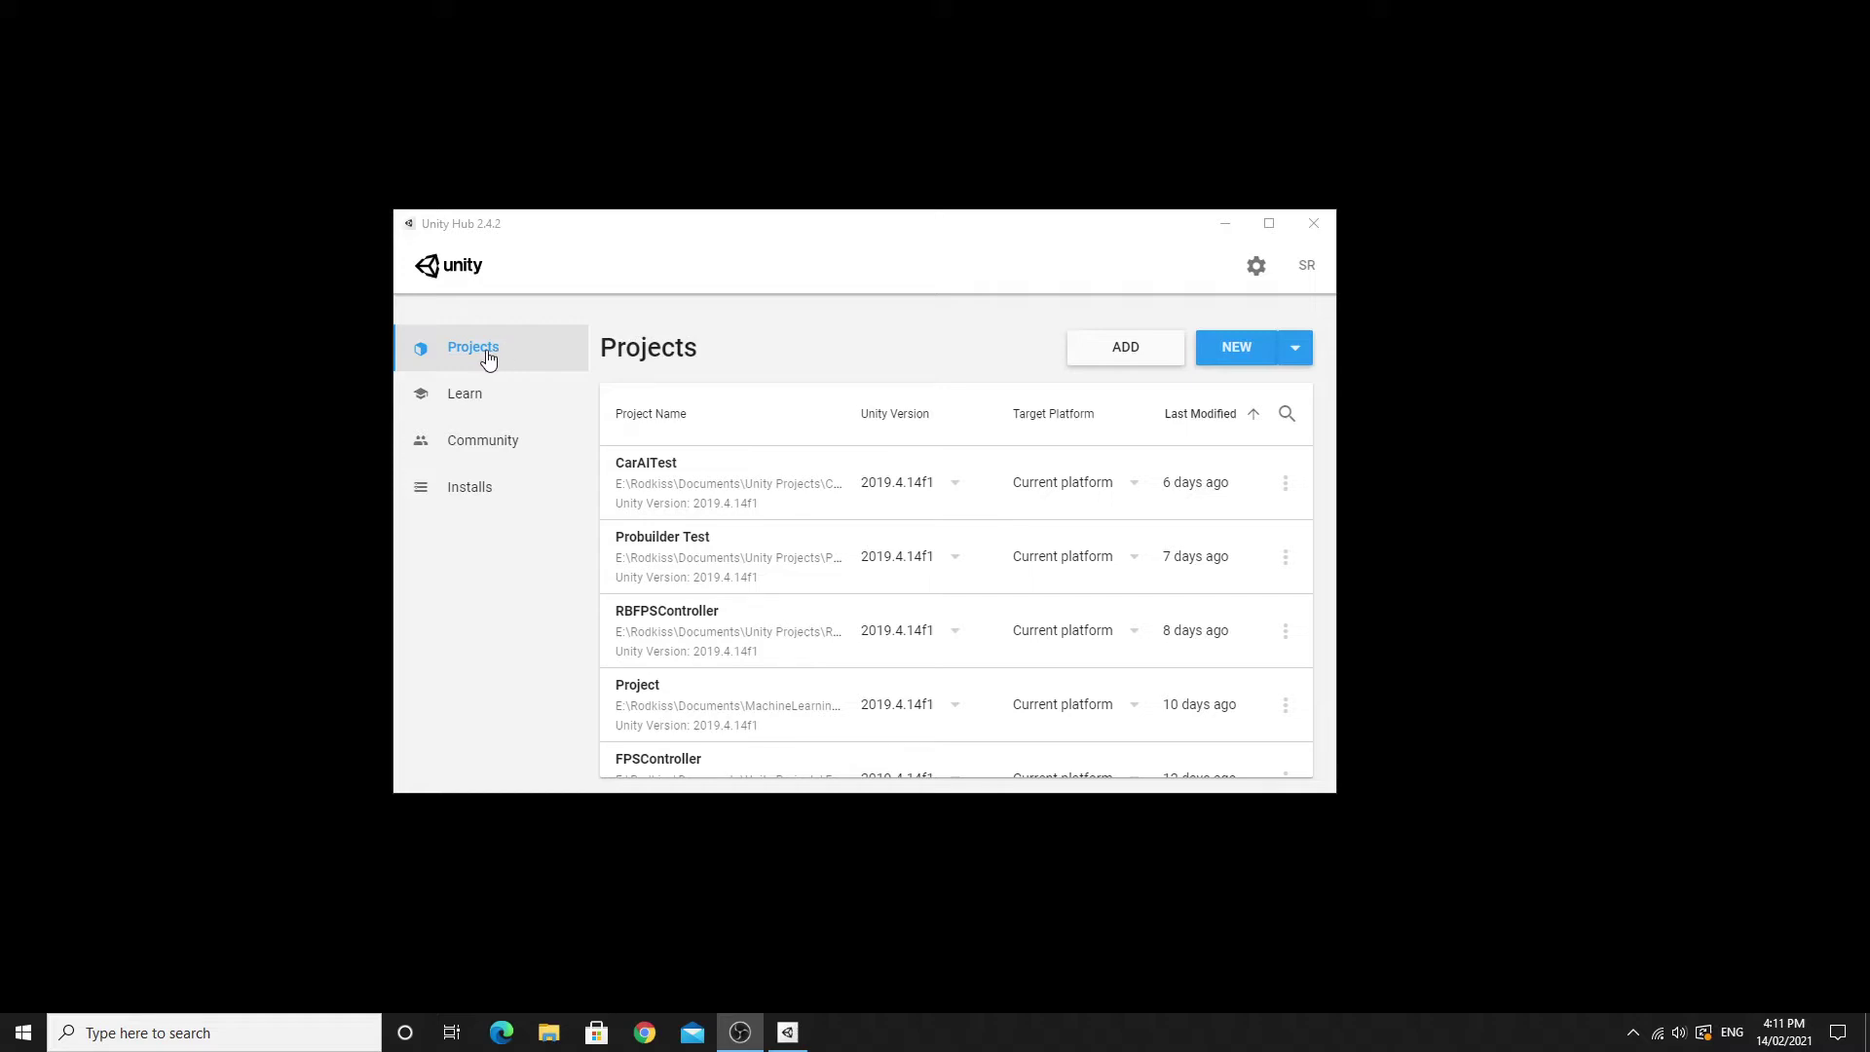
Start a new Unity 2020.2.1f1 project named URPTest from the Universal Render Pipeline template.
left_click(1294, 353)
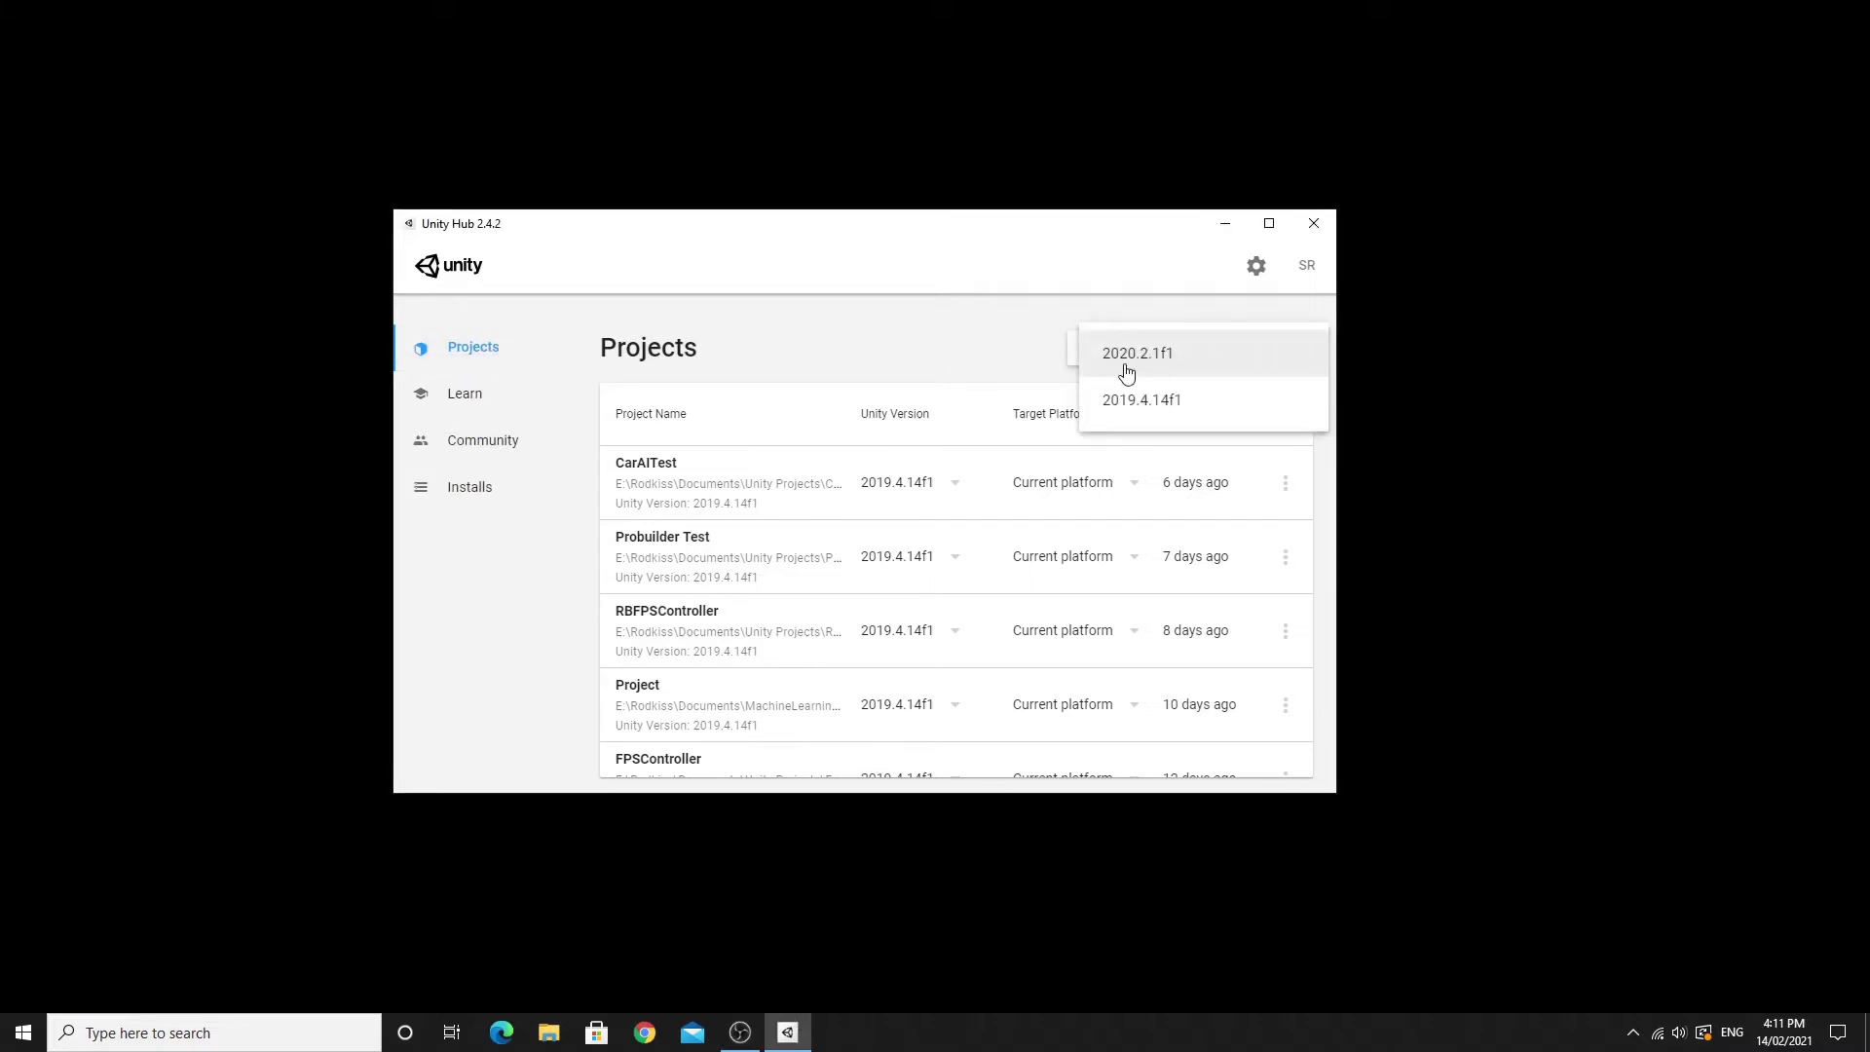
left_click(1135, 369)
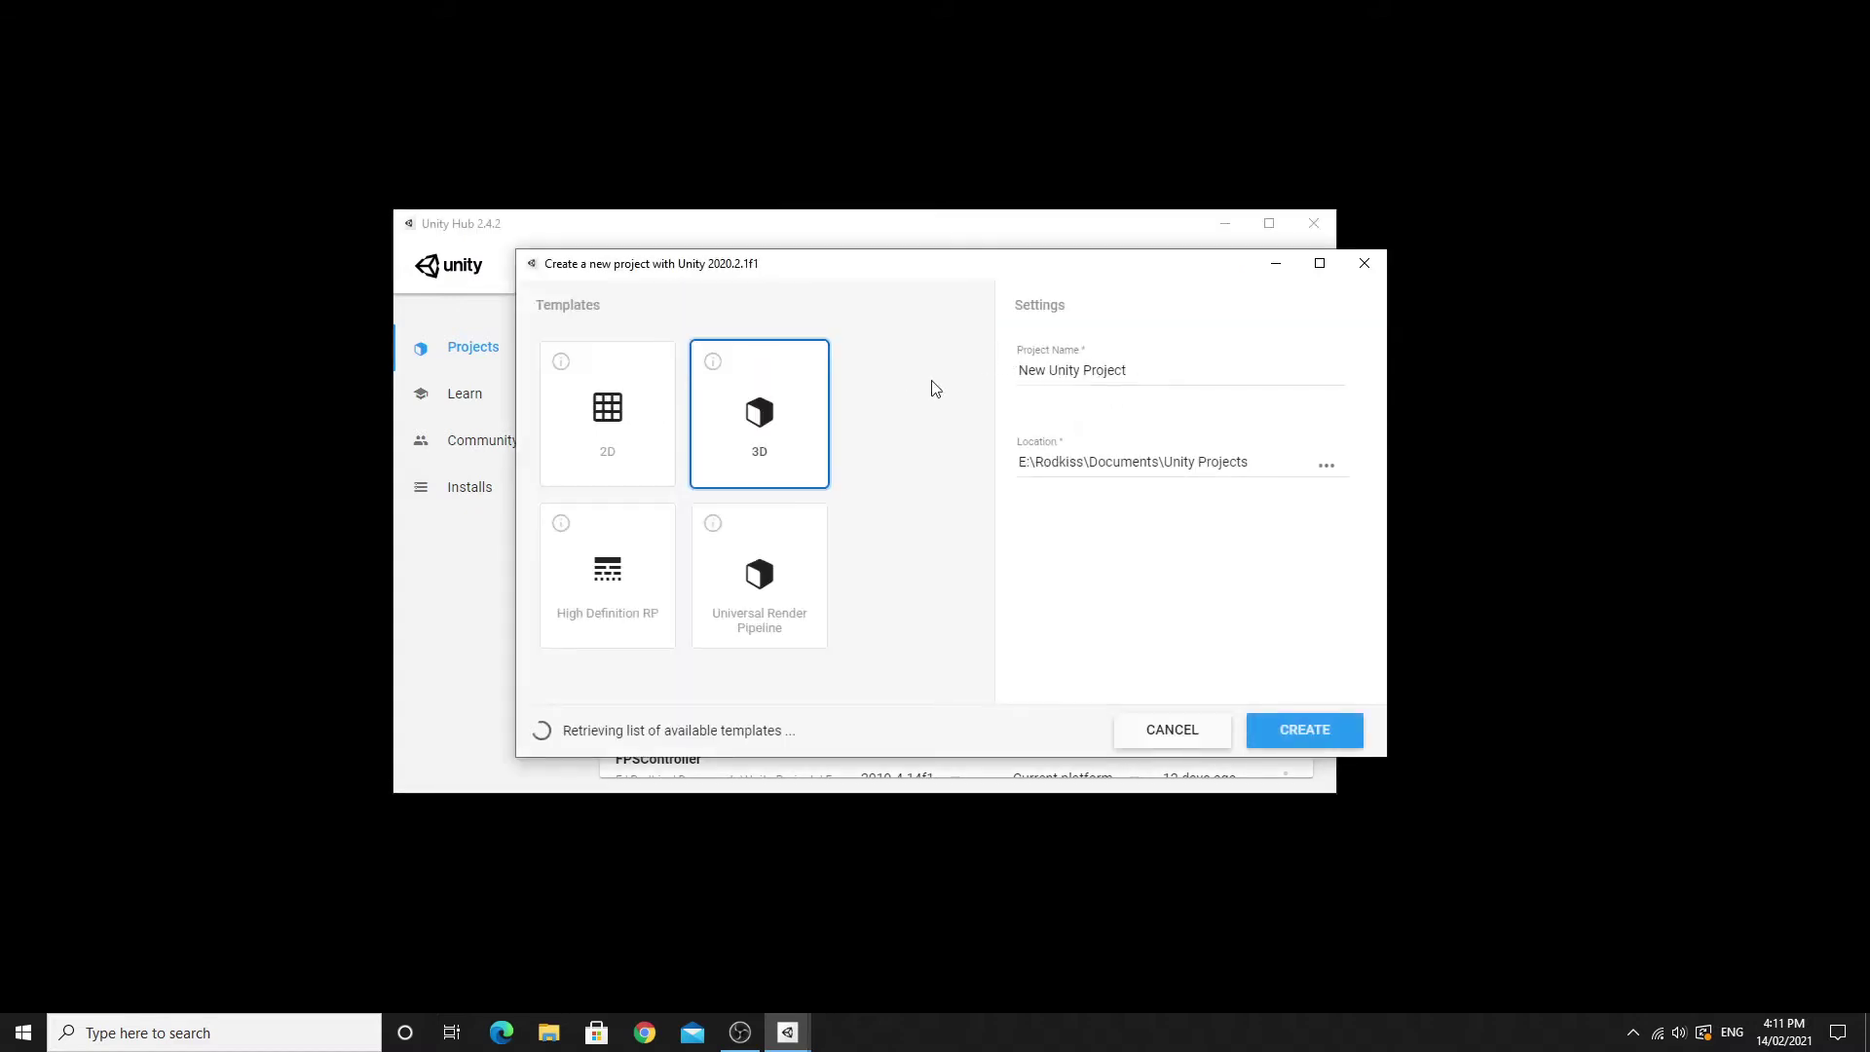
left_click_drag(1136, 371, 987, 380)
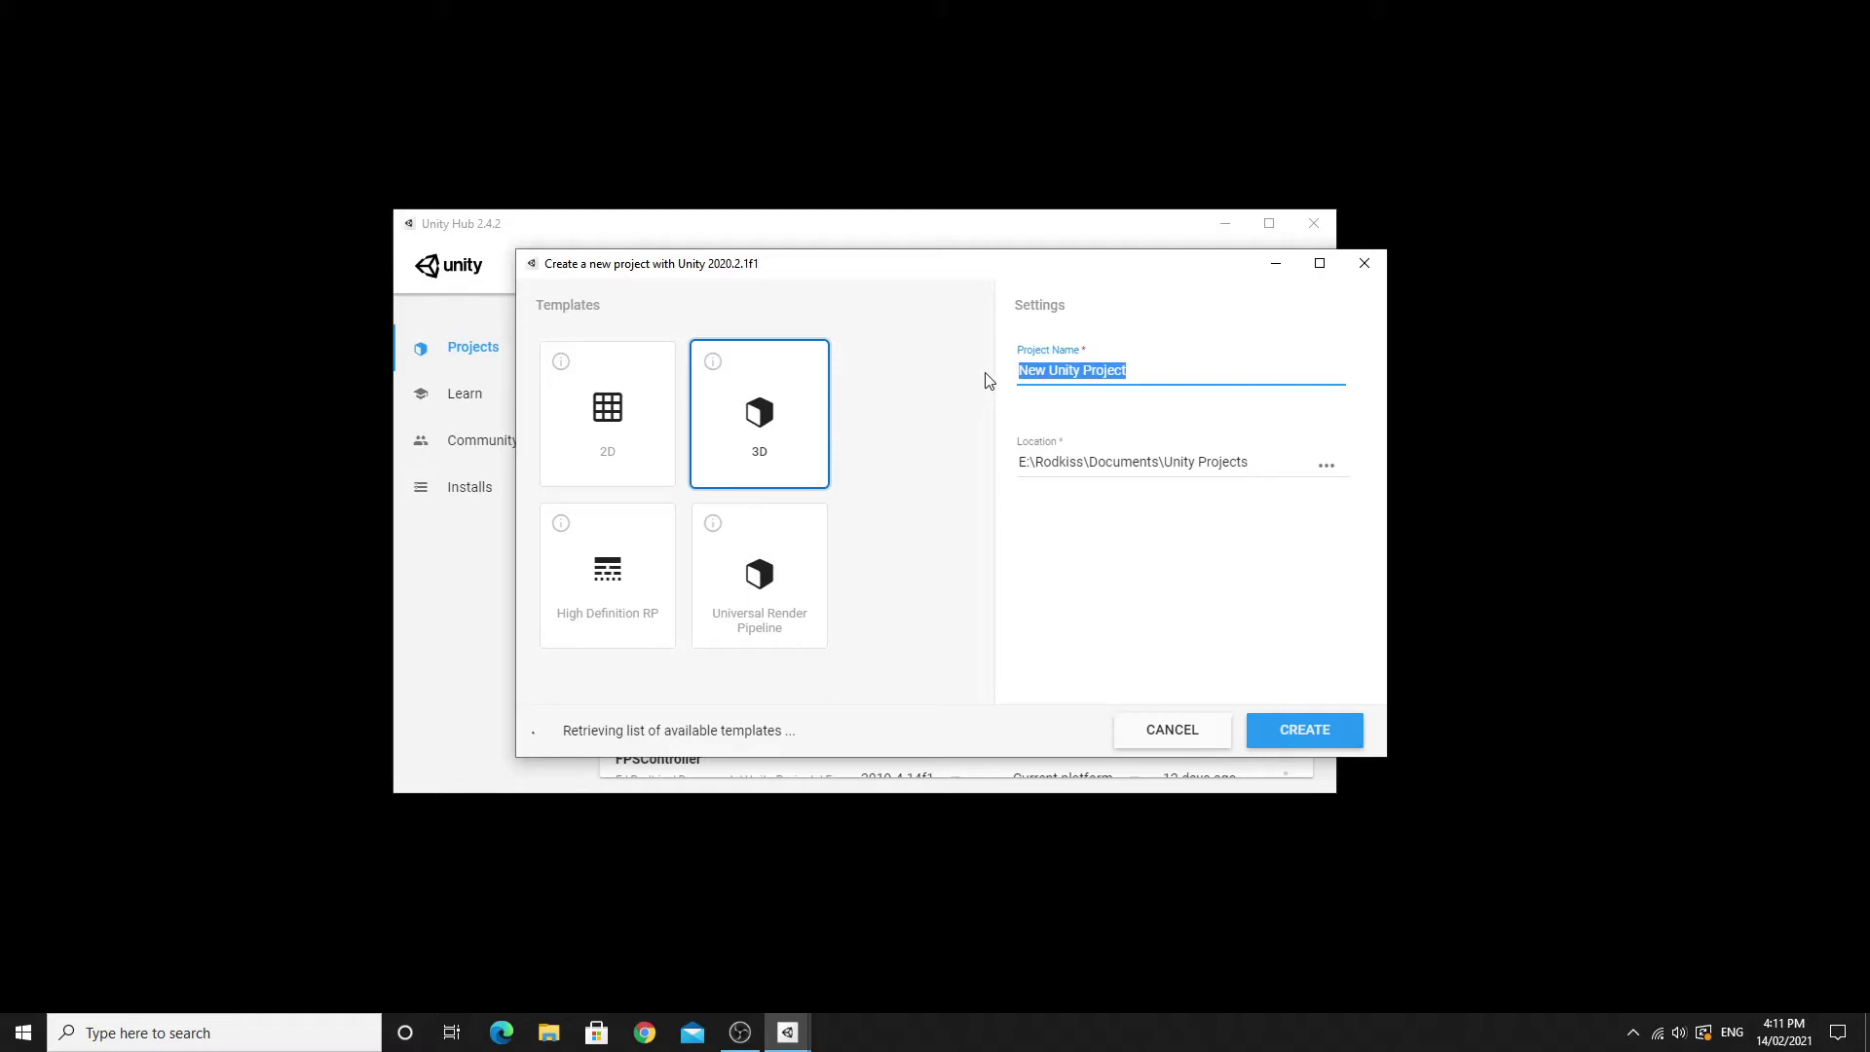
type("URPTest")
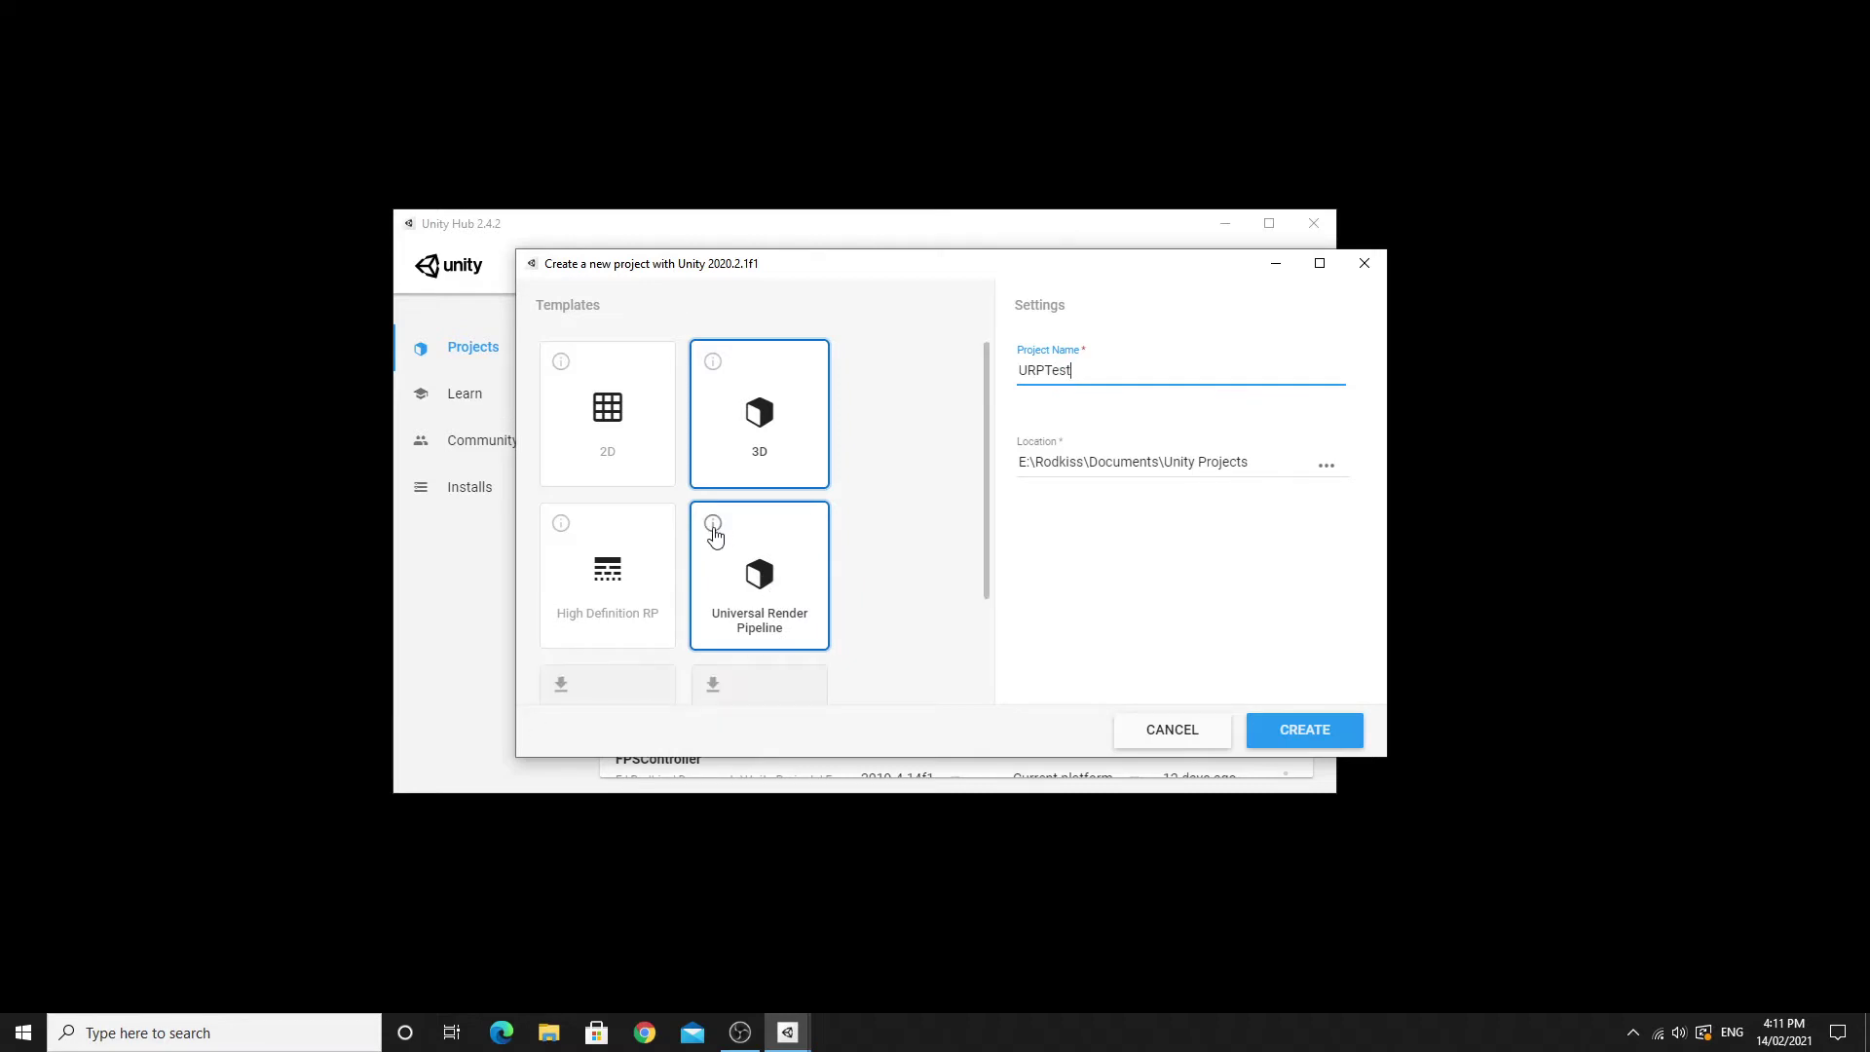
left_click(713, 527)
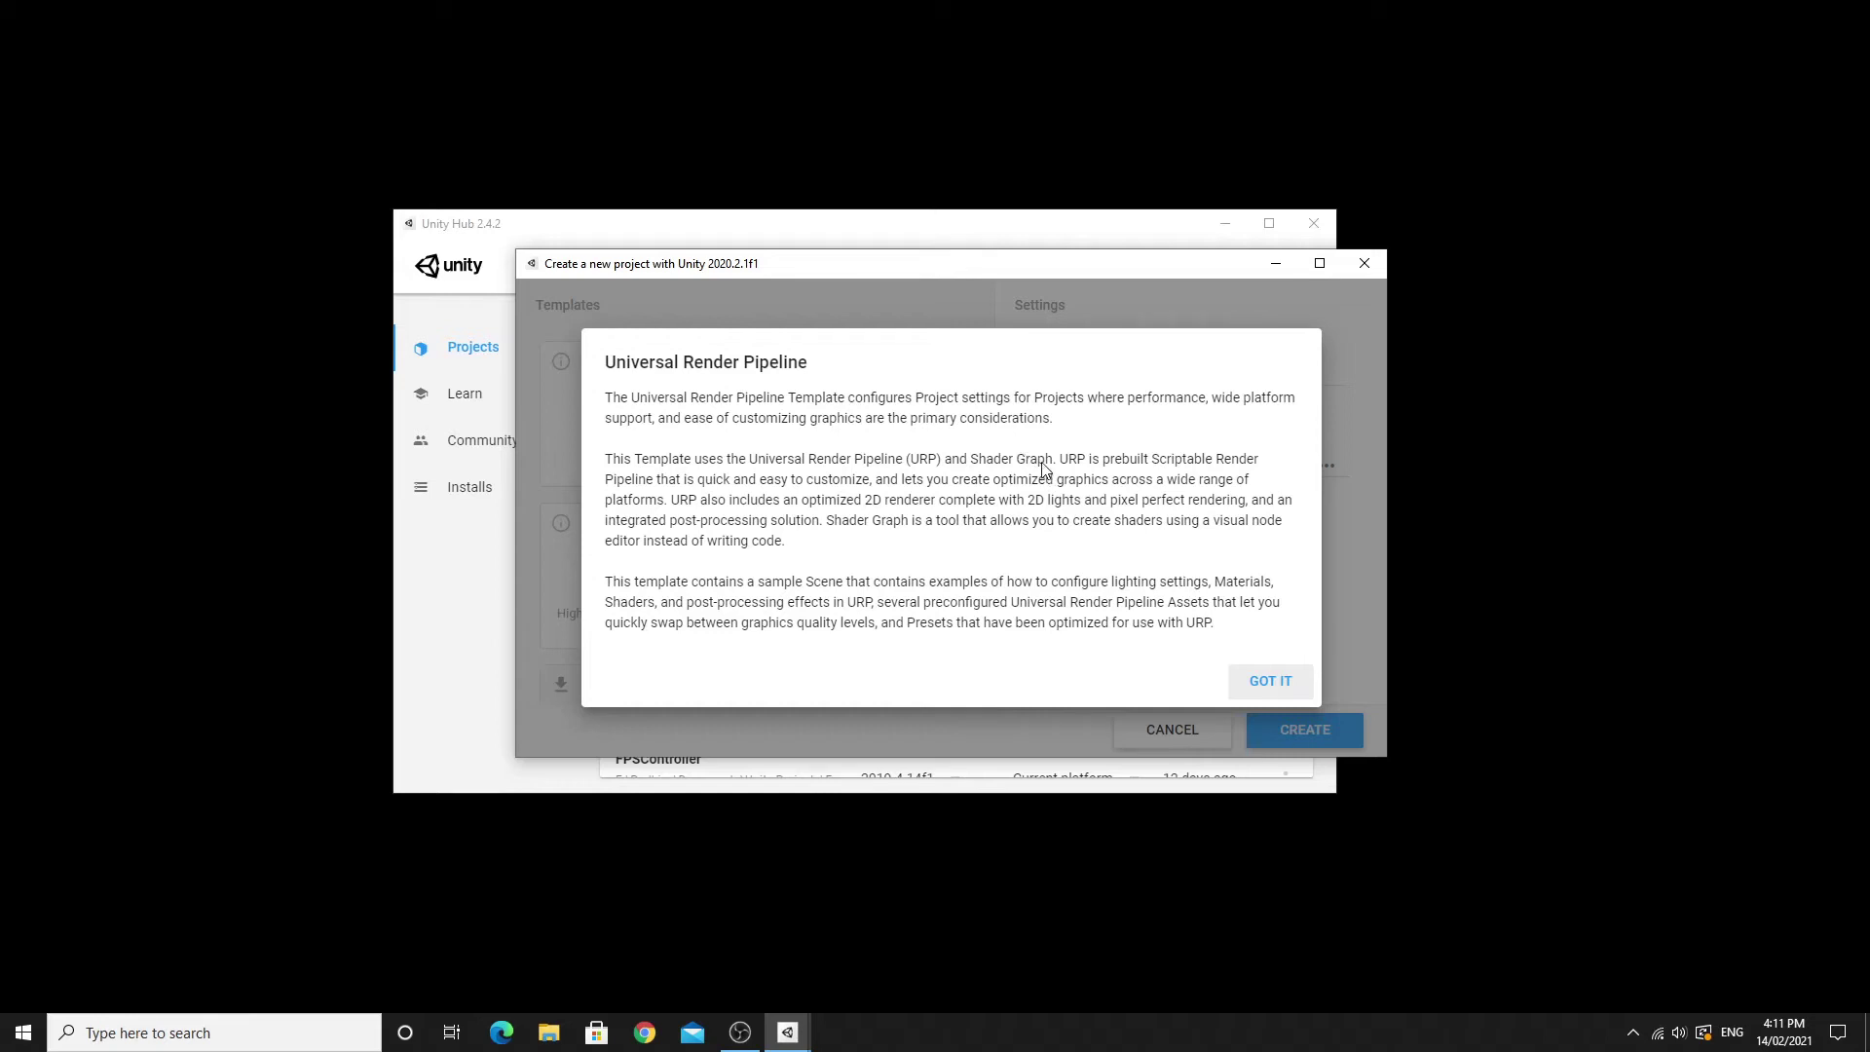
left_click(1263, 690)
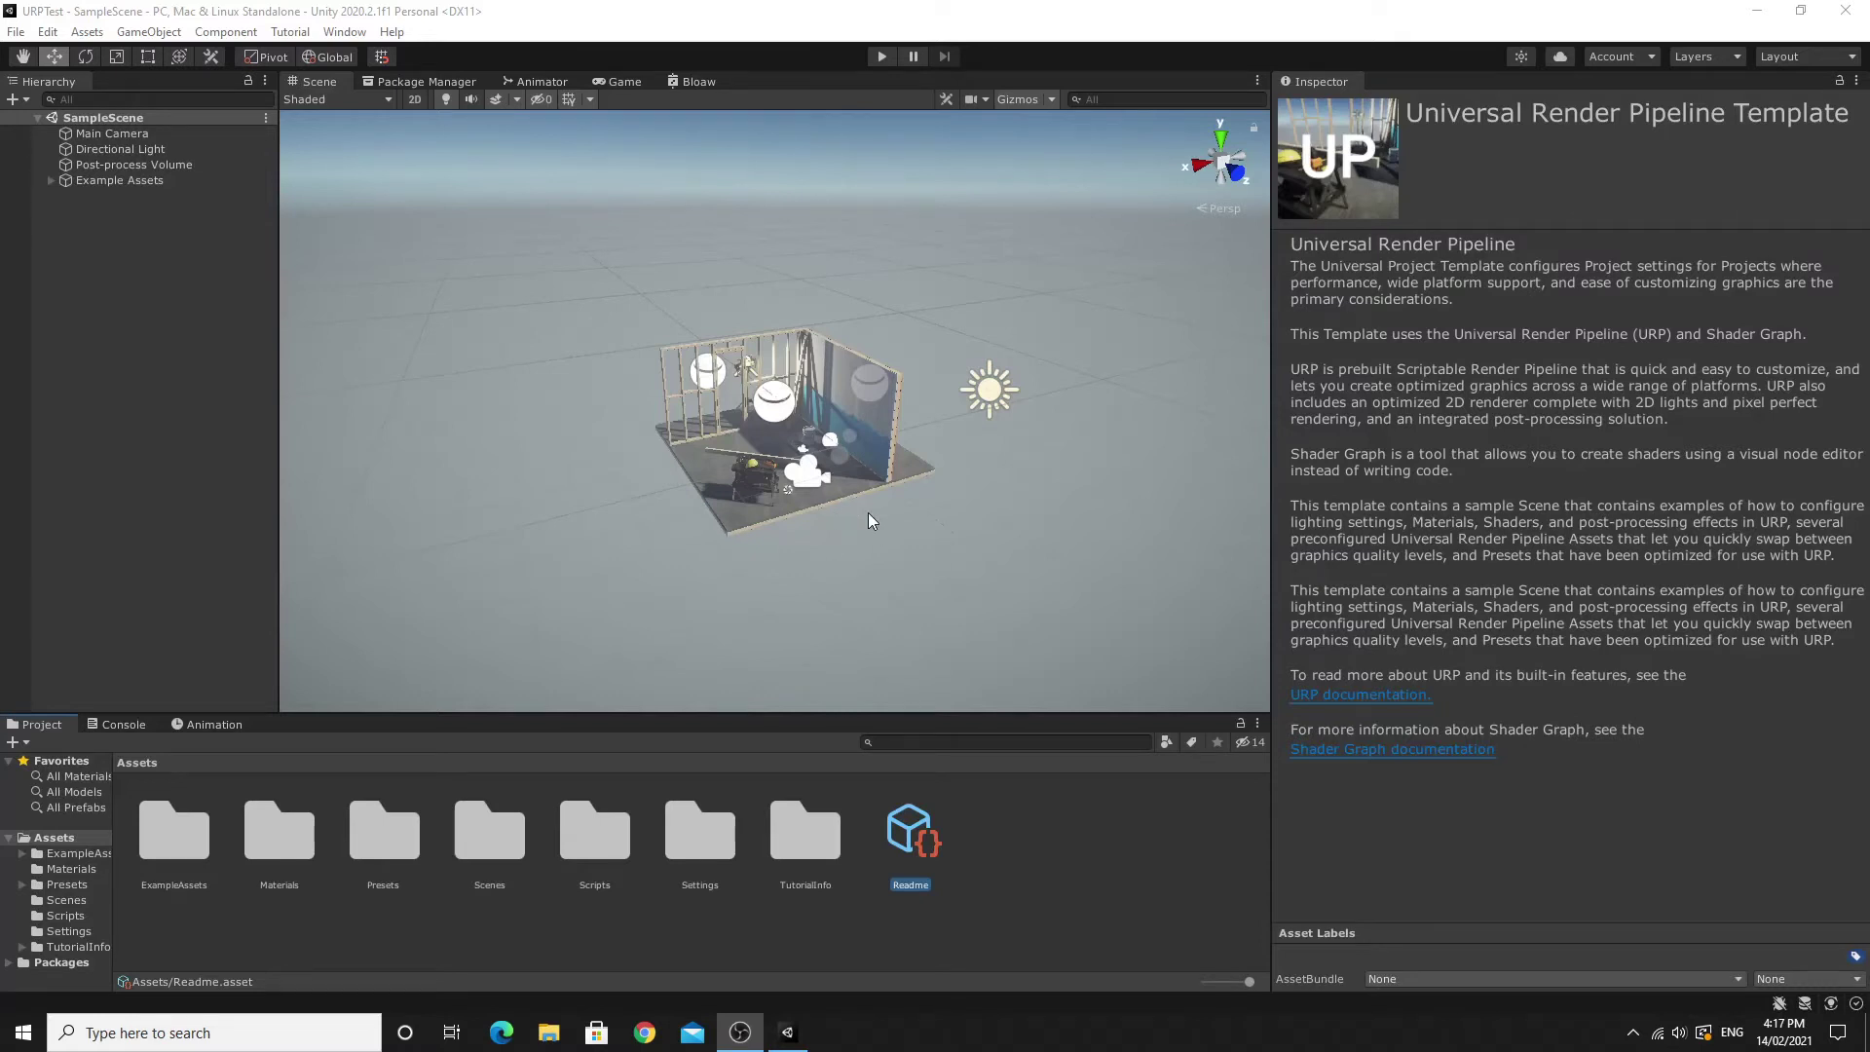
Zoom the Scene view in closer on the workshop room.
right_click_drag(870, 521, 672, 538, "alt")
Collapse Example Assets and select the Post-process Volume to see its global SampleSceneProfile.
left_click(809, 518)
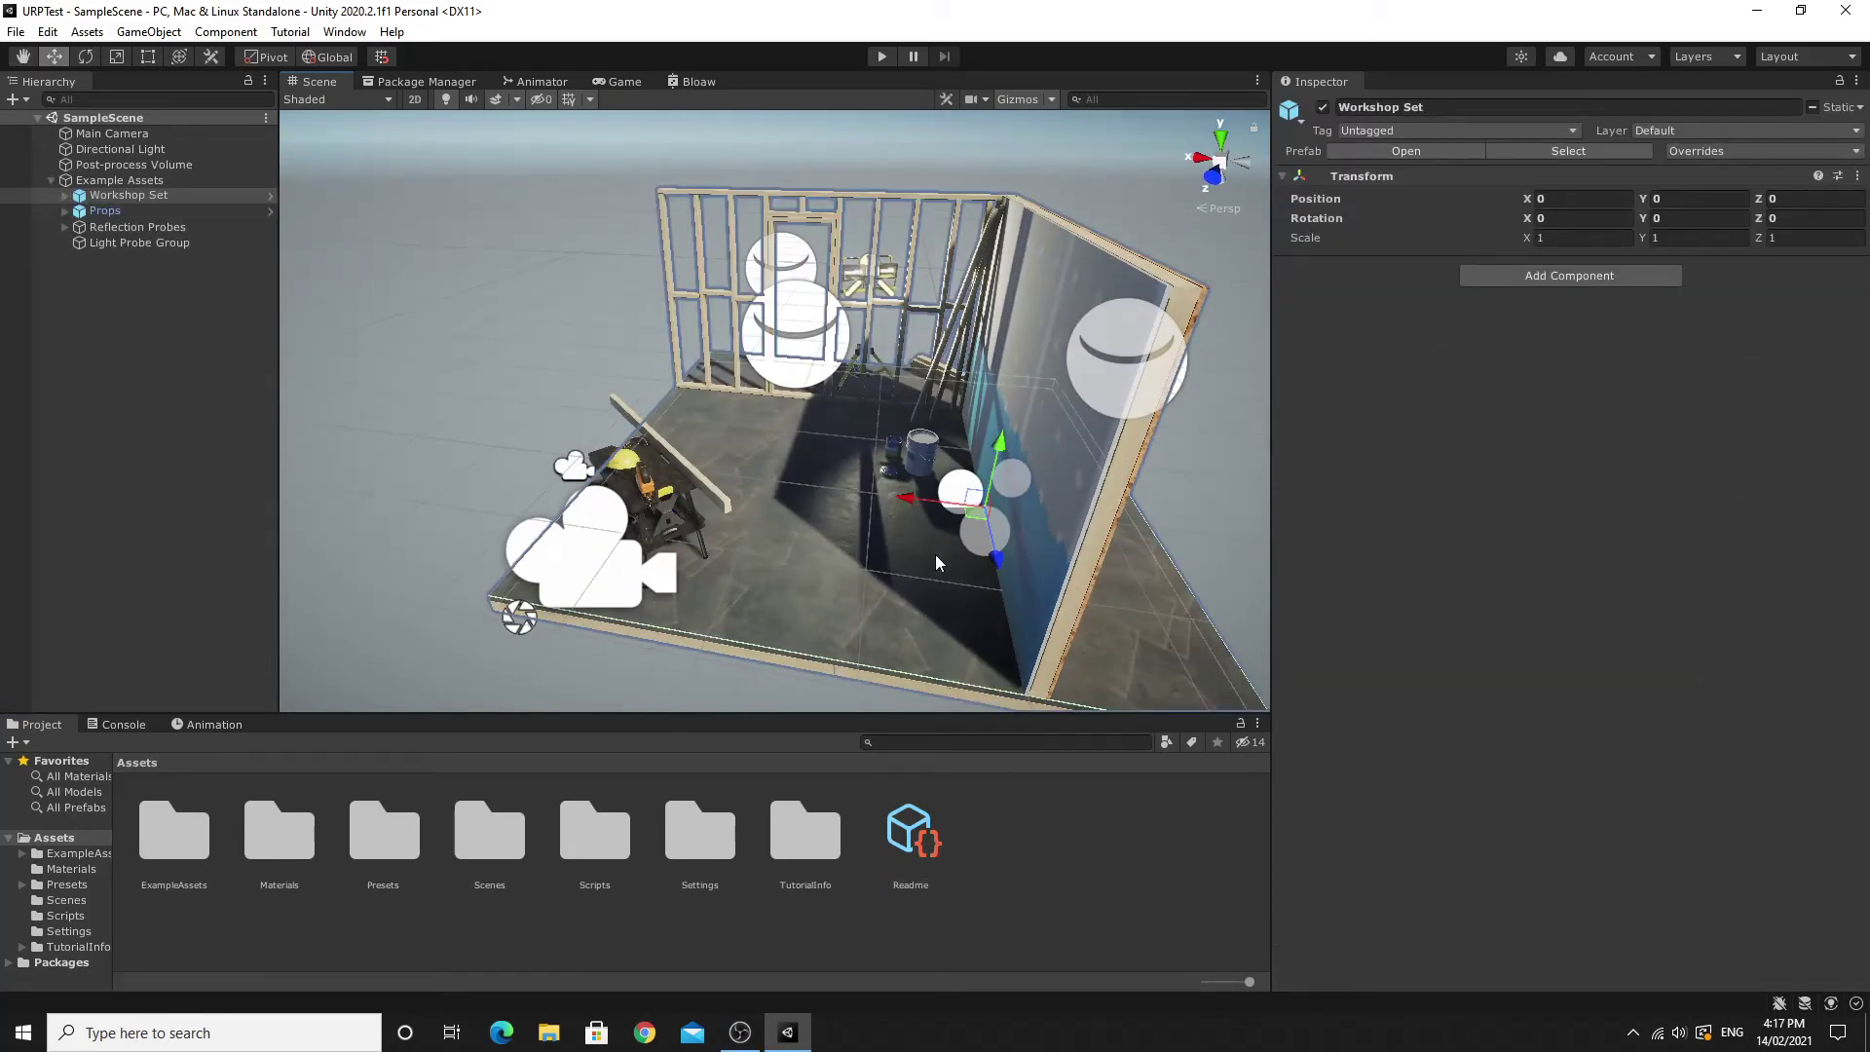
left_click(51, 180)
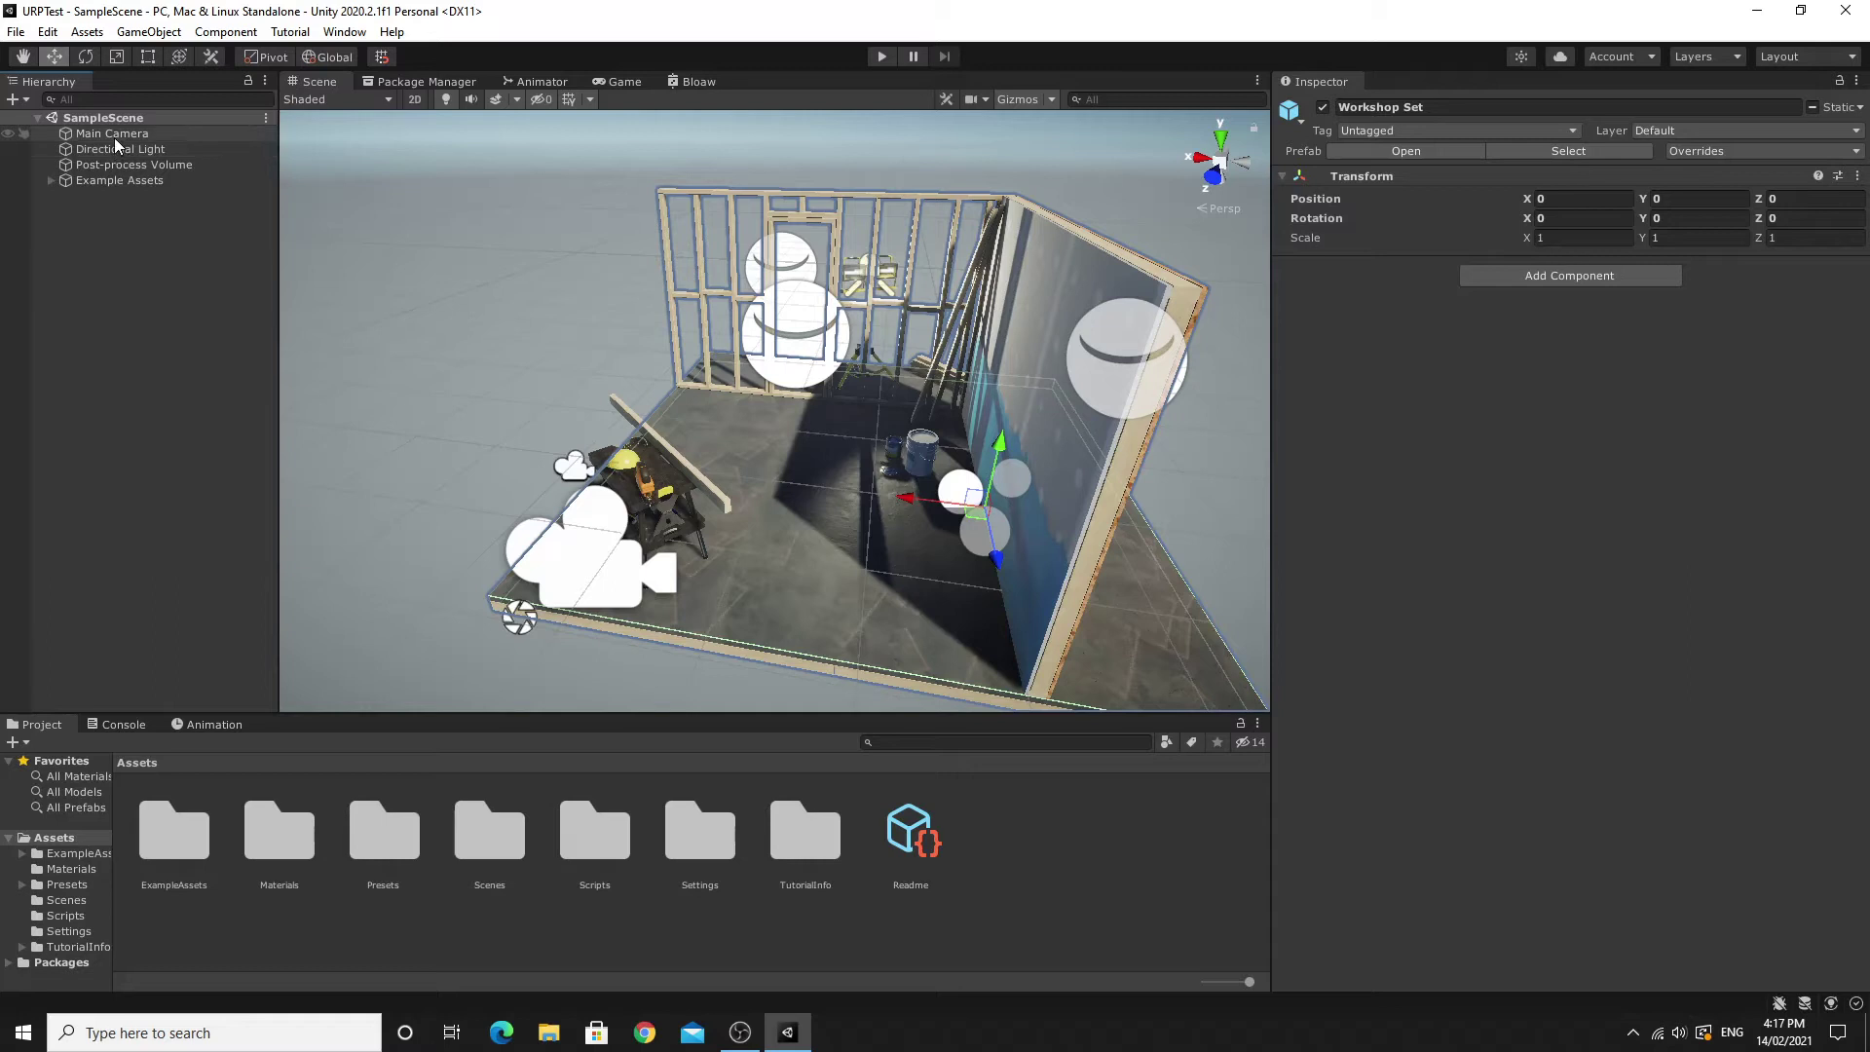
left_click(116, 164)
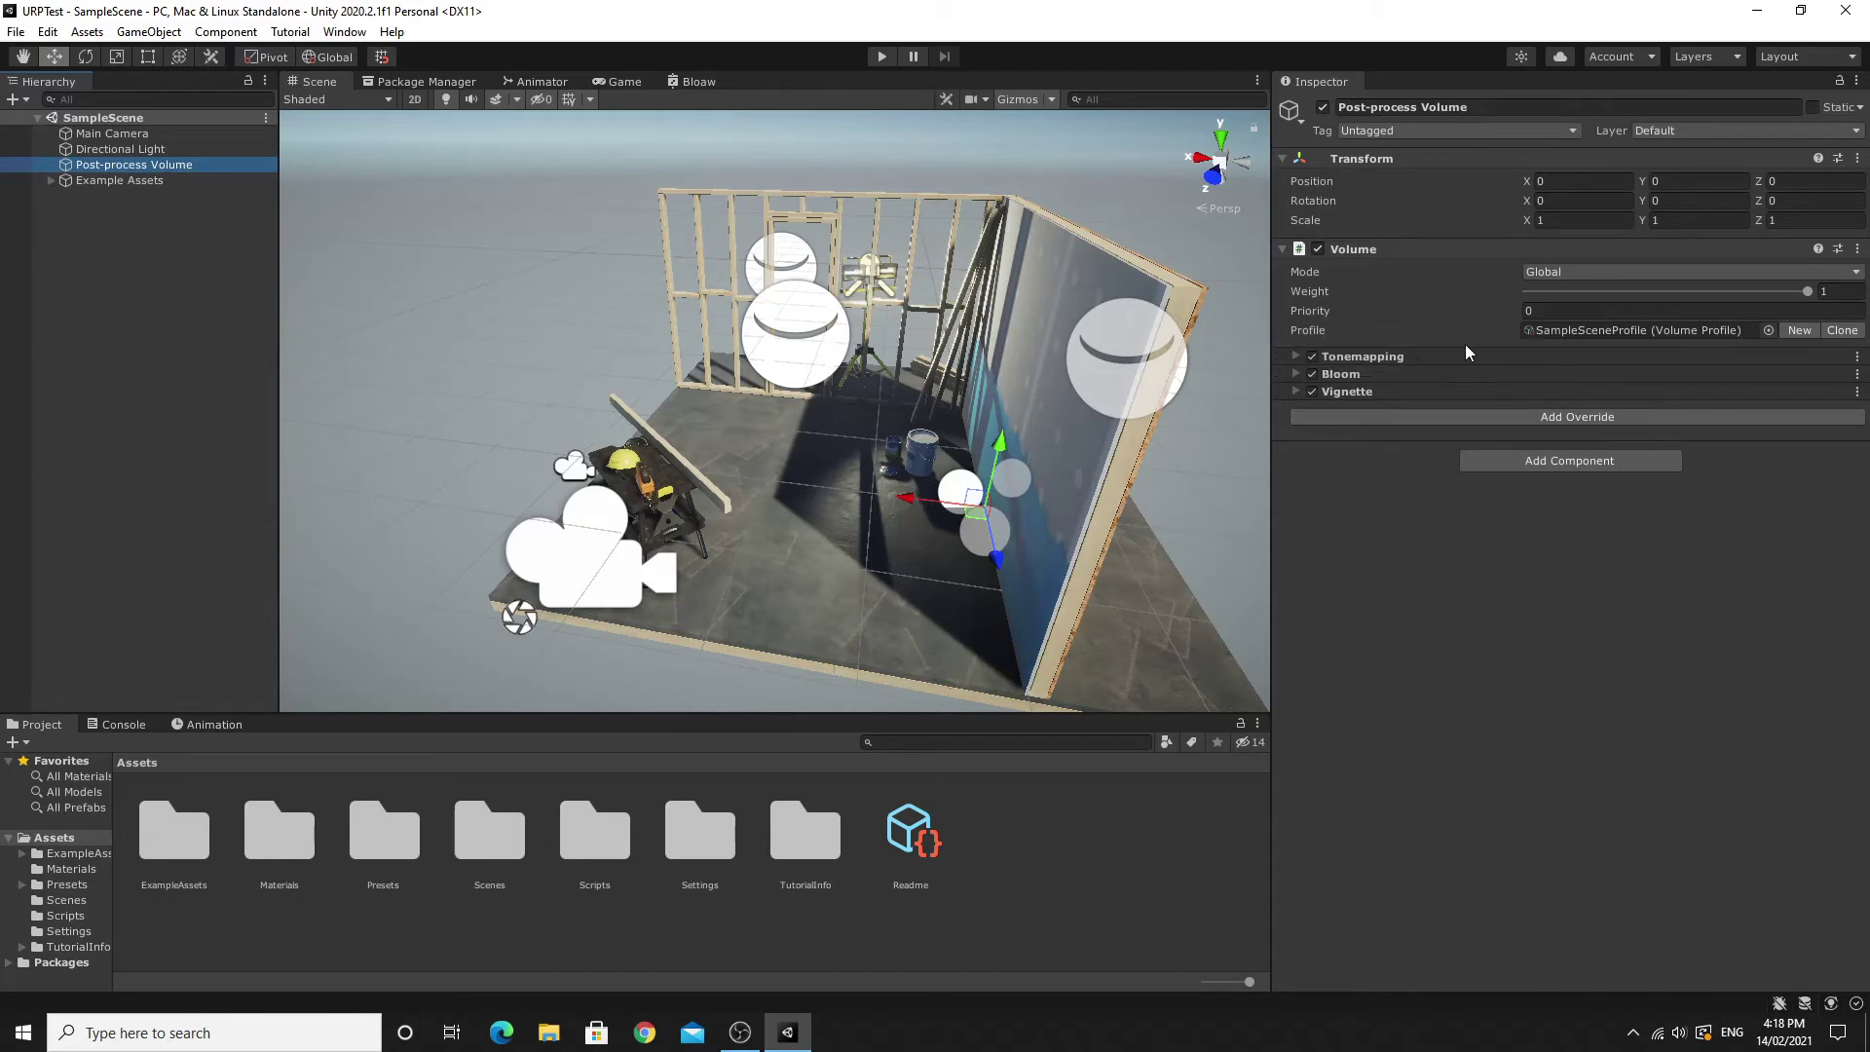
Locate the volume profile, then inspect the Medium, Low and High UniversalRP assets and SampleSceneProfile.
left_click(1567, 332)
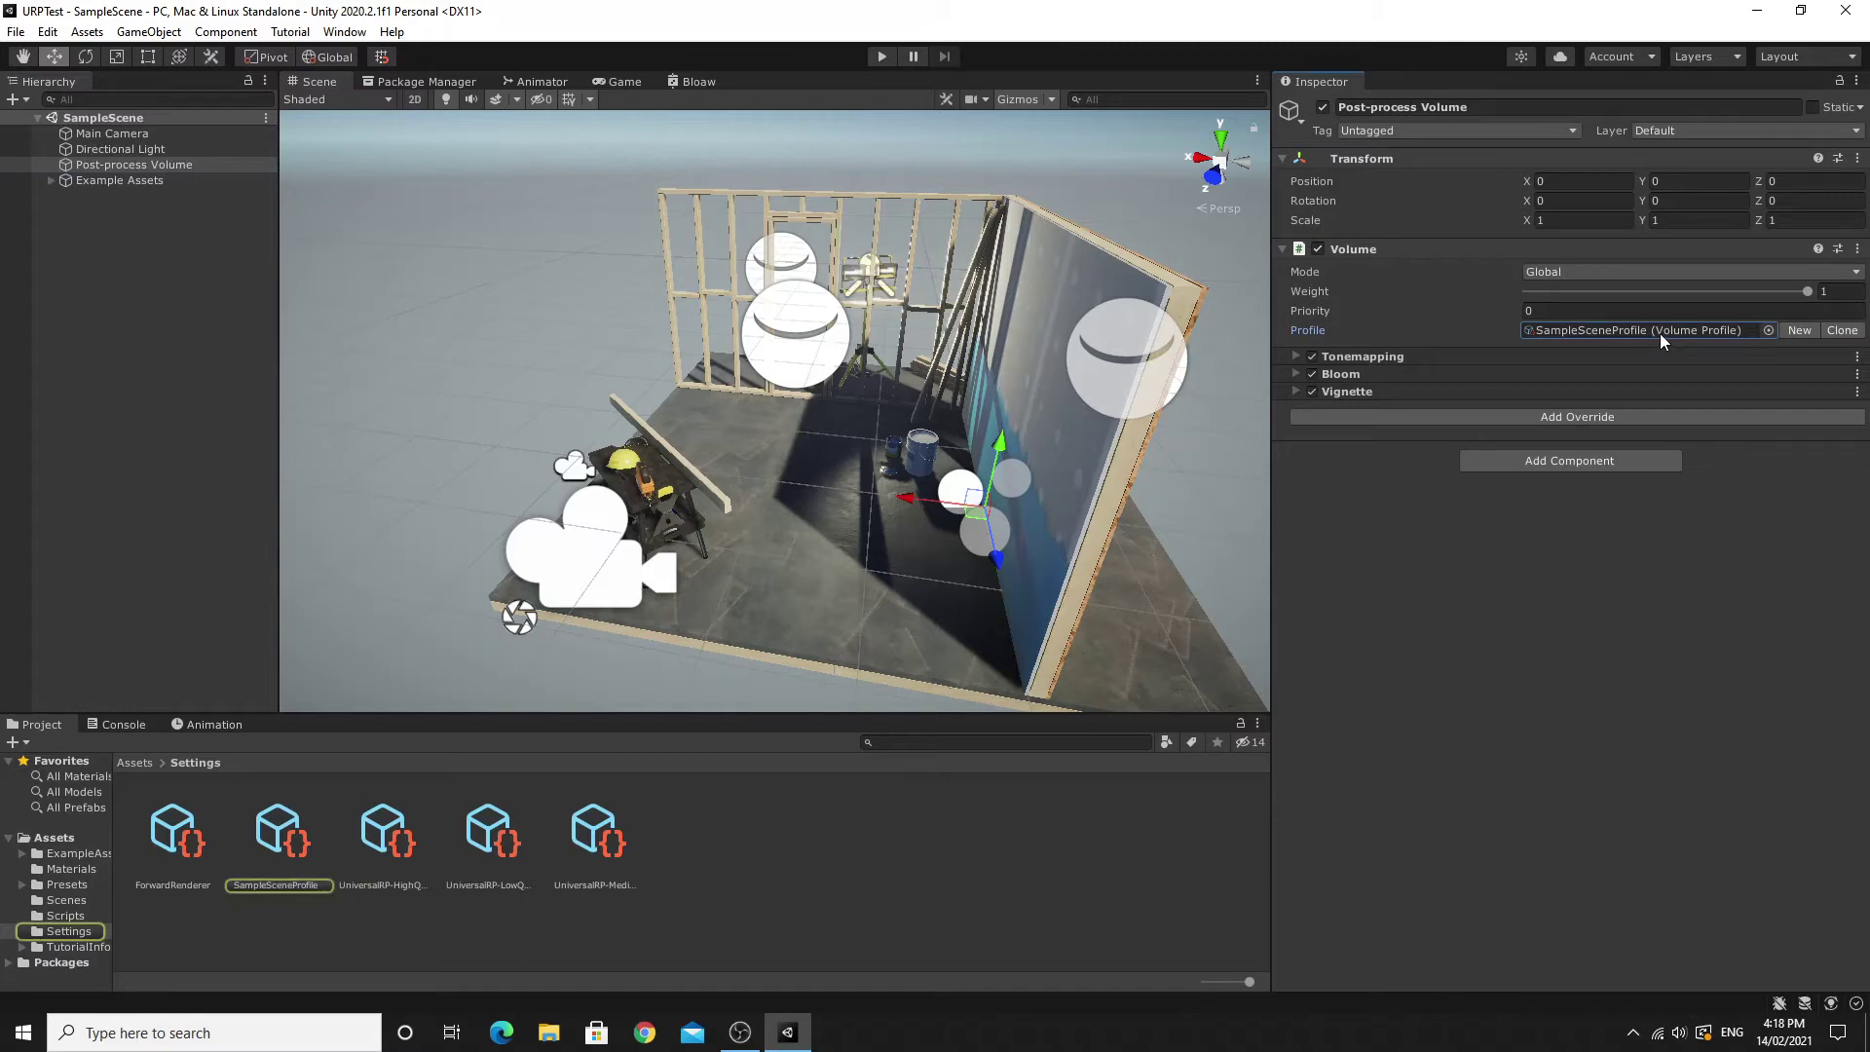
left_click(137, 763)
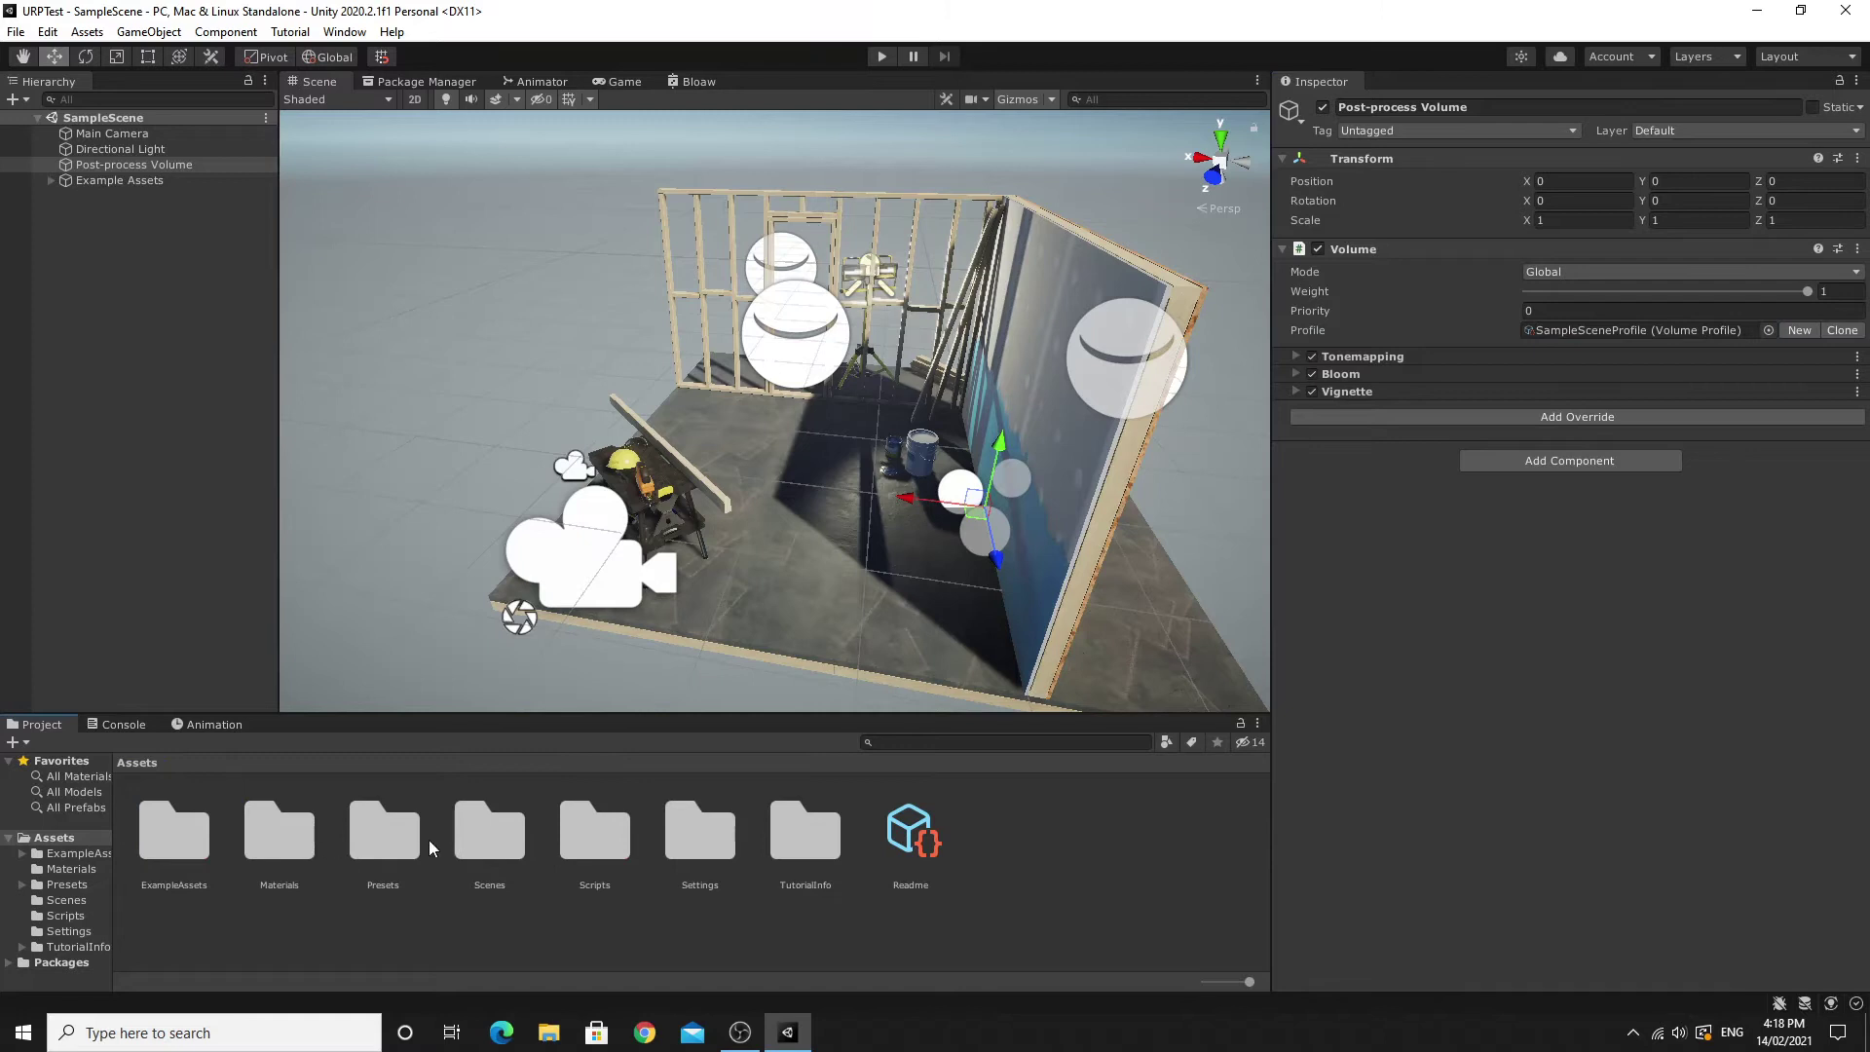
double_click(699, 844)
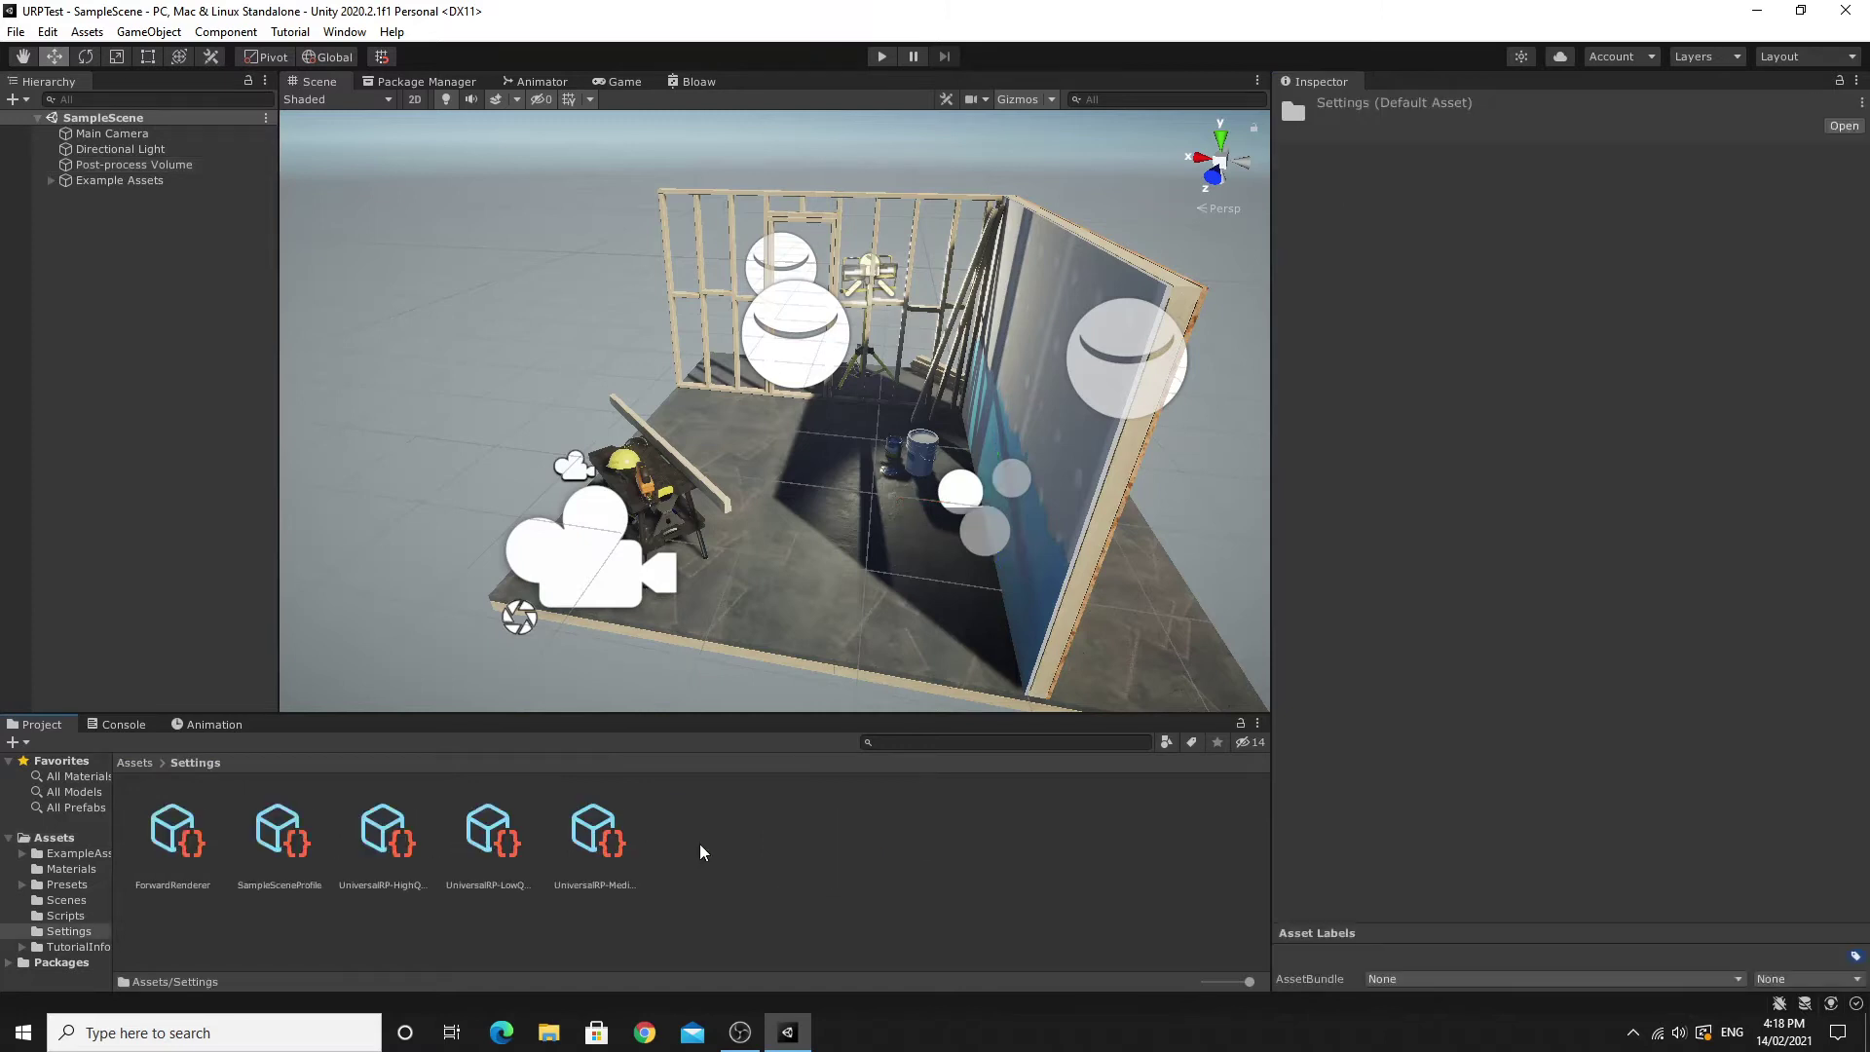
left_click(599, 843)
left_click(489, 848)
left_click(389, 837)
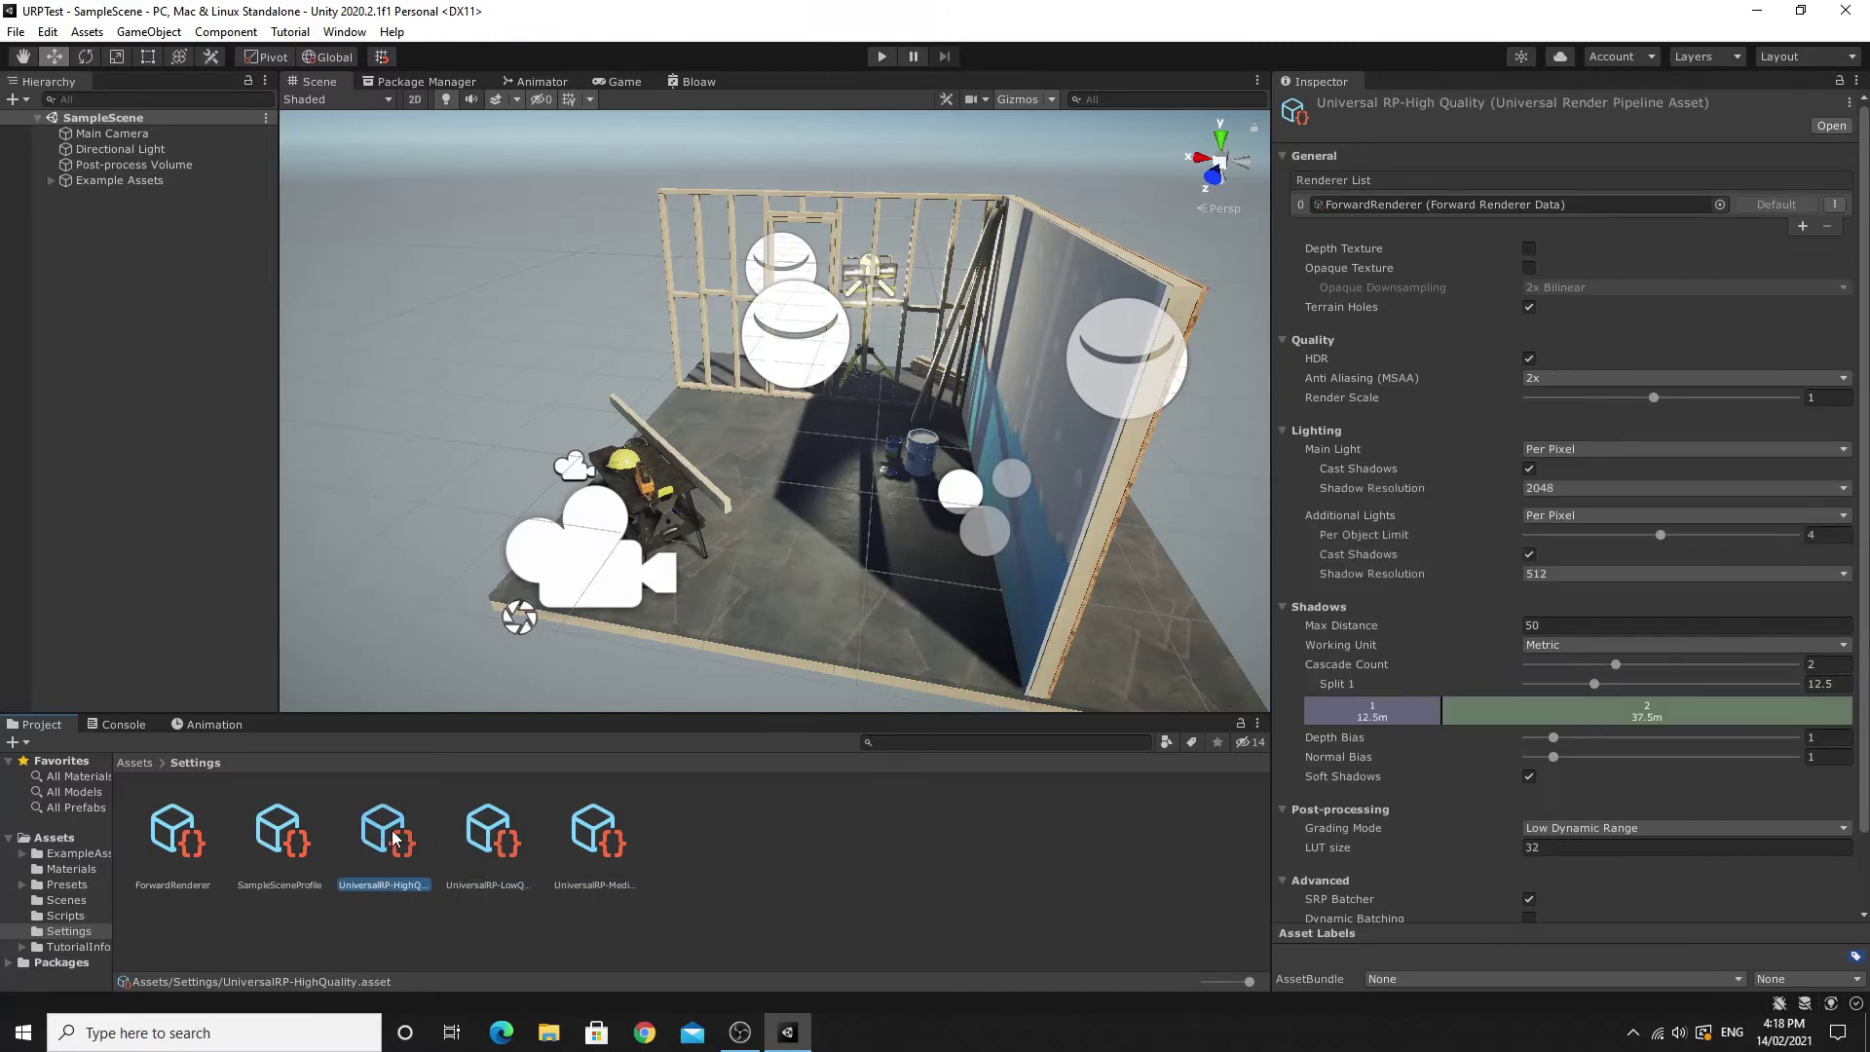
left_click(282, 838)
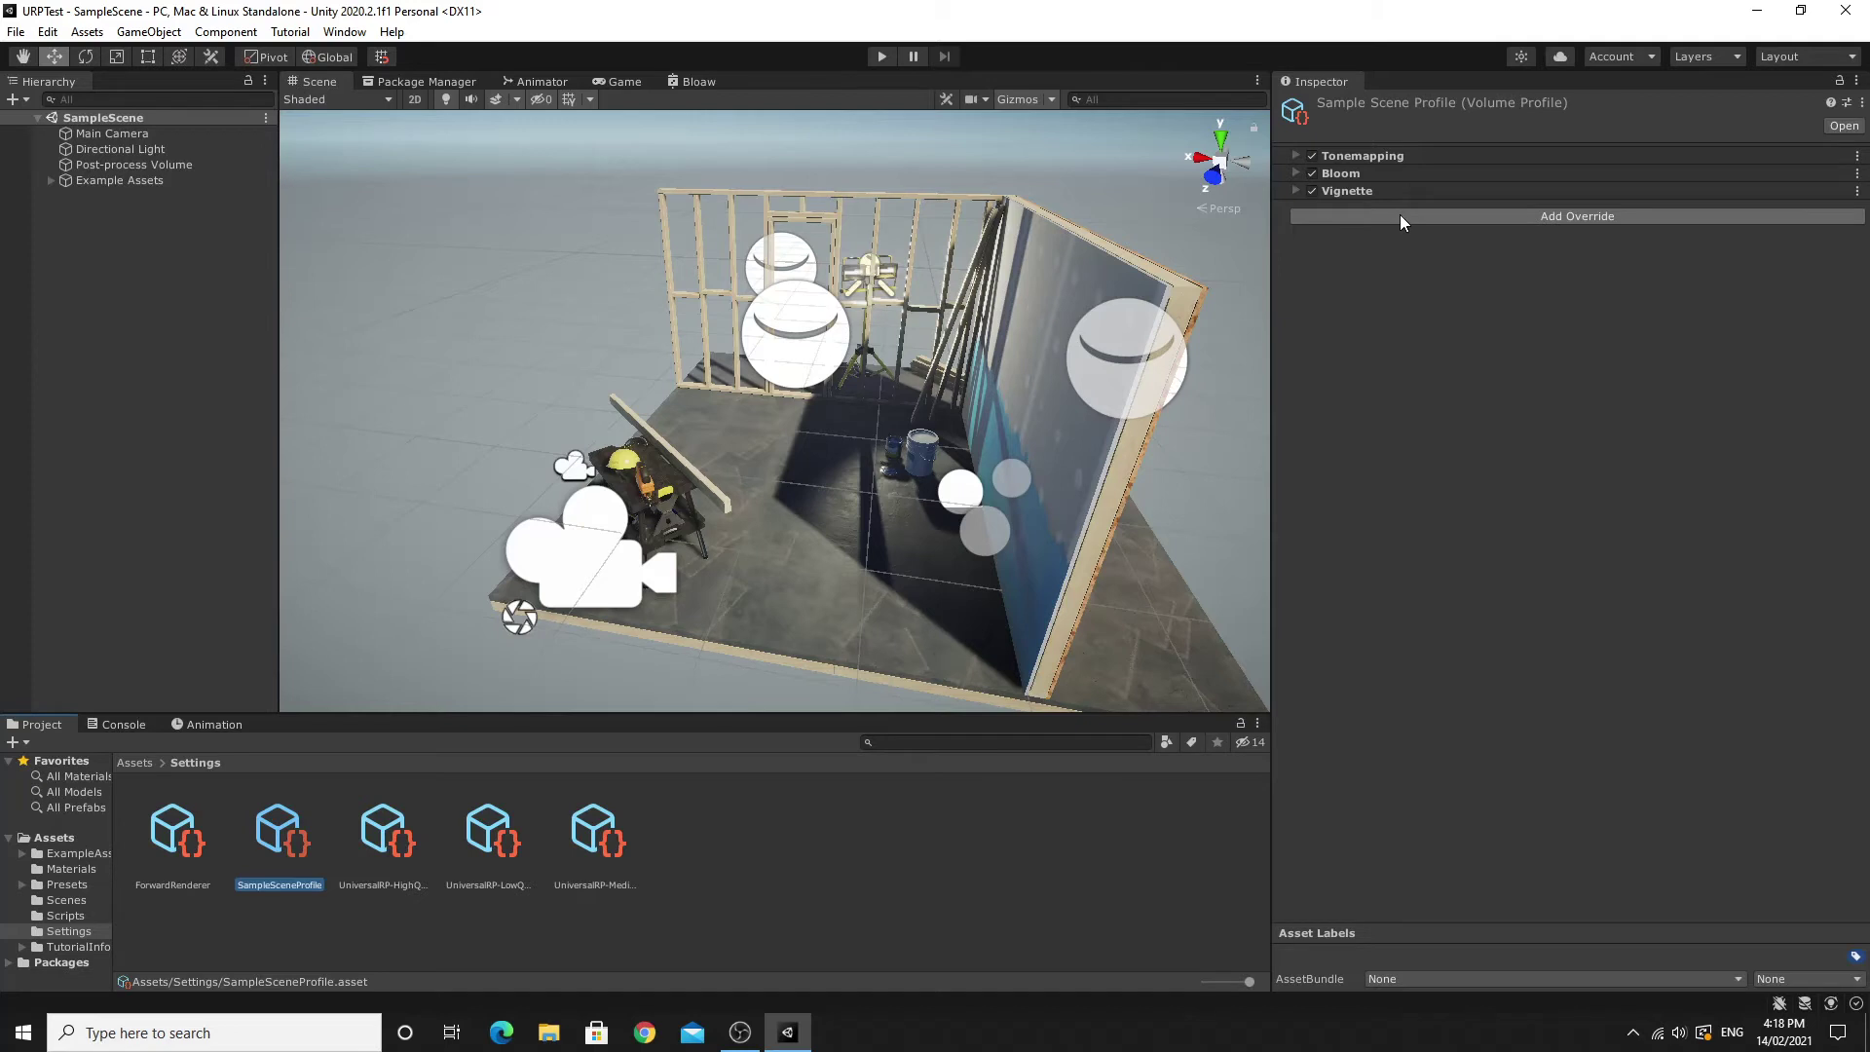
Reselect the Post-process Volume, then inspect the ForwardRenderer asset and its PostProcessData.
left_click(149, 165)
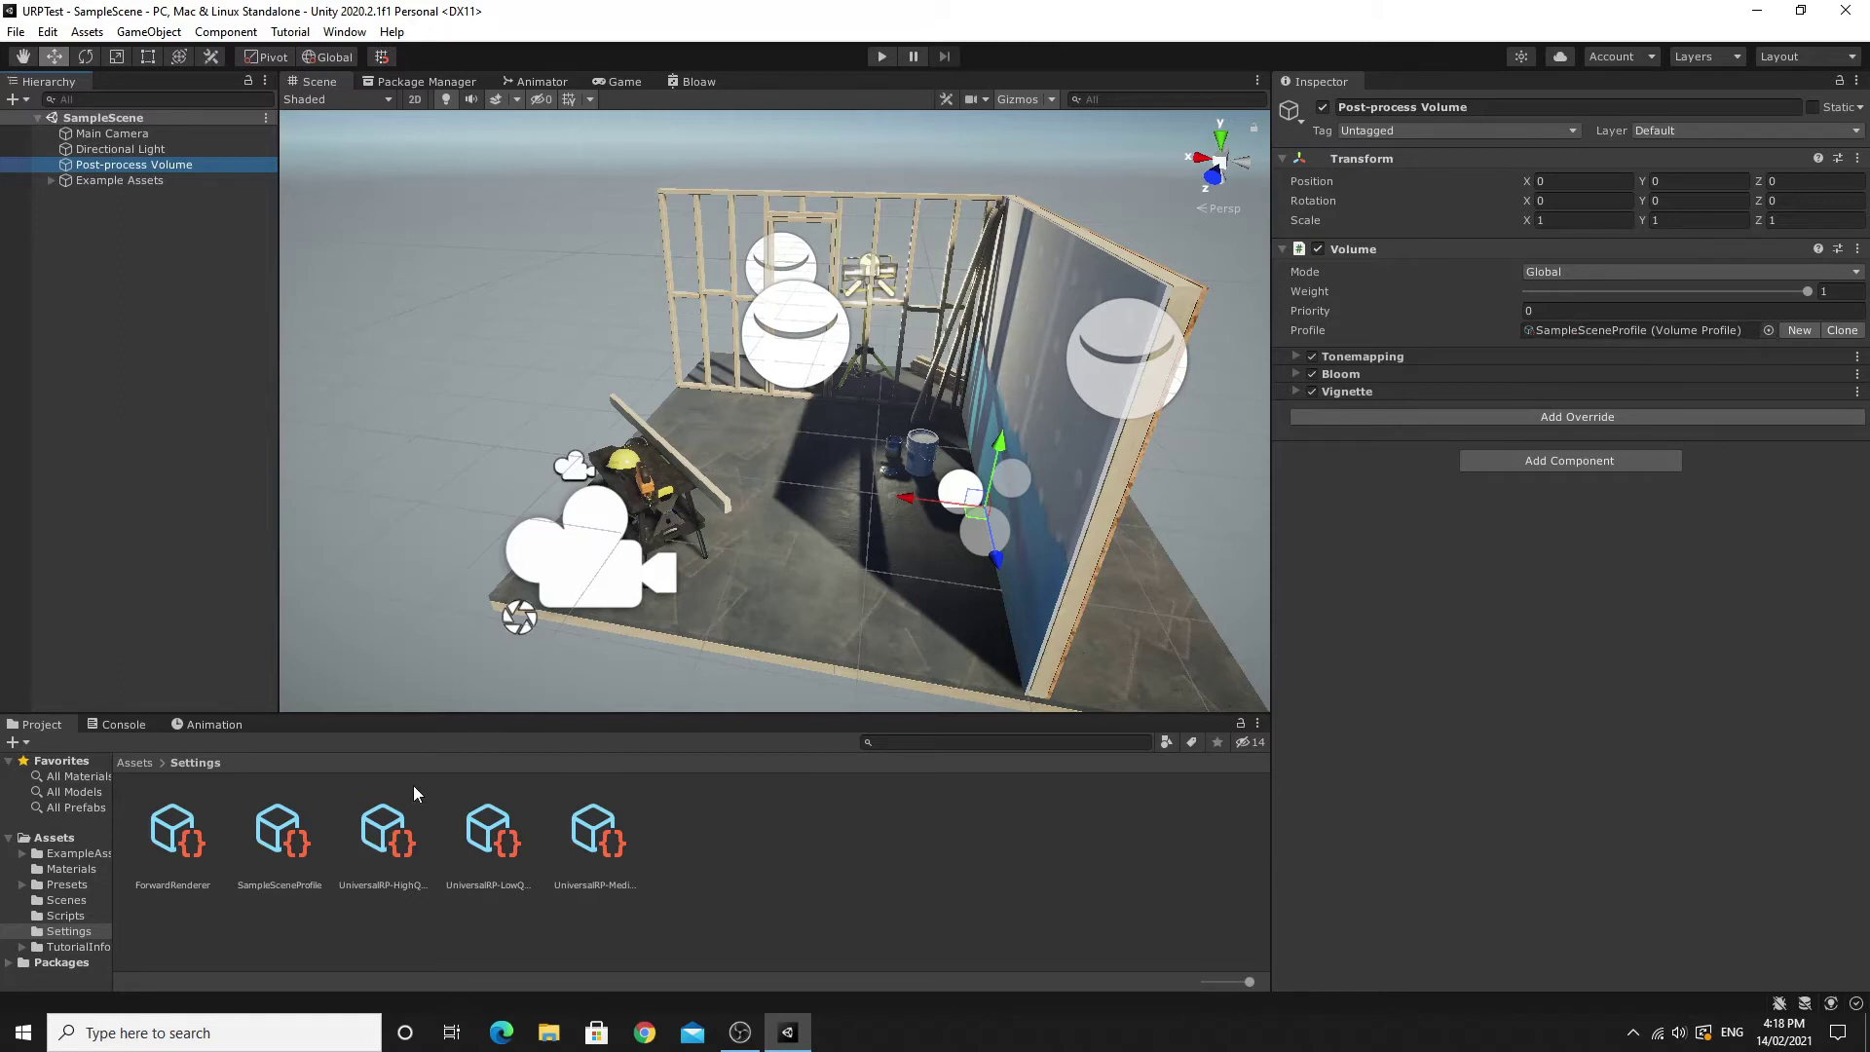
left_click(172, 840)
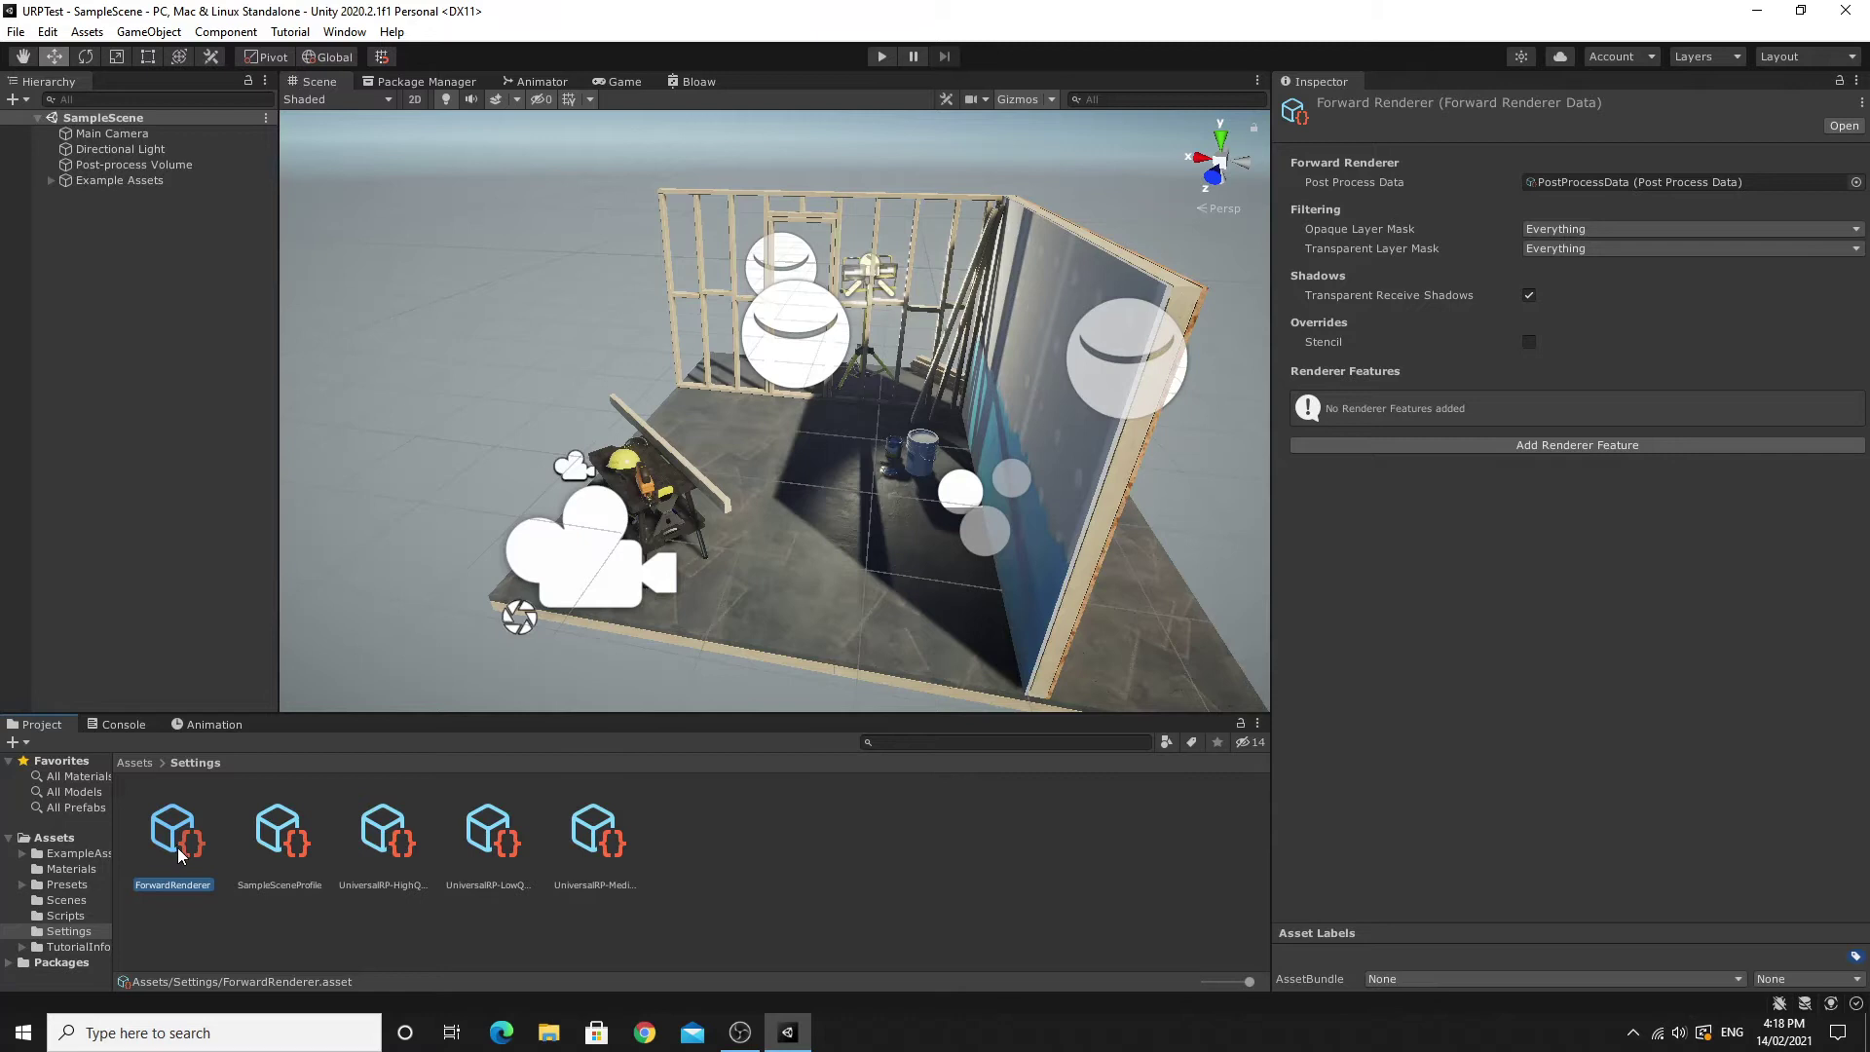
left_click(138, 763)
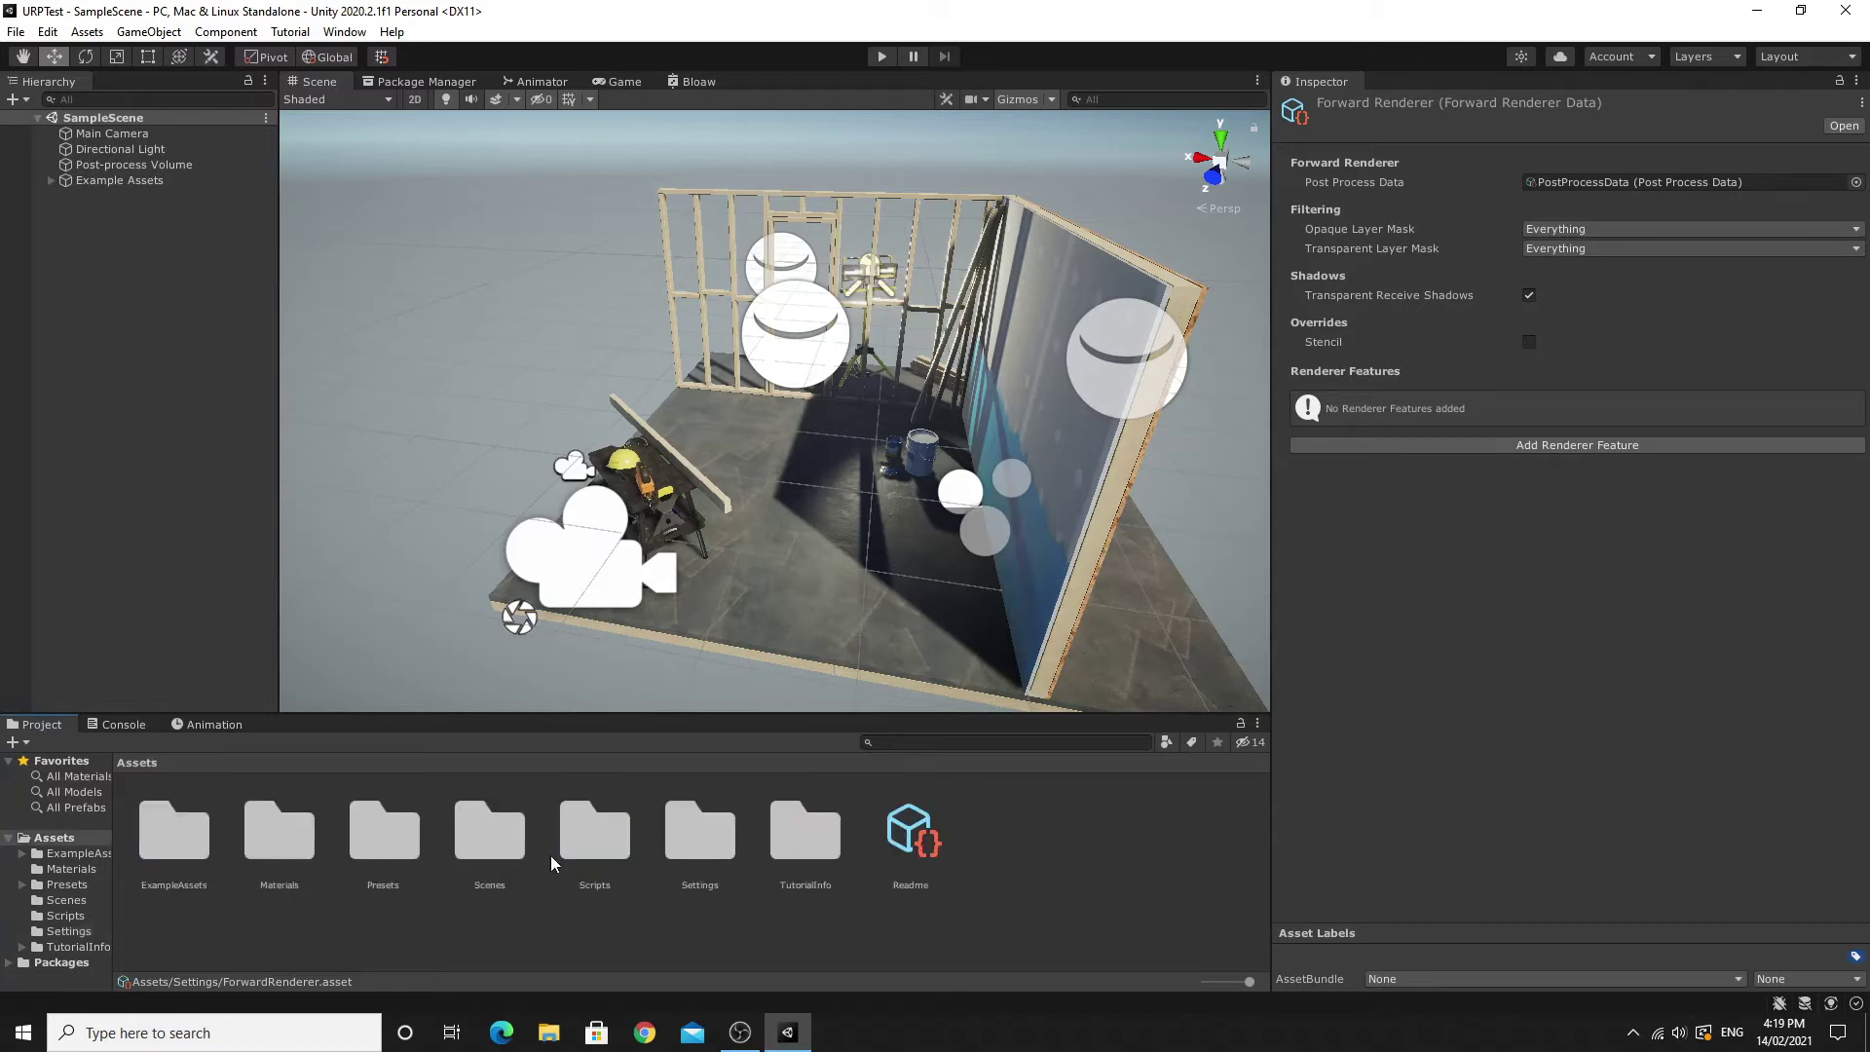
Review Main Camera's components, then view the SimpleCameraController script source in Scripts.
left_click(492, 840)
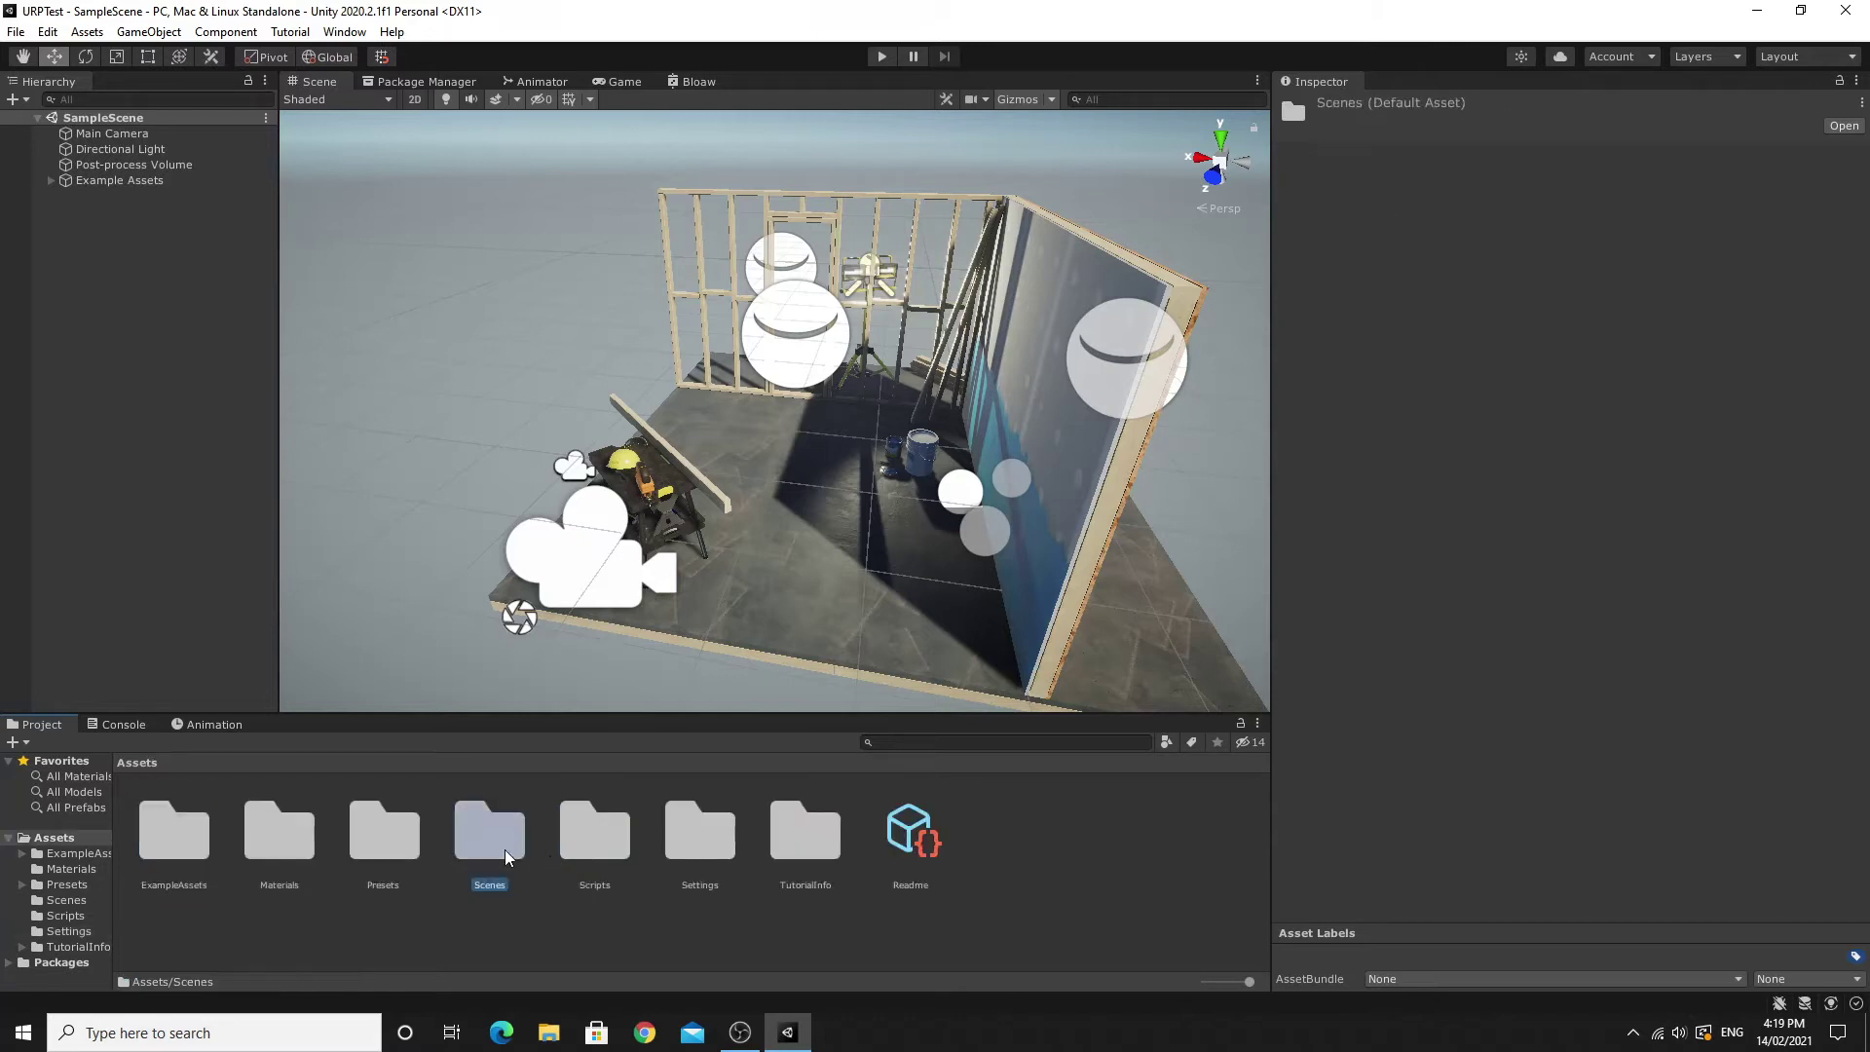
left_click(112, 134)
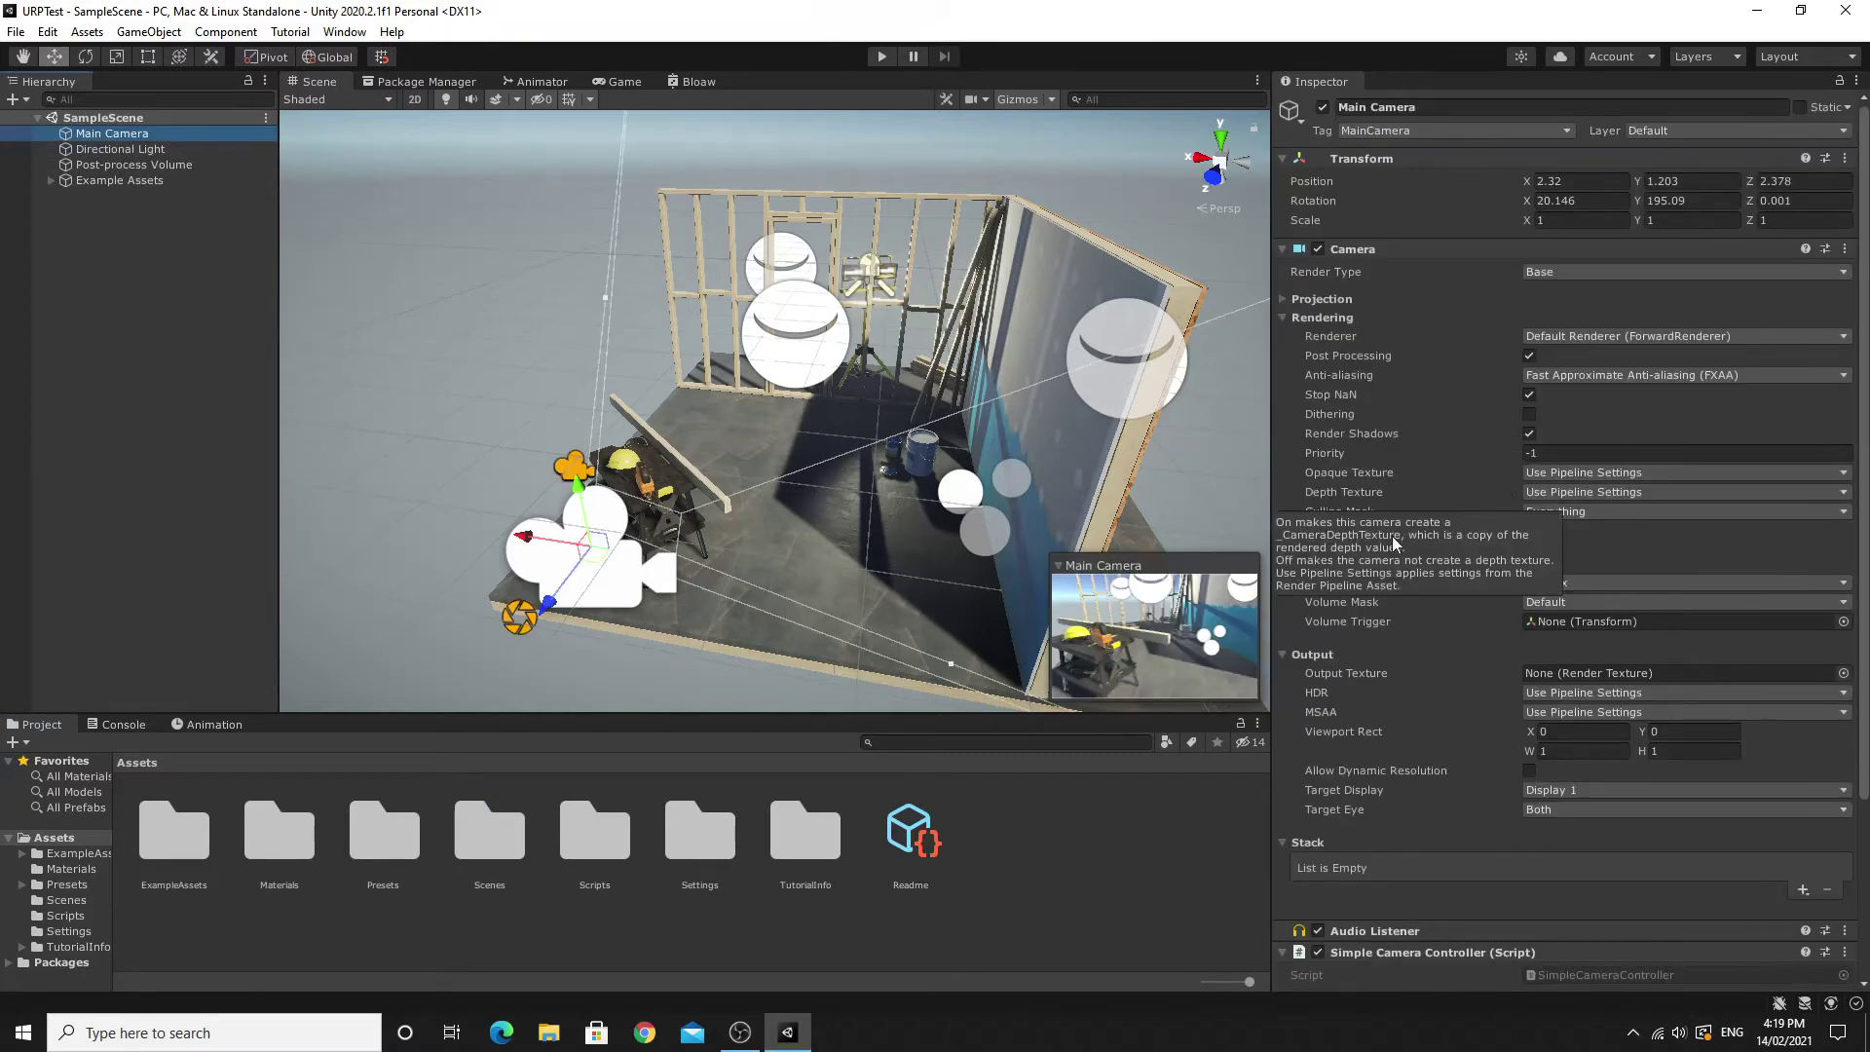
scroll(1429, 915, "down", 5)
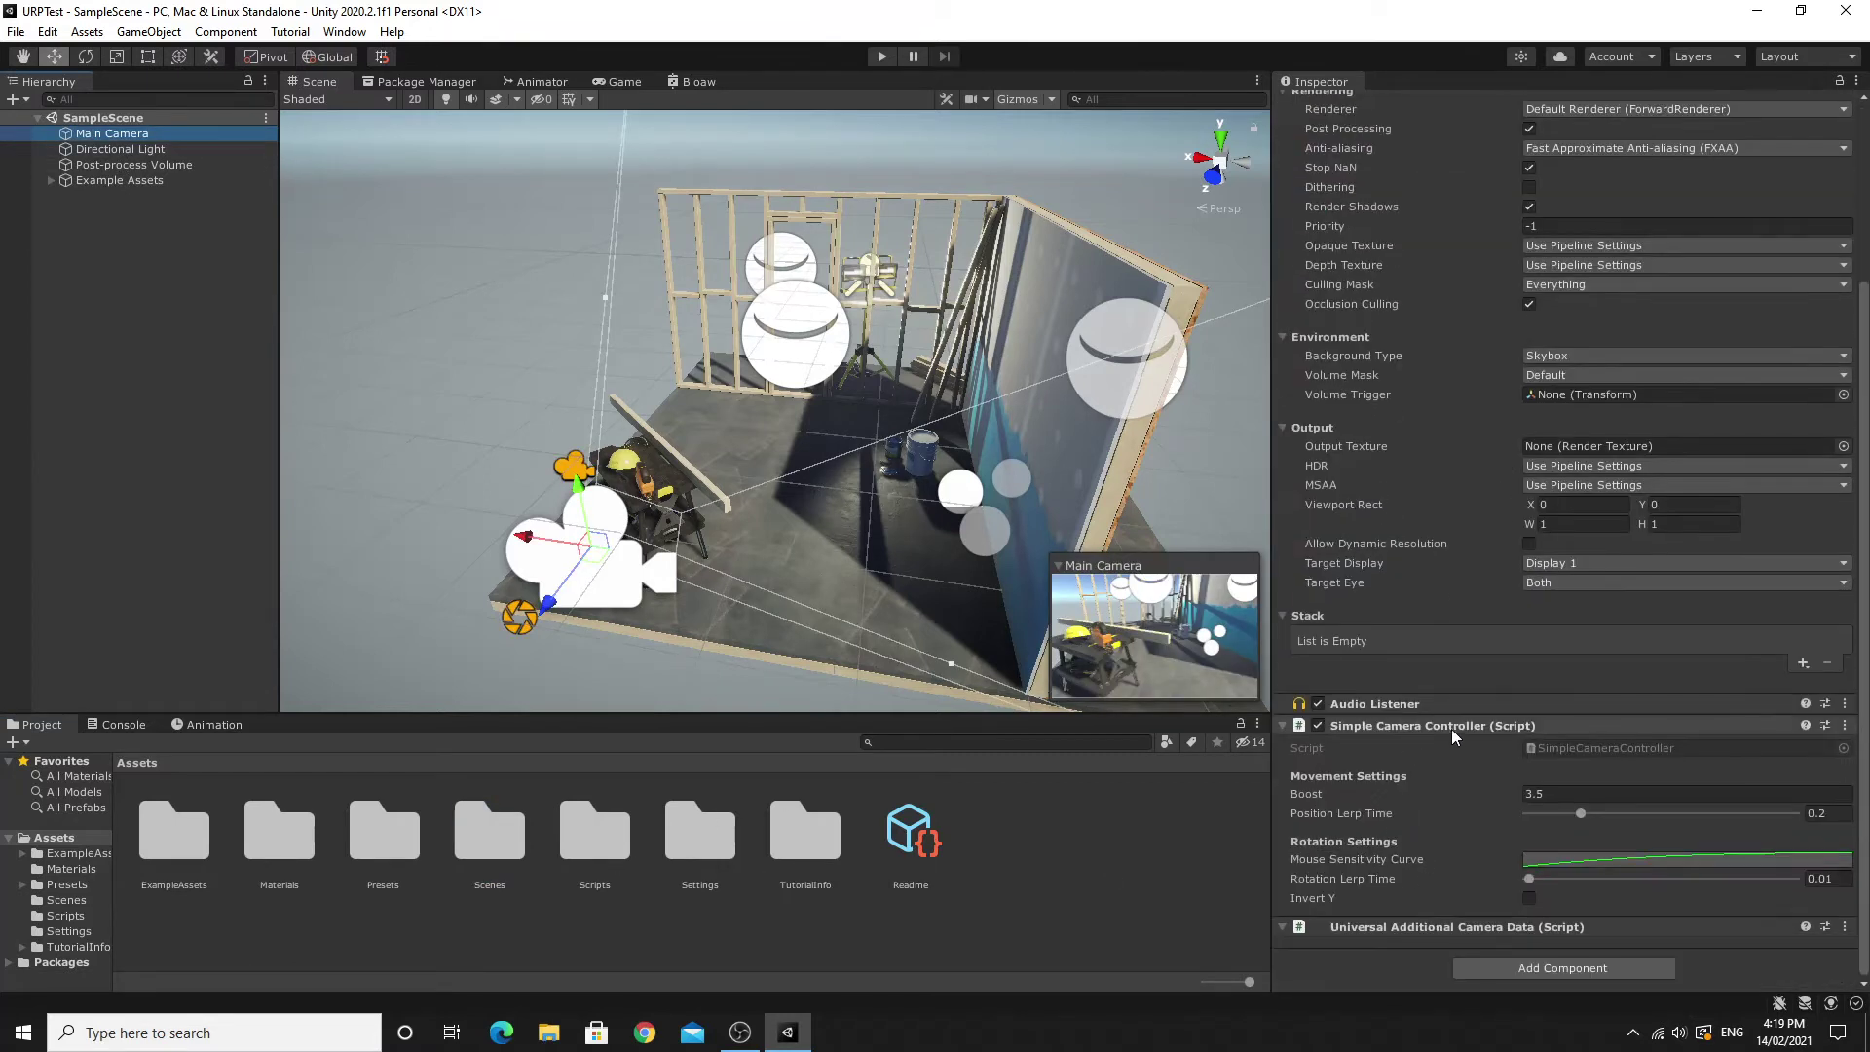
double_click(592, 844)
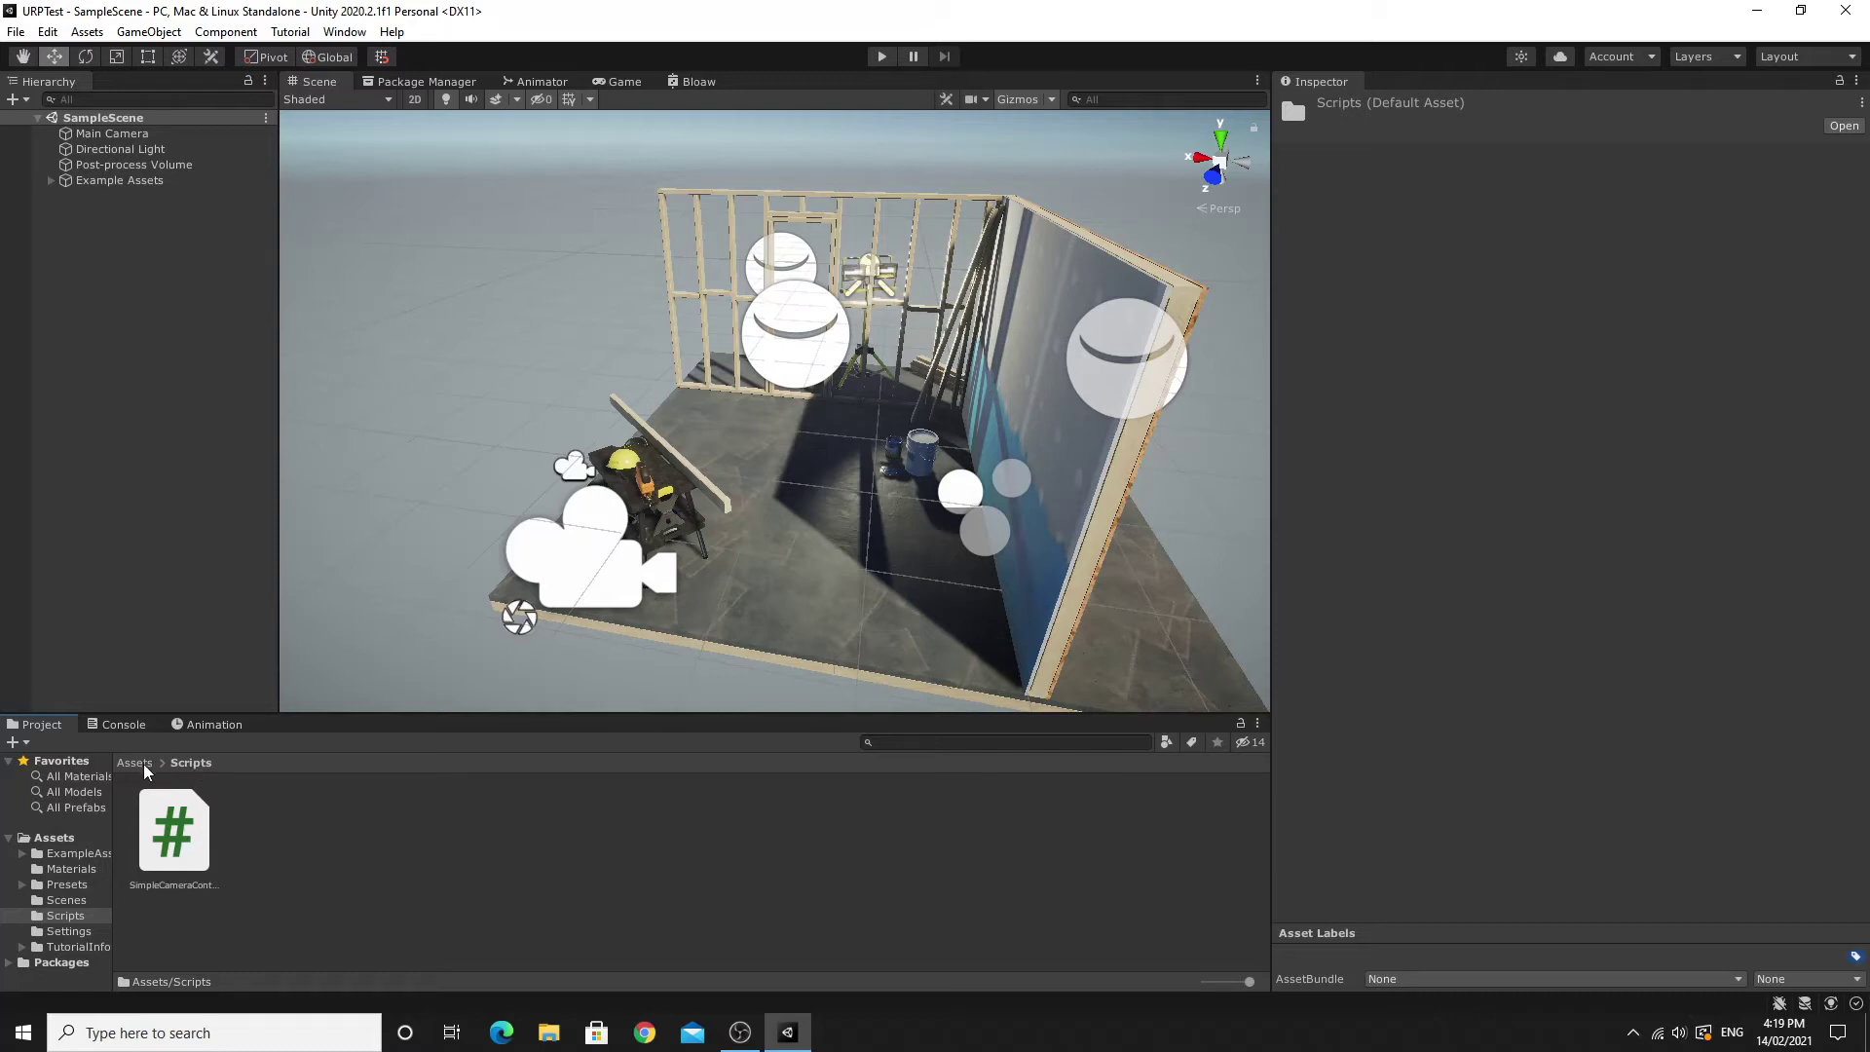
left_click(175, 834)
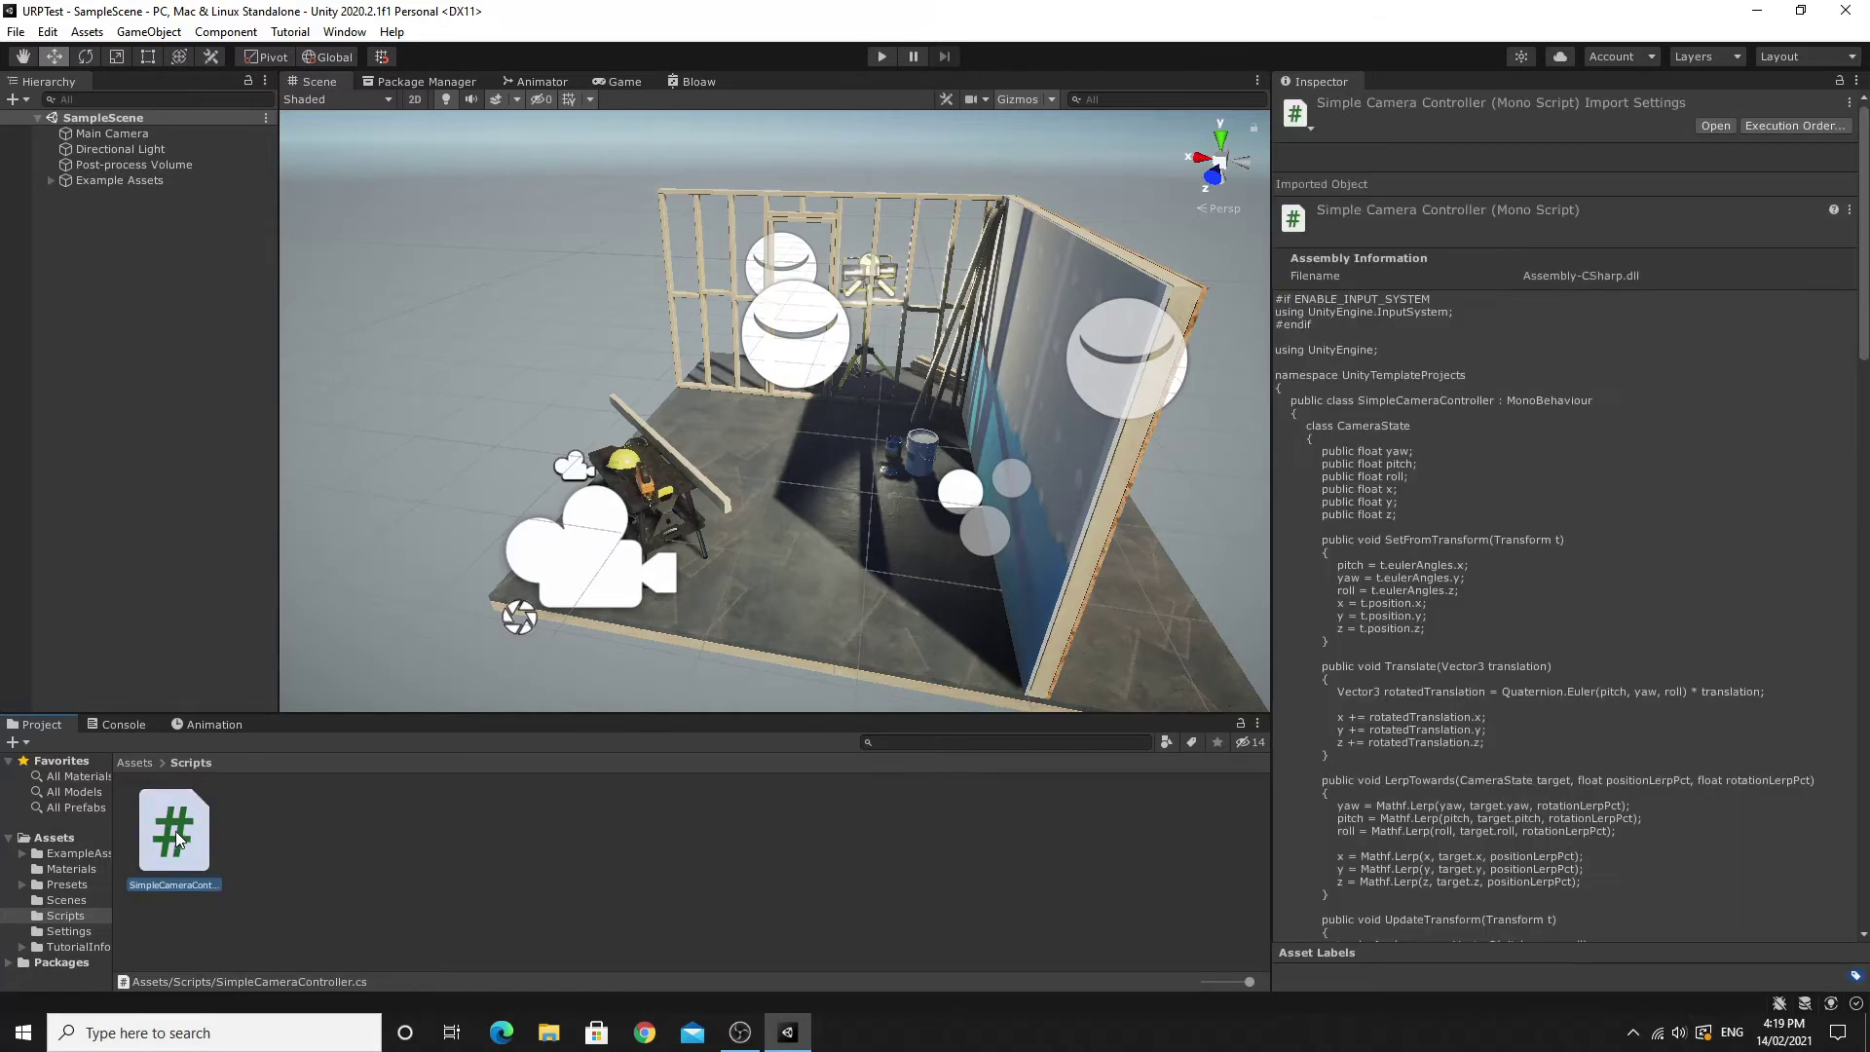
left_click(136, 762)
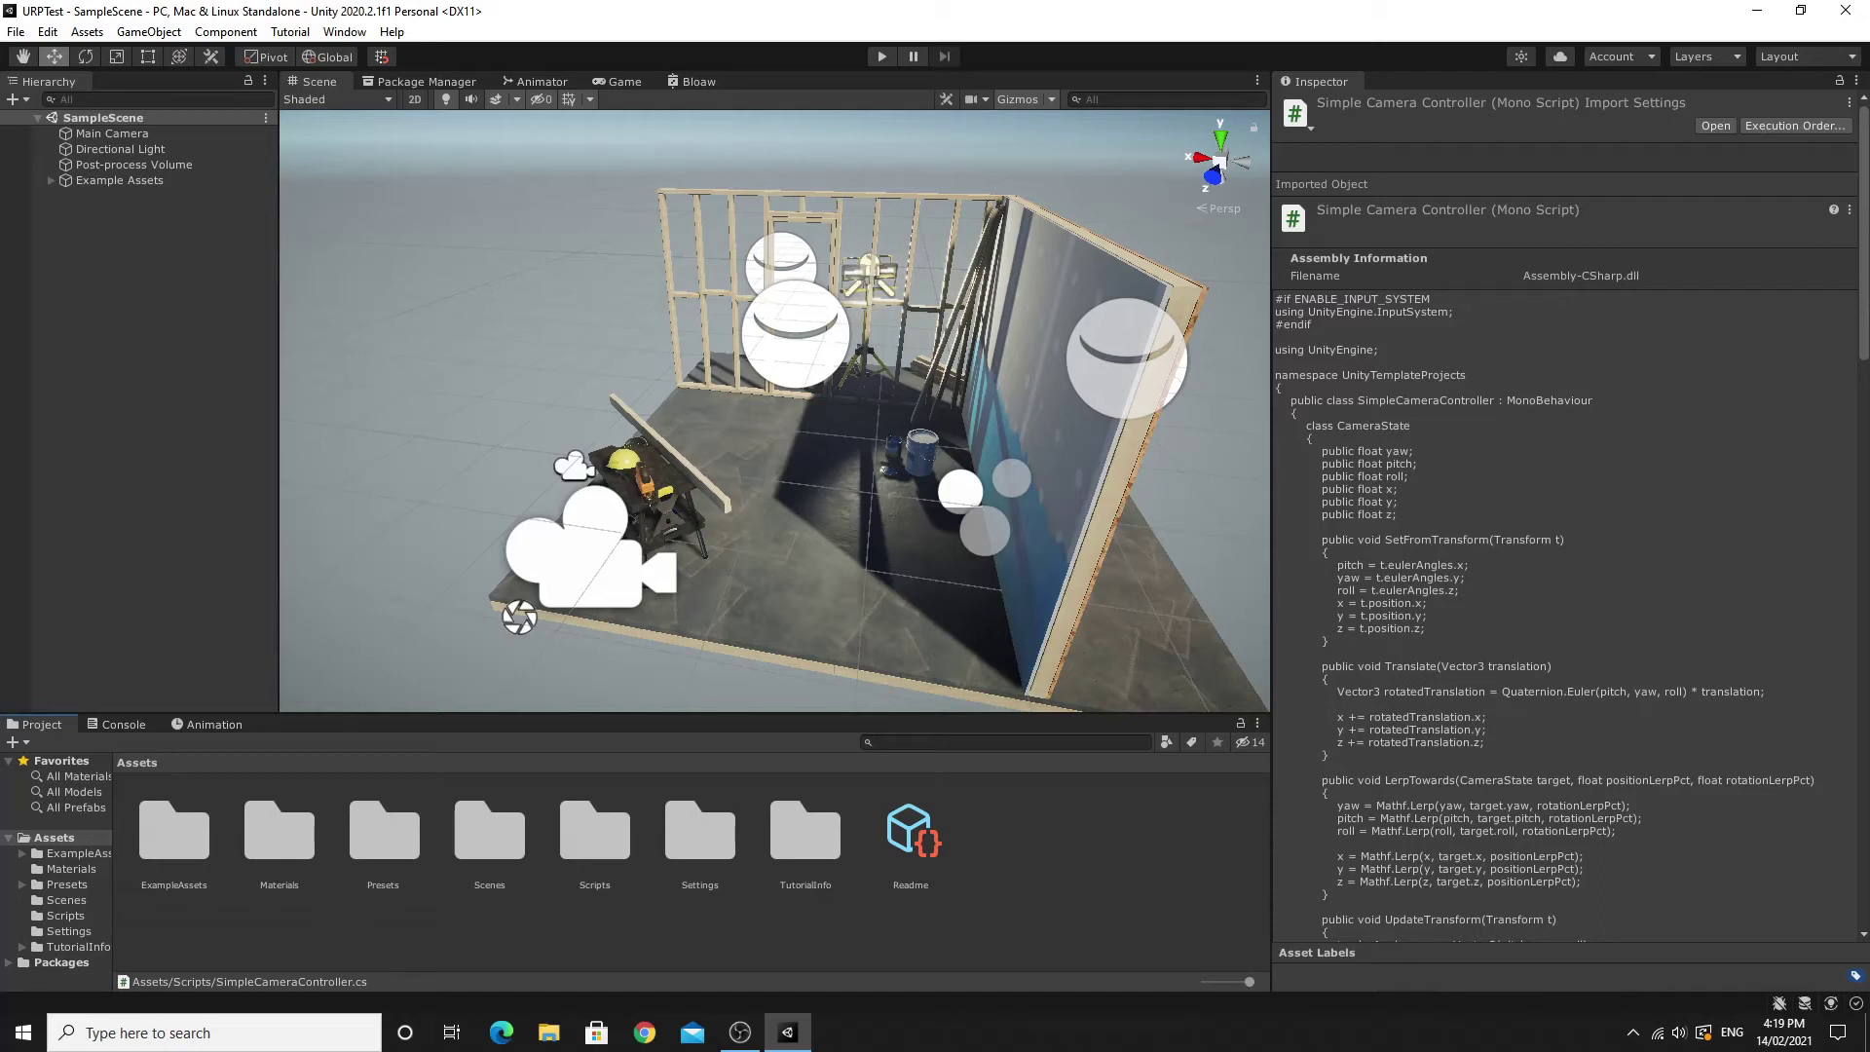
Inspect the UniversalRP-HighQuality asset in Settings, scrolling to its post-processing and advanced options.
key("alt+Tab")
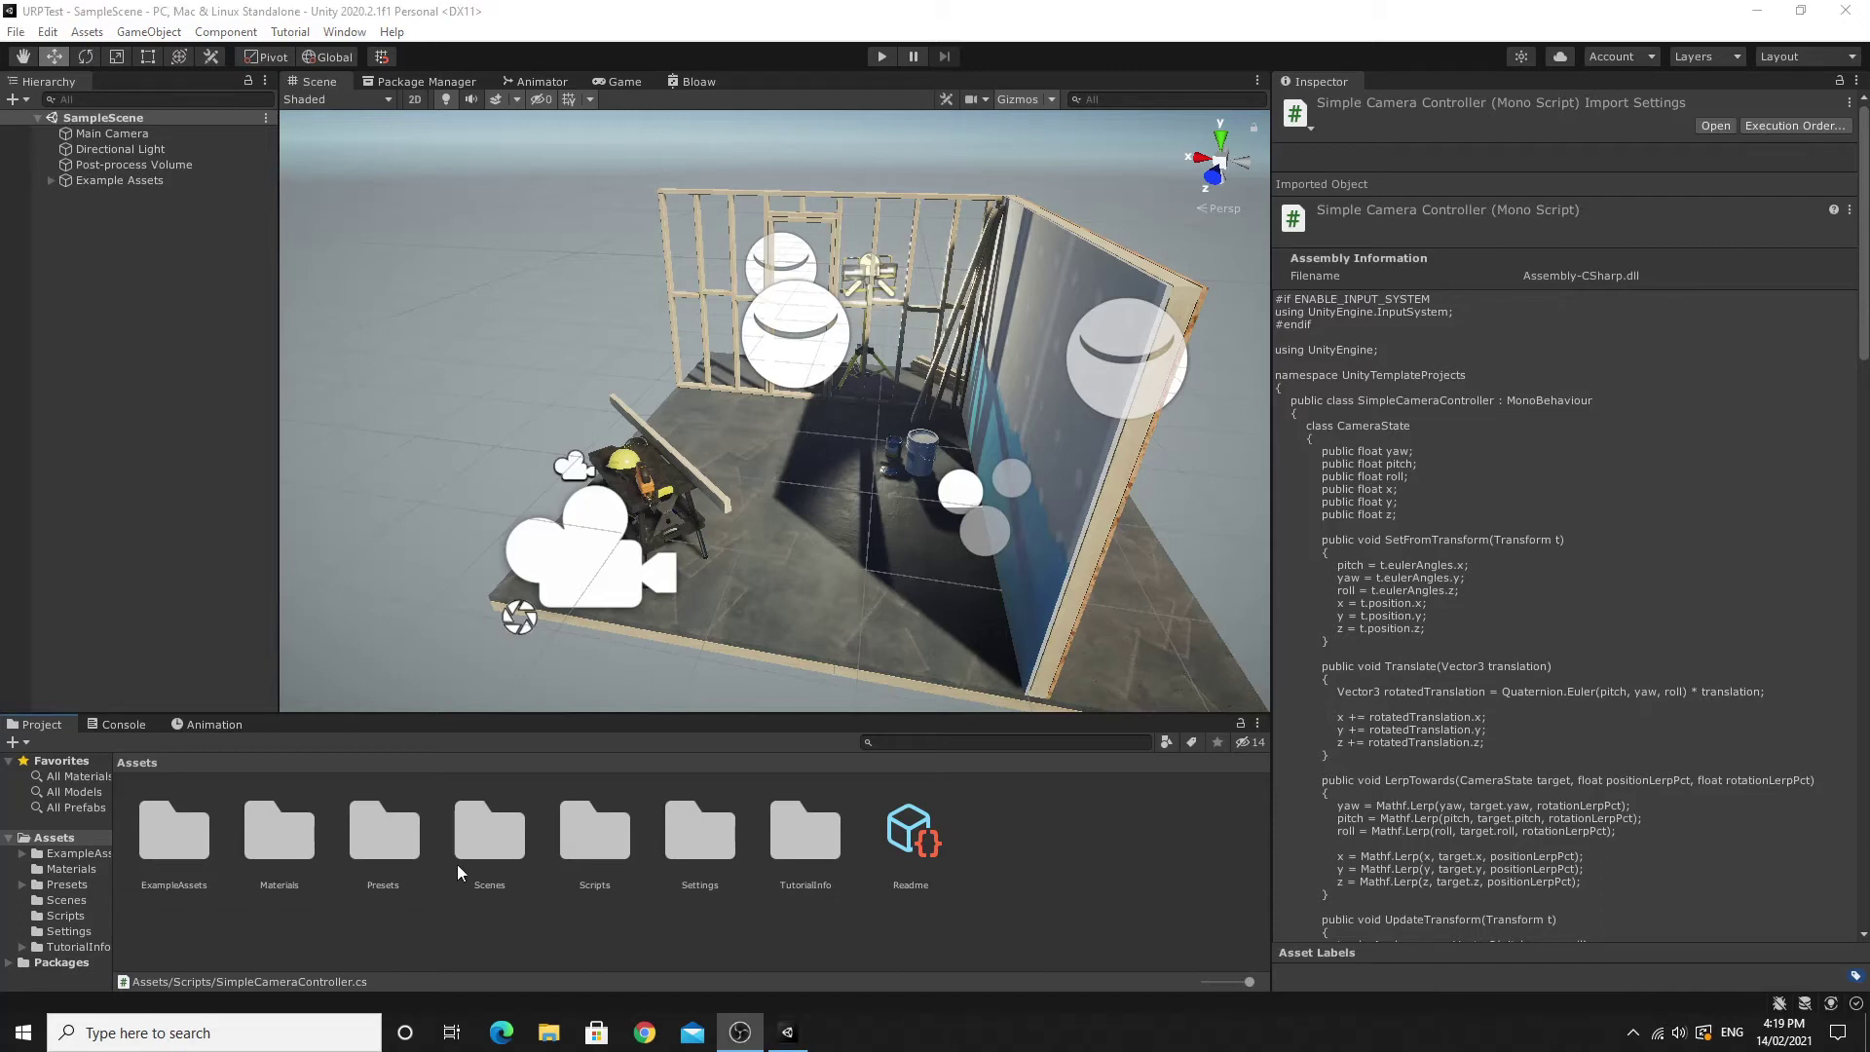
double_click(694, 847)
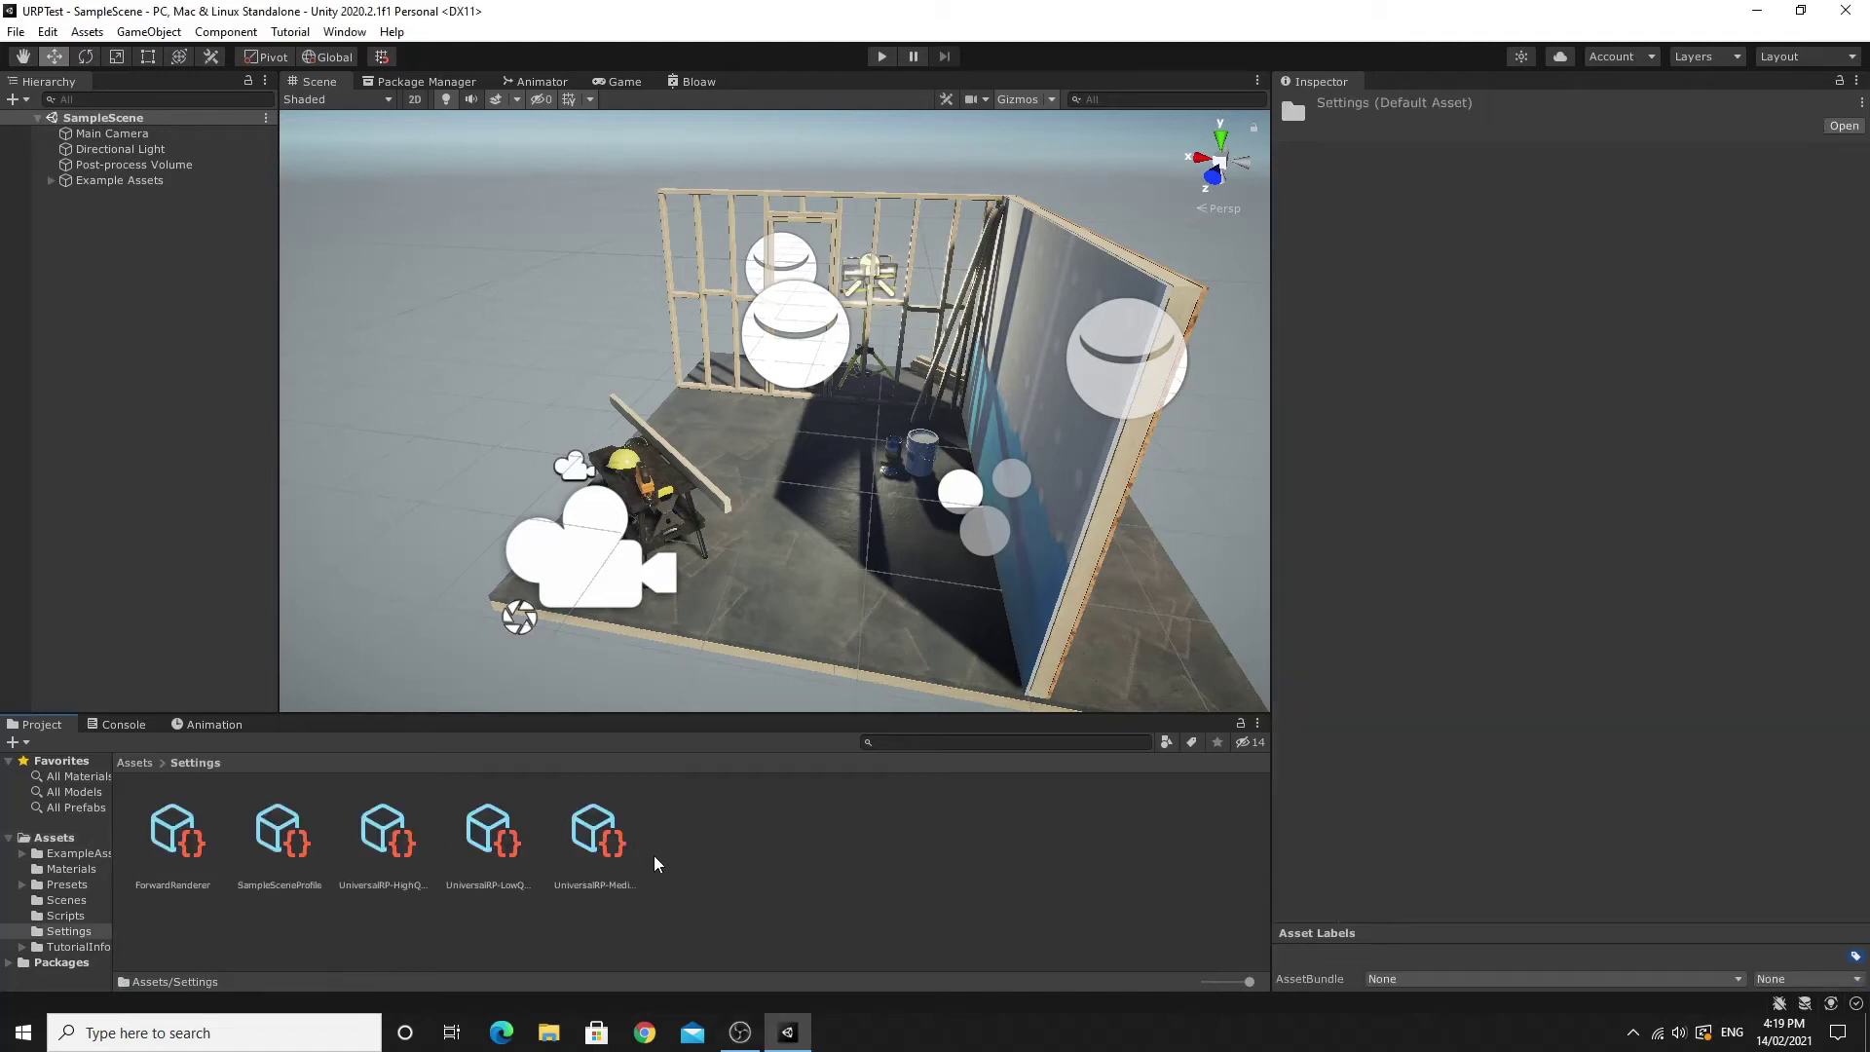
left_click(395, 843)
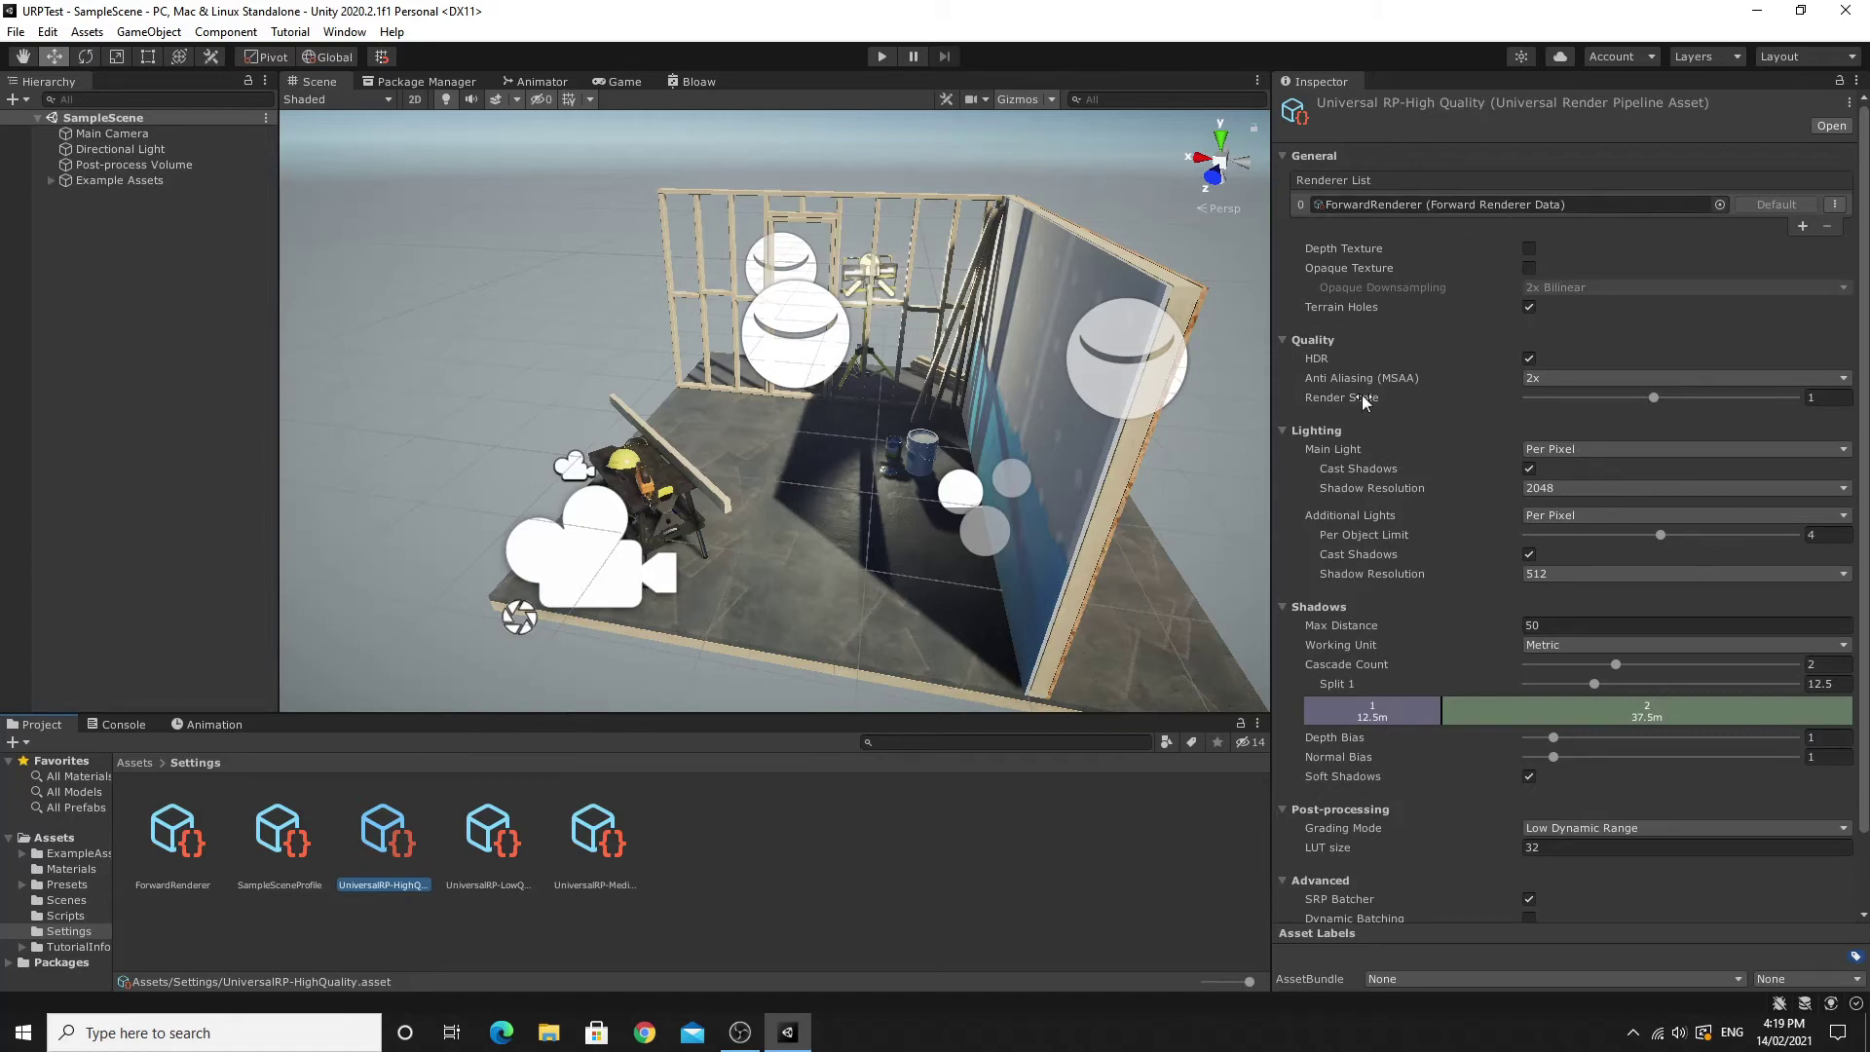
scroll(1475, 805, "down", 2)
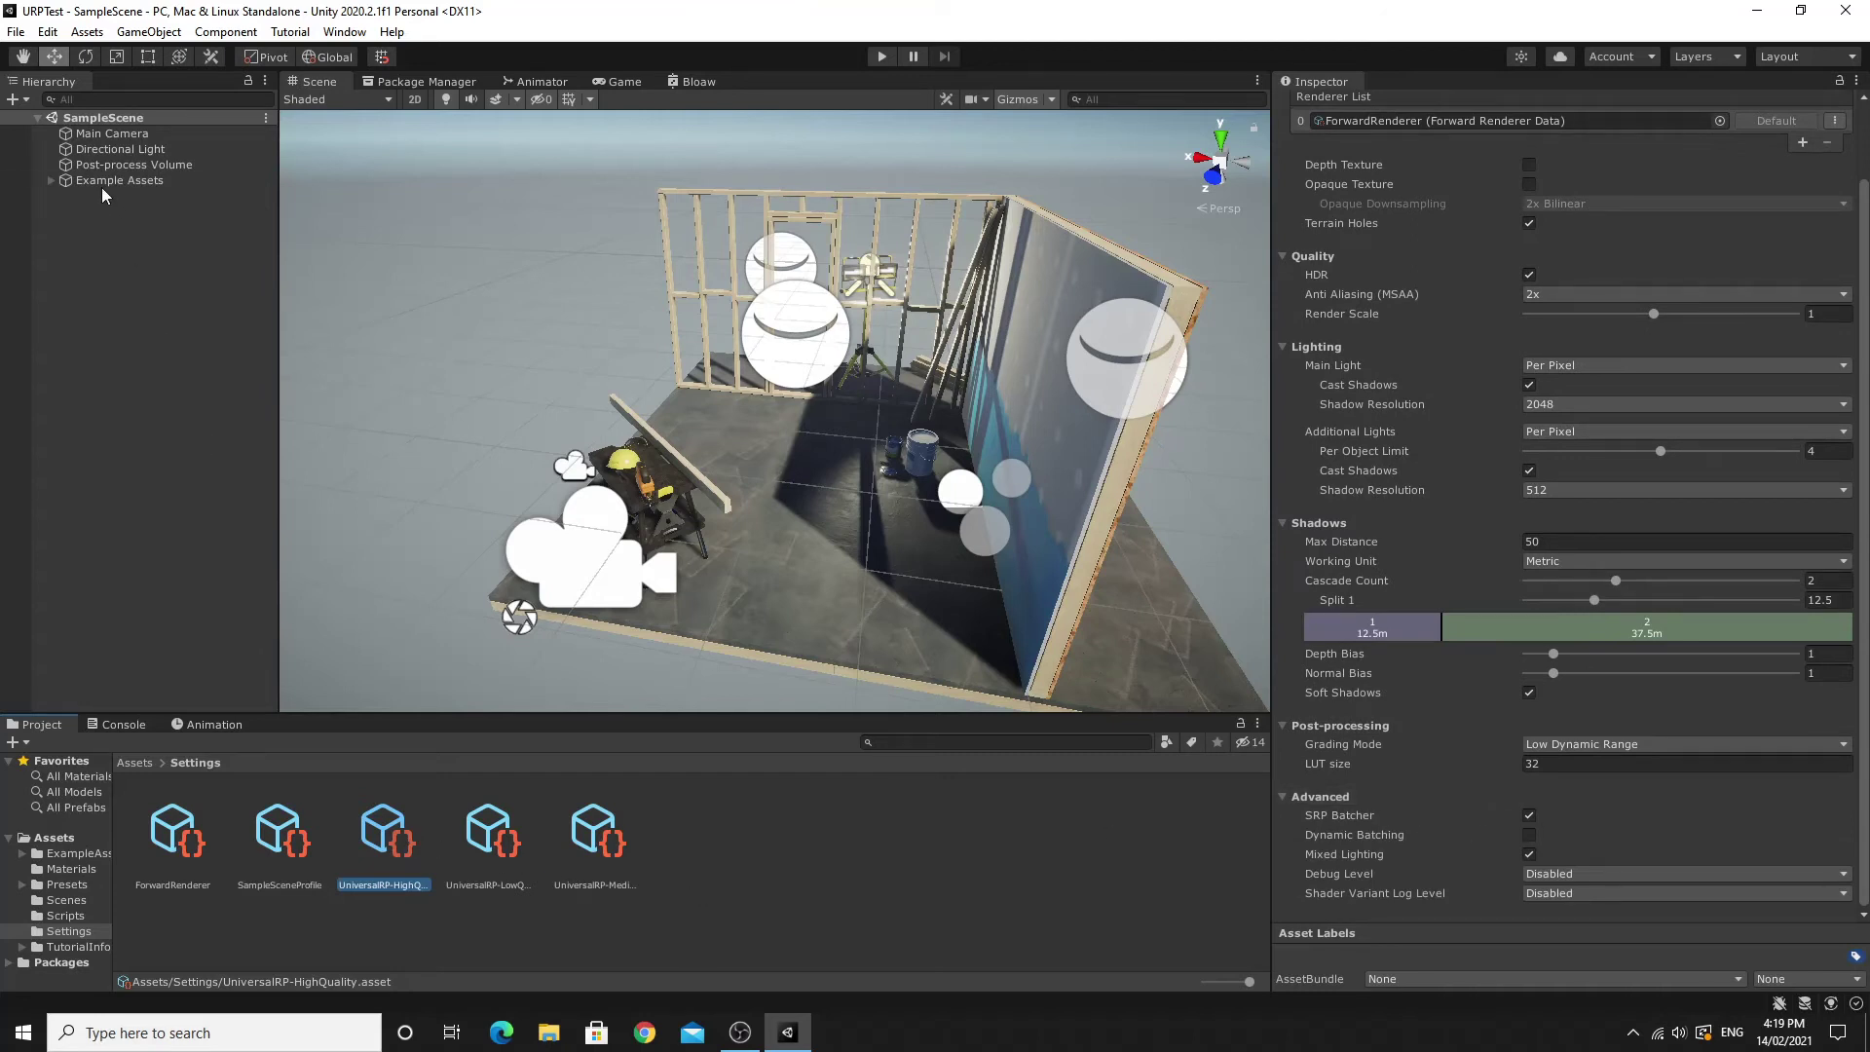
Confirm Graphics uses UniversalRP-HighQuality via Build Settings' Player Settings, then close both windows.
left_click(20, 33)
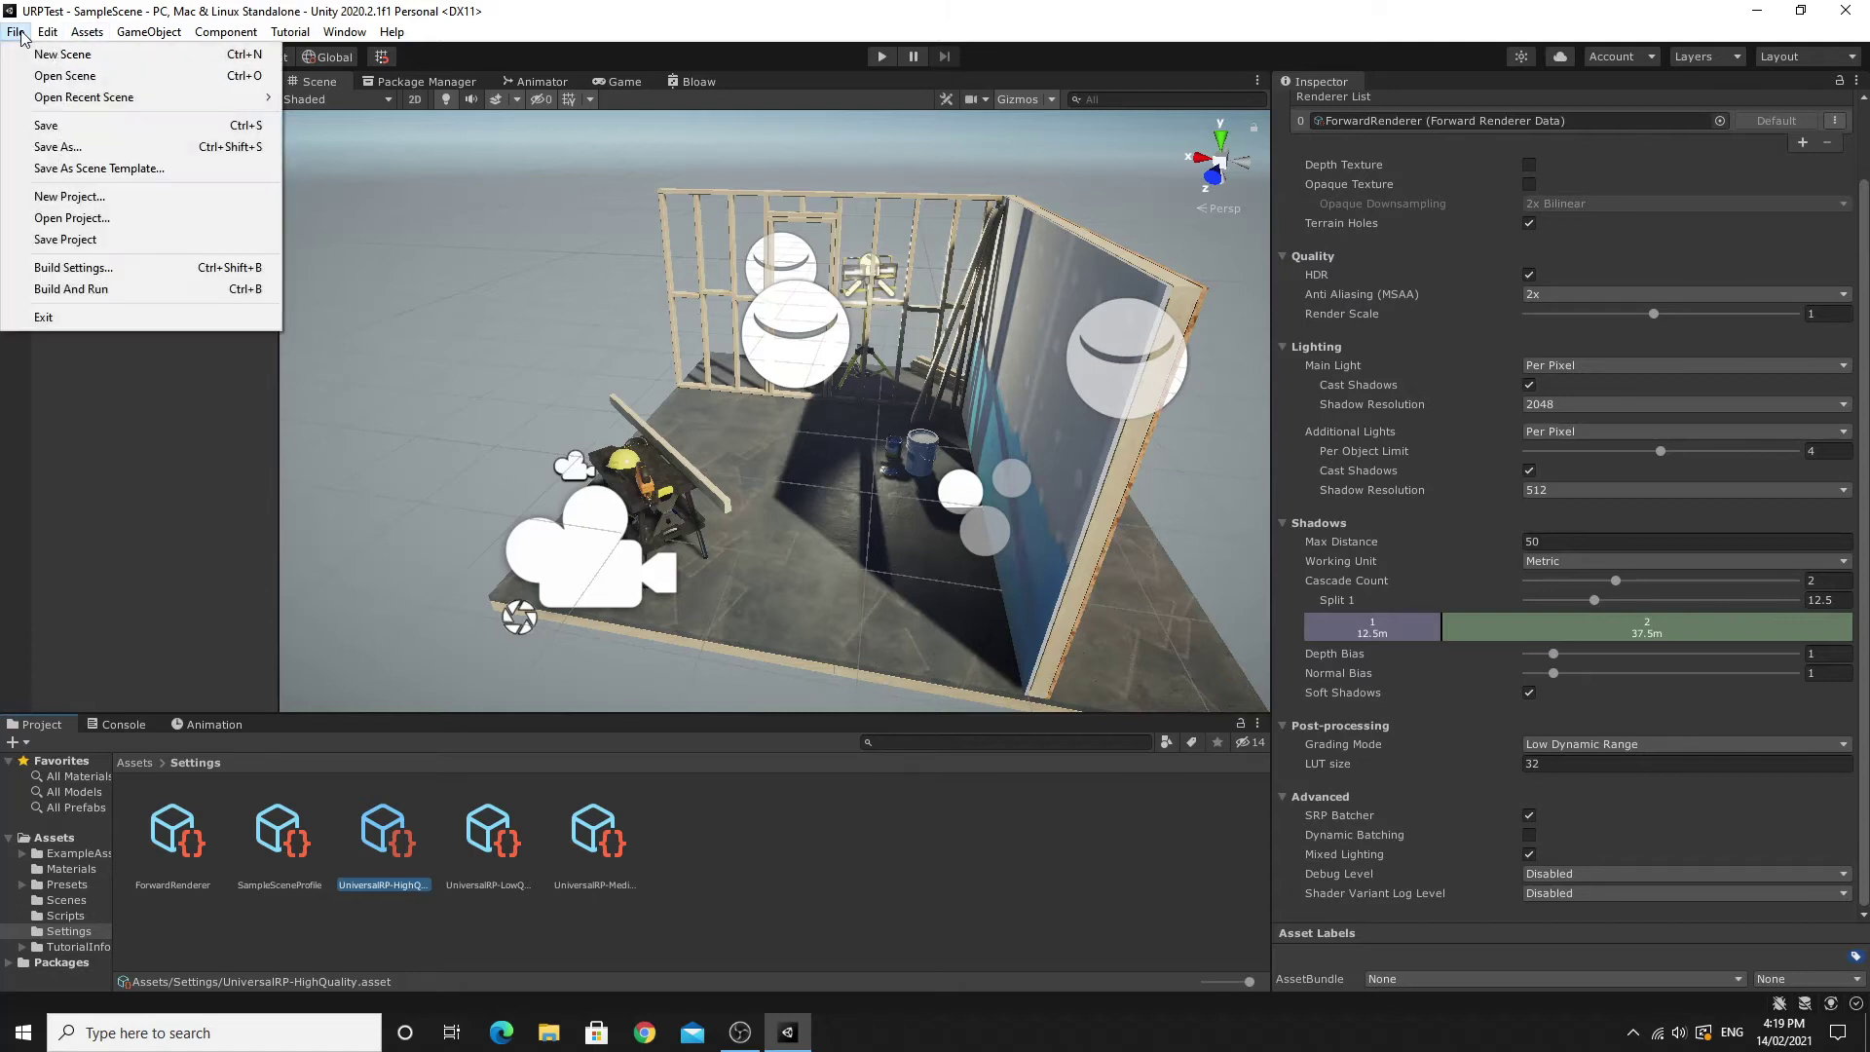
left_click(68, 267)
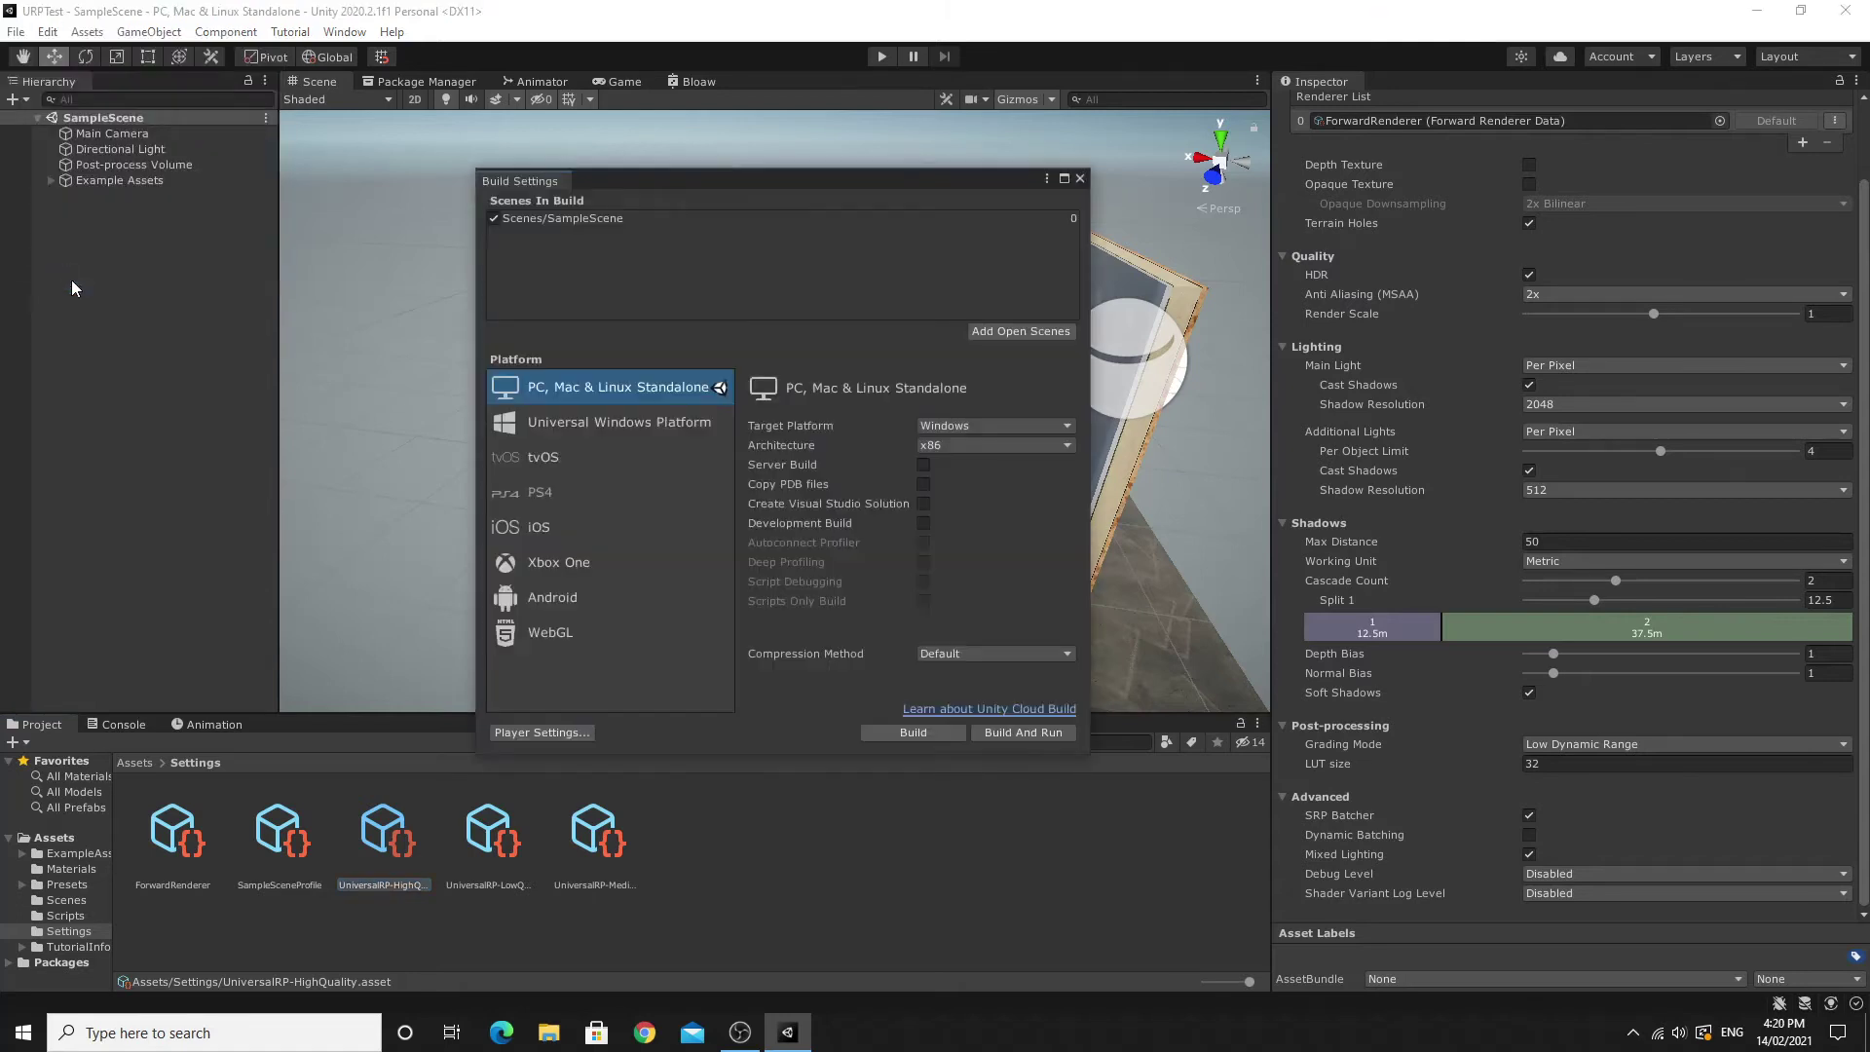
left_click(541, 733)
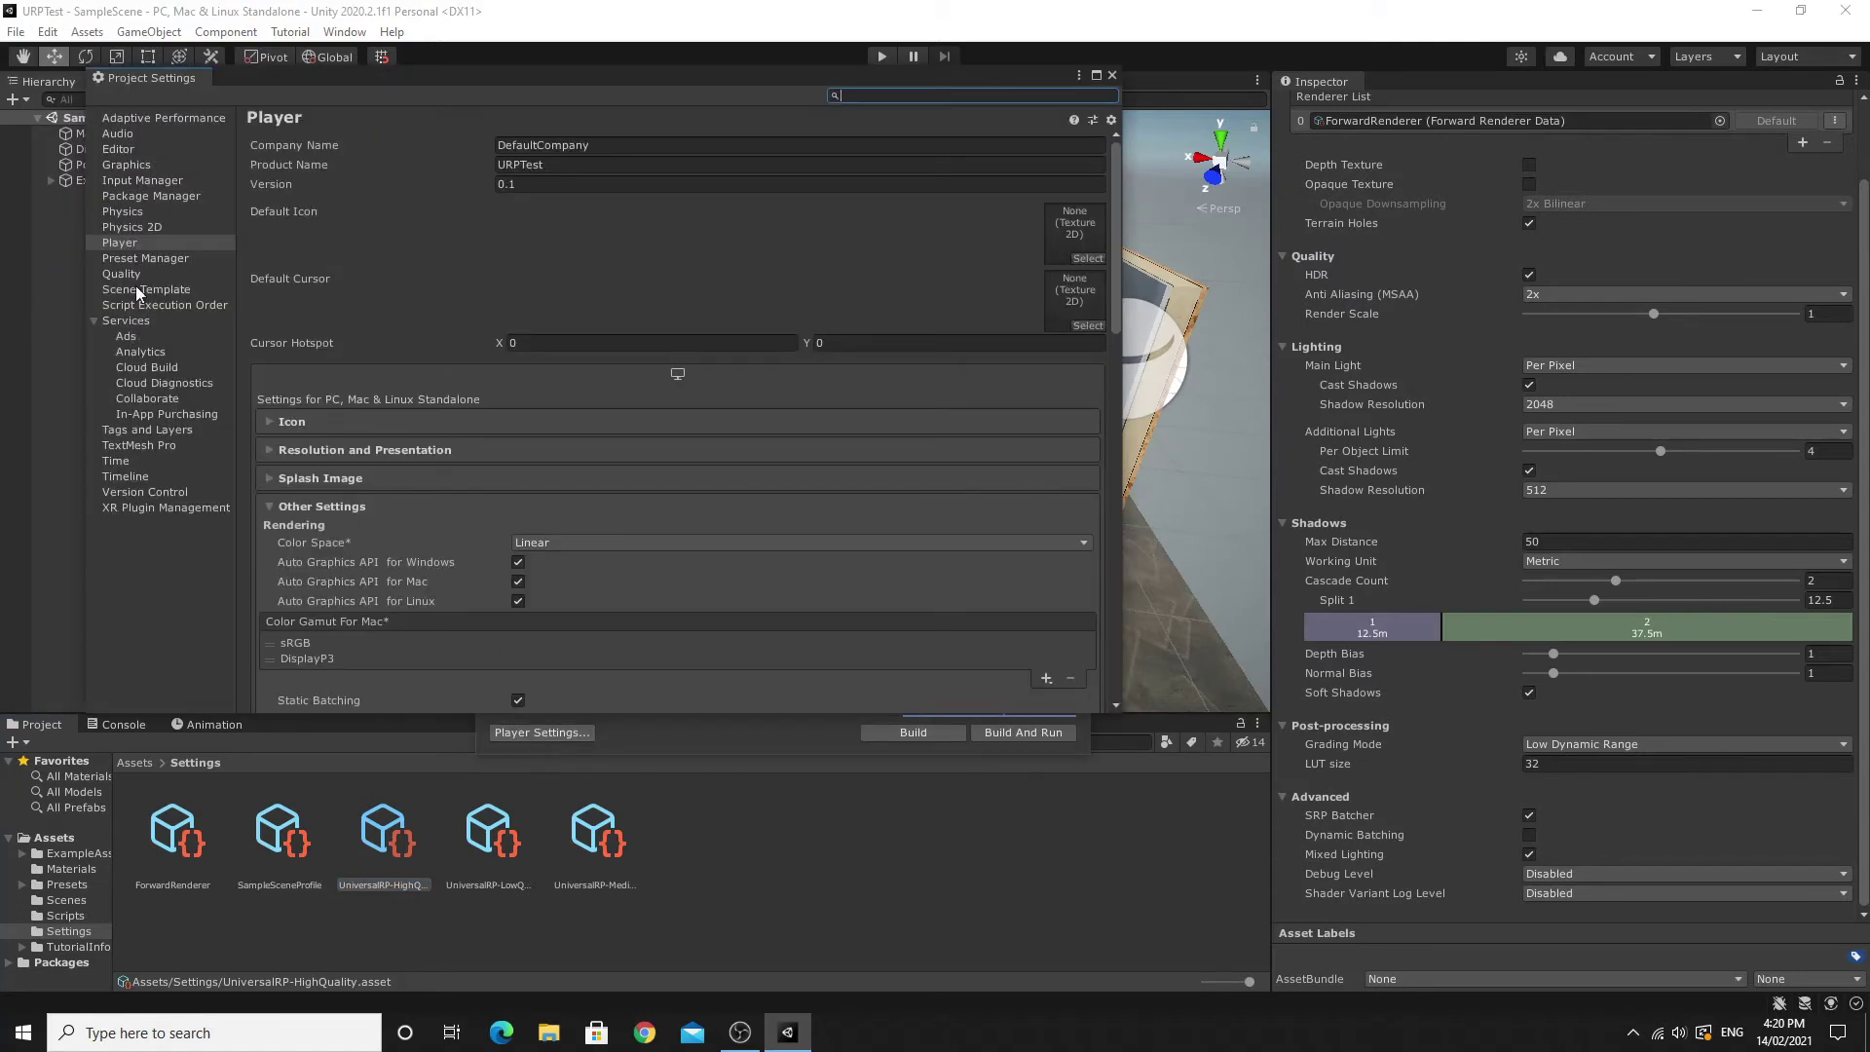
left_click(118, 166)
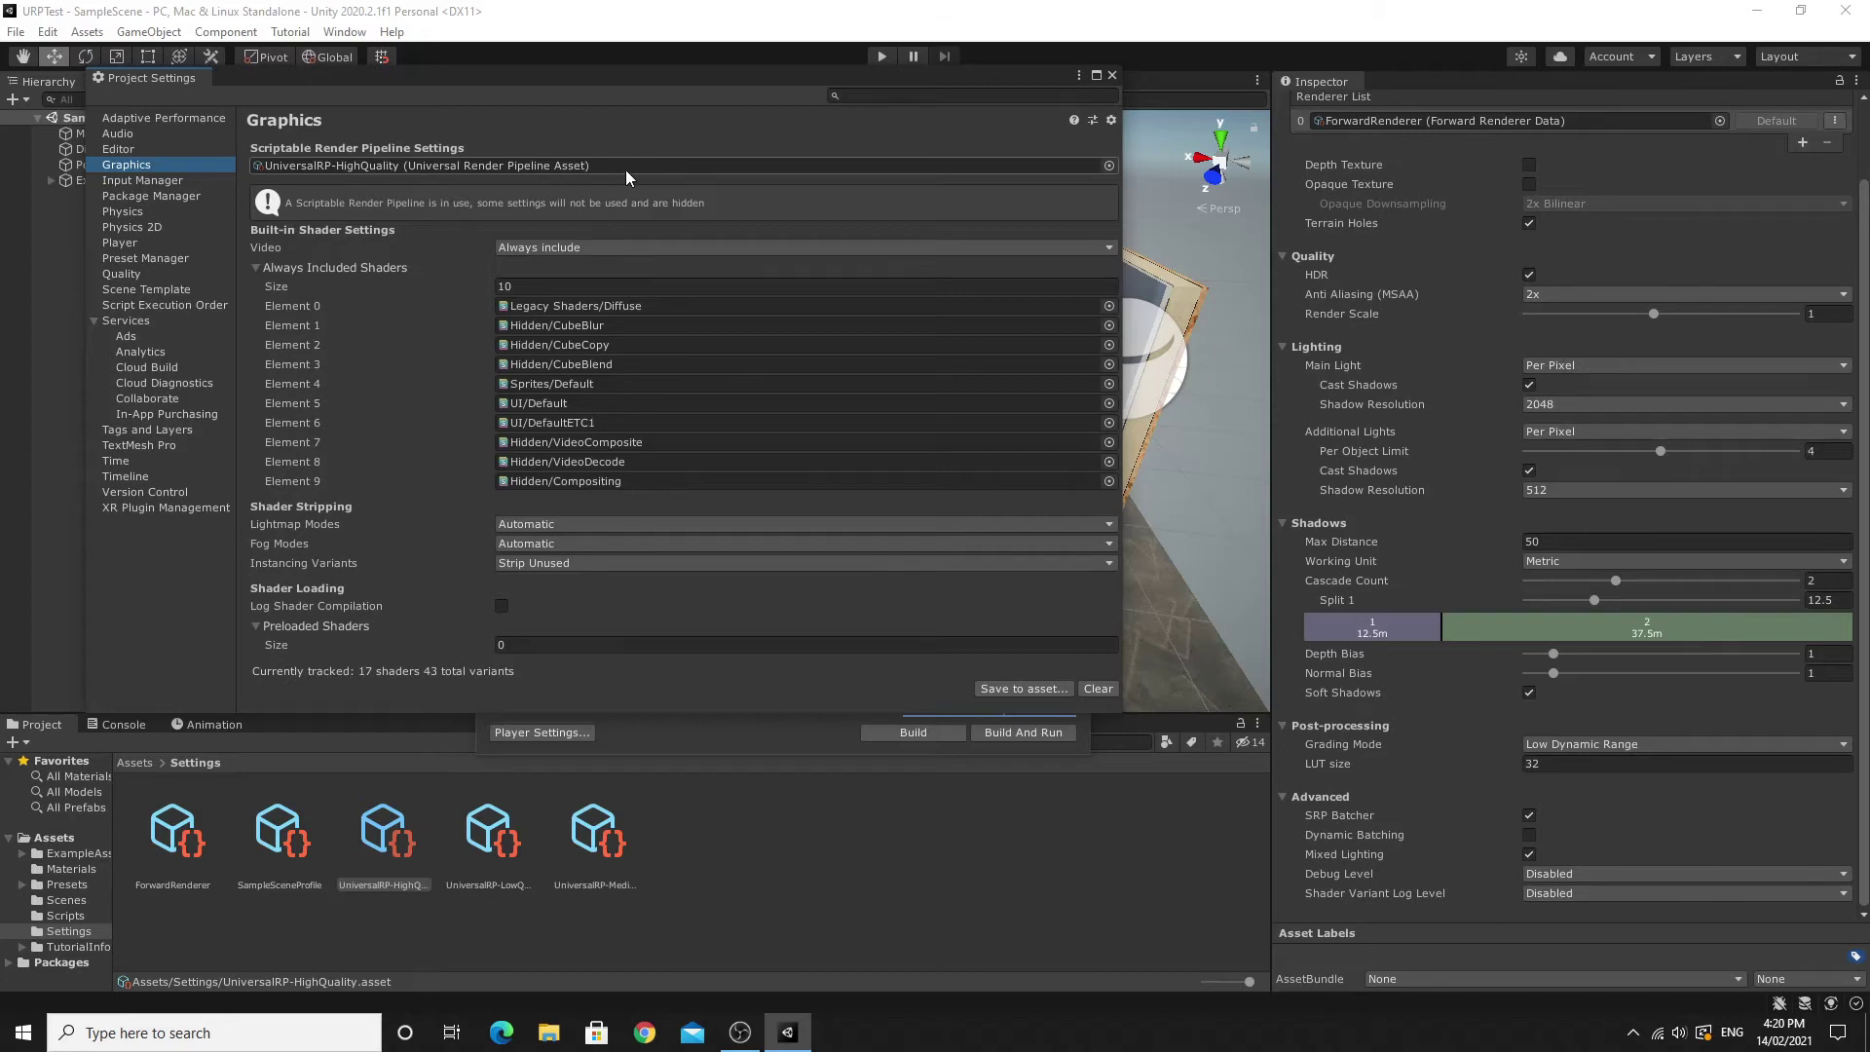
left_click(1111, 76)
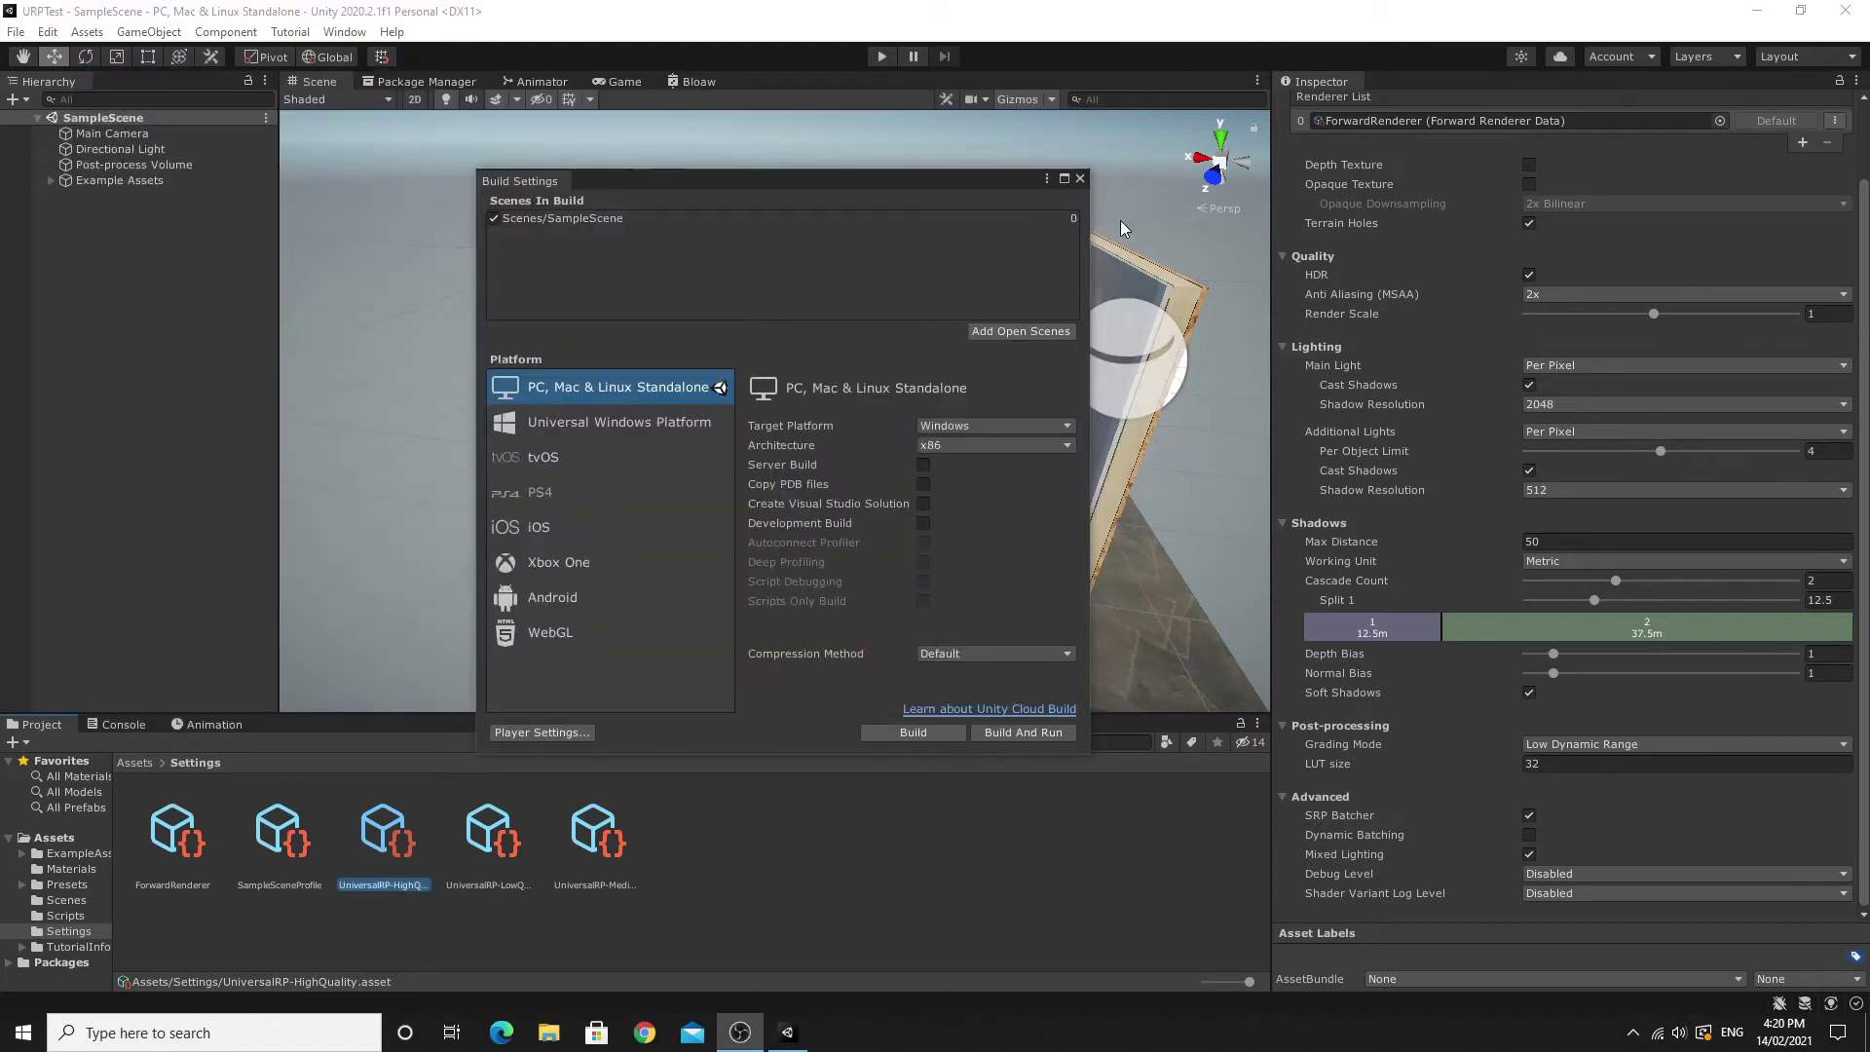
left_click(1079, 179)
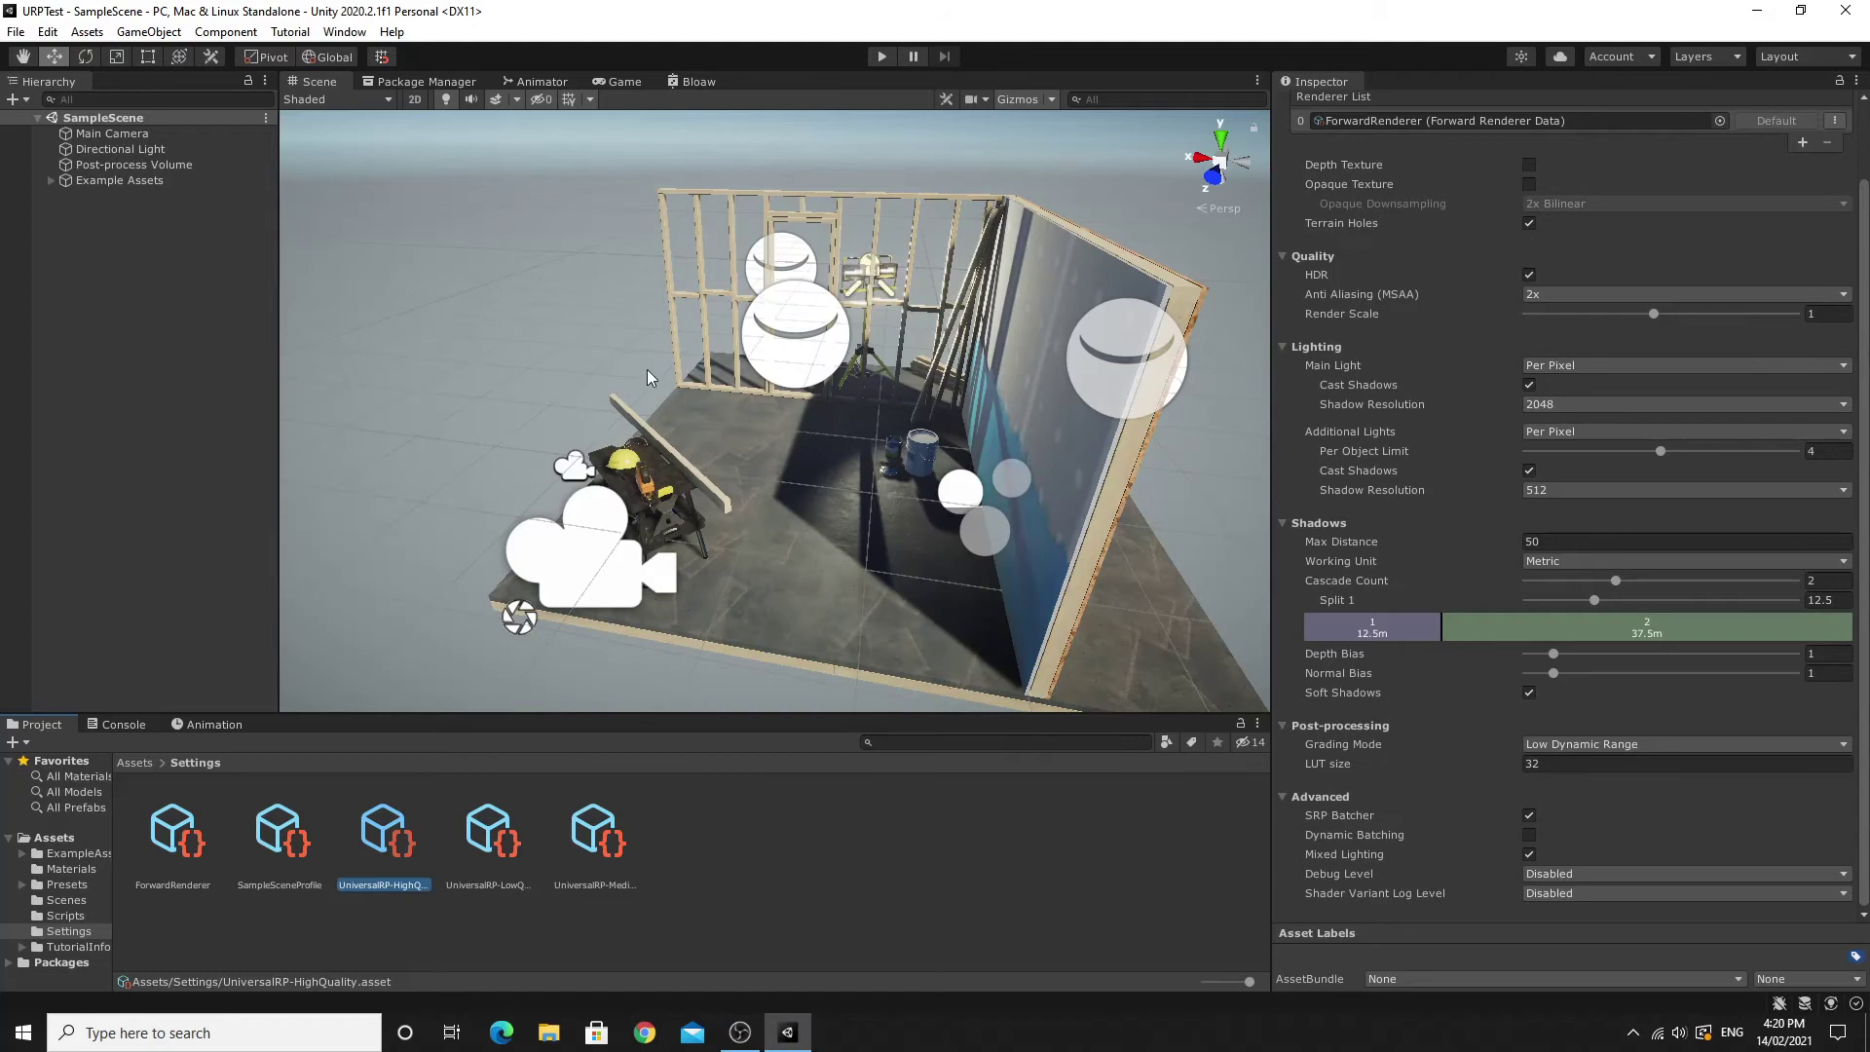
left_click_drag(653, 378, 950, 349, "alt")
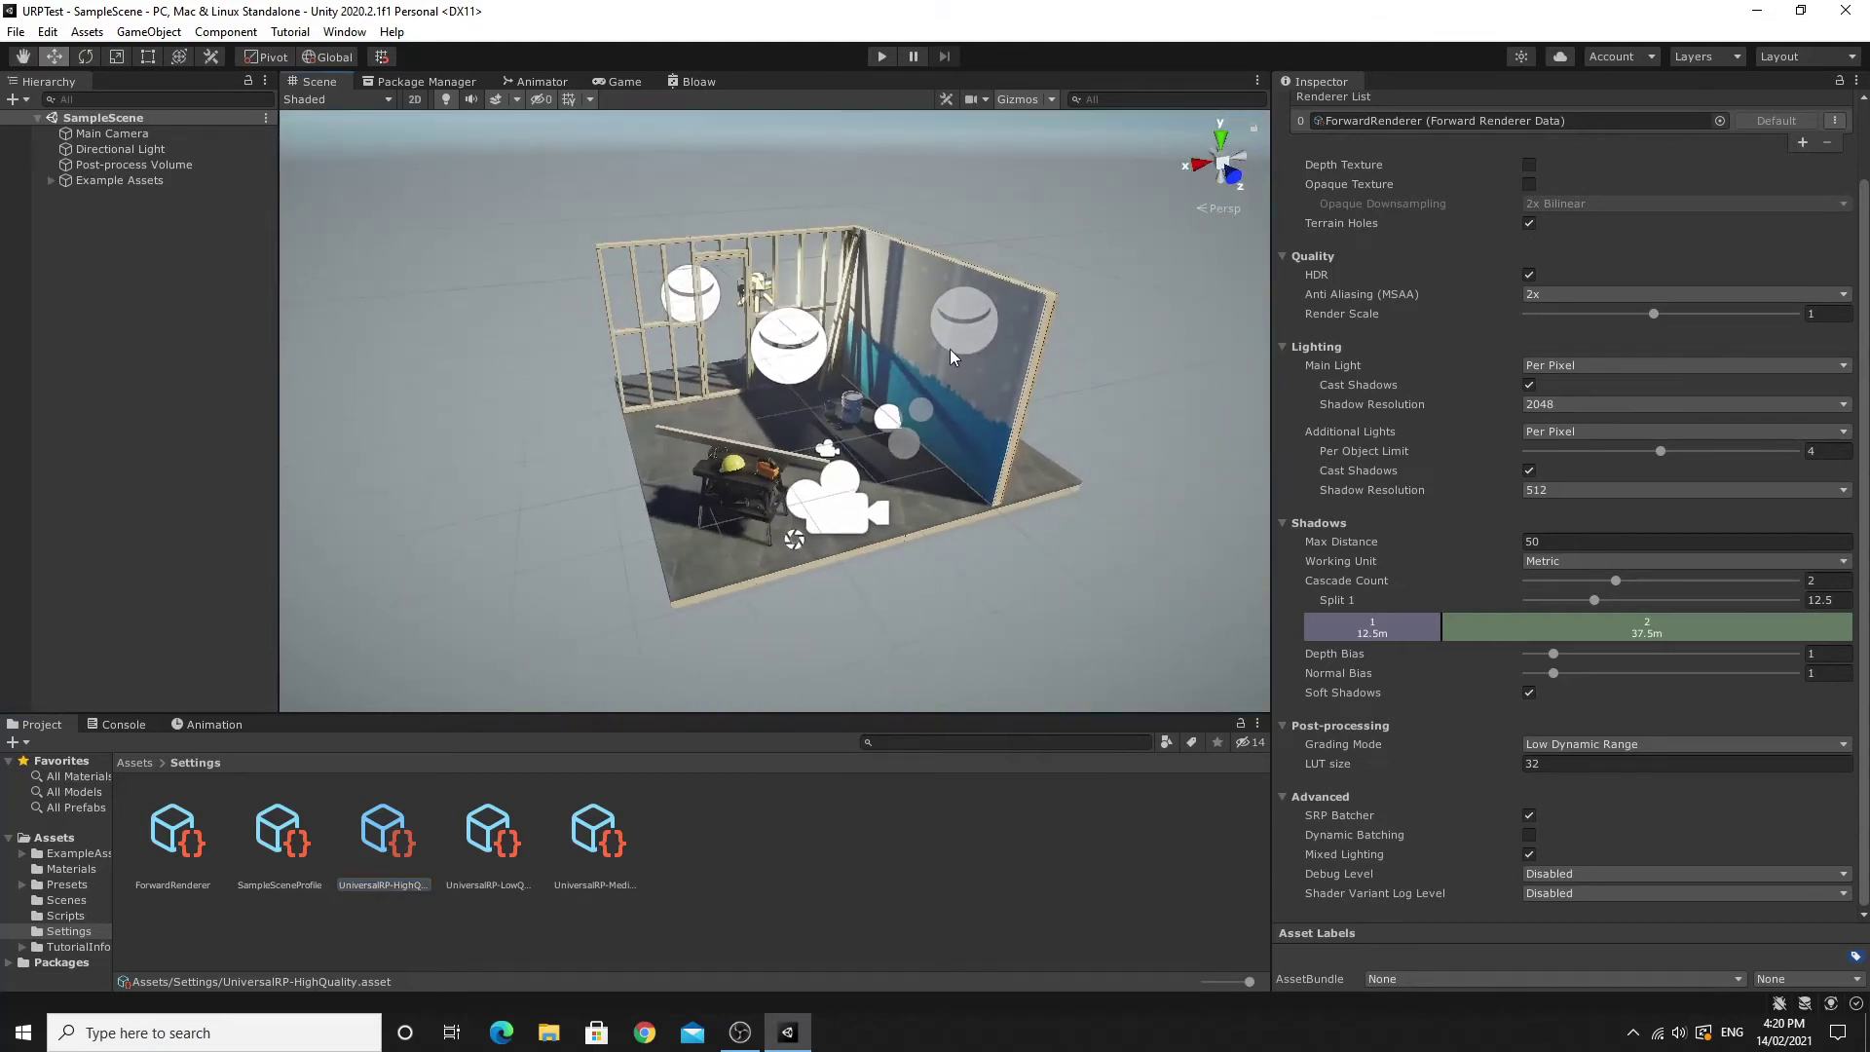
left_click(950, 348)
right_click_drag(969, 359, 951, 236, "alt")
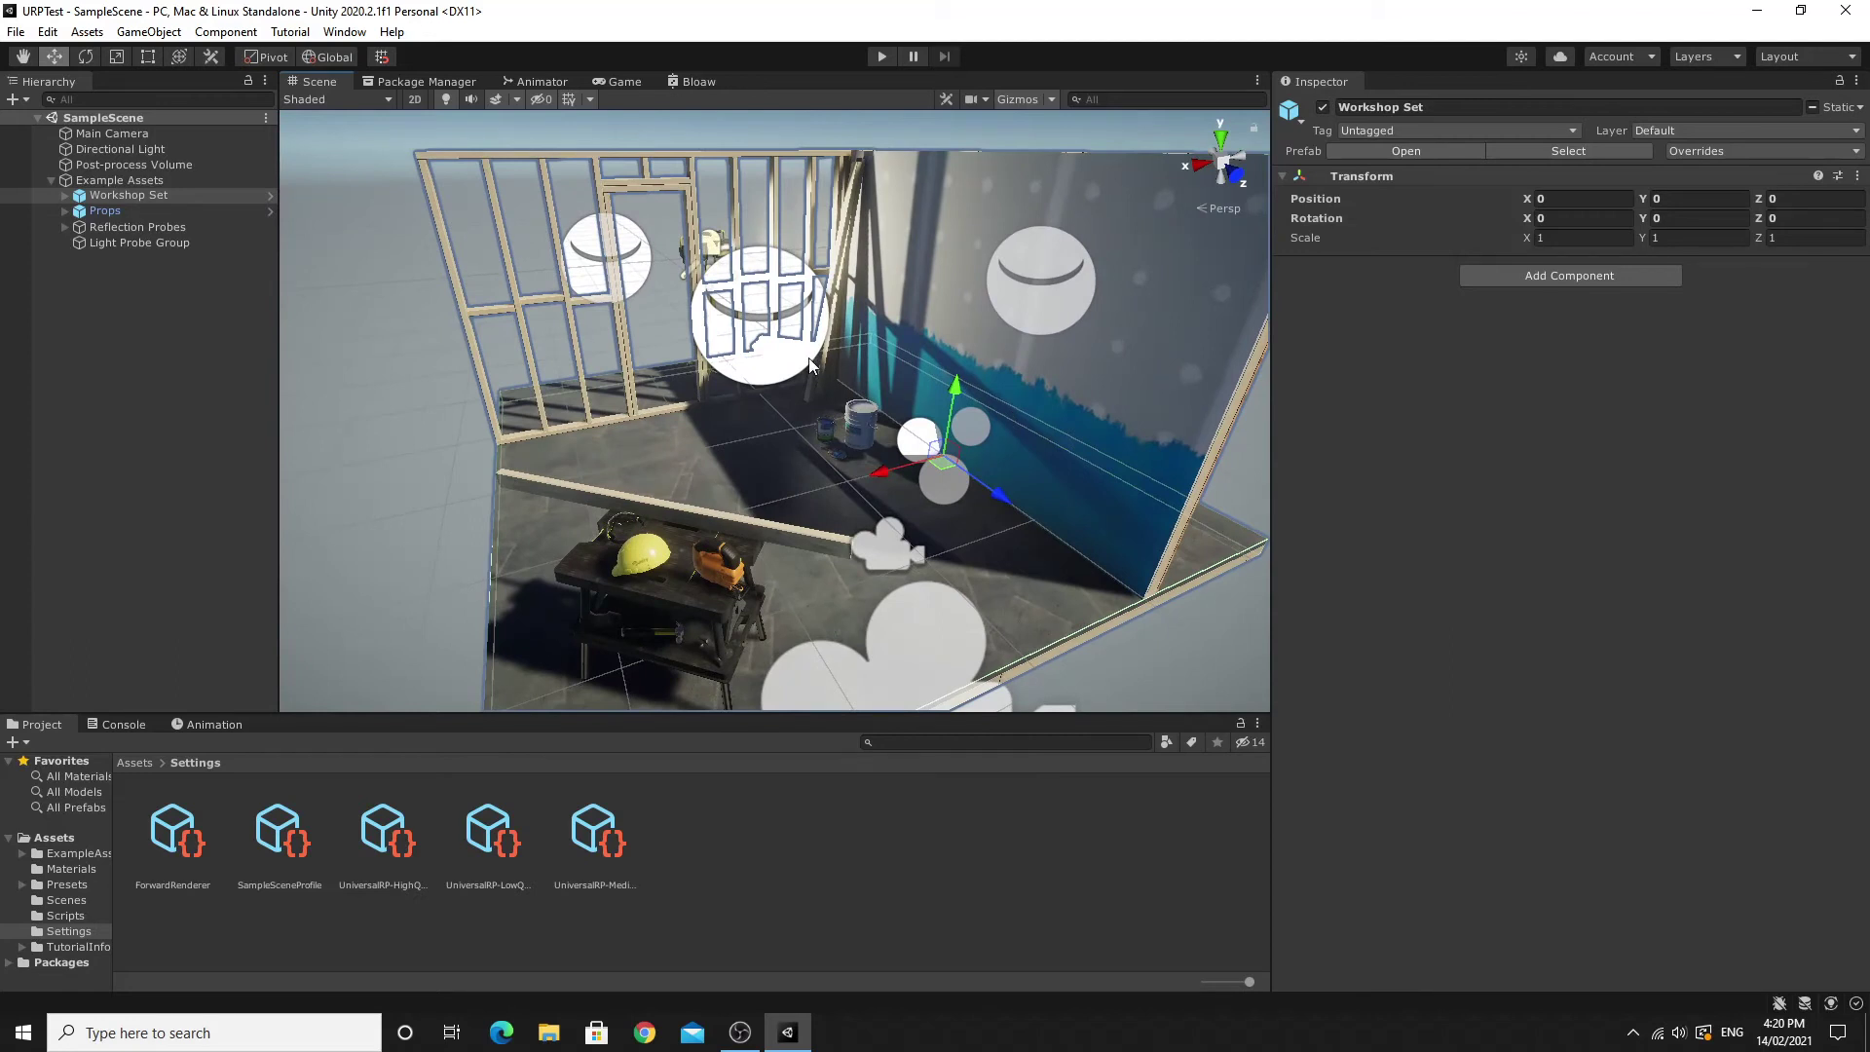
left_click(127, 227)
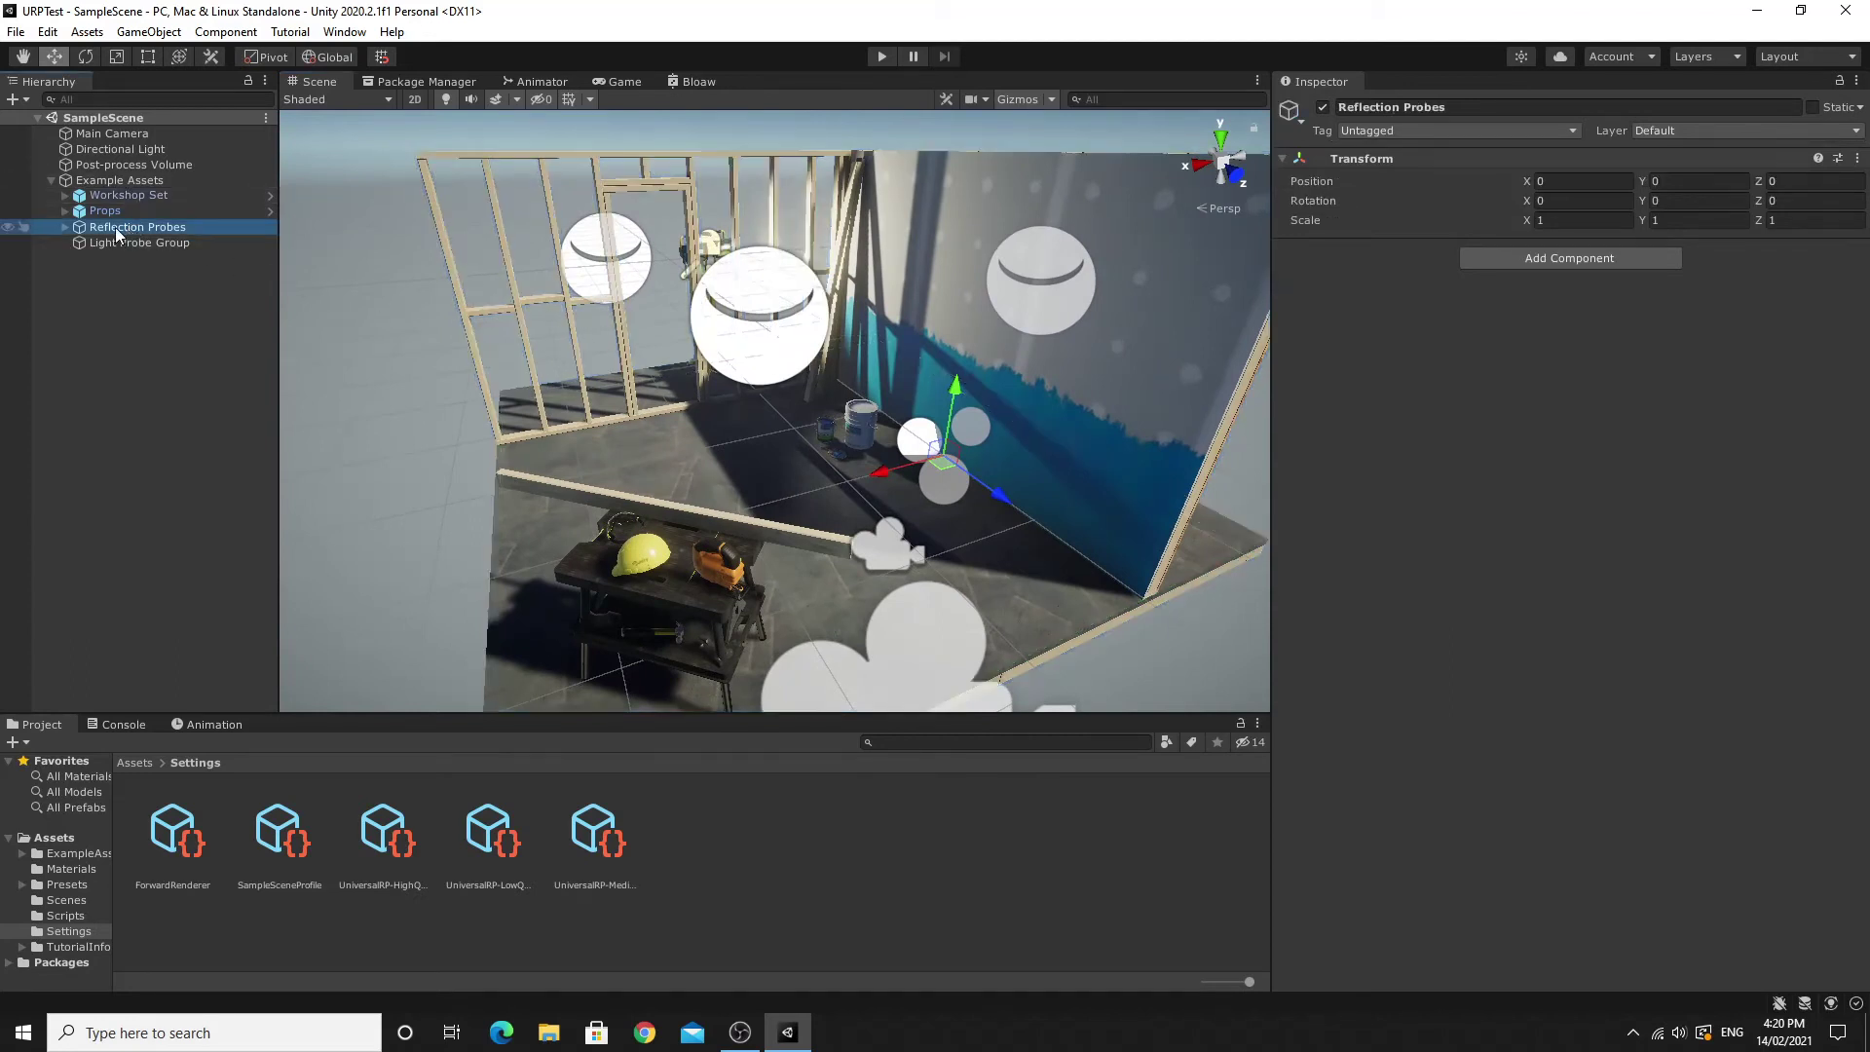
left_click(119, 242)
left_click_drag(469, 322, 919, 310, "alt")
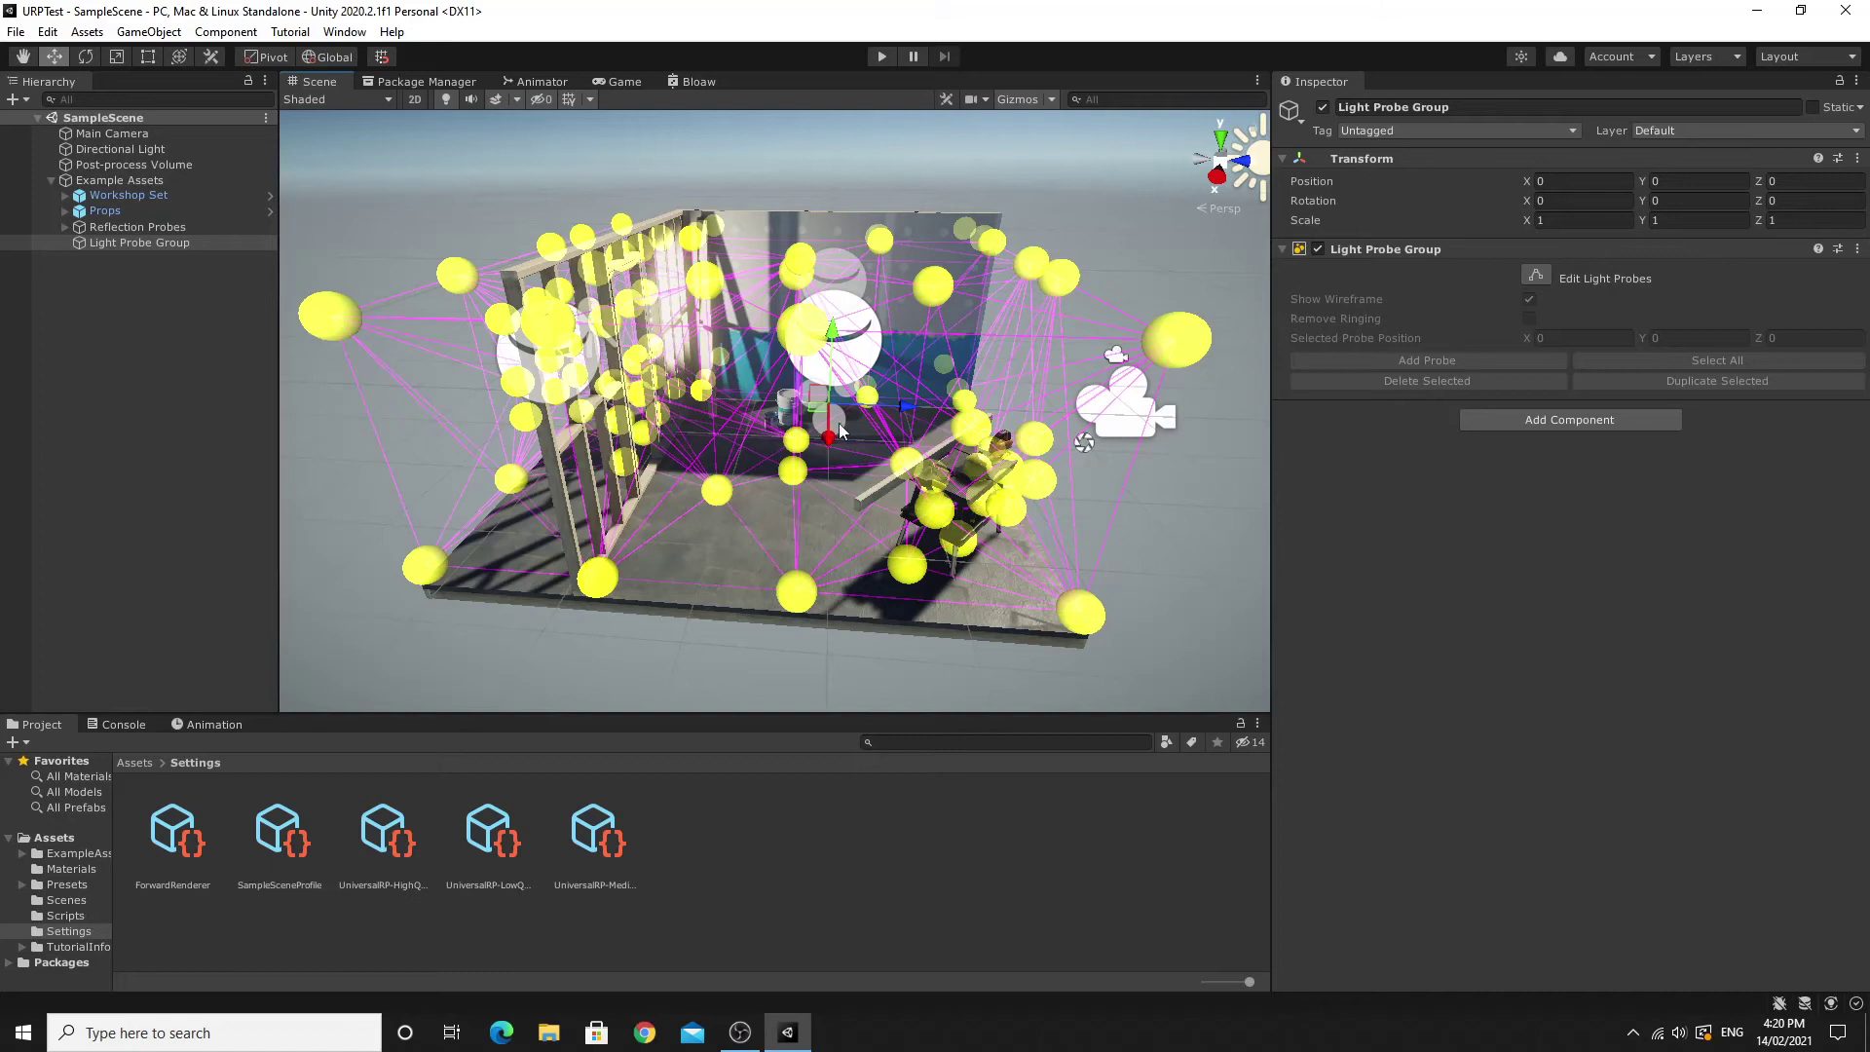
left_click_drag(1102, 452, 1157, 489, "alt")
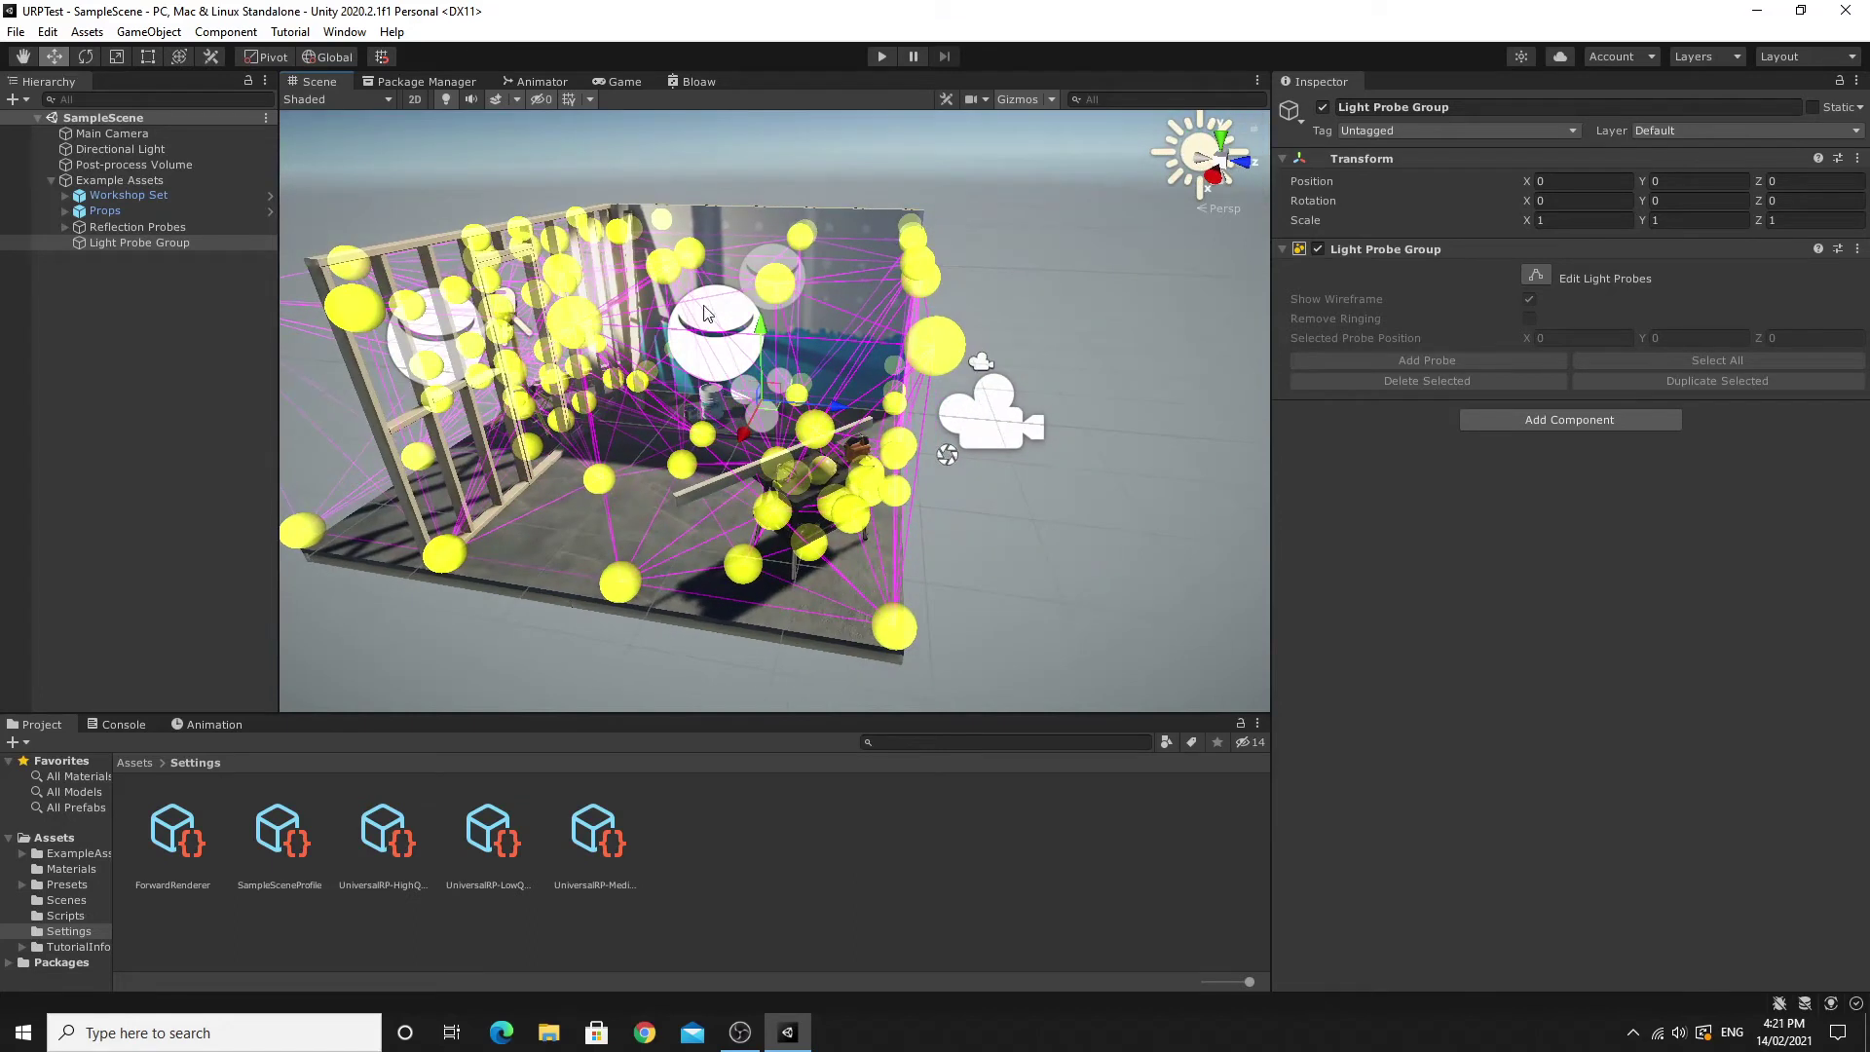
left_click(121, 240)
left_click_drag(980, 469, 597, 367, "alt")
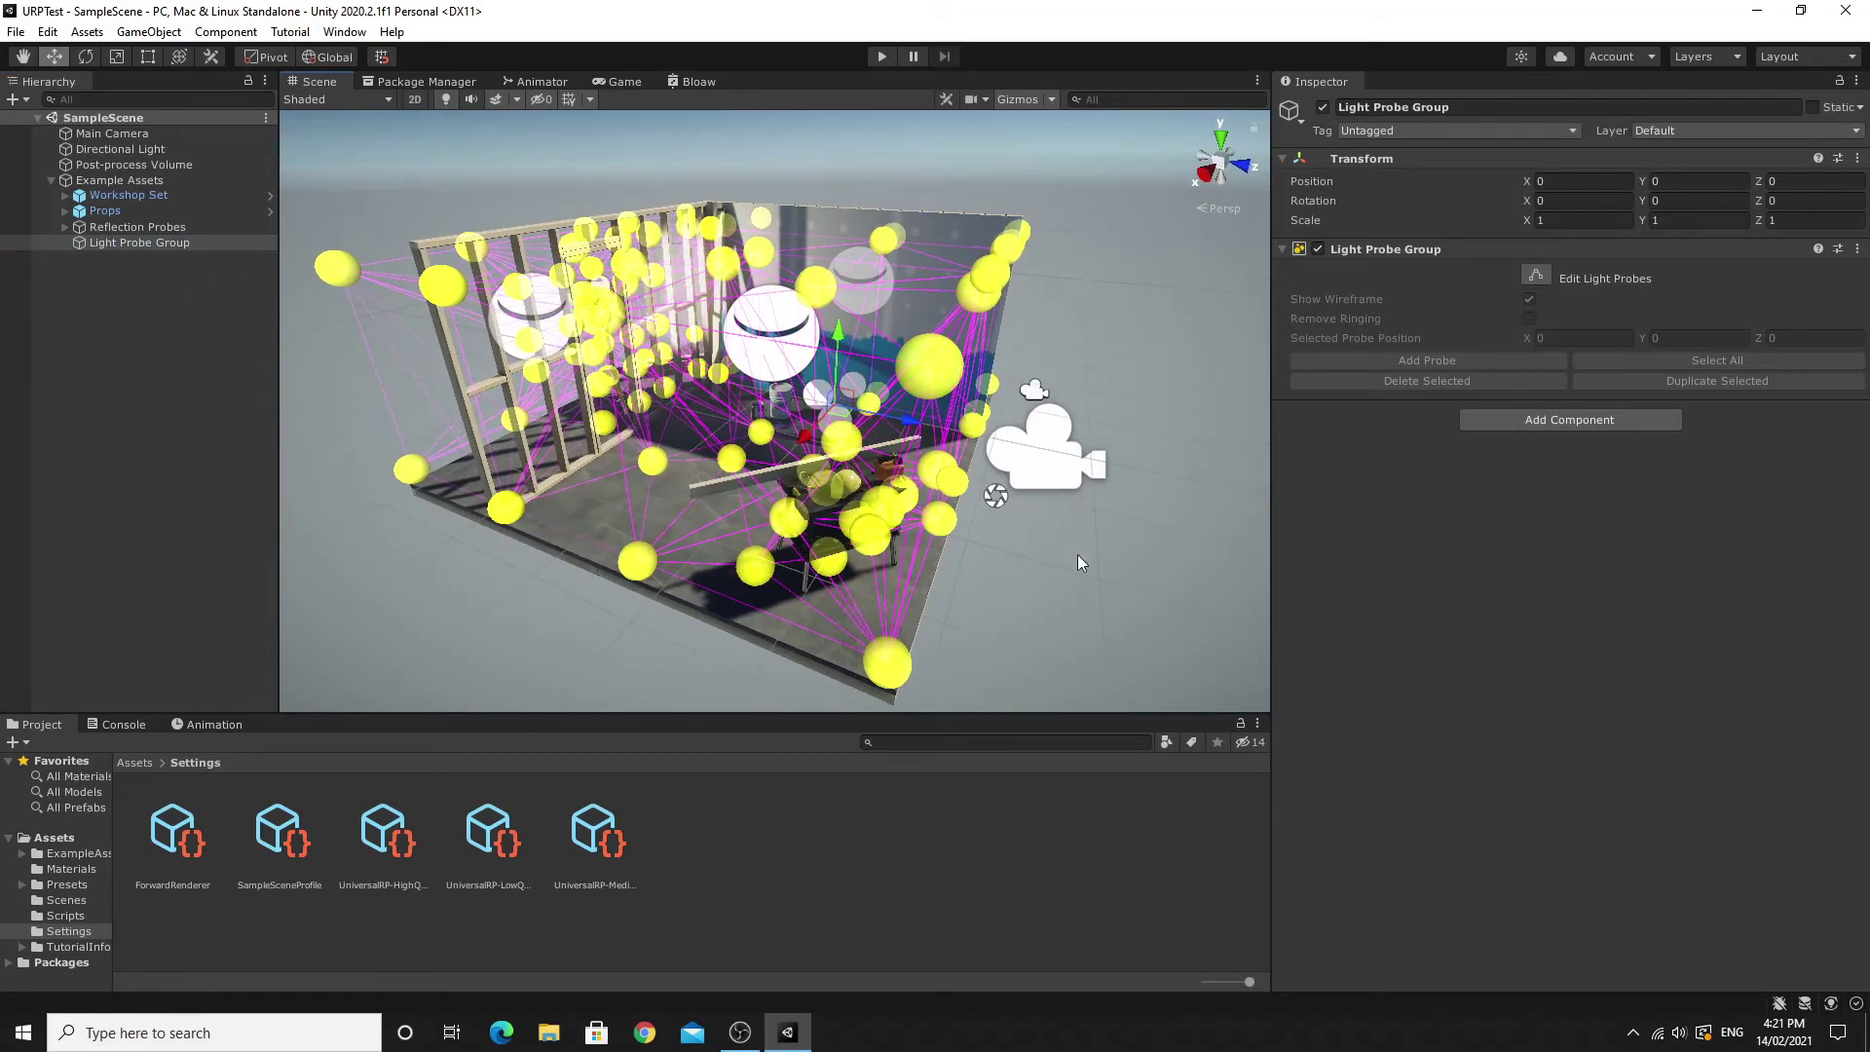
key("f")
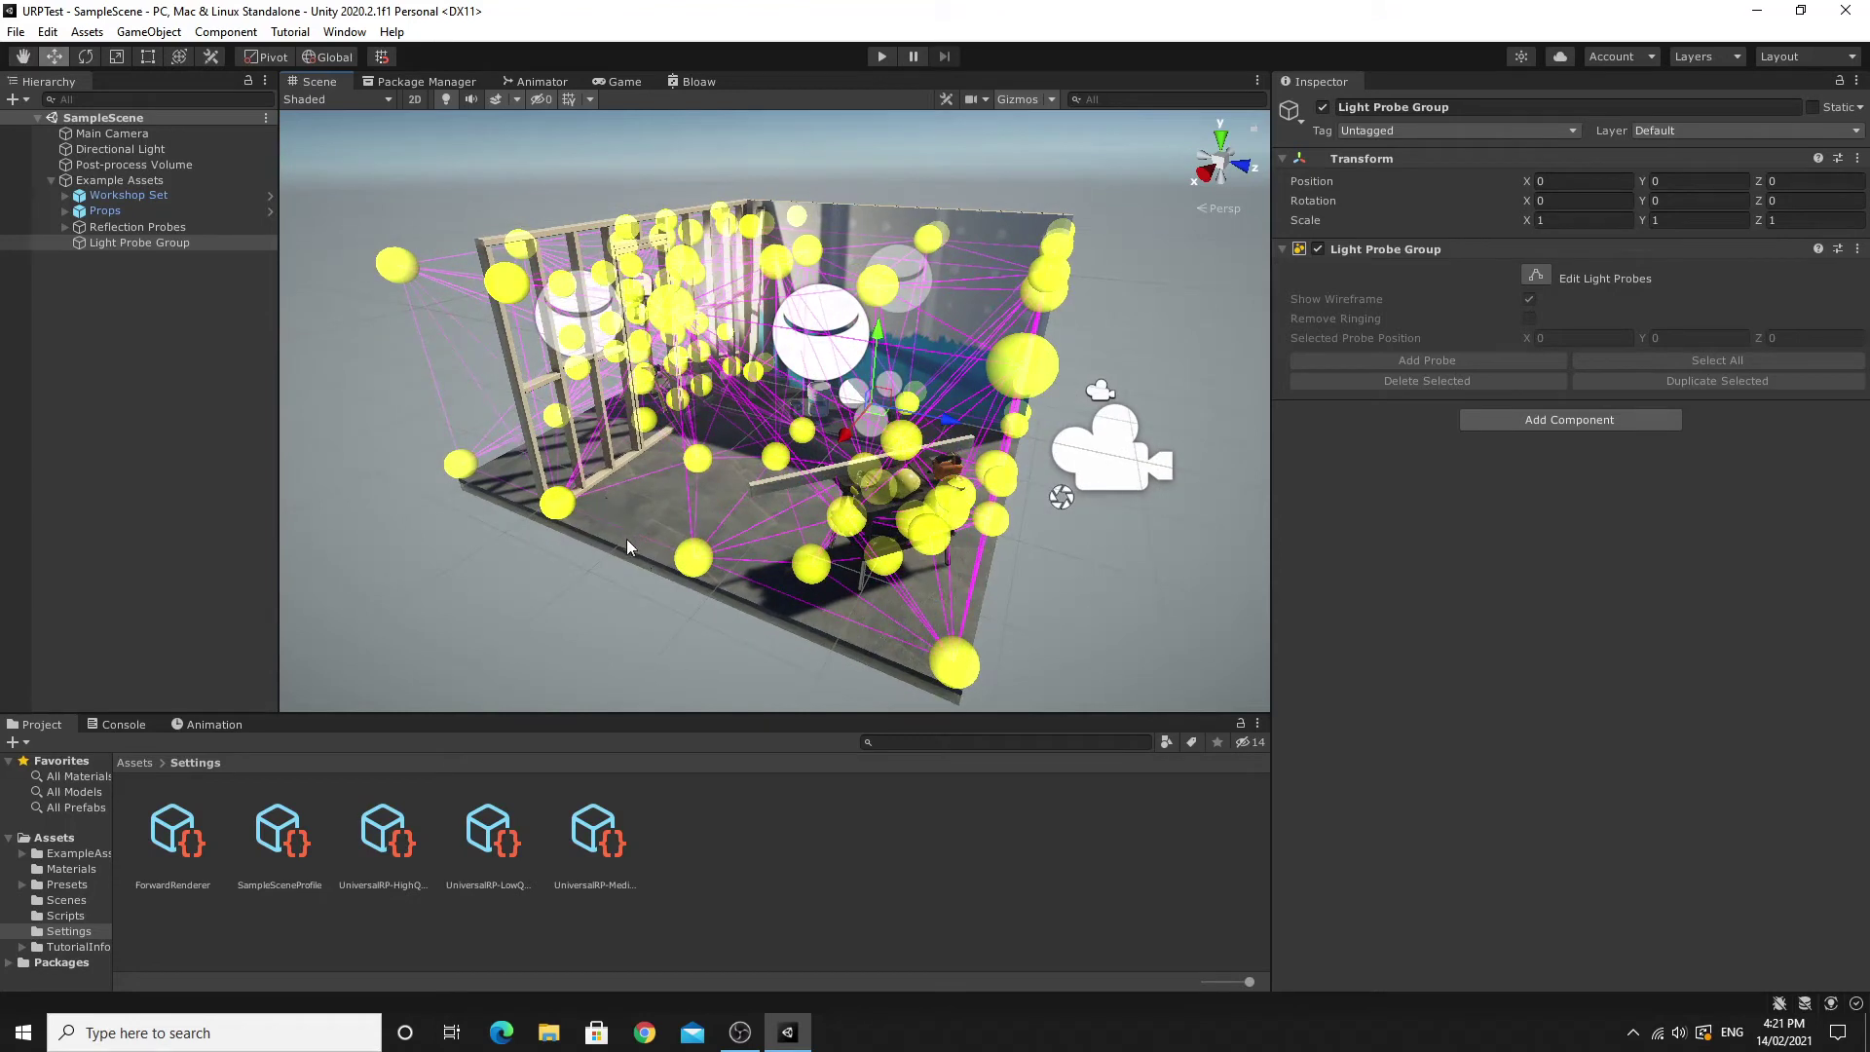
middle_click_drag(595, 598, 595, 589)
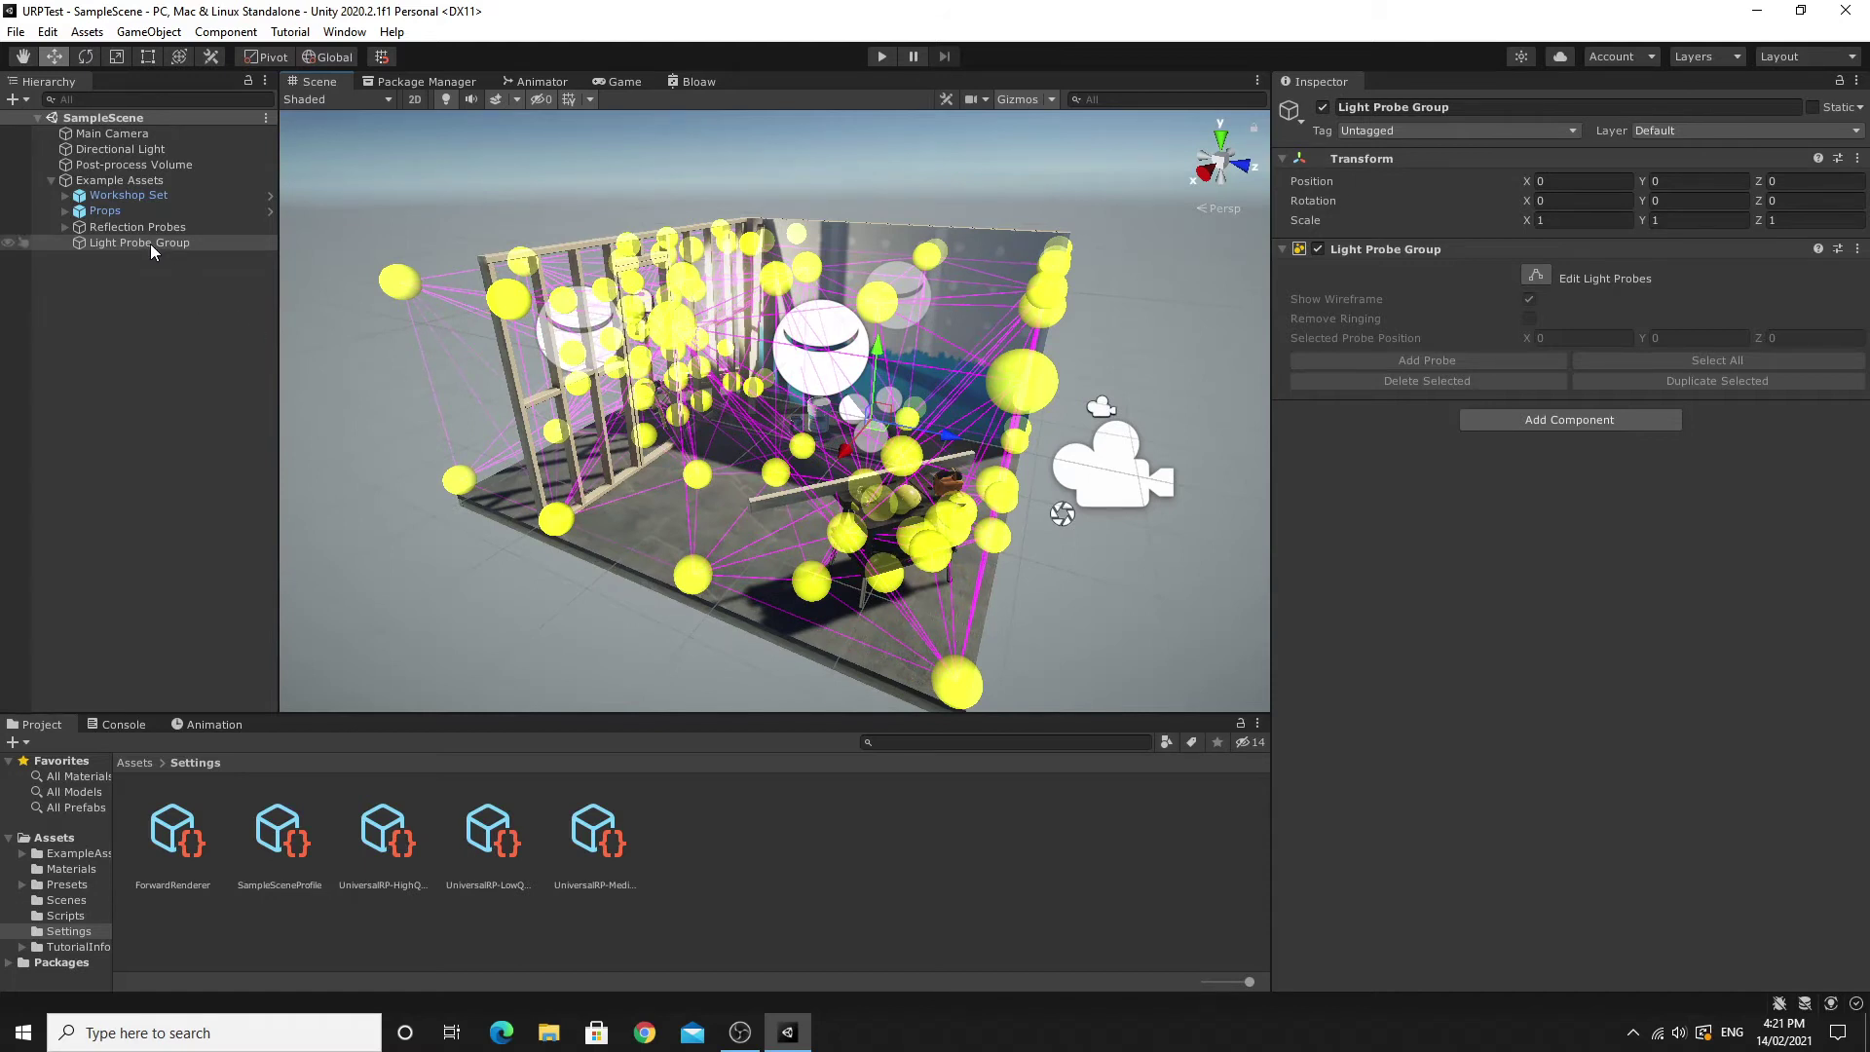
left_click(125, 182)
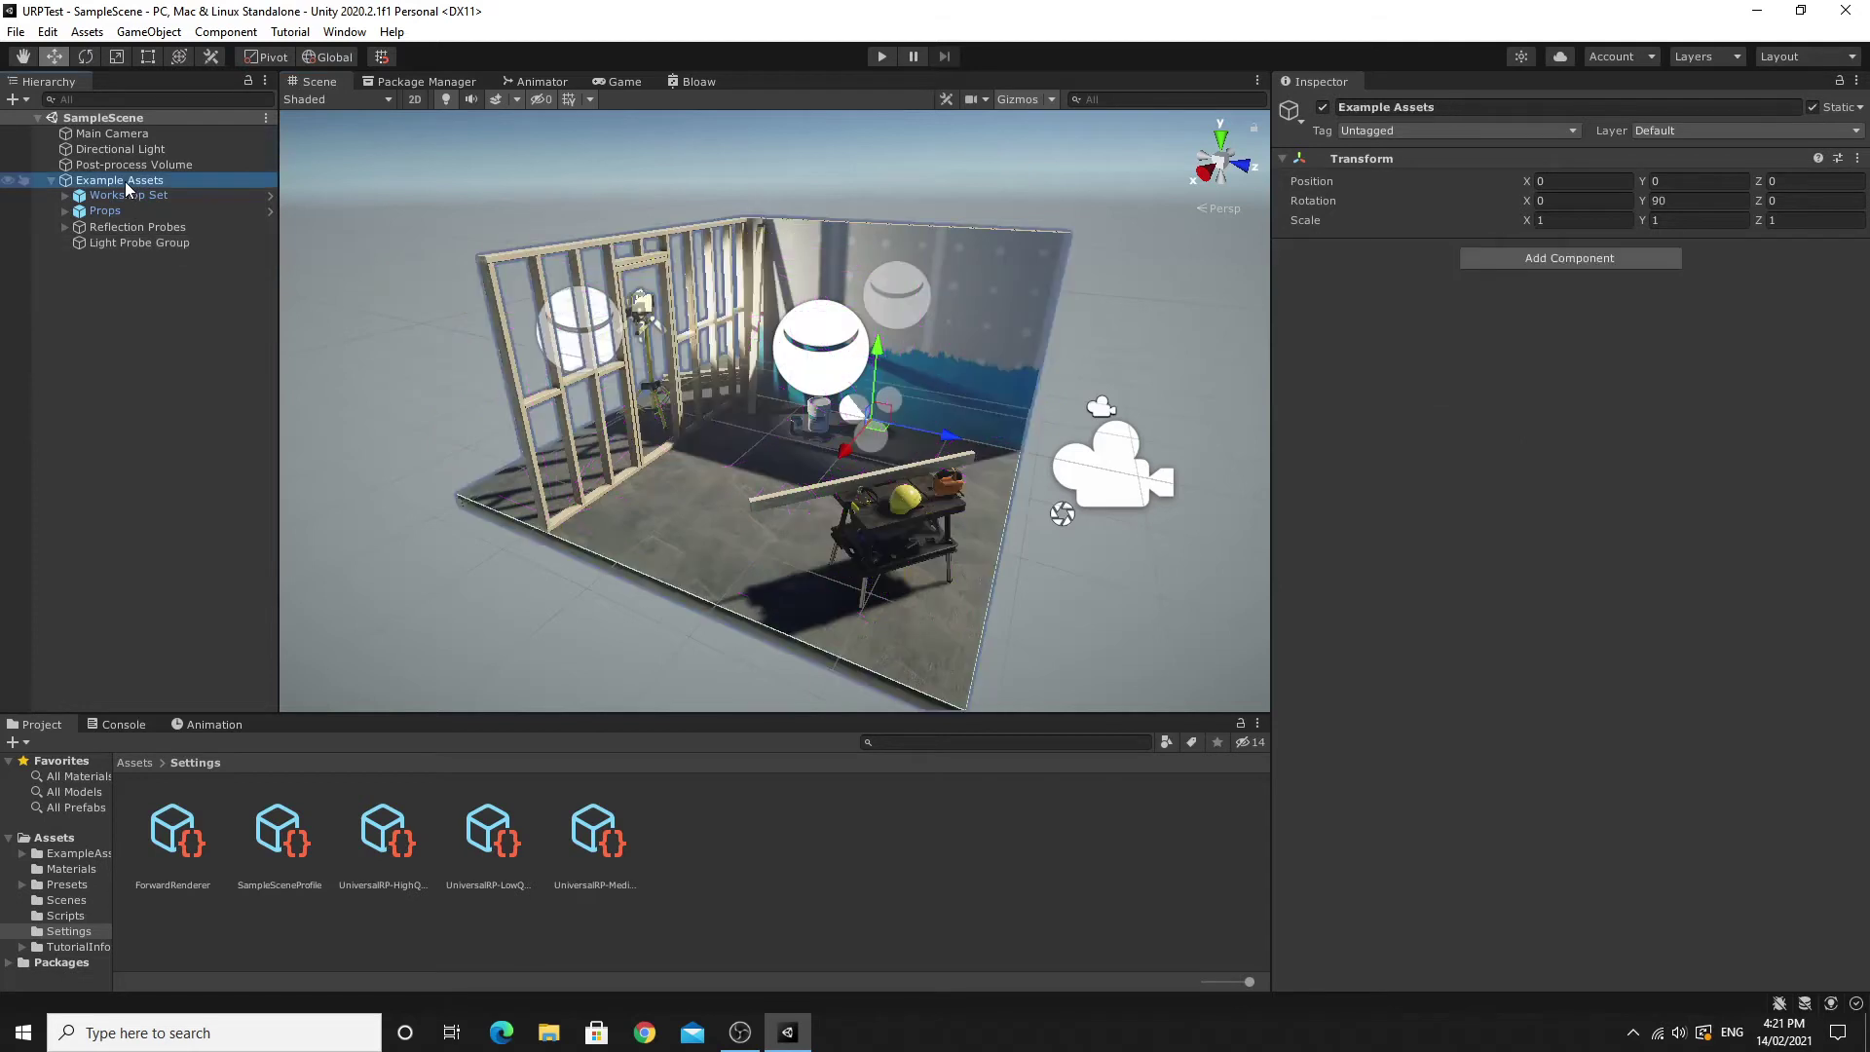
Delete the Example Assets group and review the remaining Post-process Volume and Directional Light.
key("Delete")
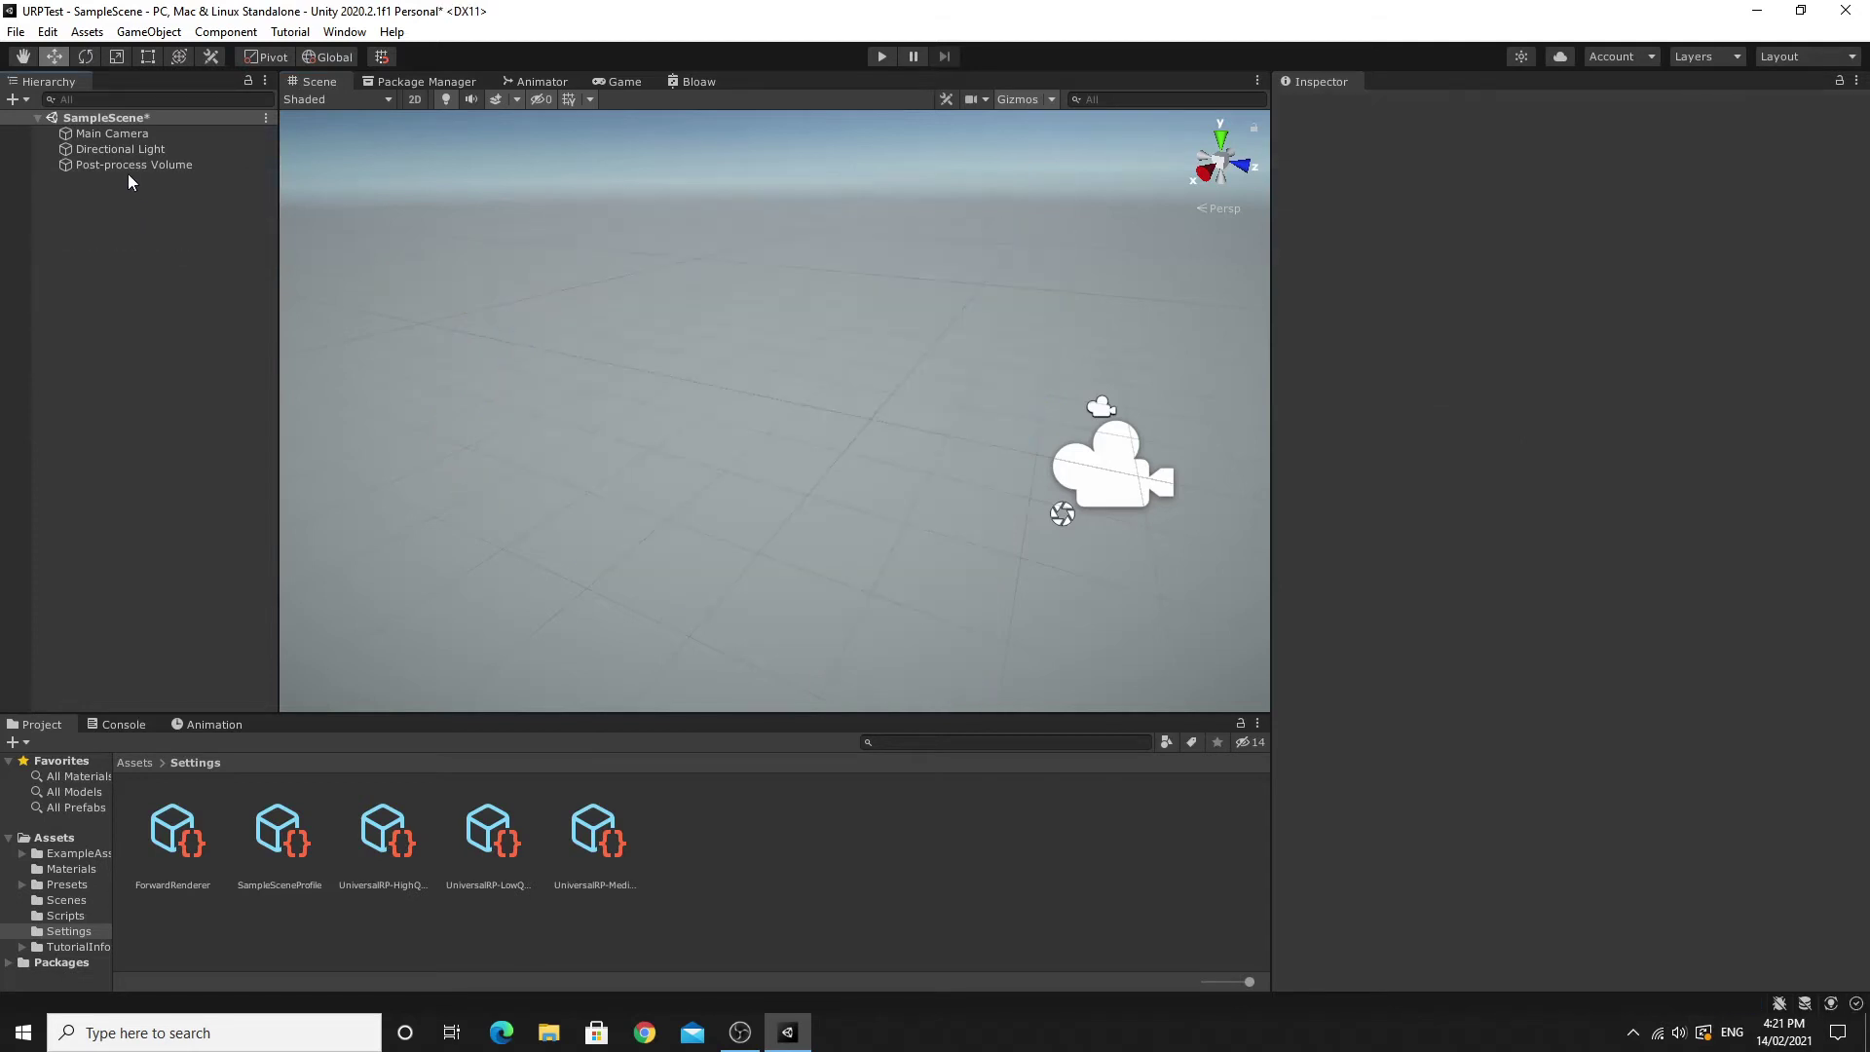
right_click_drag(568, 301, 575, 332)
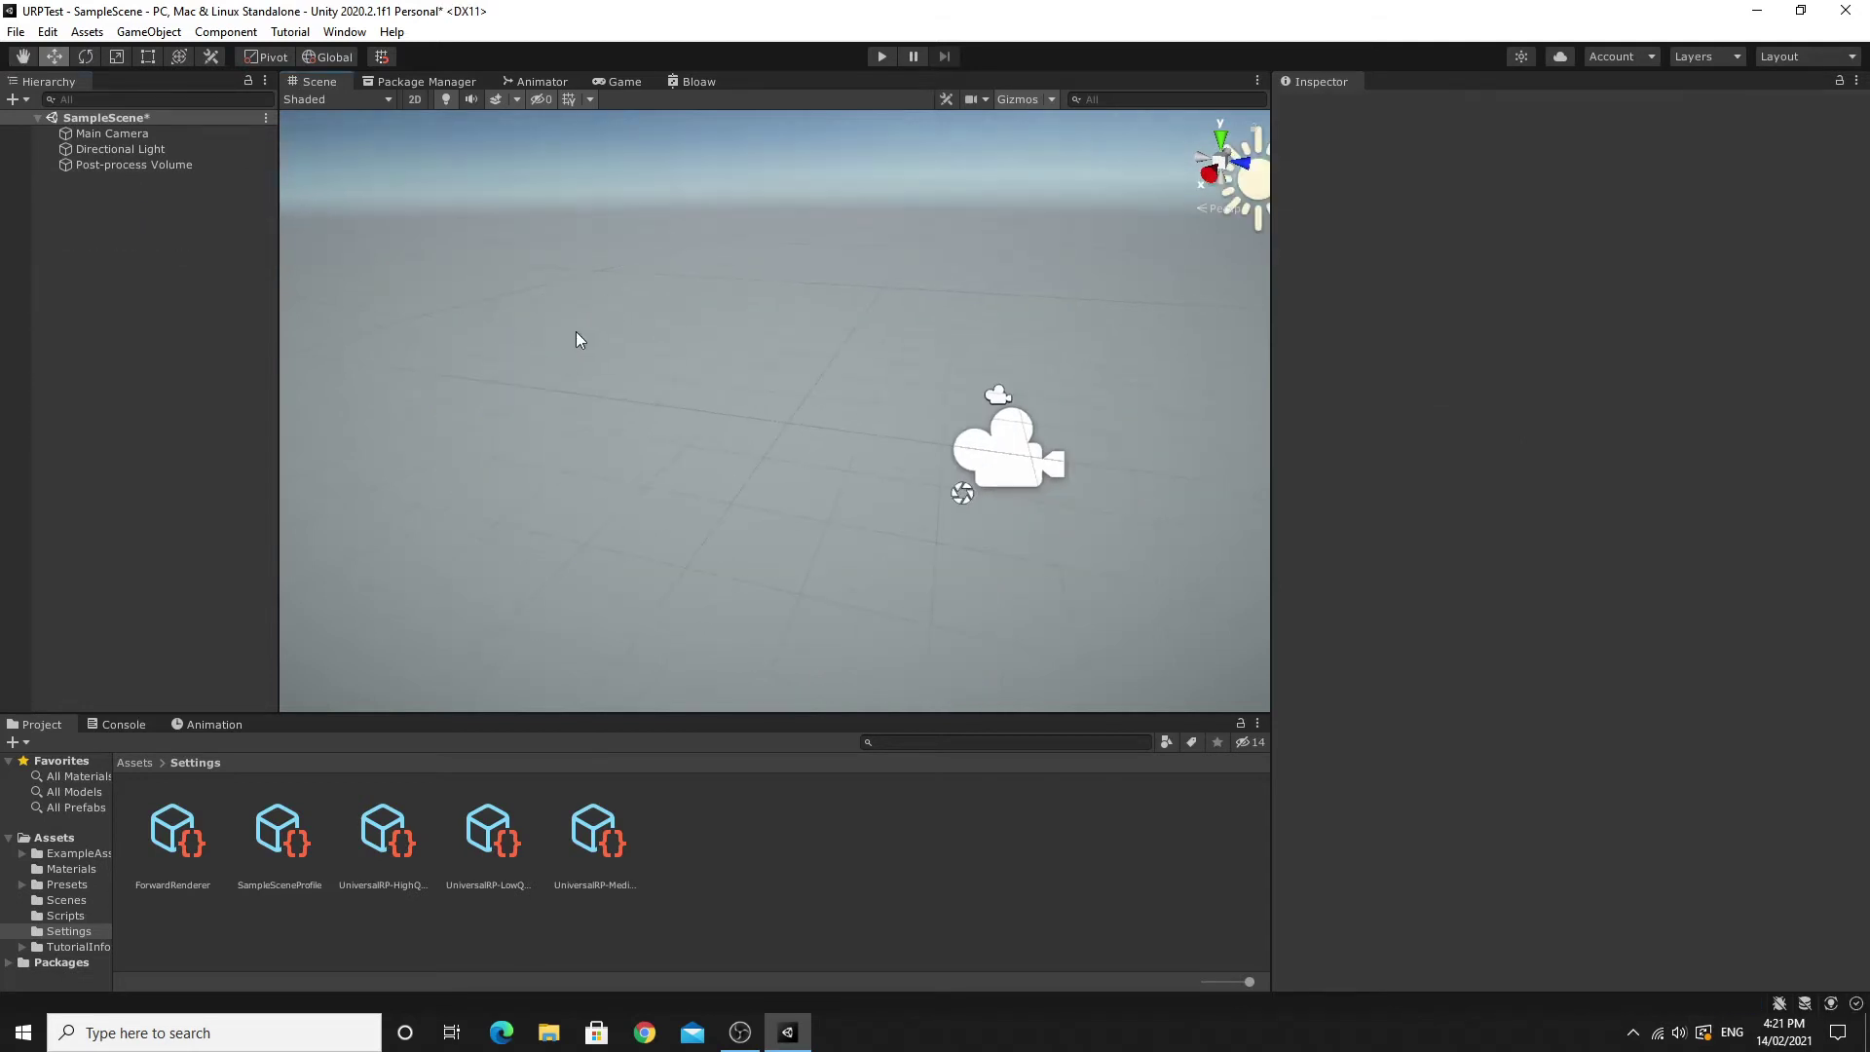
left_click(142, 165)
left_click(133, 150)
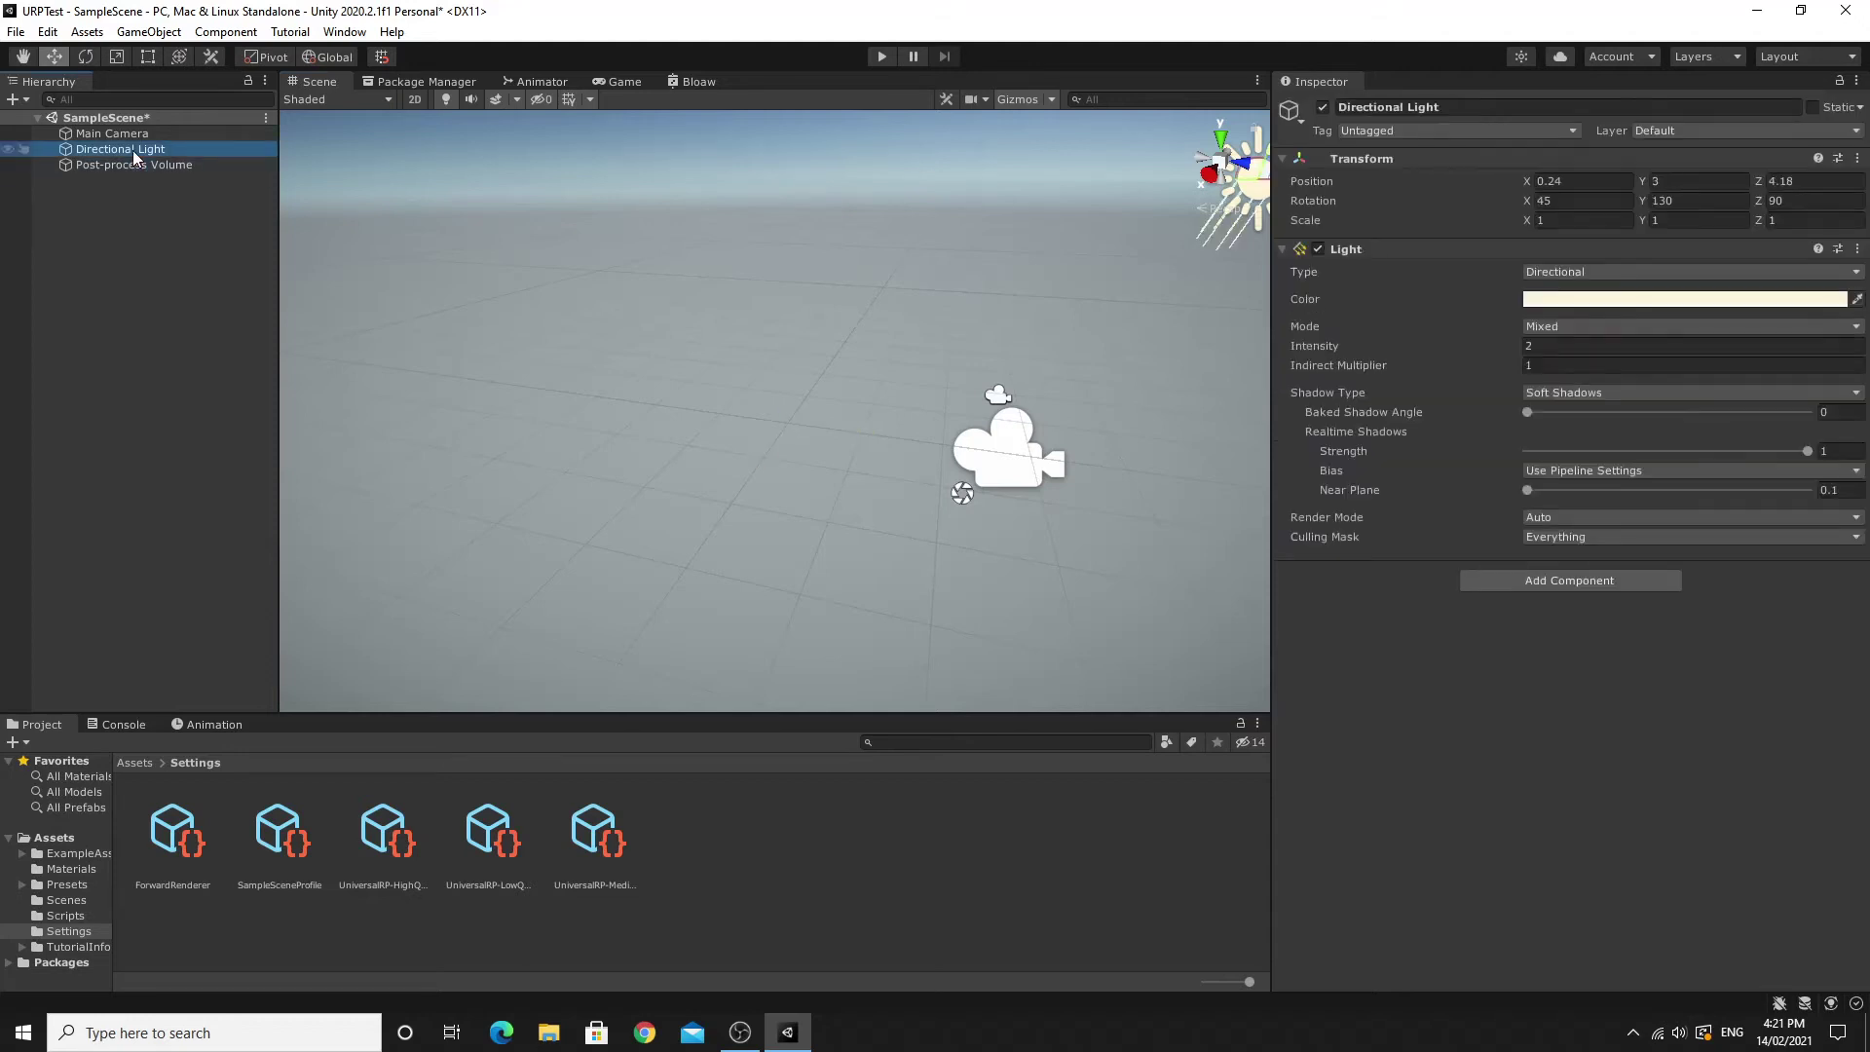
Remove the Simple Camera Controller component from Main Camera.
left_click(117, 134)
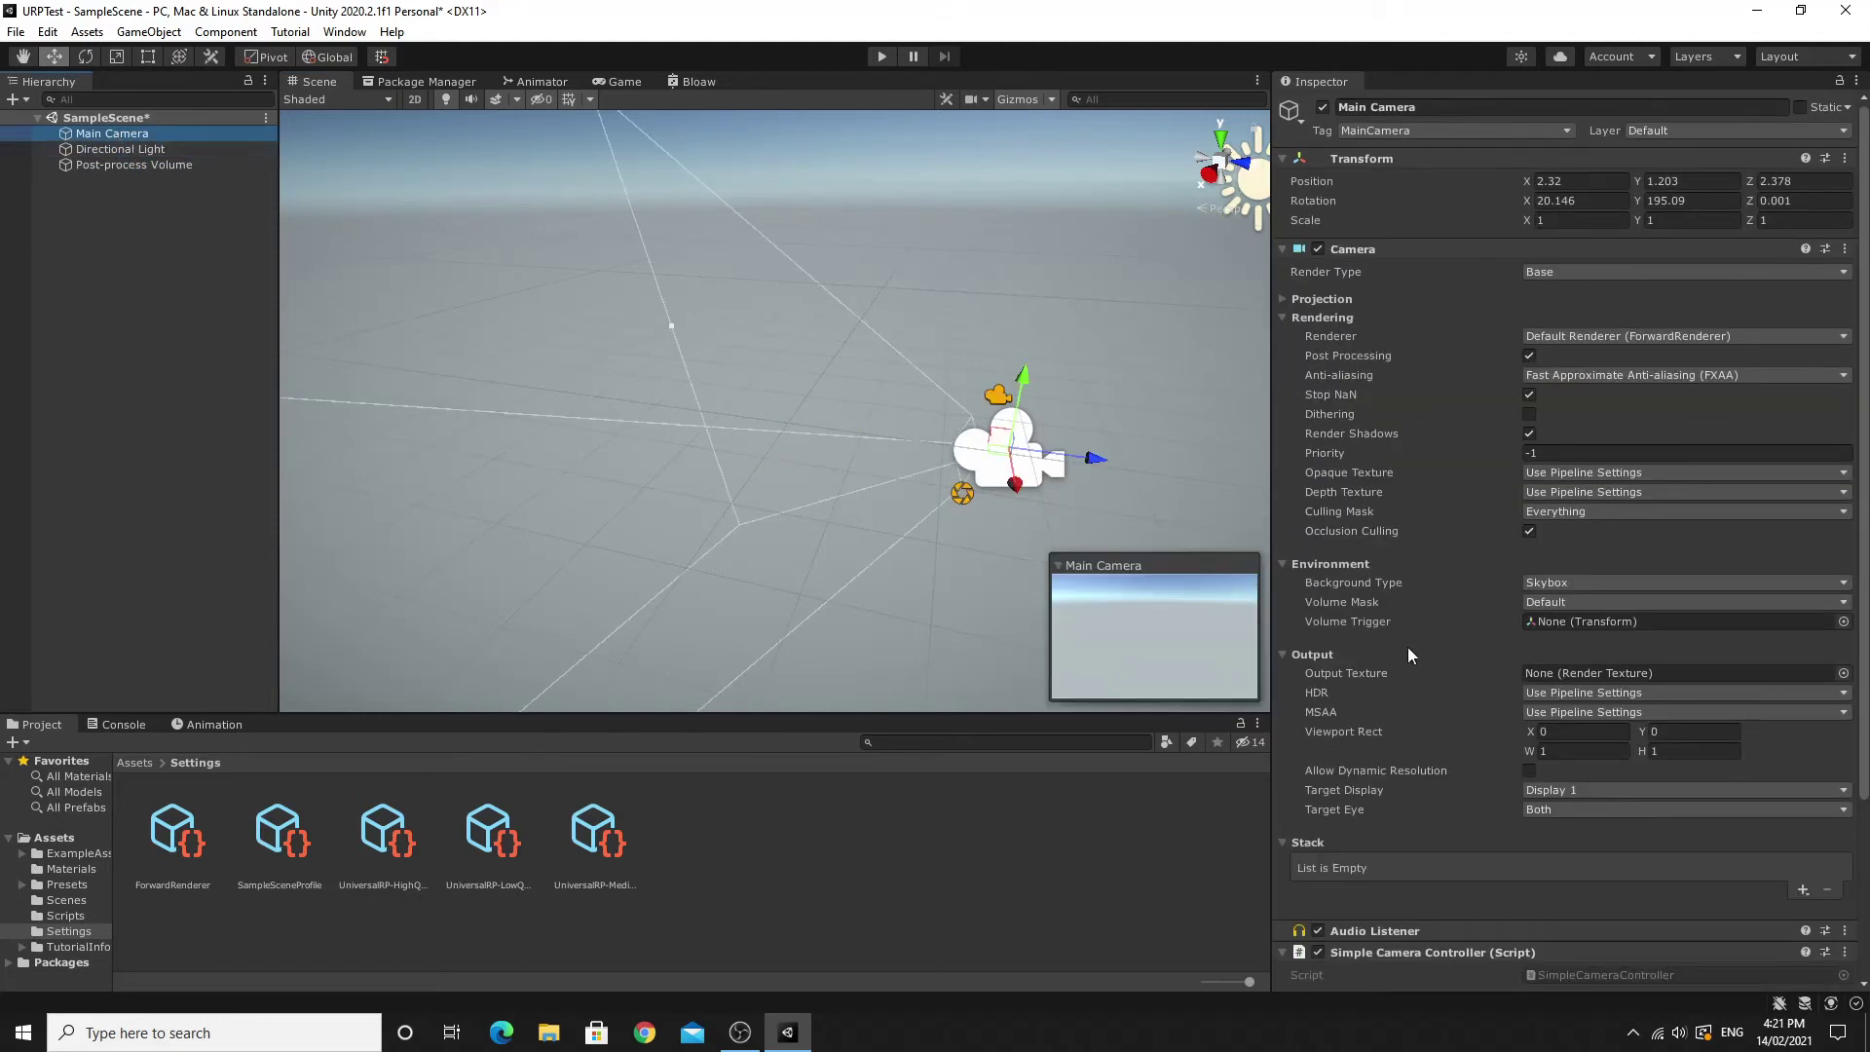
scroll(1407, 647, "down", 3)
left_click(1845, 726)
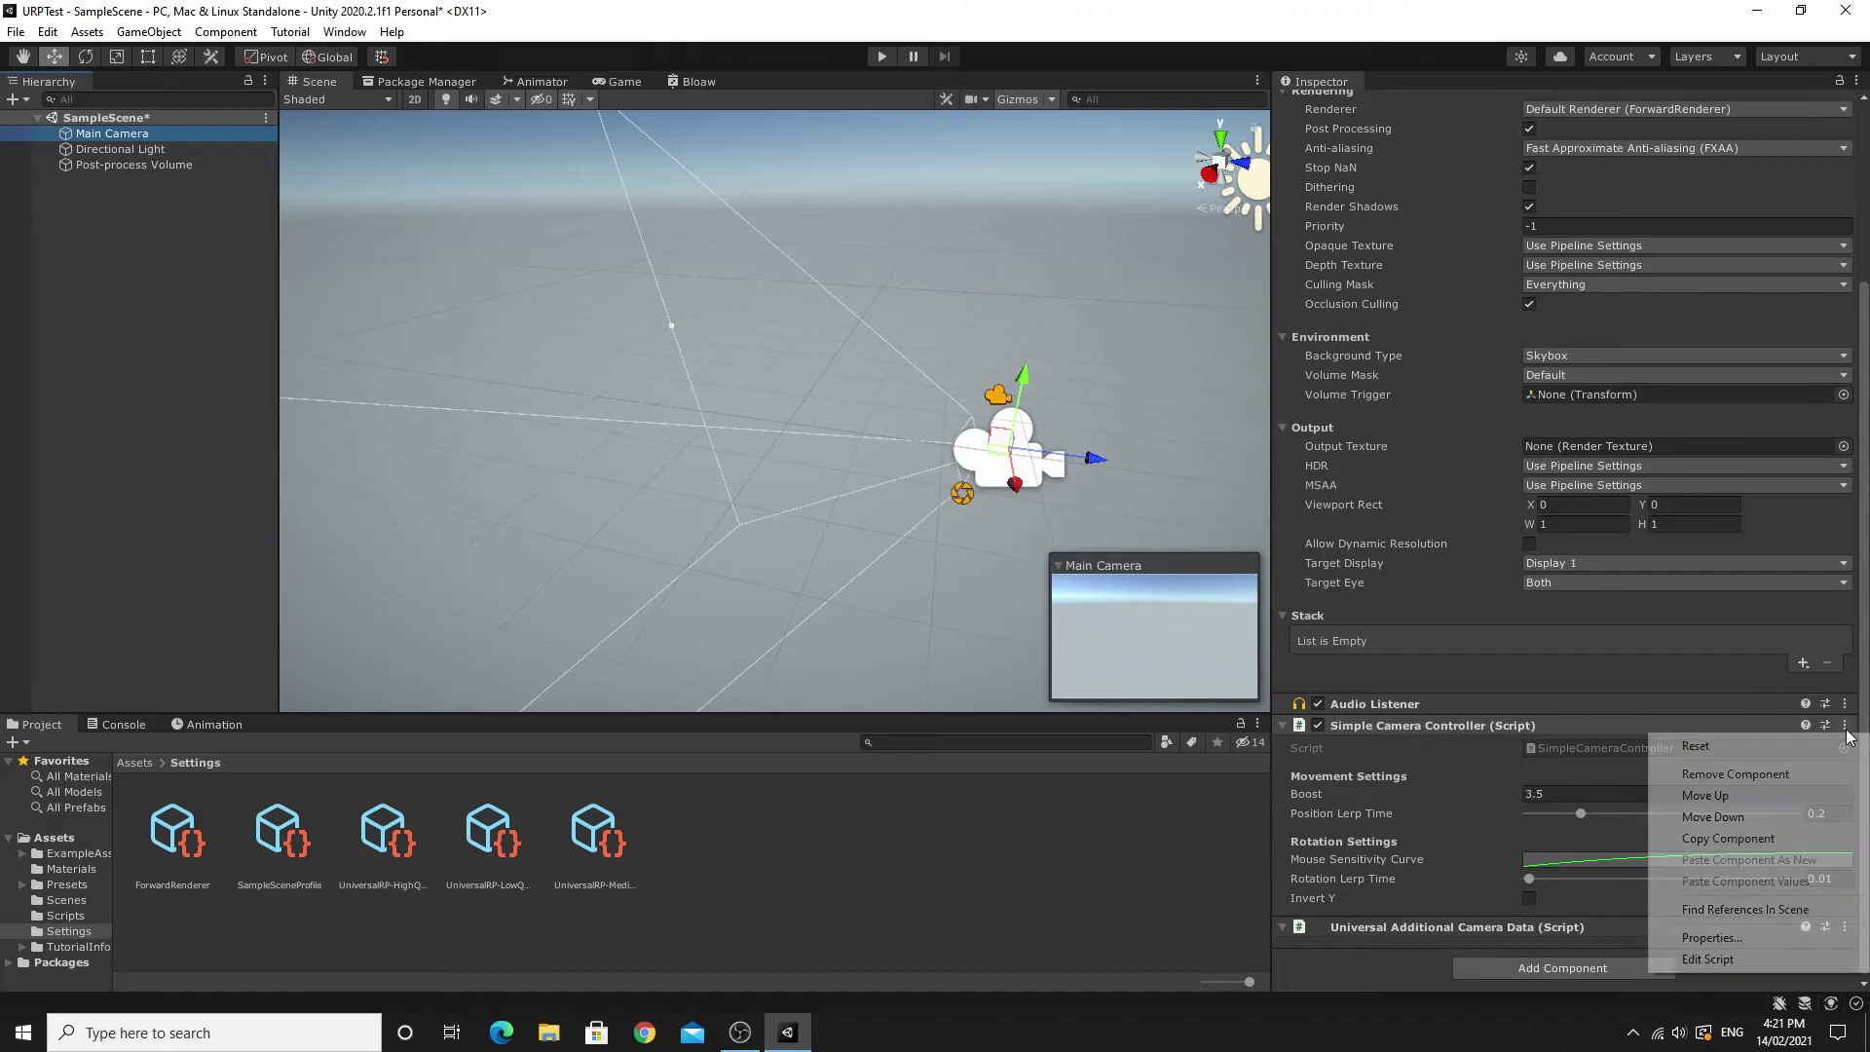
left_click(1785, 775)
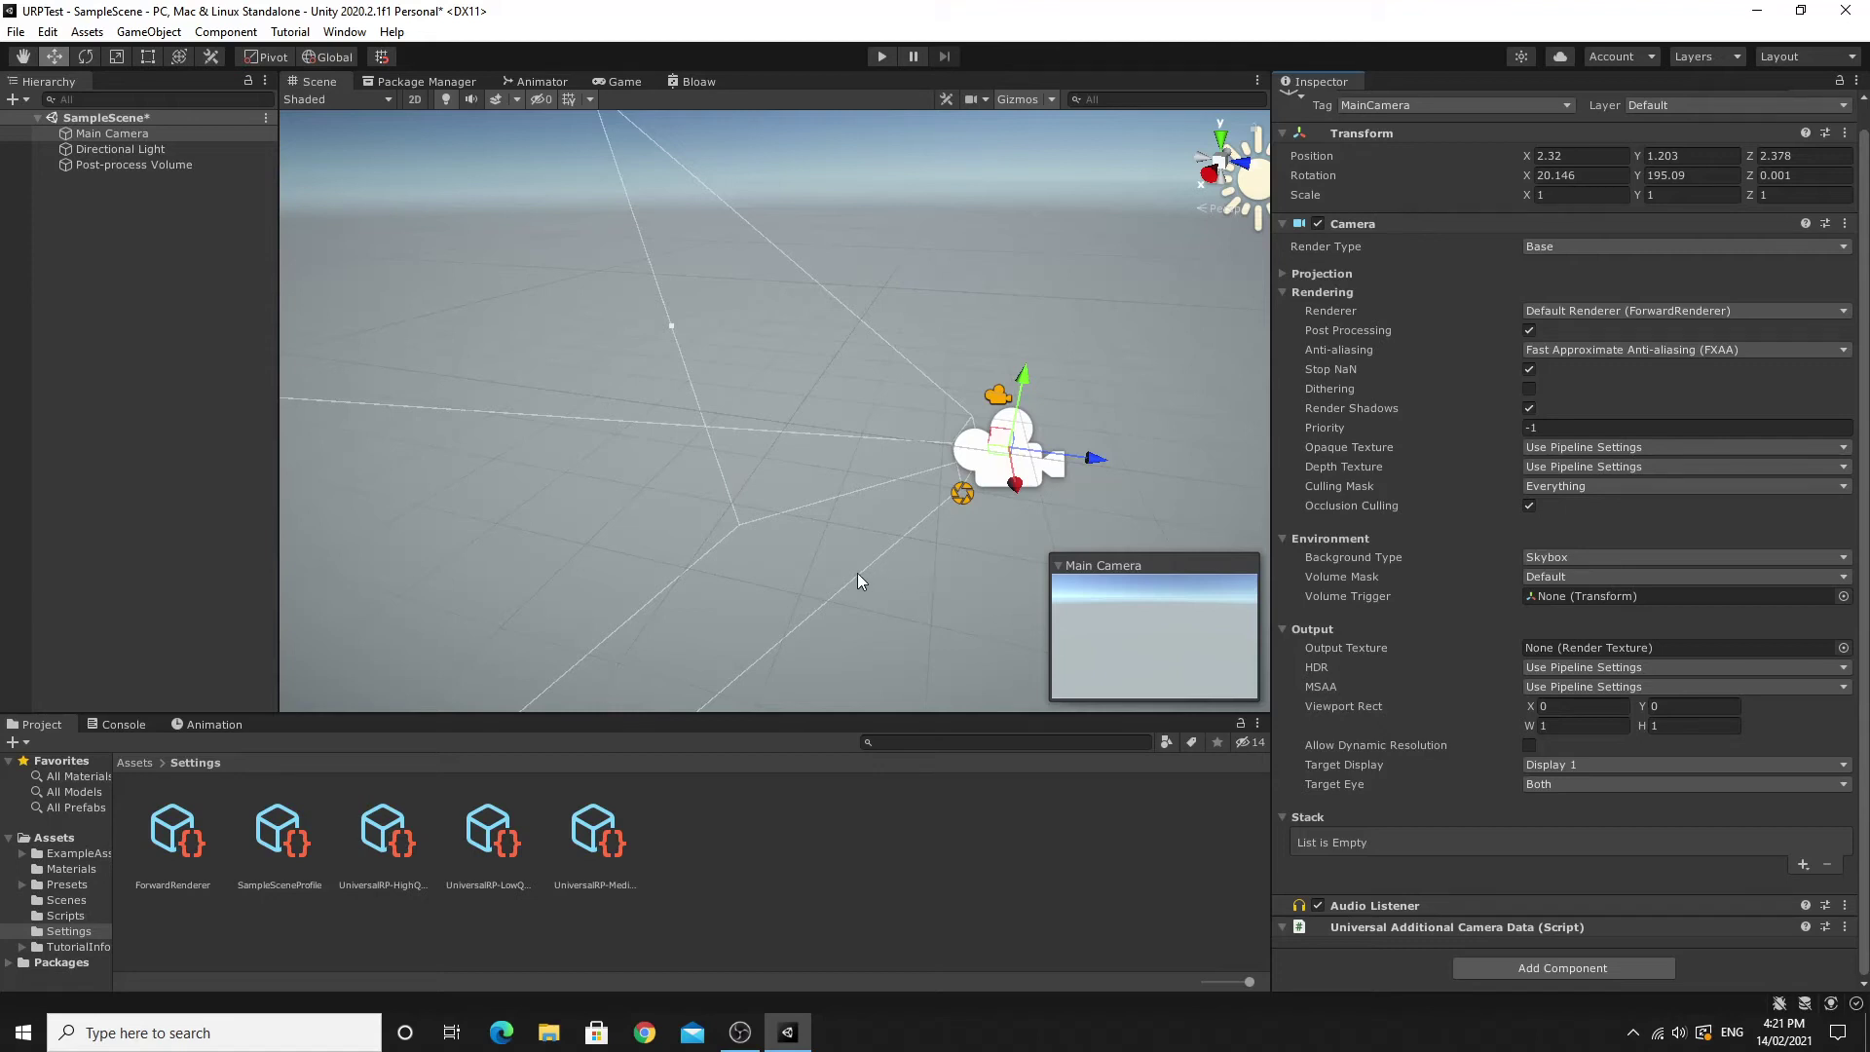
left_click(143, 764)
Check the ExampleAssets folder's contents, then delete it from Assets and confirm.
left_click(168, 844)
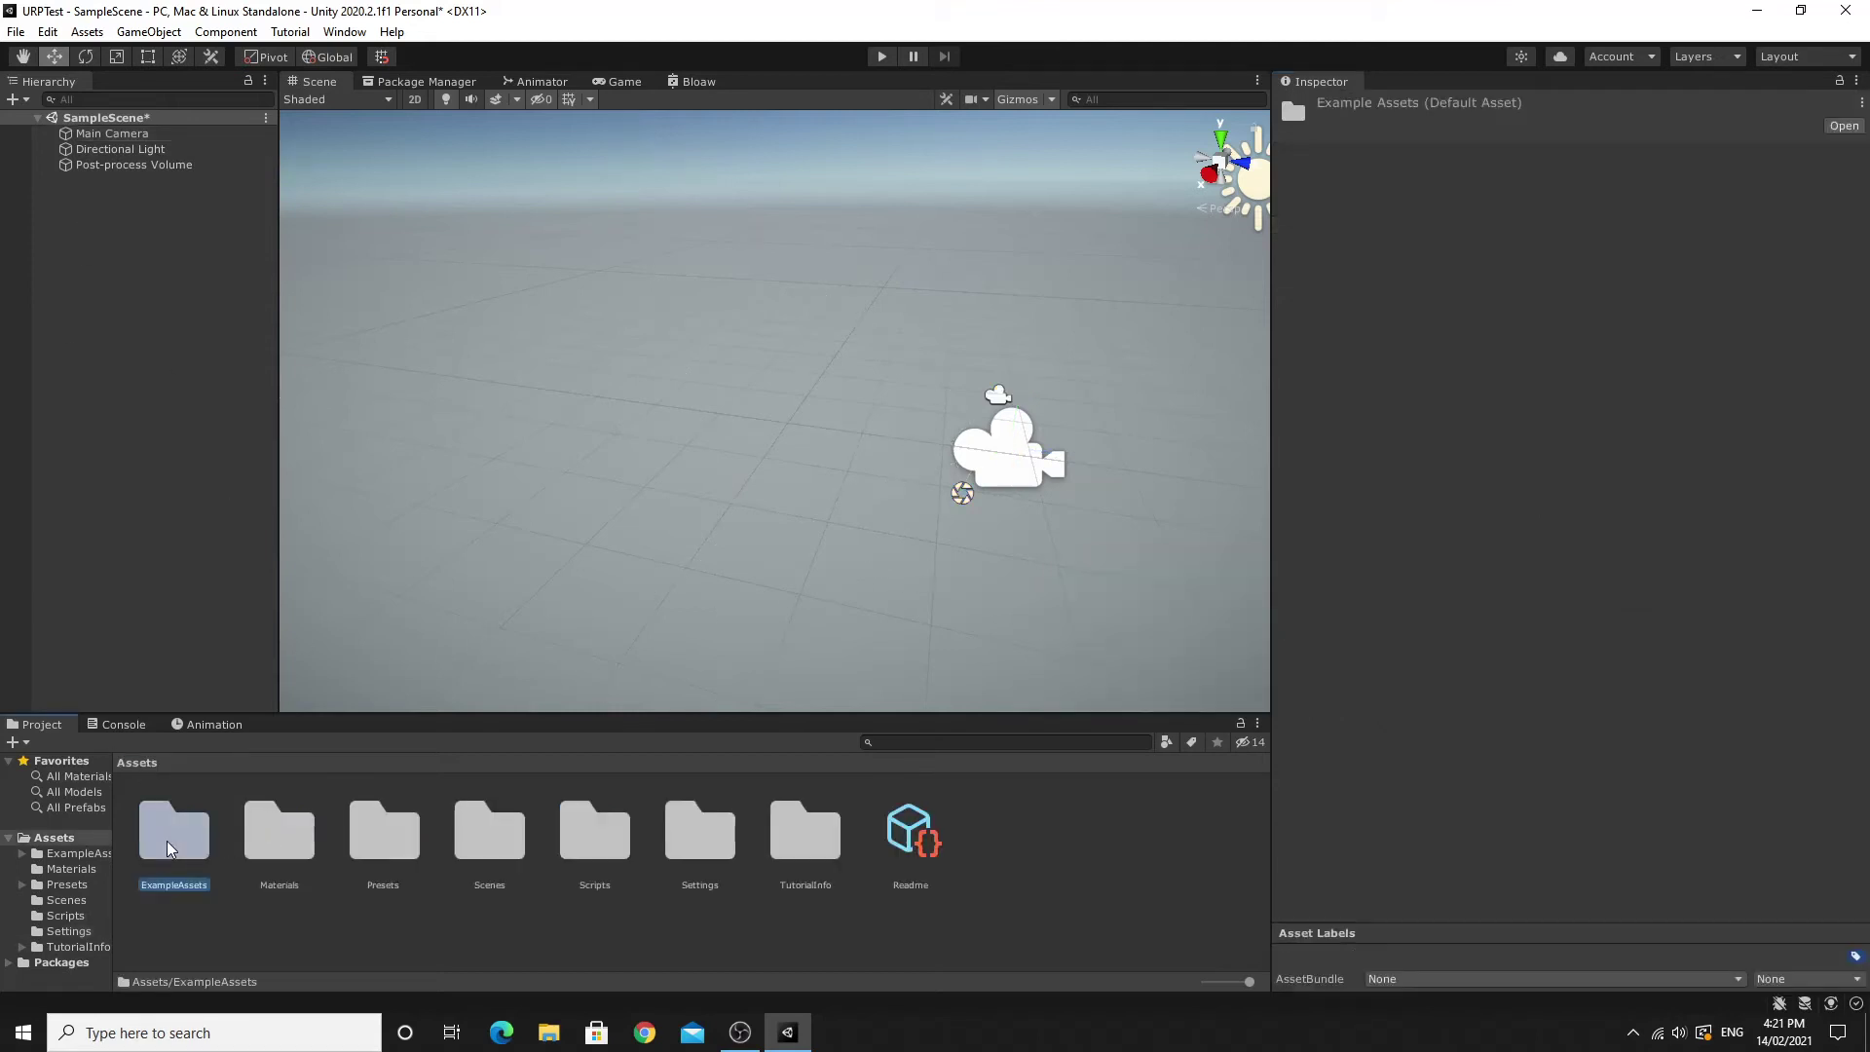
double_click(170, 845)
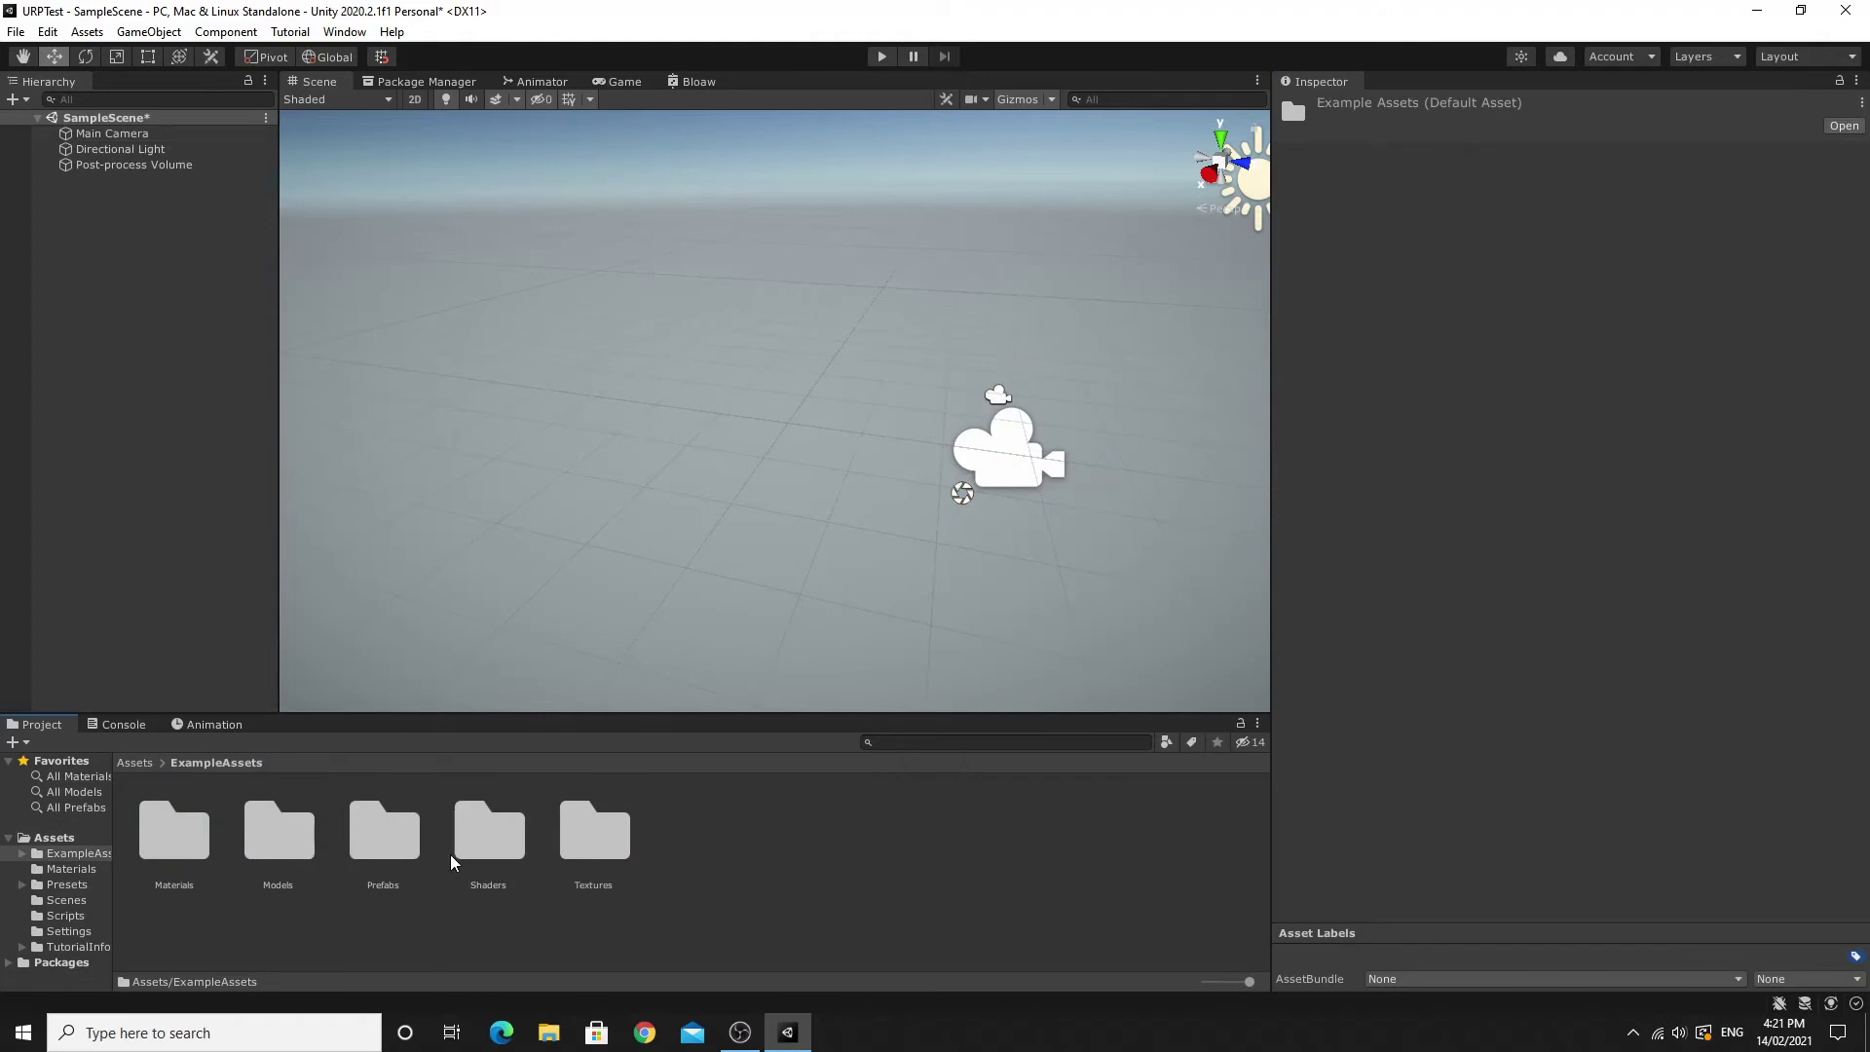
left_click(135, 764)
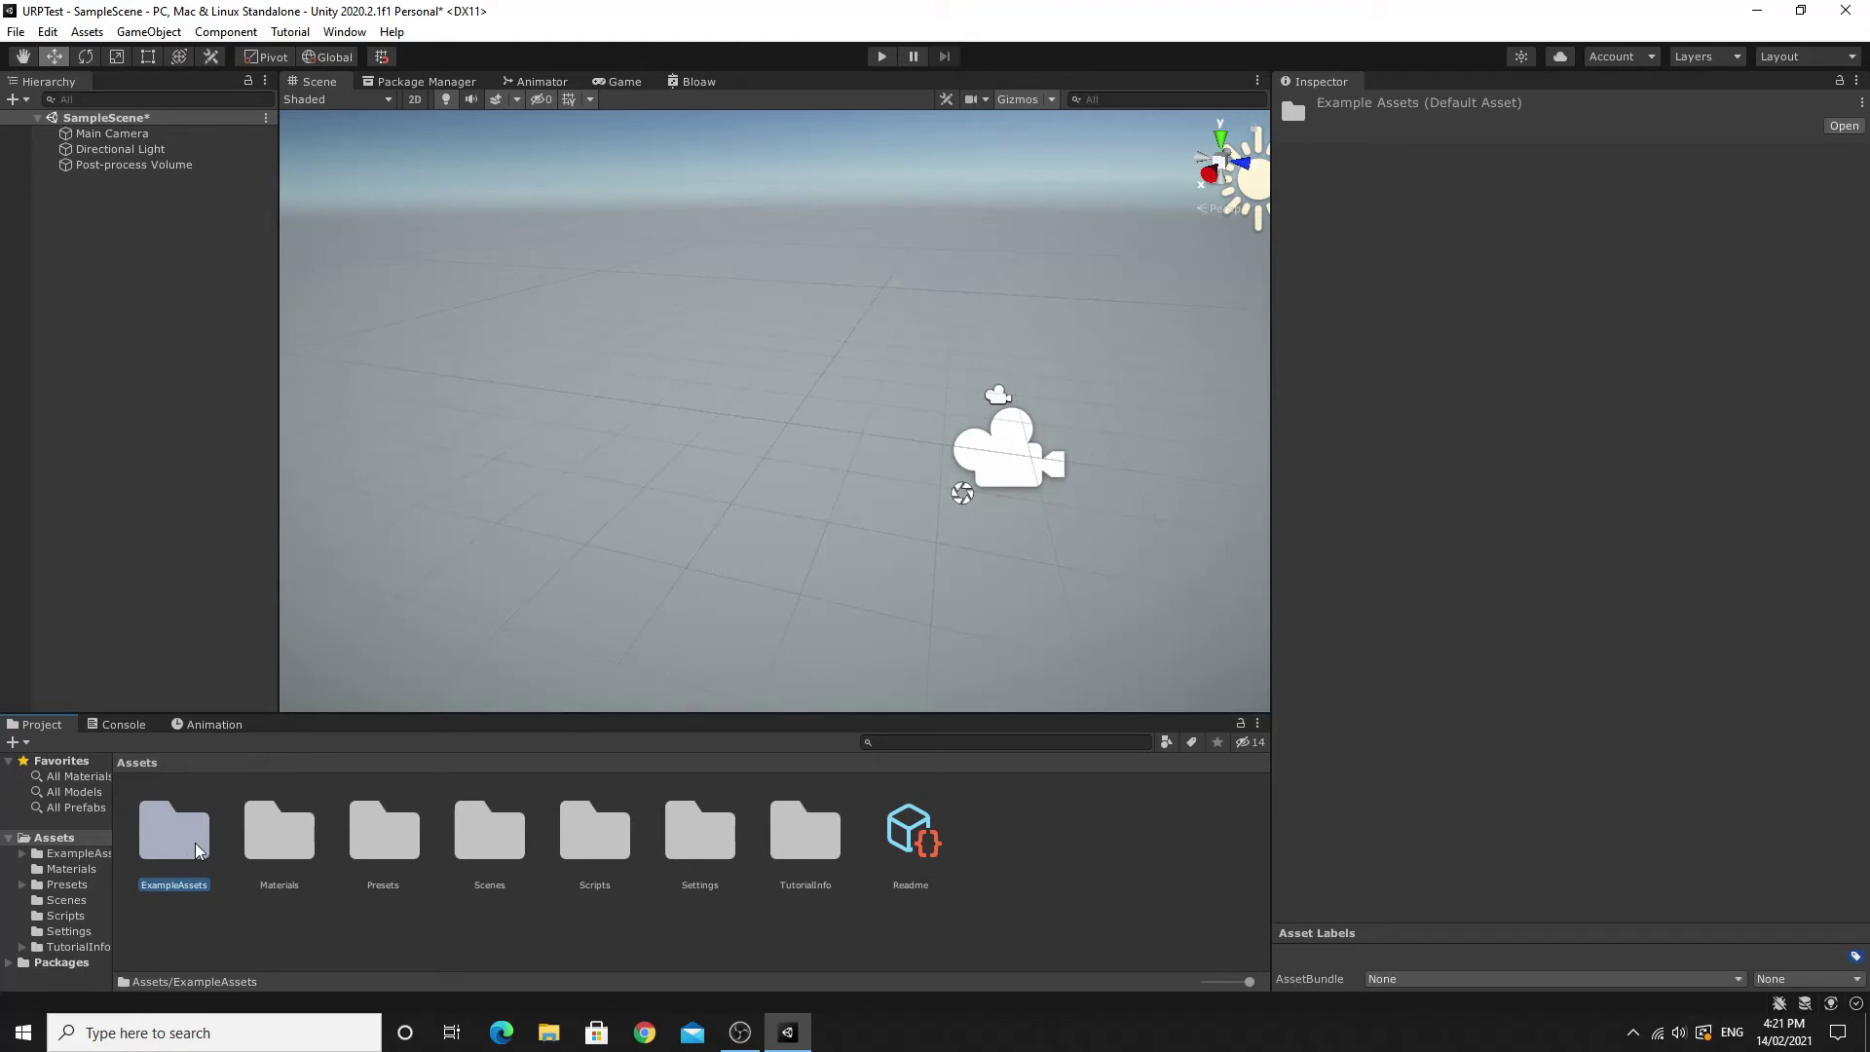
key("Delete")
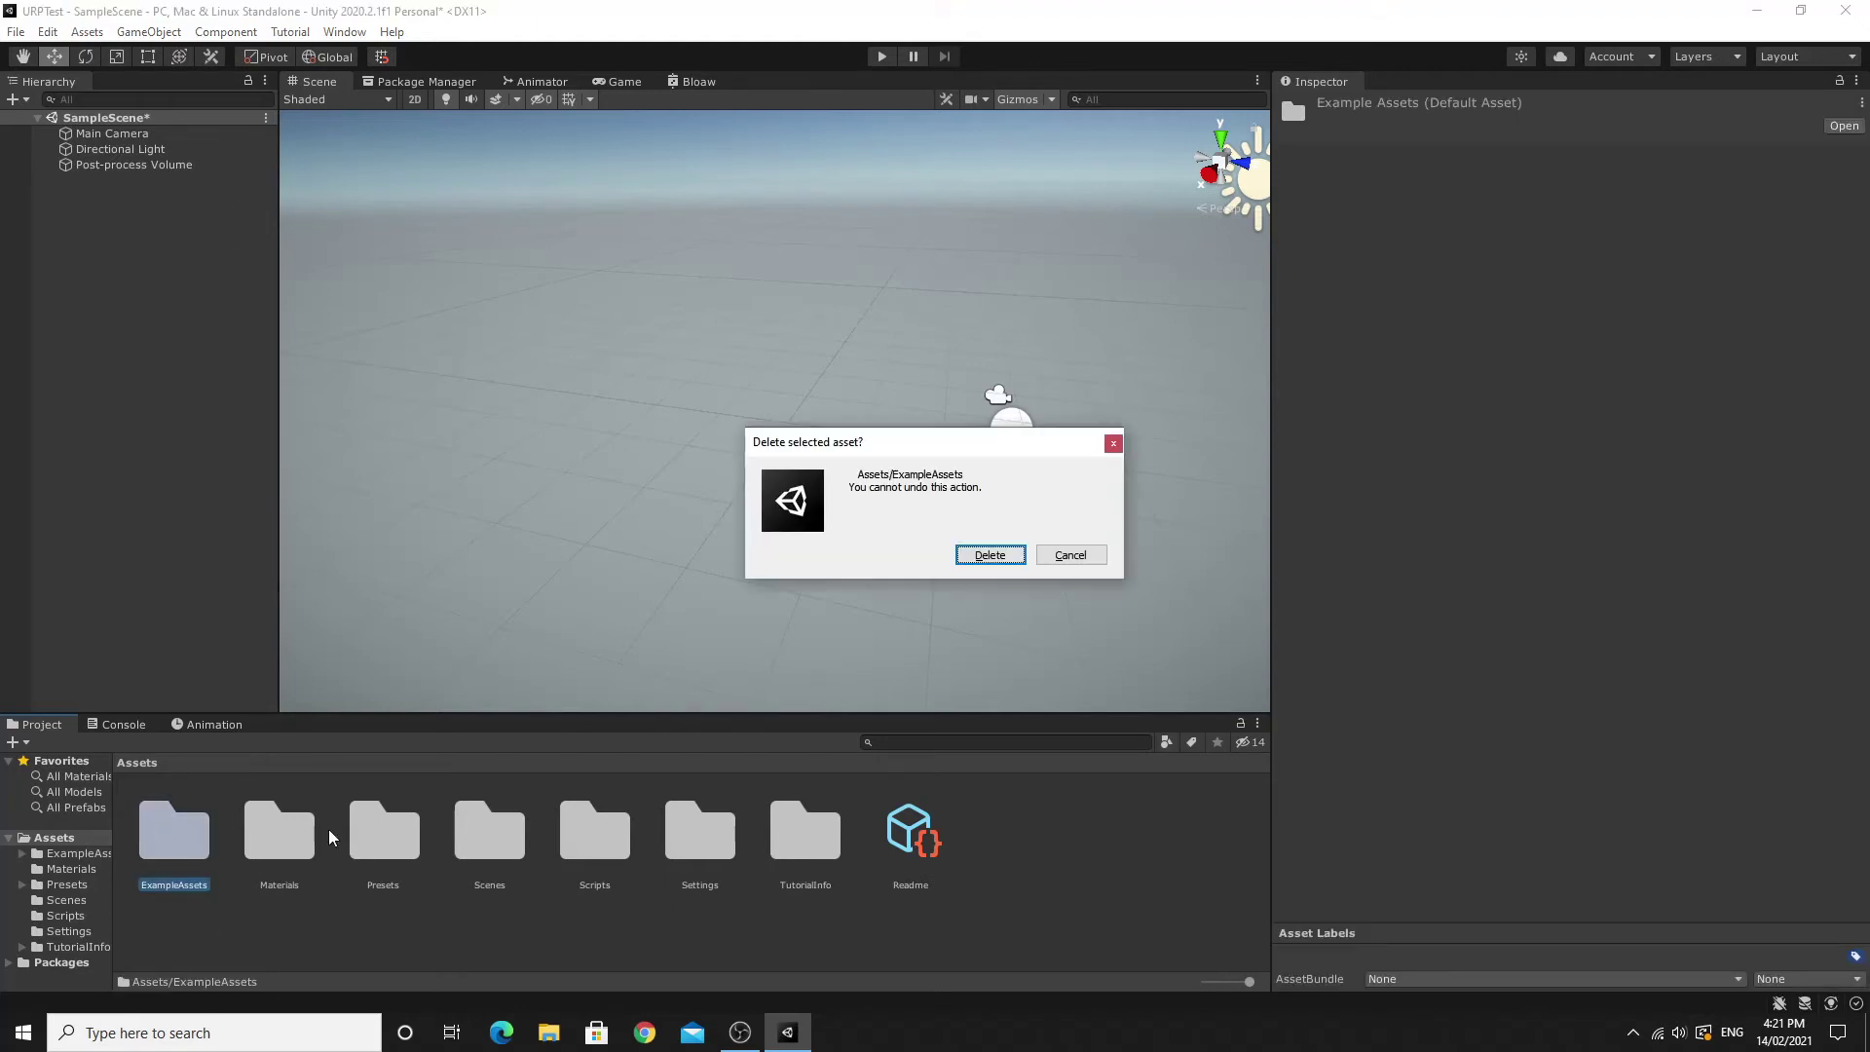
left_click(959, 561)
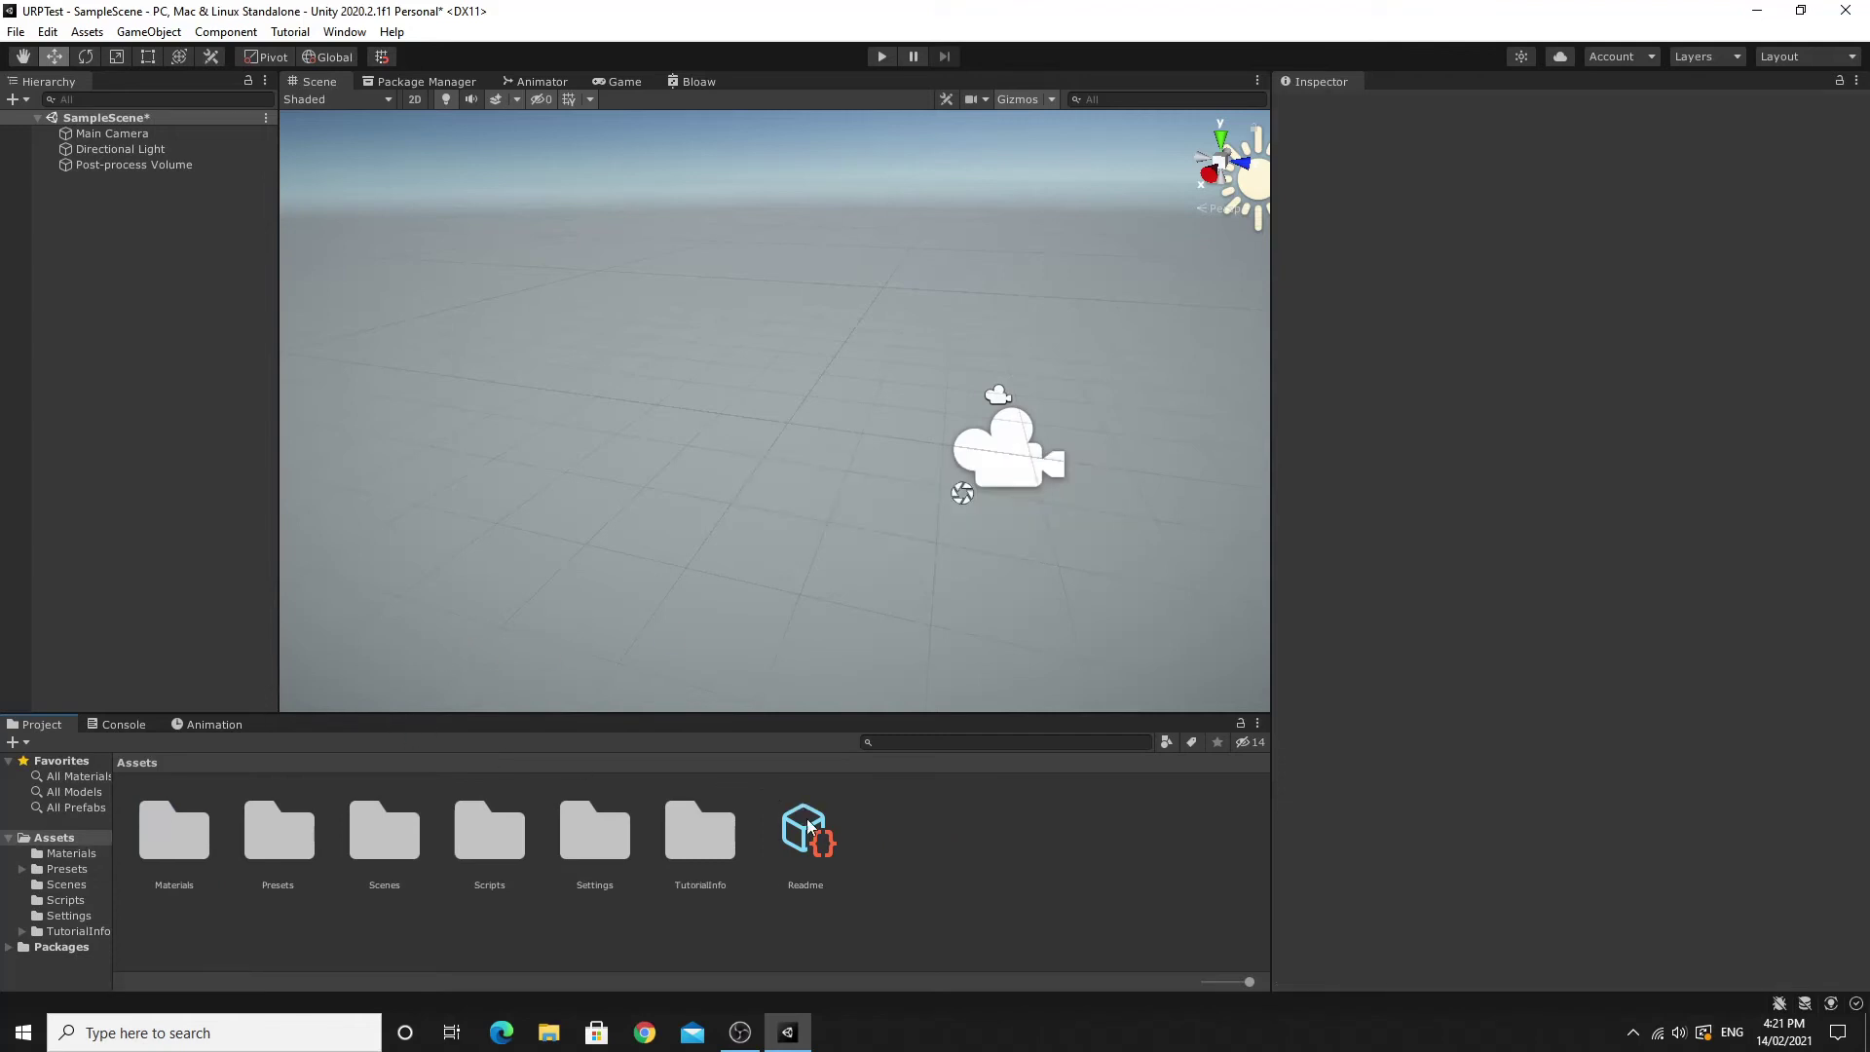
Look over the Readme asset and the TutorialInfo folder's contents.
left_click(825, 864)
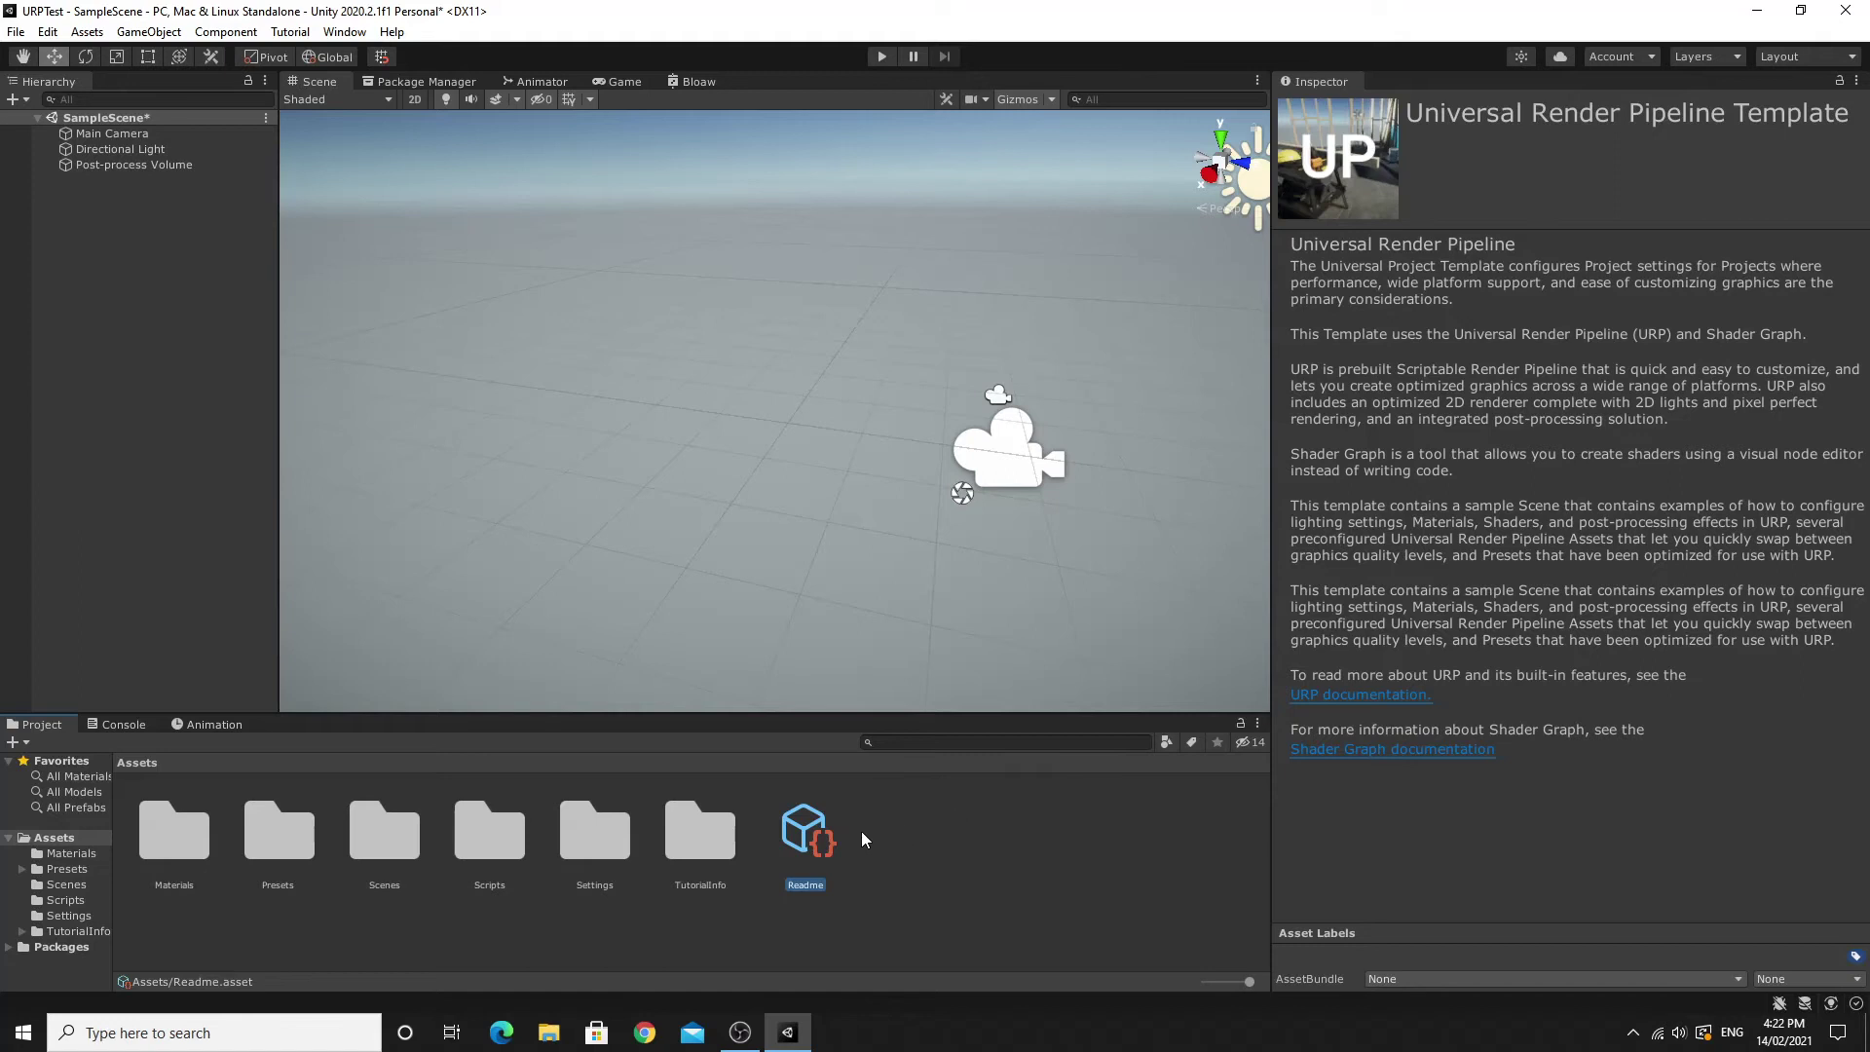
left_click(717, 840)
double_click(717, 840)
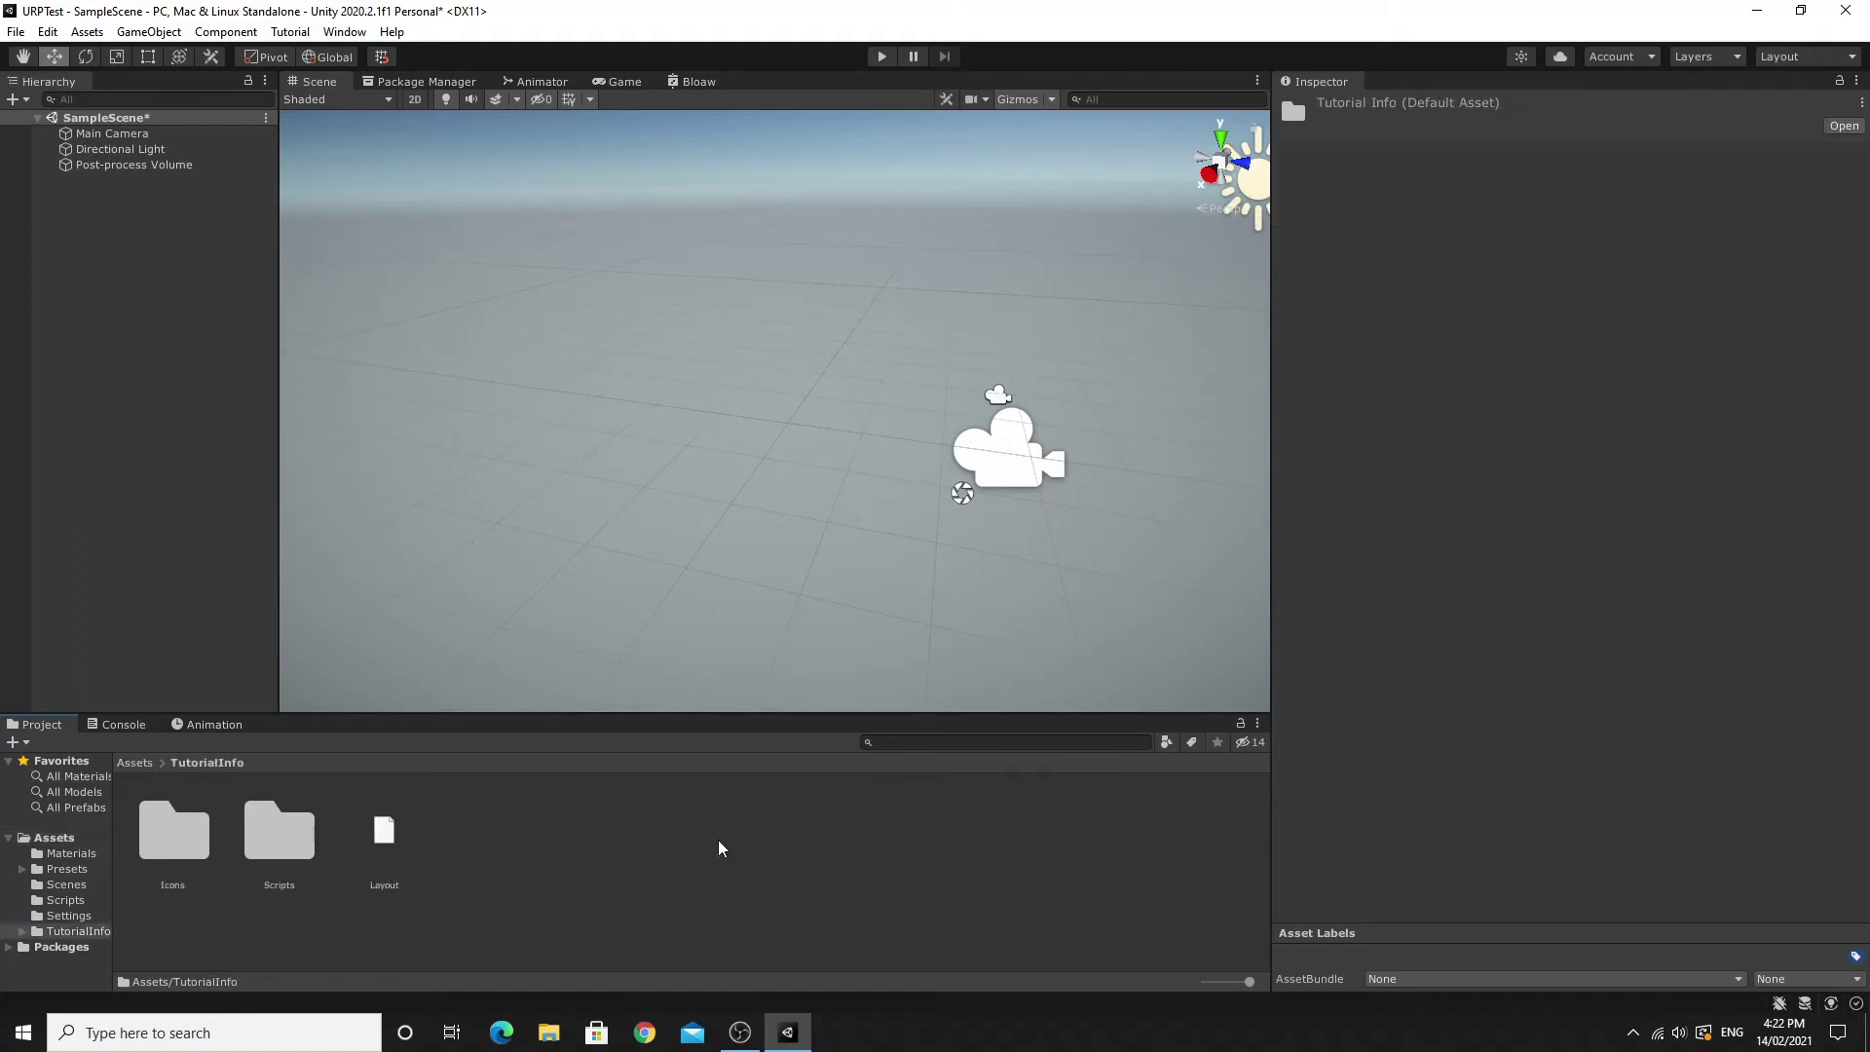
left_click(136, 763)
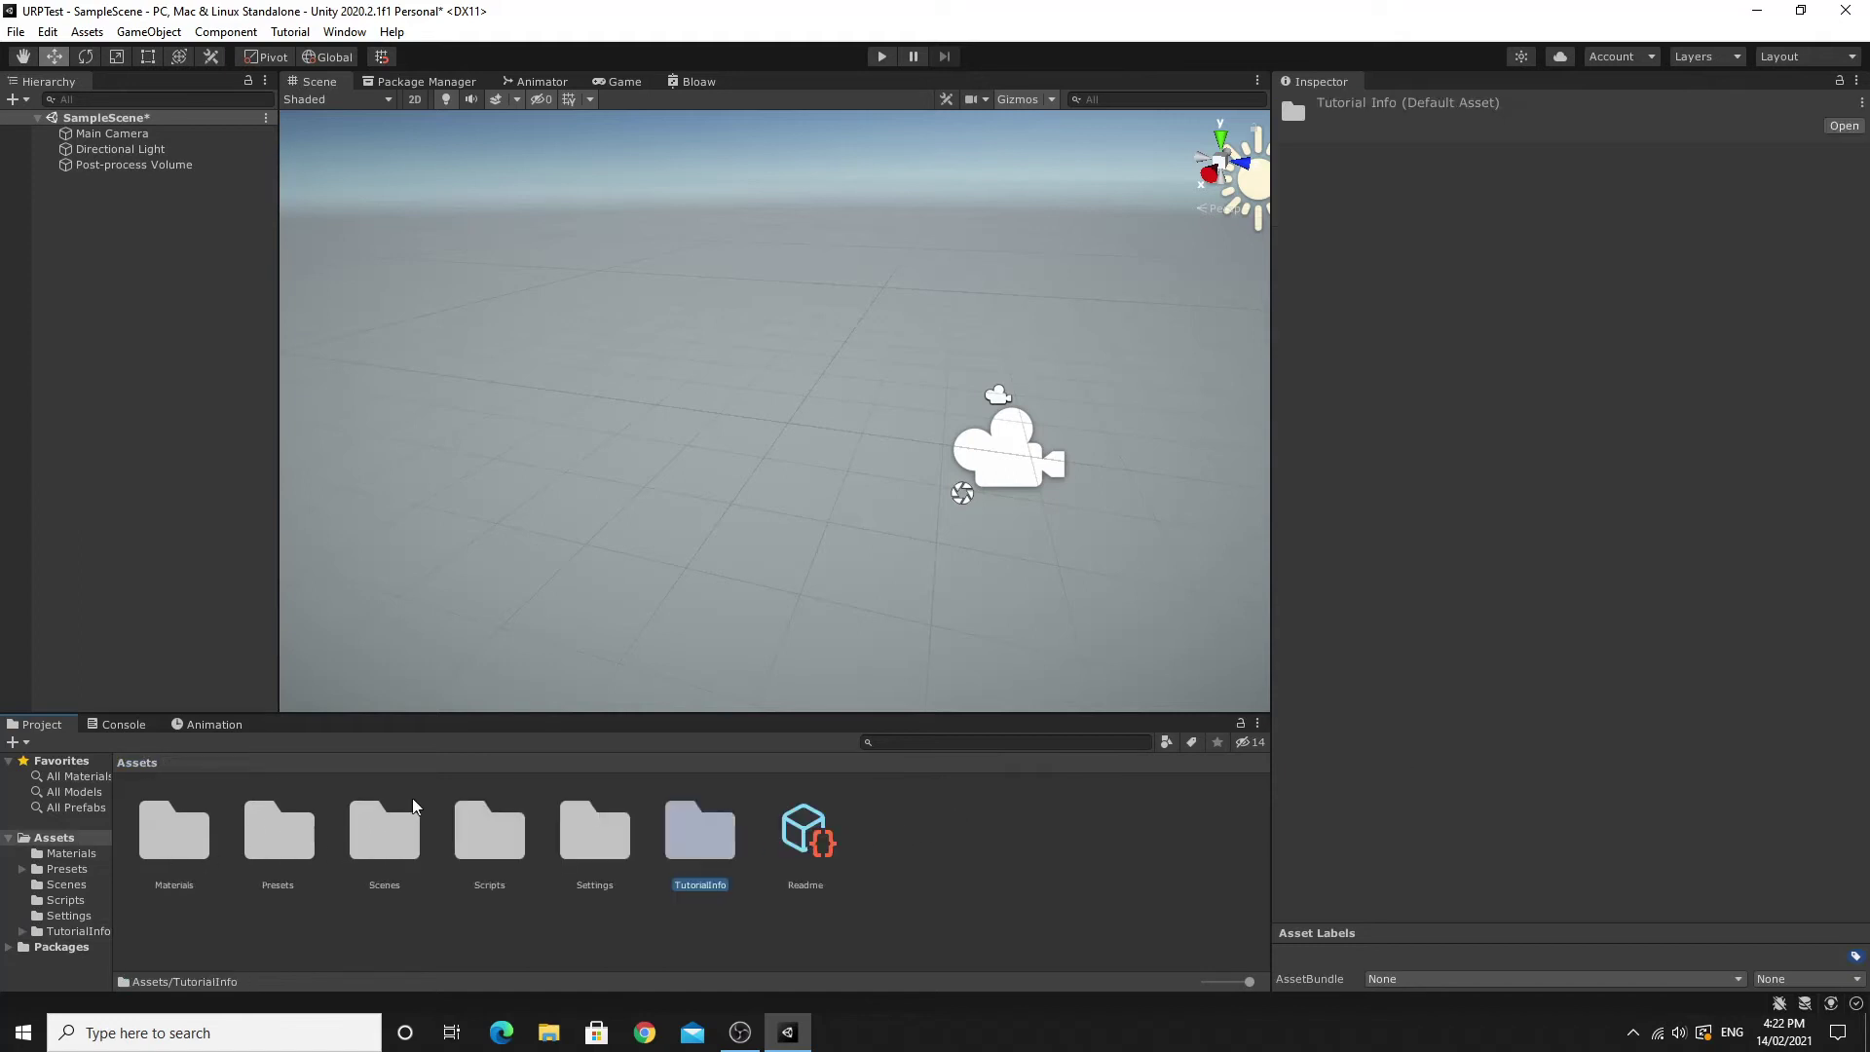
double_click(703, 855)
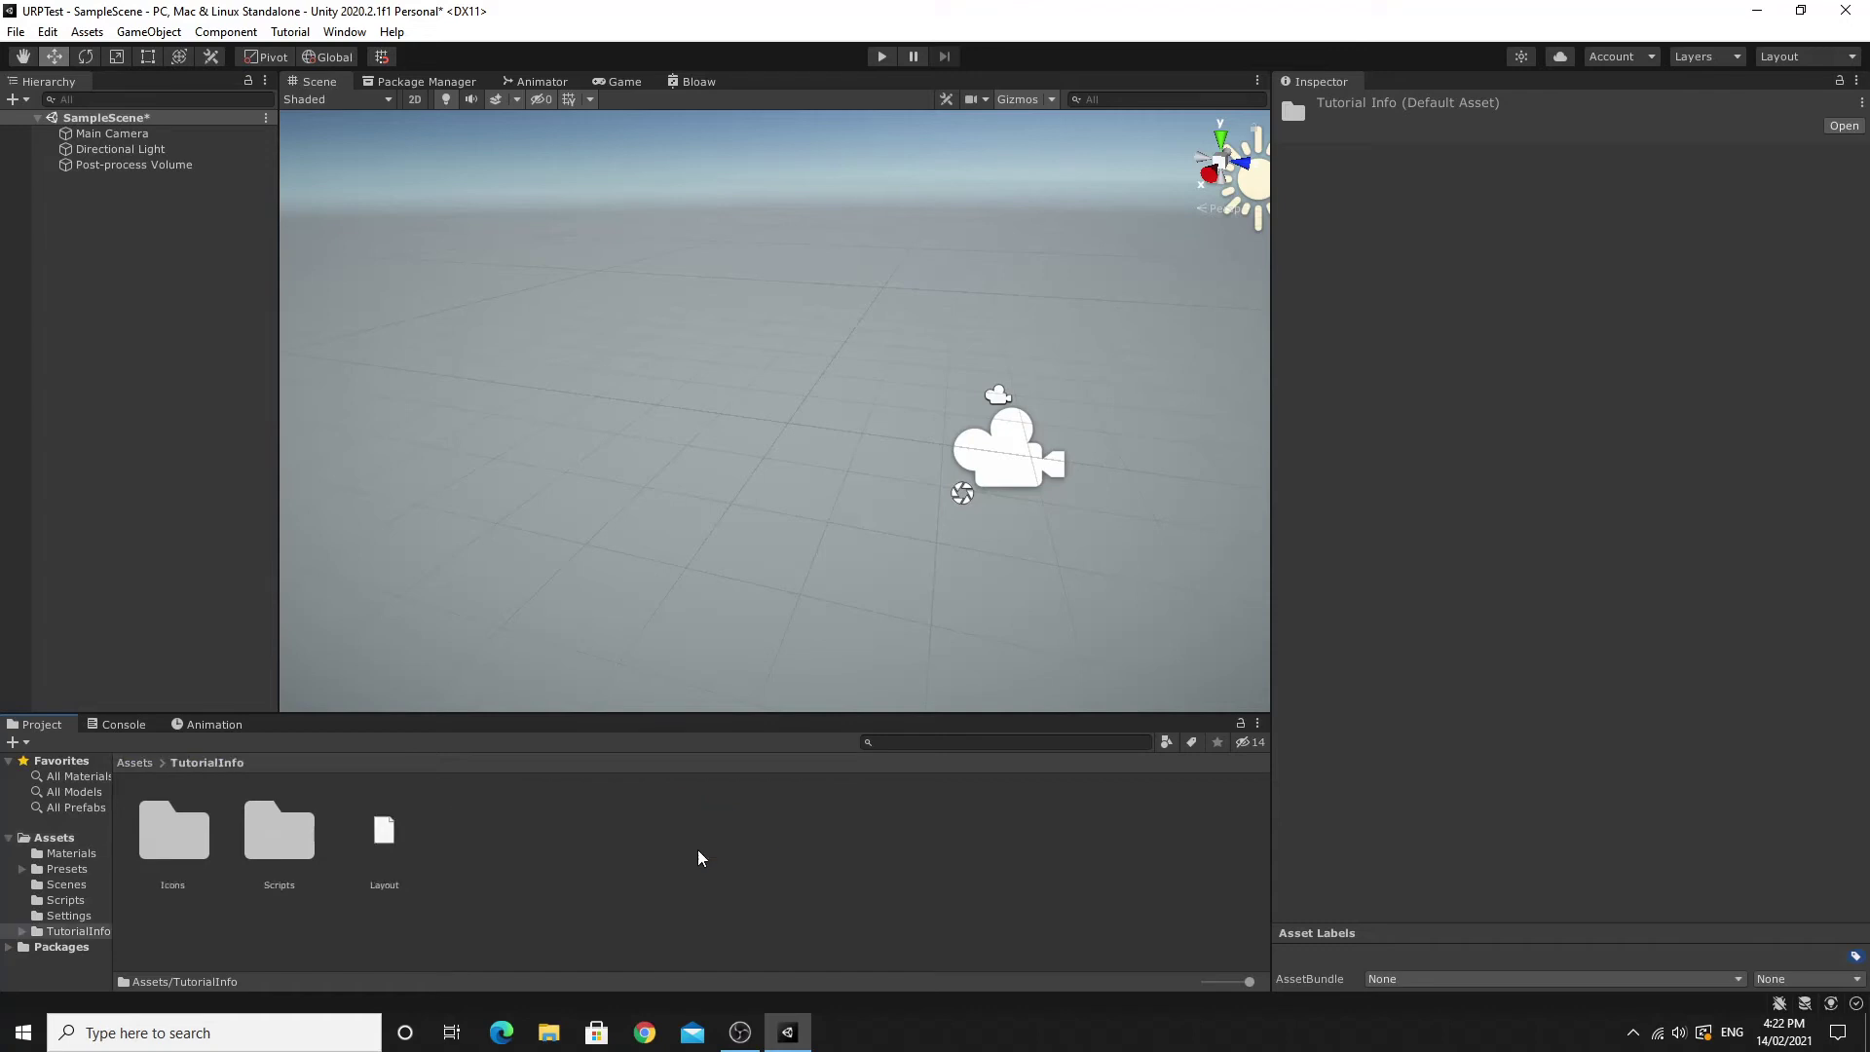
left_click(136, 765)
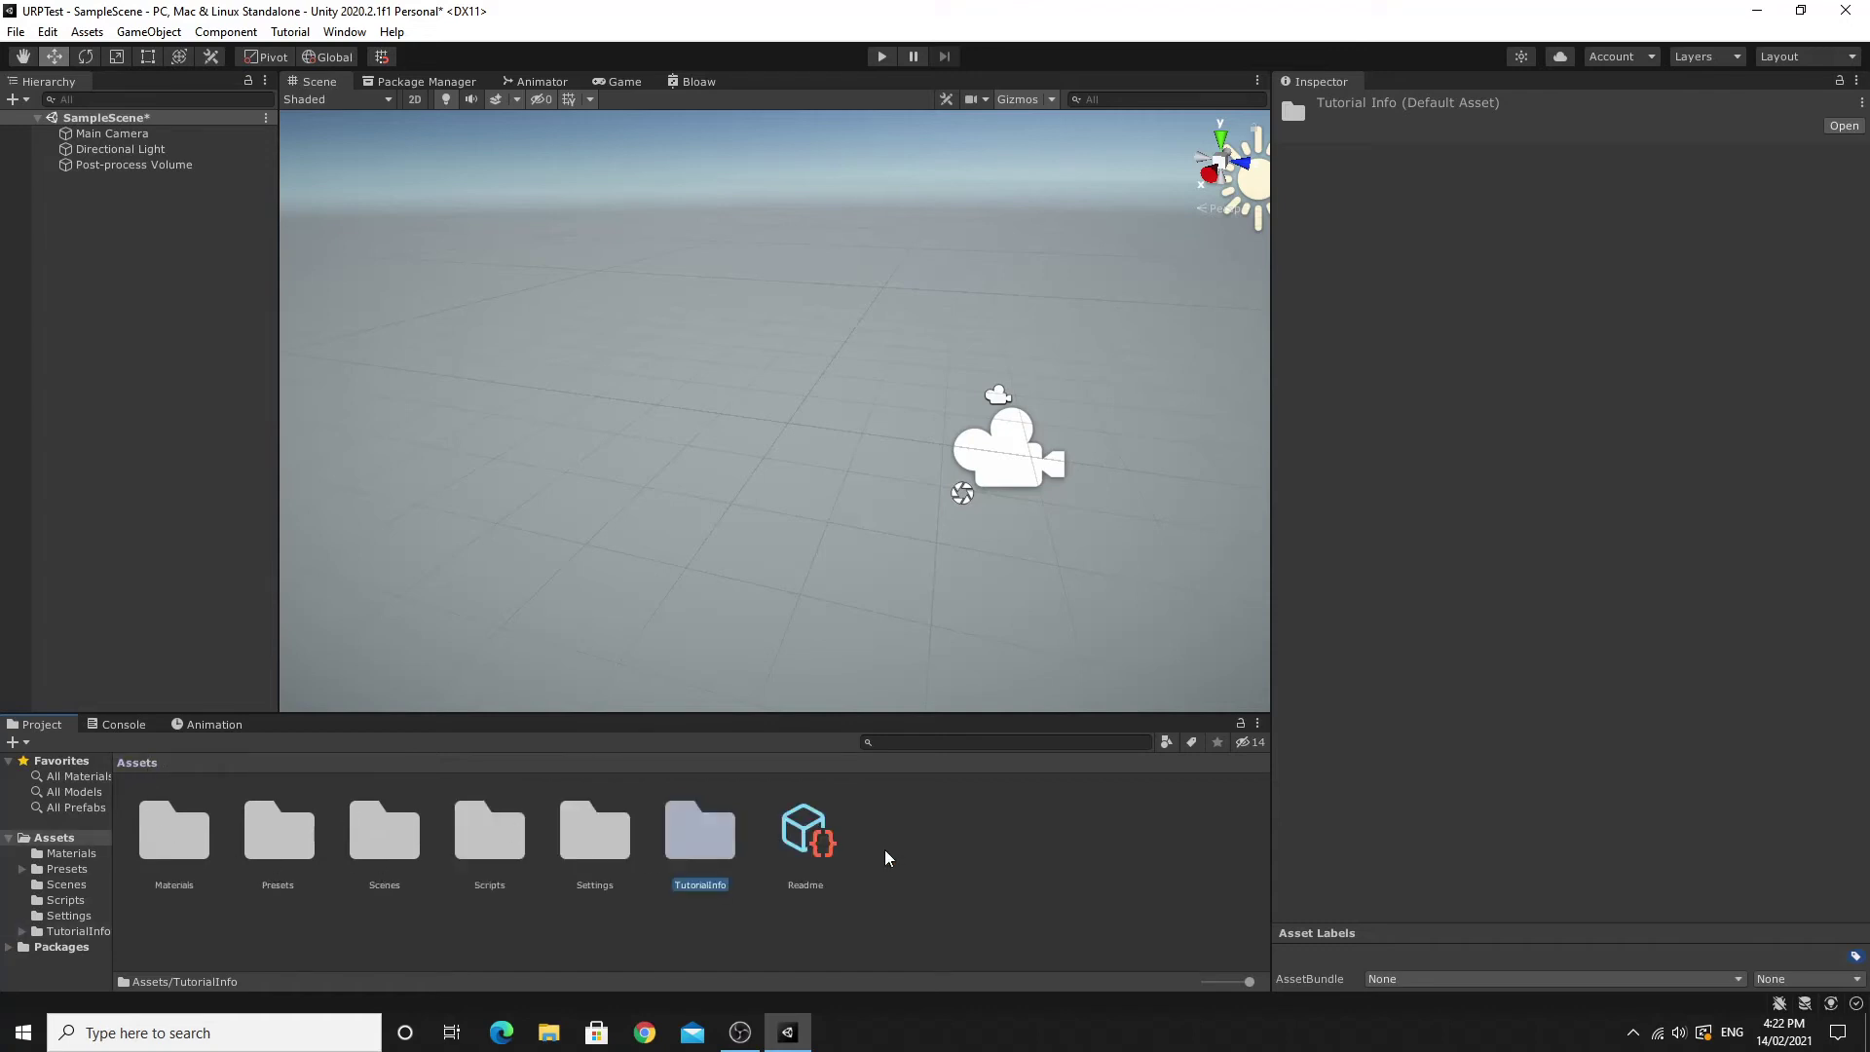
Select Readme and TutorialInfo together and delete them, confirming the dialog.
left_click(810, 849)
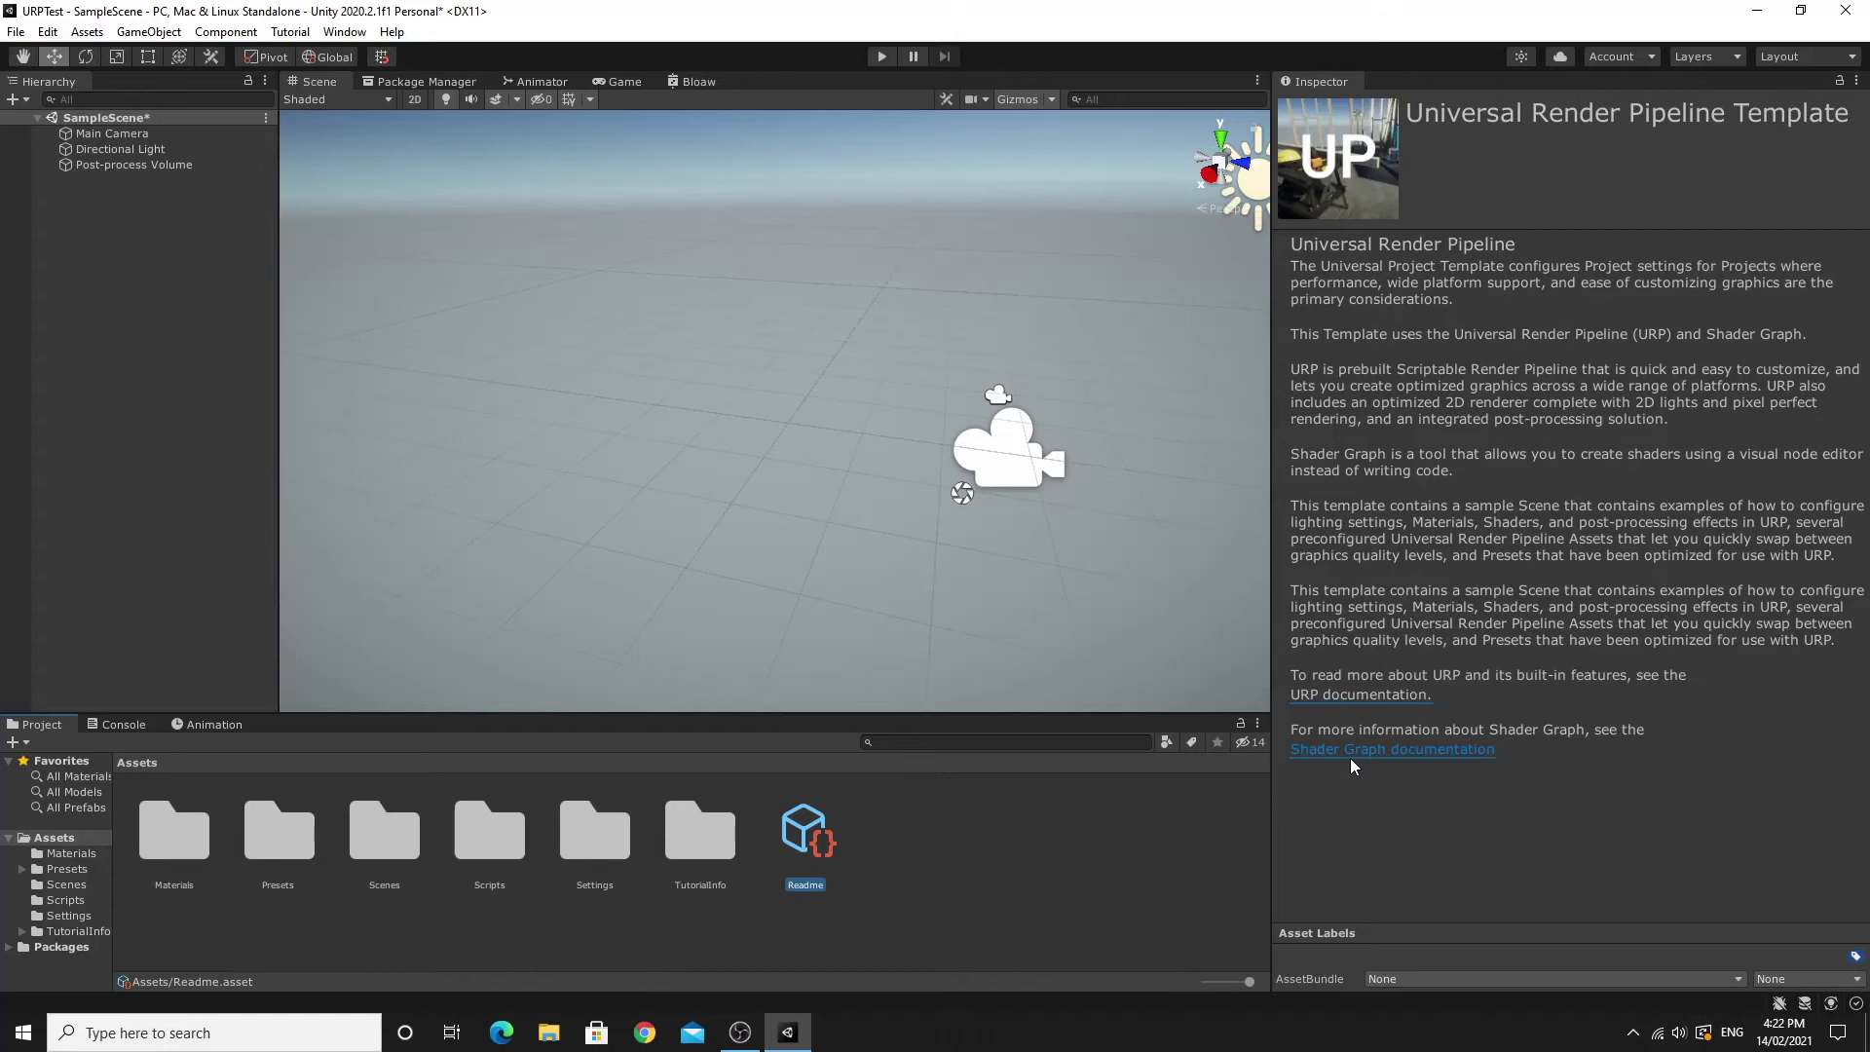
left_click(703, 841, "ctrl")
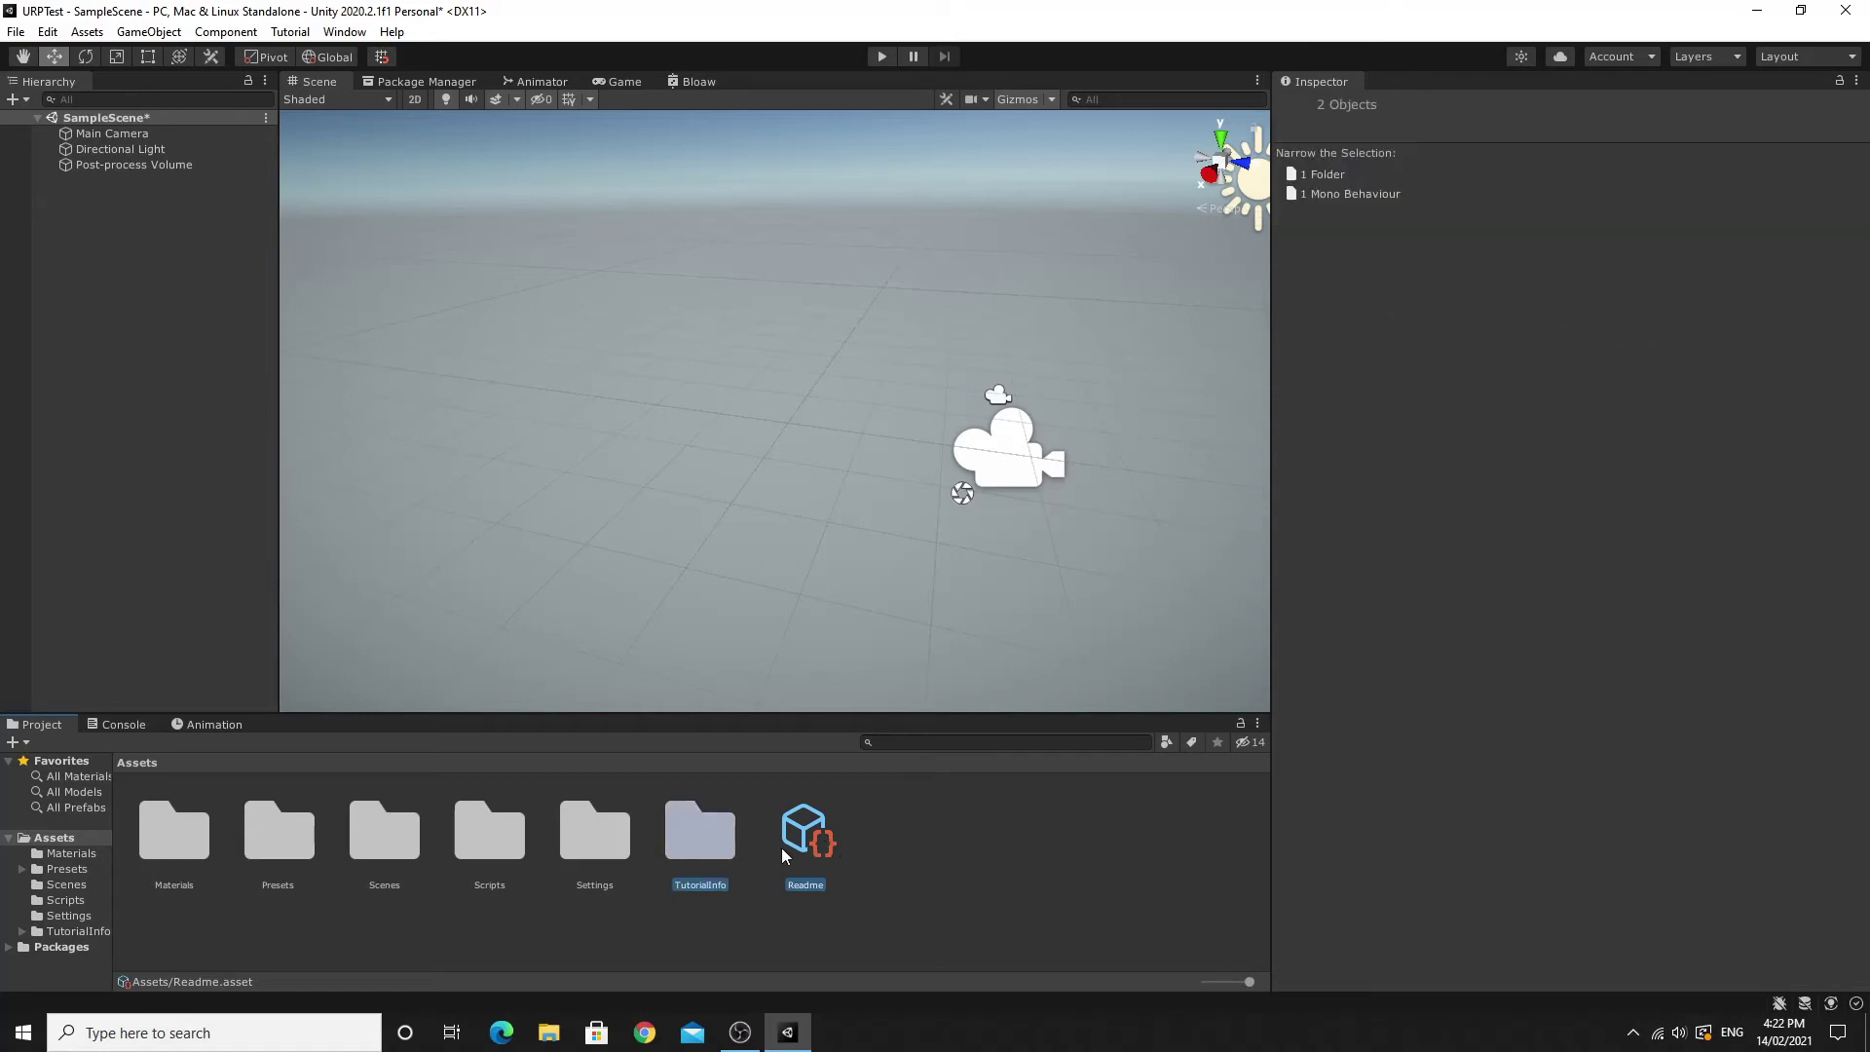
key("Delete")
left_click(991, 553)
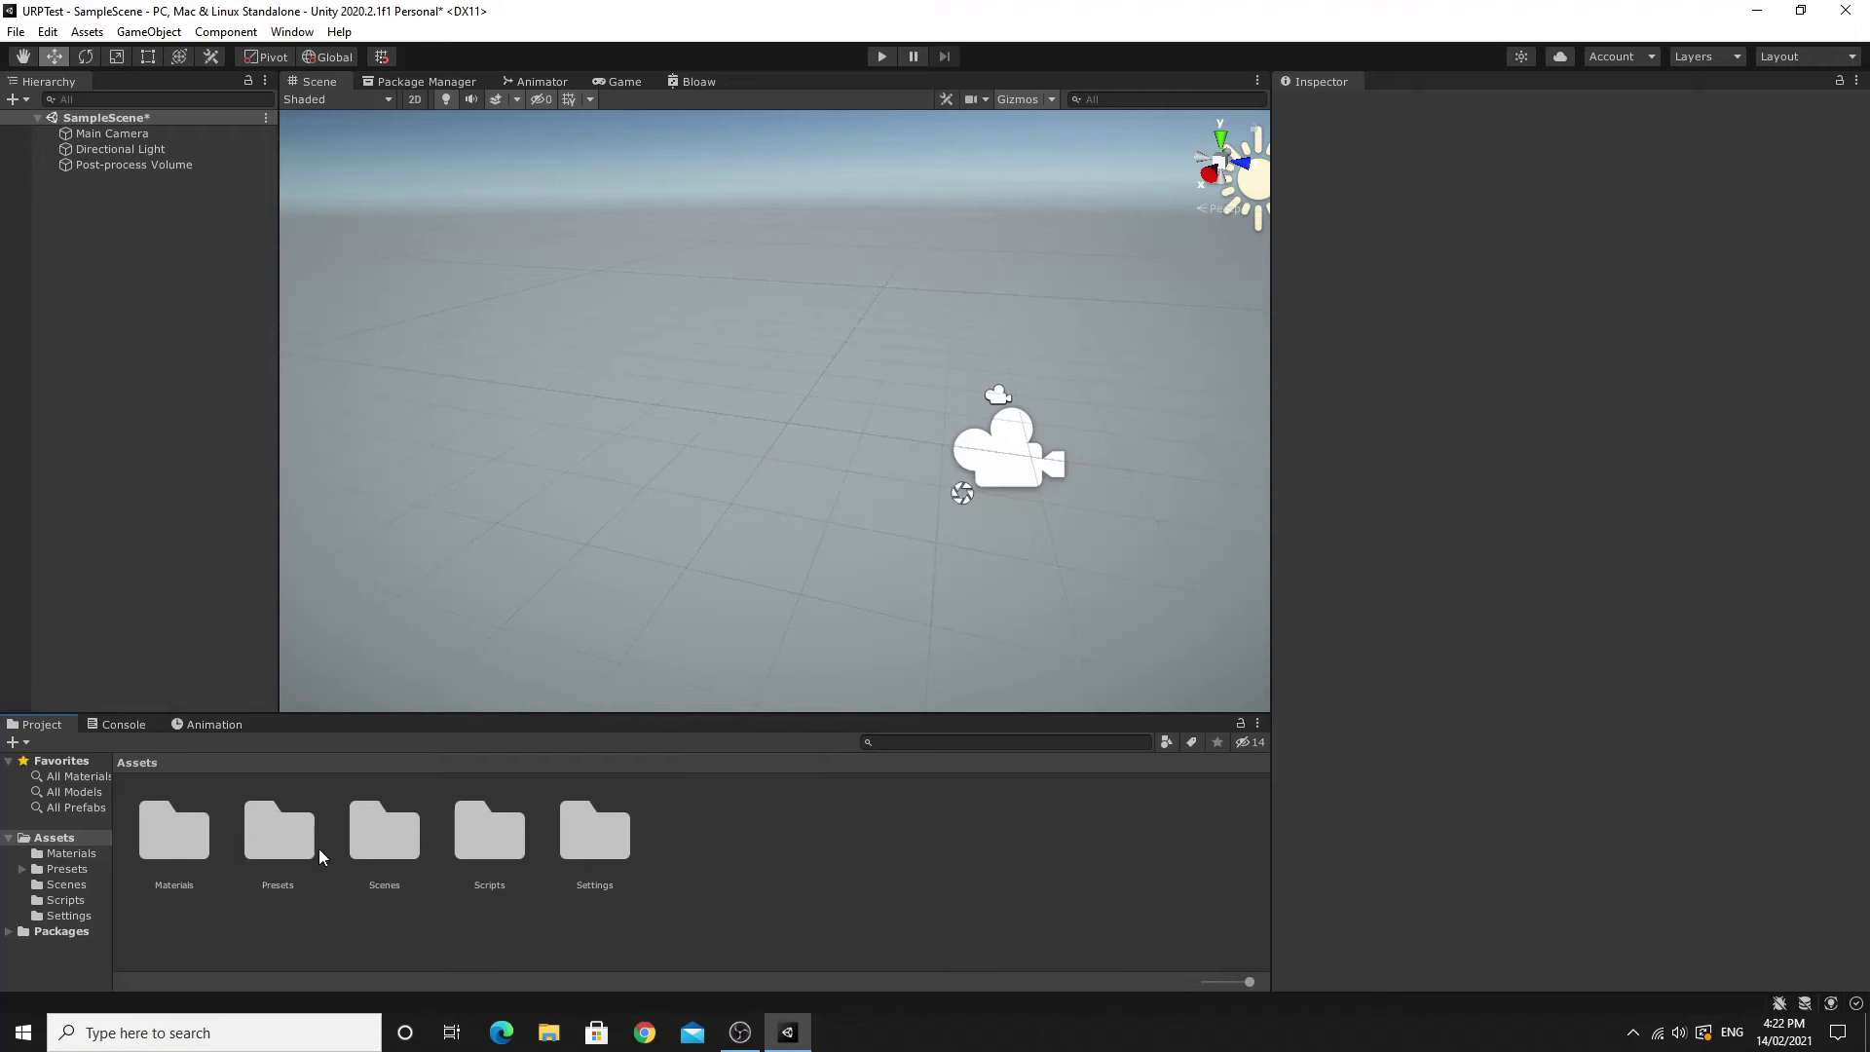
Browse the Presets folder's audio and texture presets and its Defaults subfolder, then return to Assets.
double_click(289, 845)
left_click(287, 846)
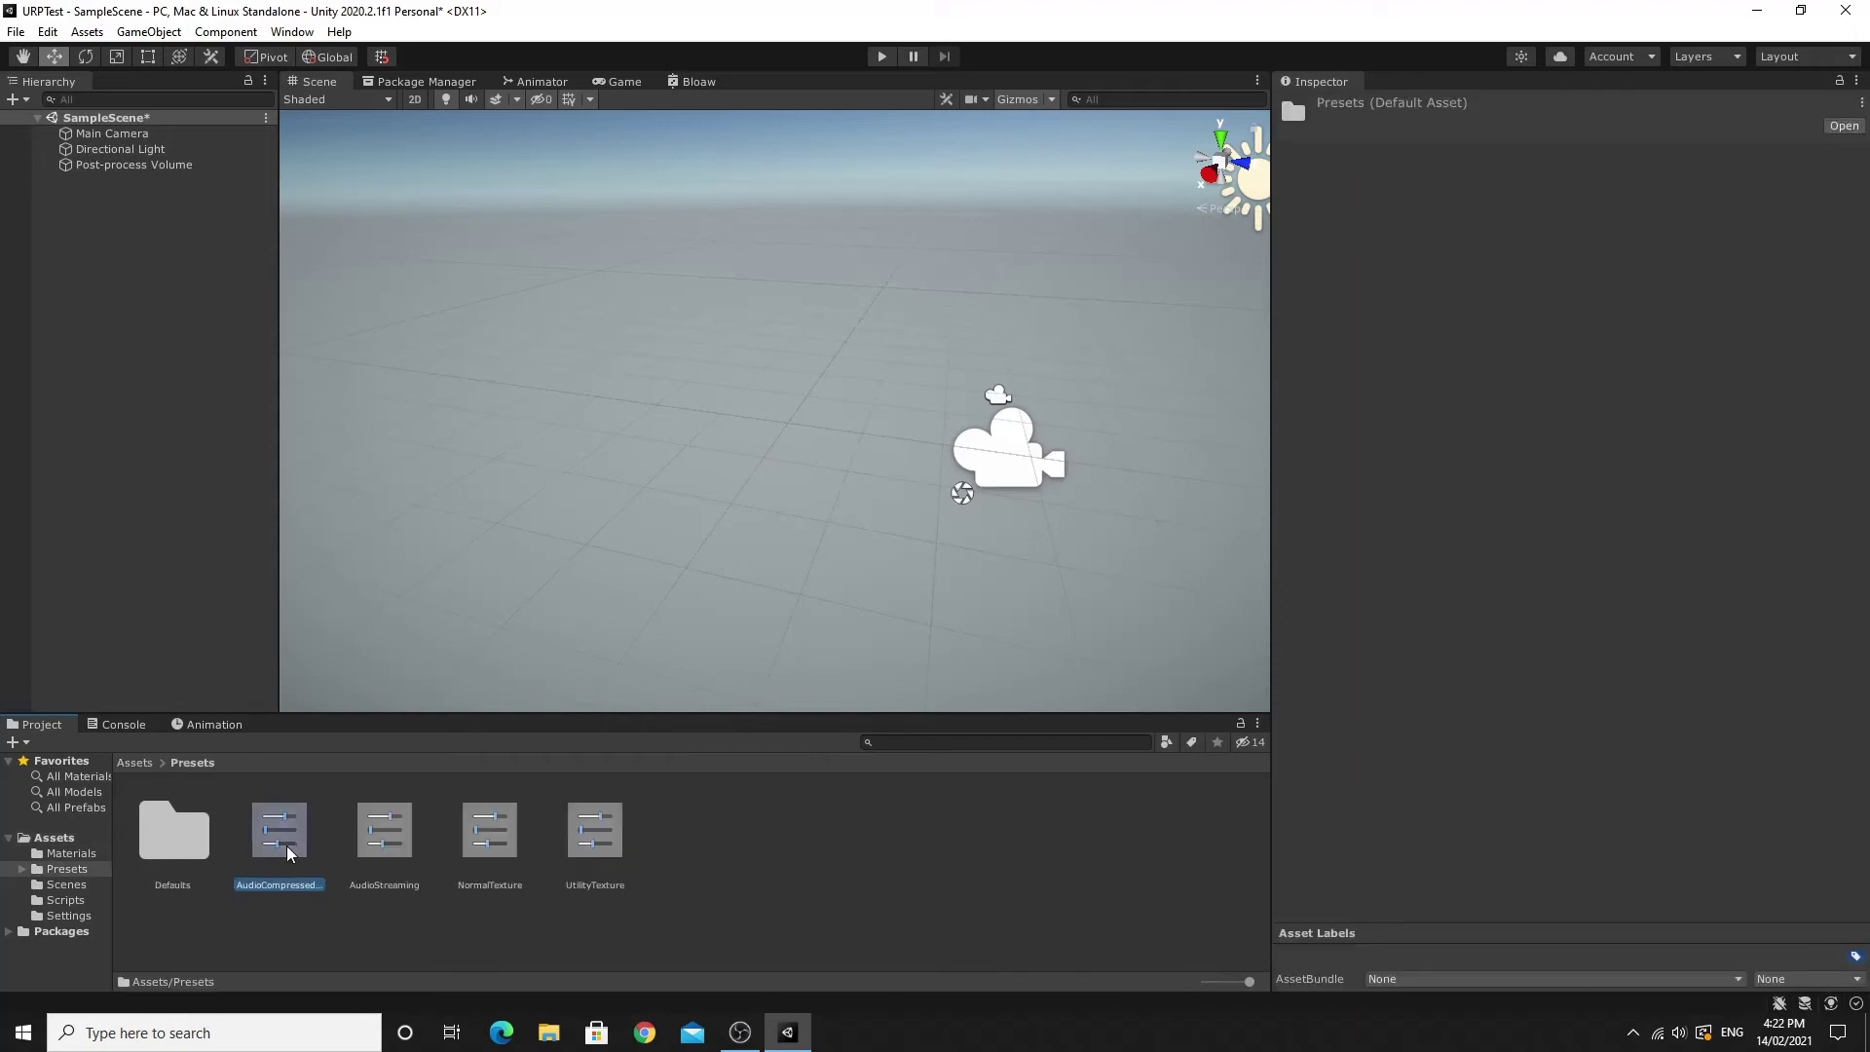
left_click(374, 844)
left_click(487, 836)
left_click(594, 840)
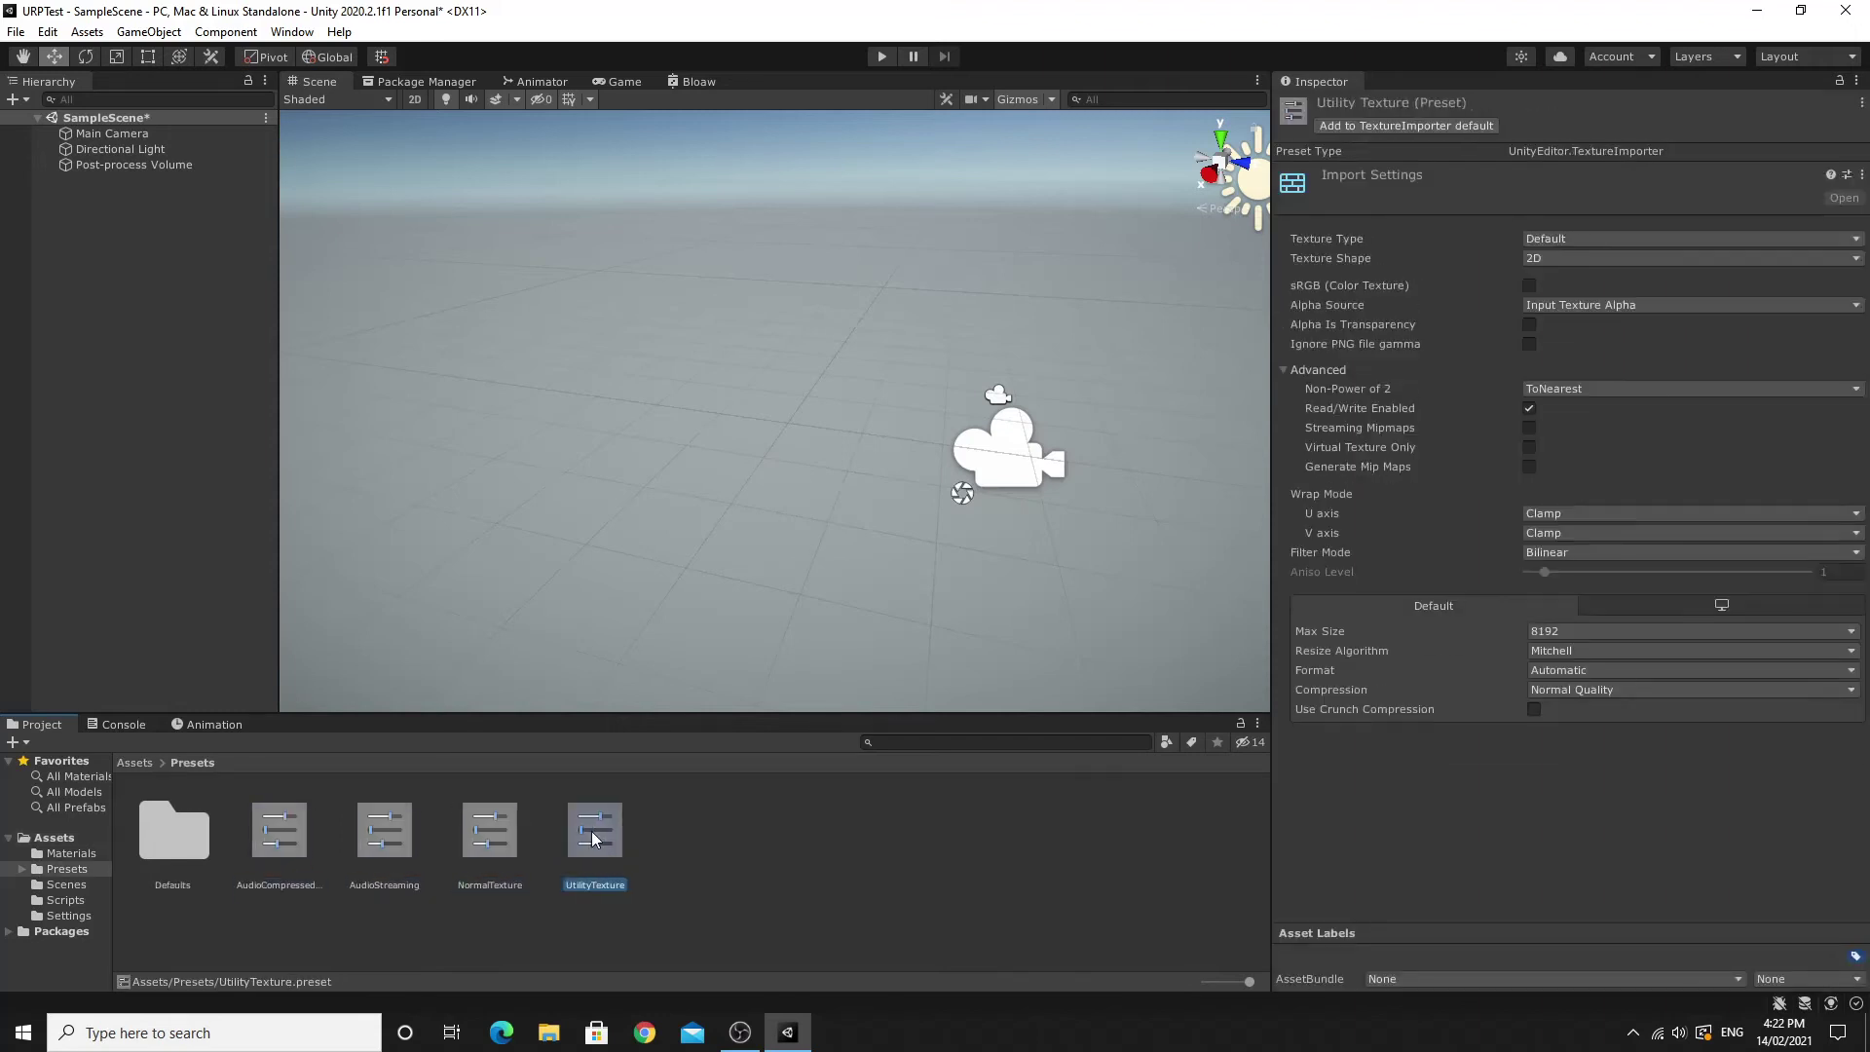
double_click(196, 847)
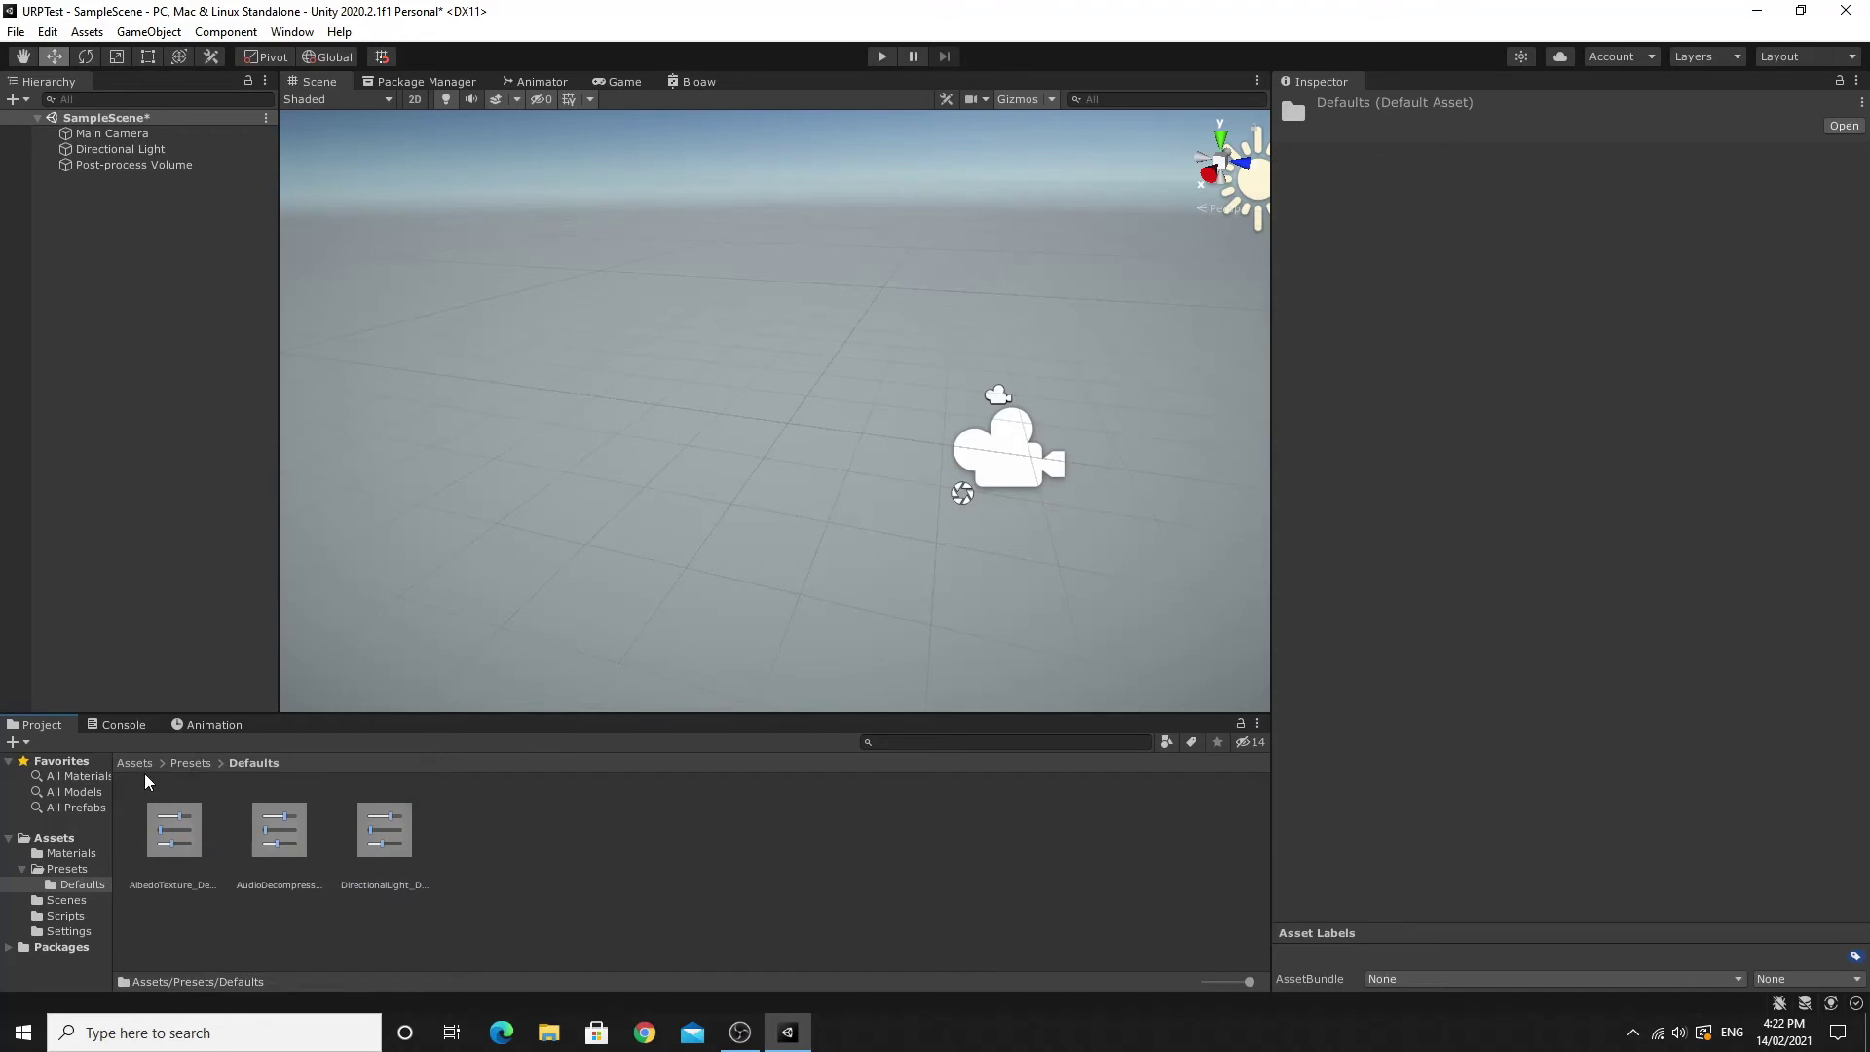
left_click(191, 763)
left_click(136, 763)
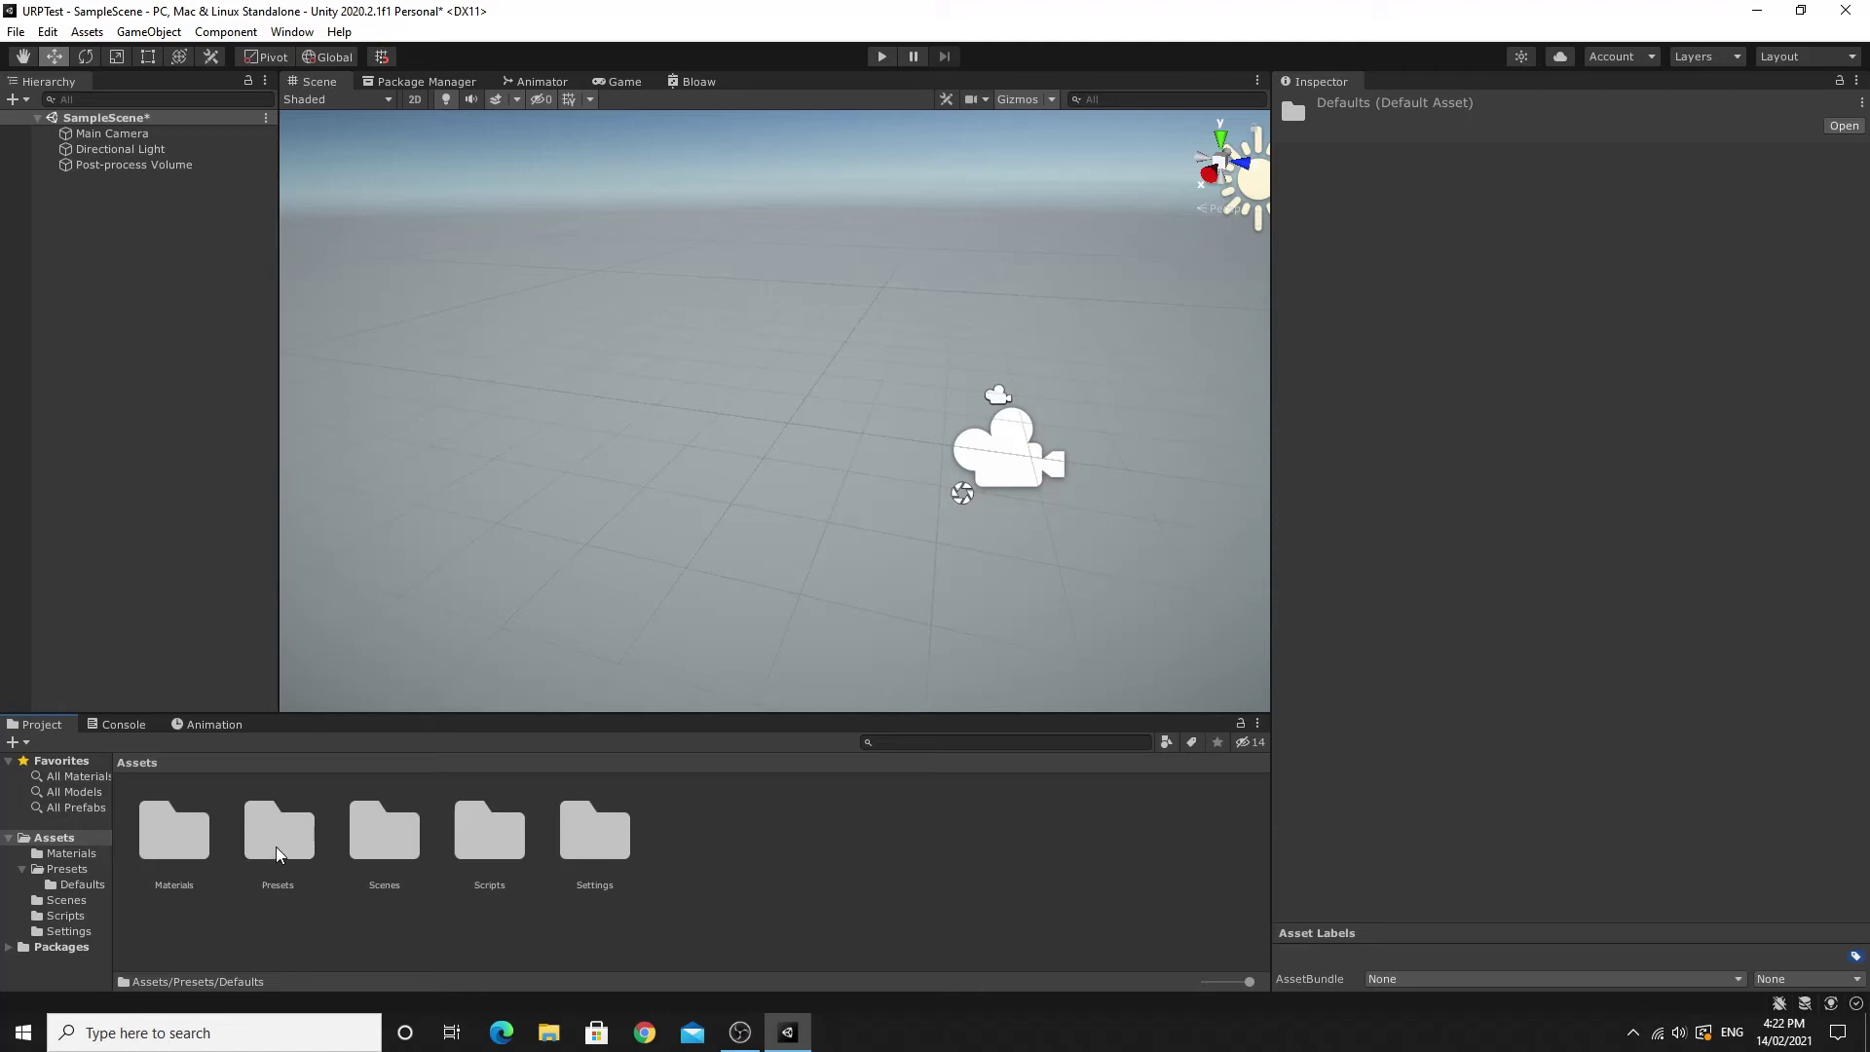
Look inside the Materials folder, orbit the Scene view, and return to the top-level Assets folders.
double_click(185, 844)
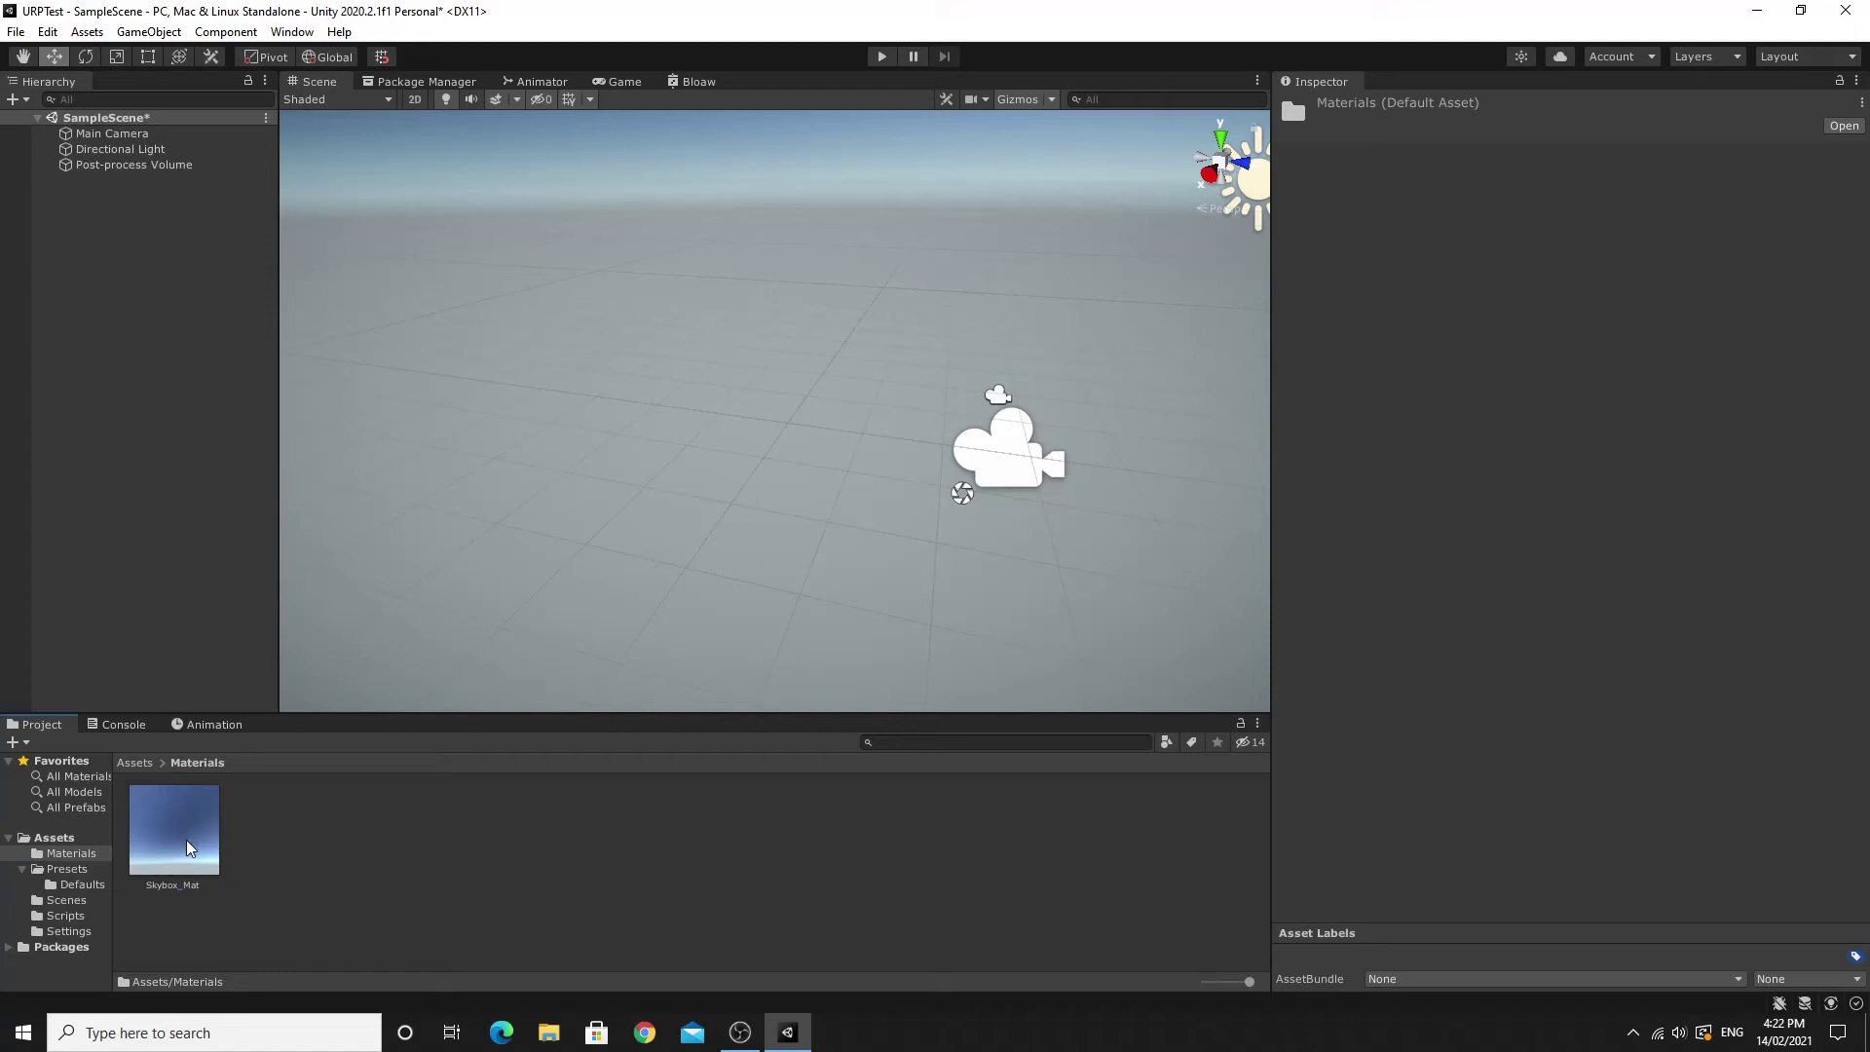
right_click_drag(605, 535, 718, 414)
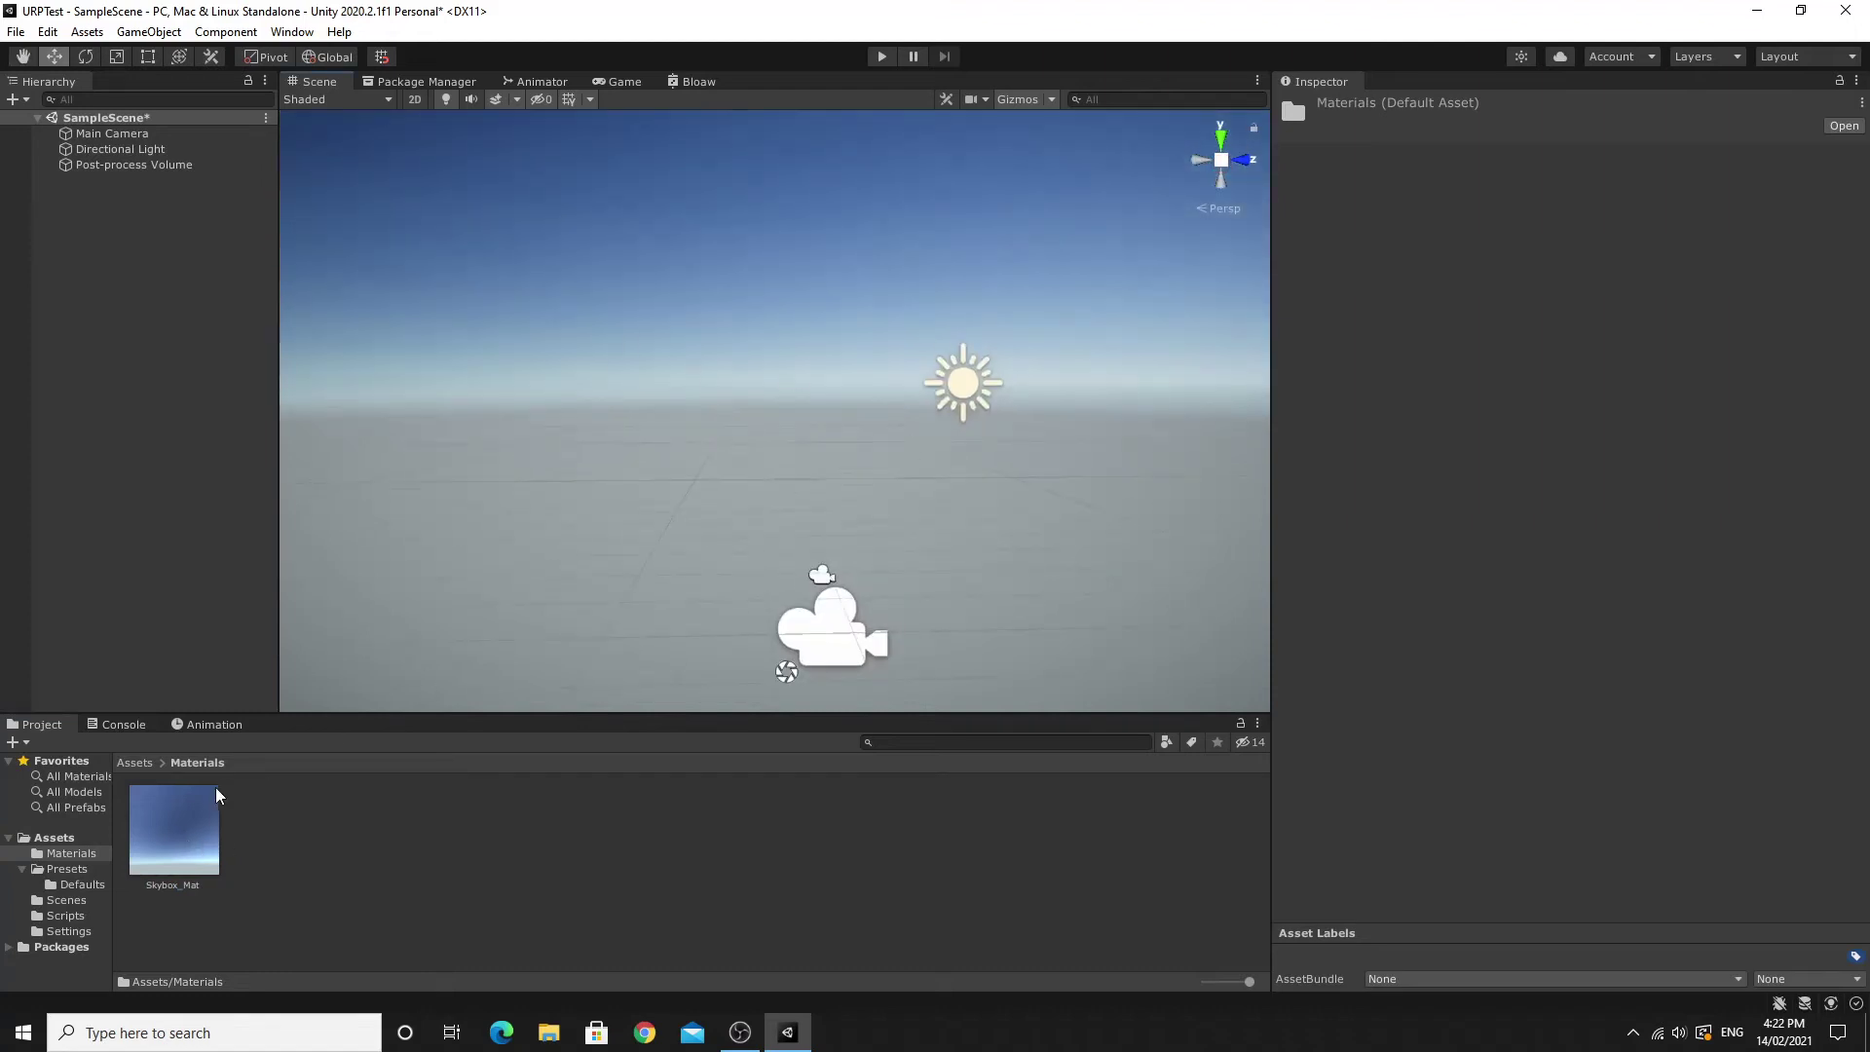
left_click(141, 765)
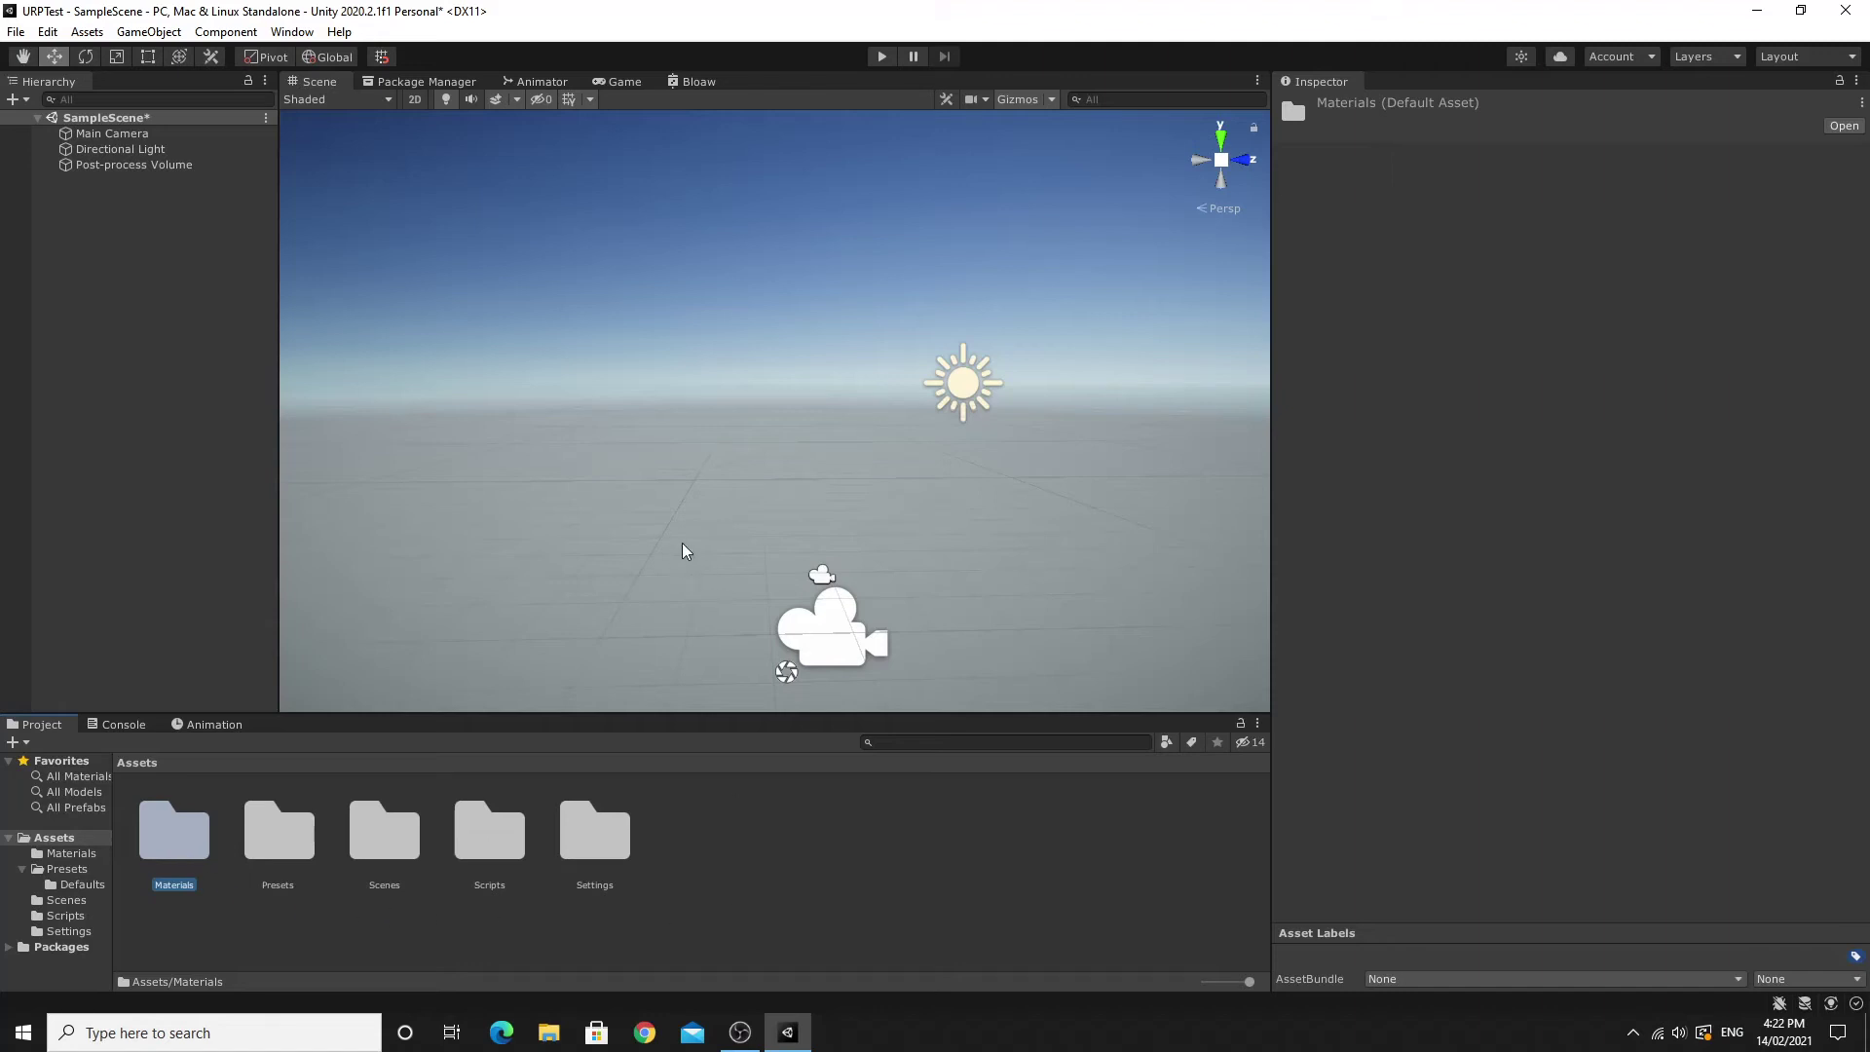
mouse_move(685, 547)
right_mouse_down()
mouse_move(627, 559)
mouse_move(539, 488)
mouse_move(772, 485)
mouse_move(701, 521)
right_mouse_up()
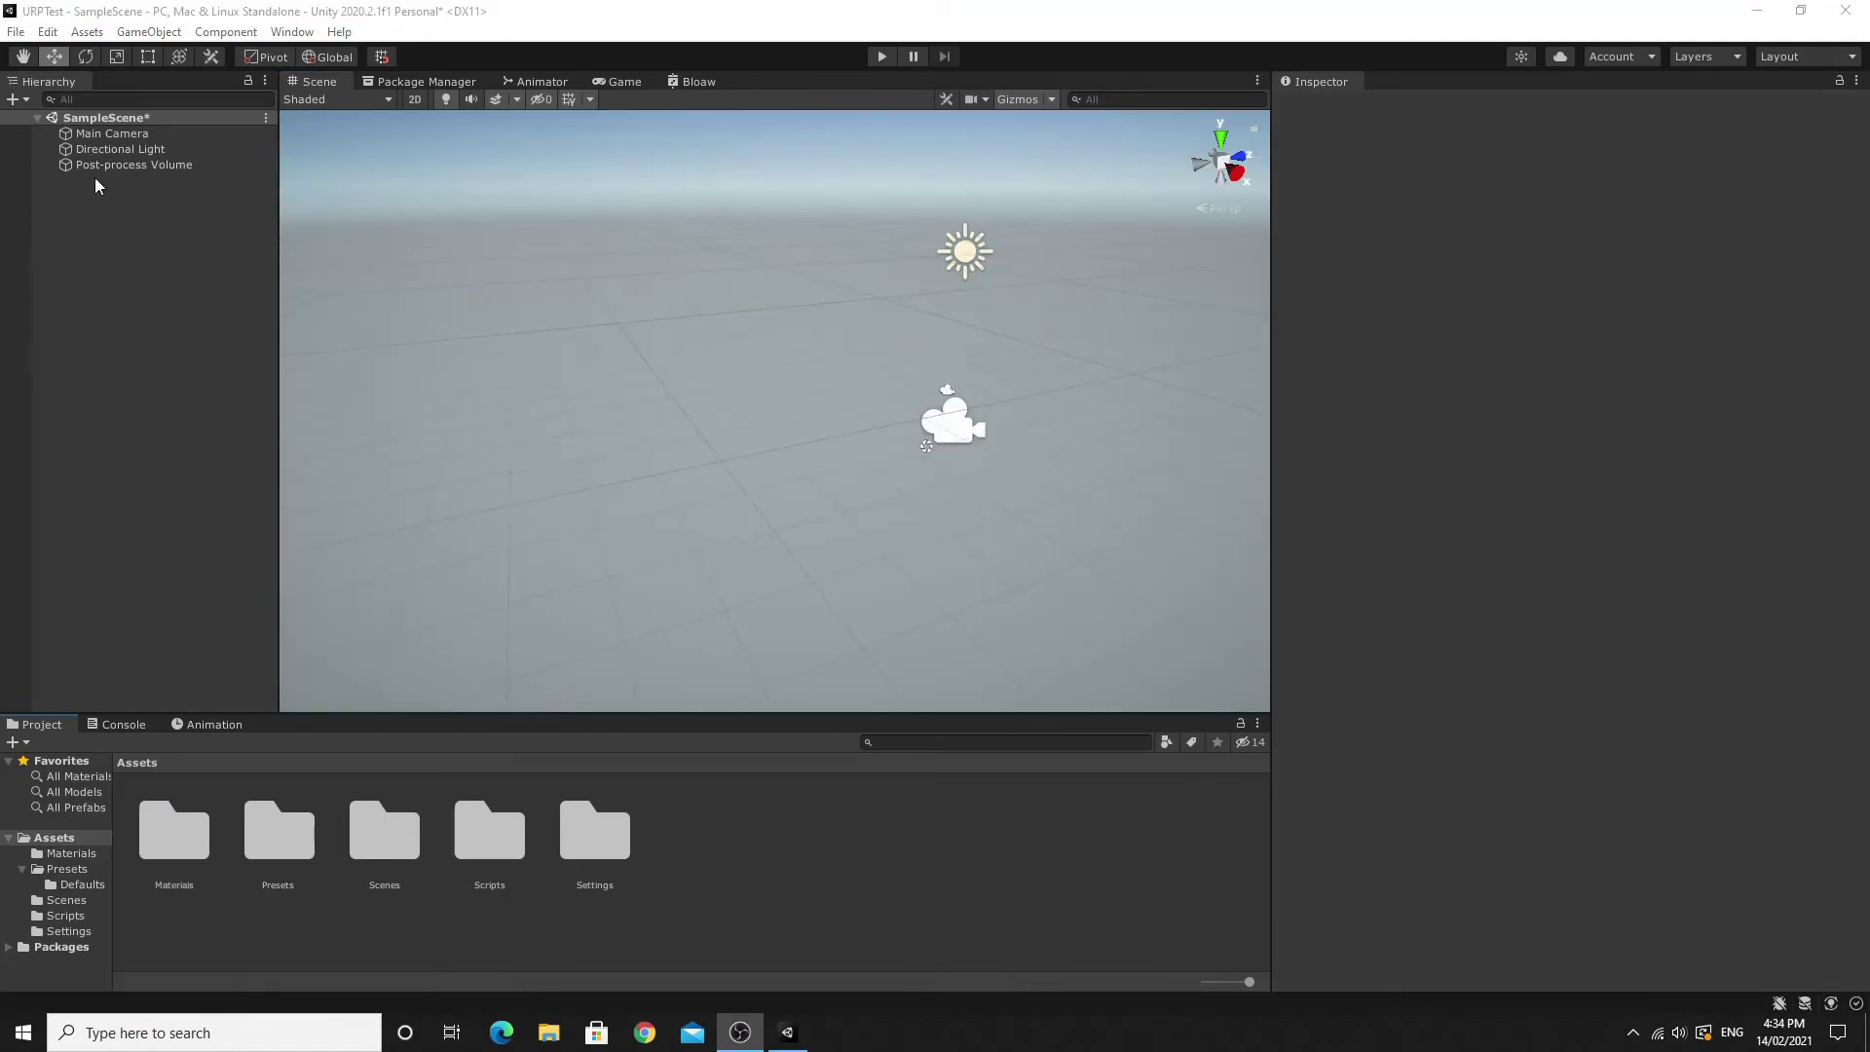
Inspect the Post-process Volume, then open Assets/Scenes and select the SampleScene asset.
left_click(121, 166)
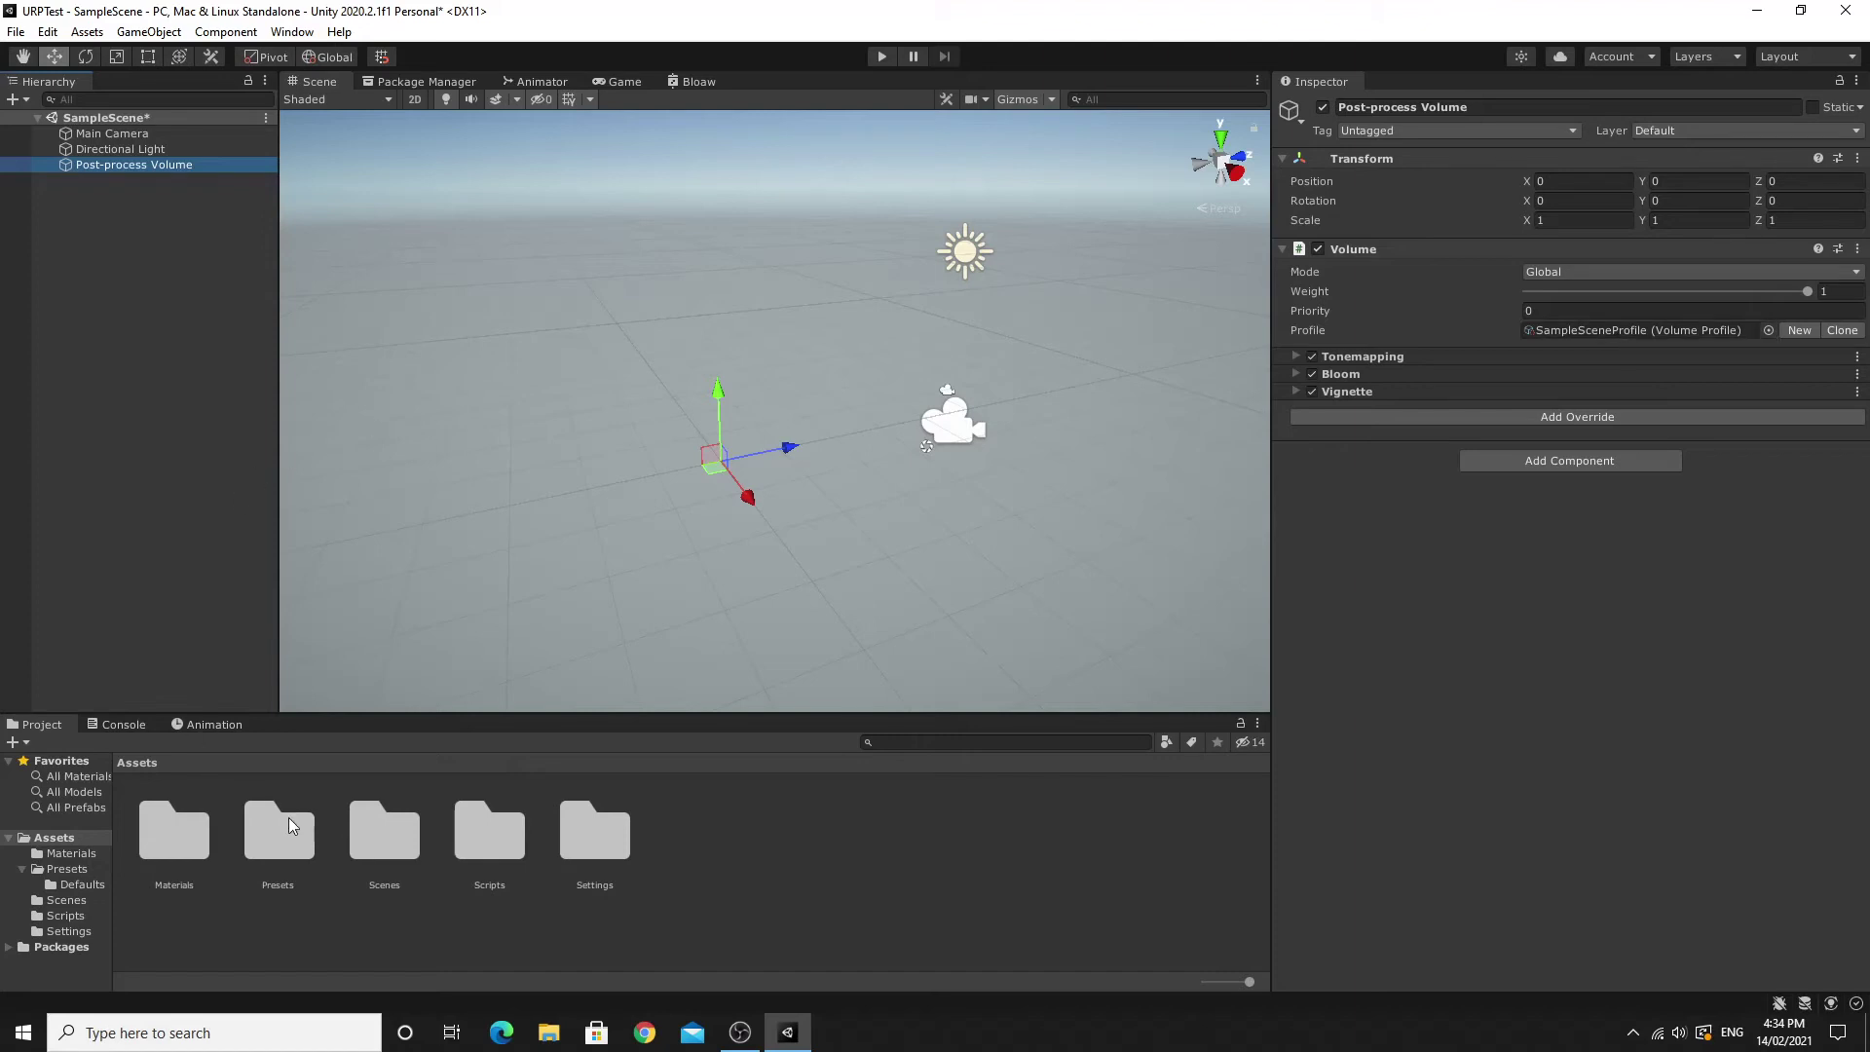
left_click(383, 838)
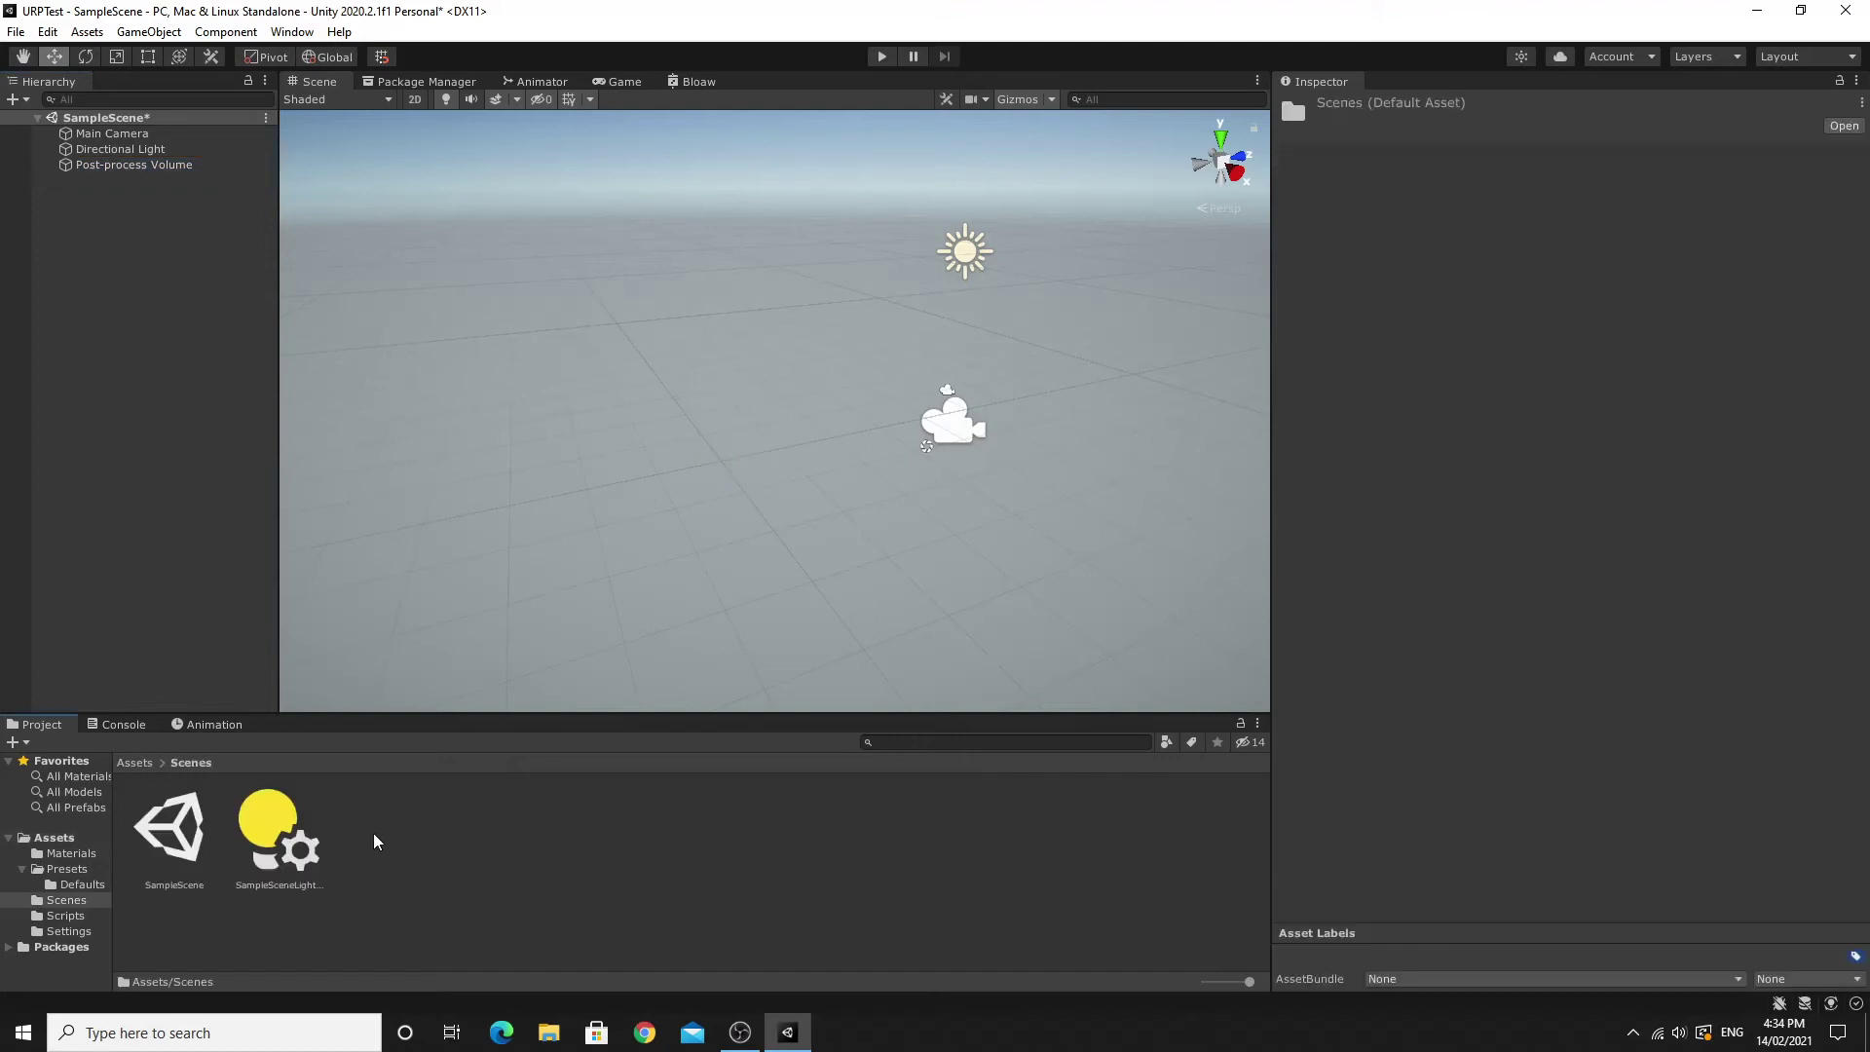
left_click(192, 838)
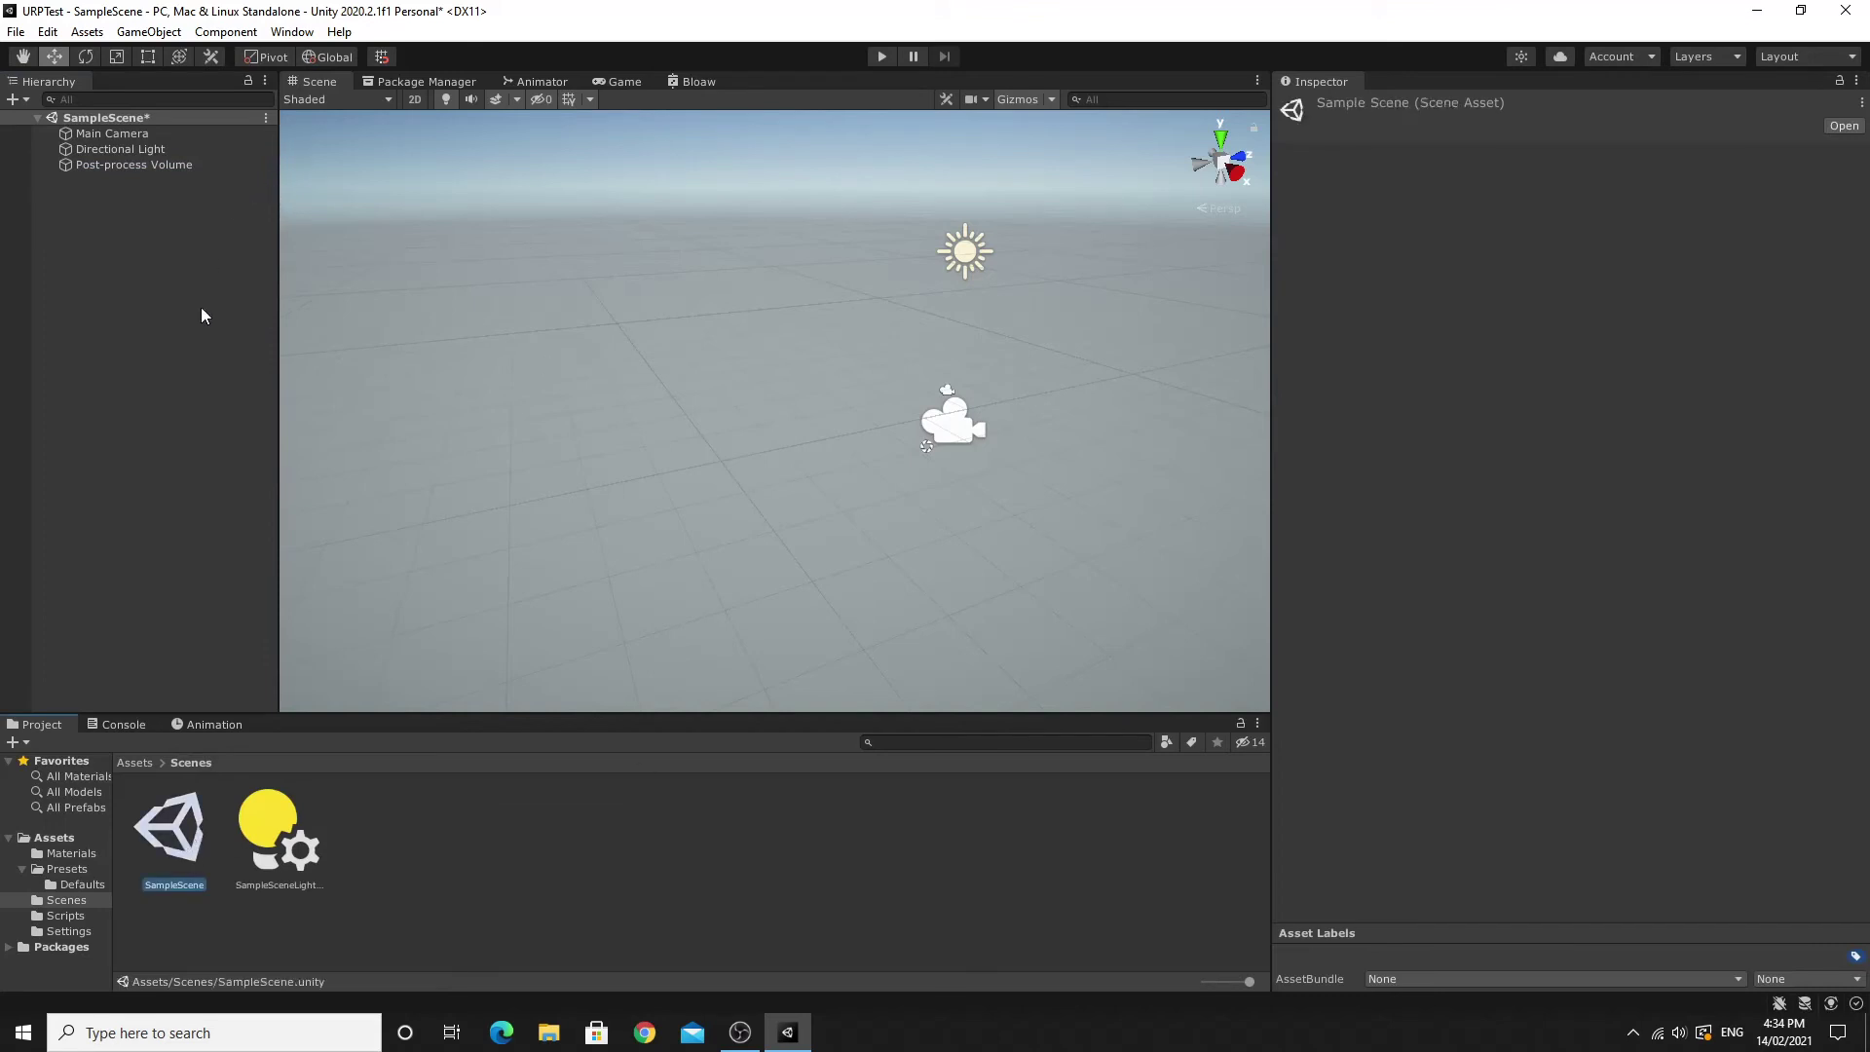
left_click(143, 263)
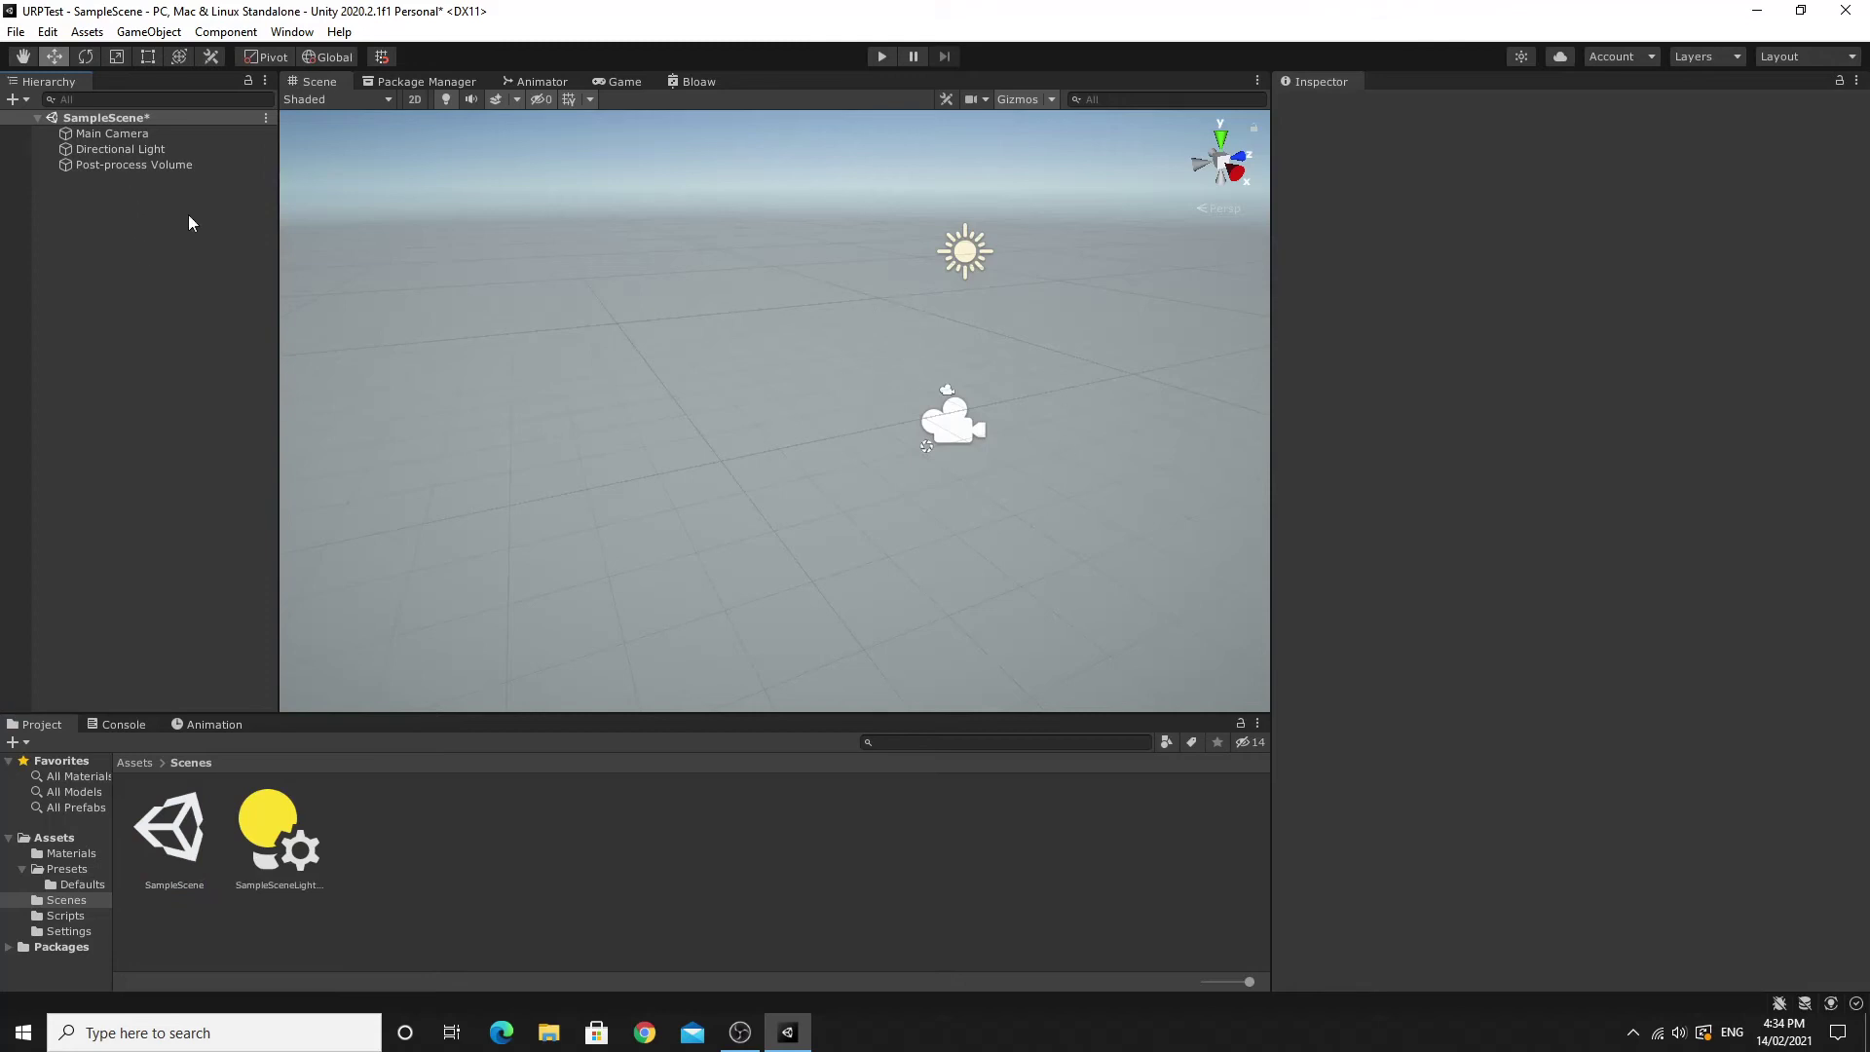
Create a new scene from the Basic (Built-in) template, saving SampleScene's changes first.
left_click(48, 32)
mouse_move(18, 35)
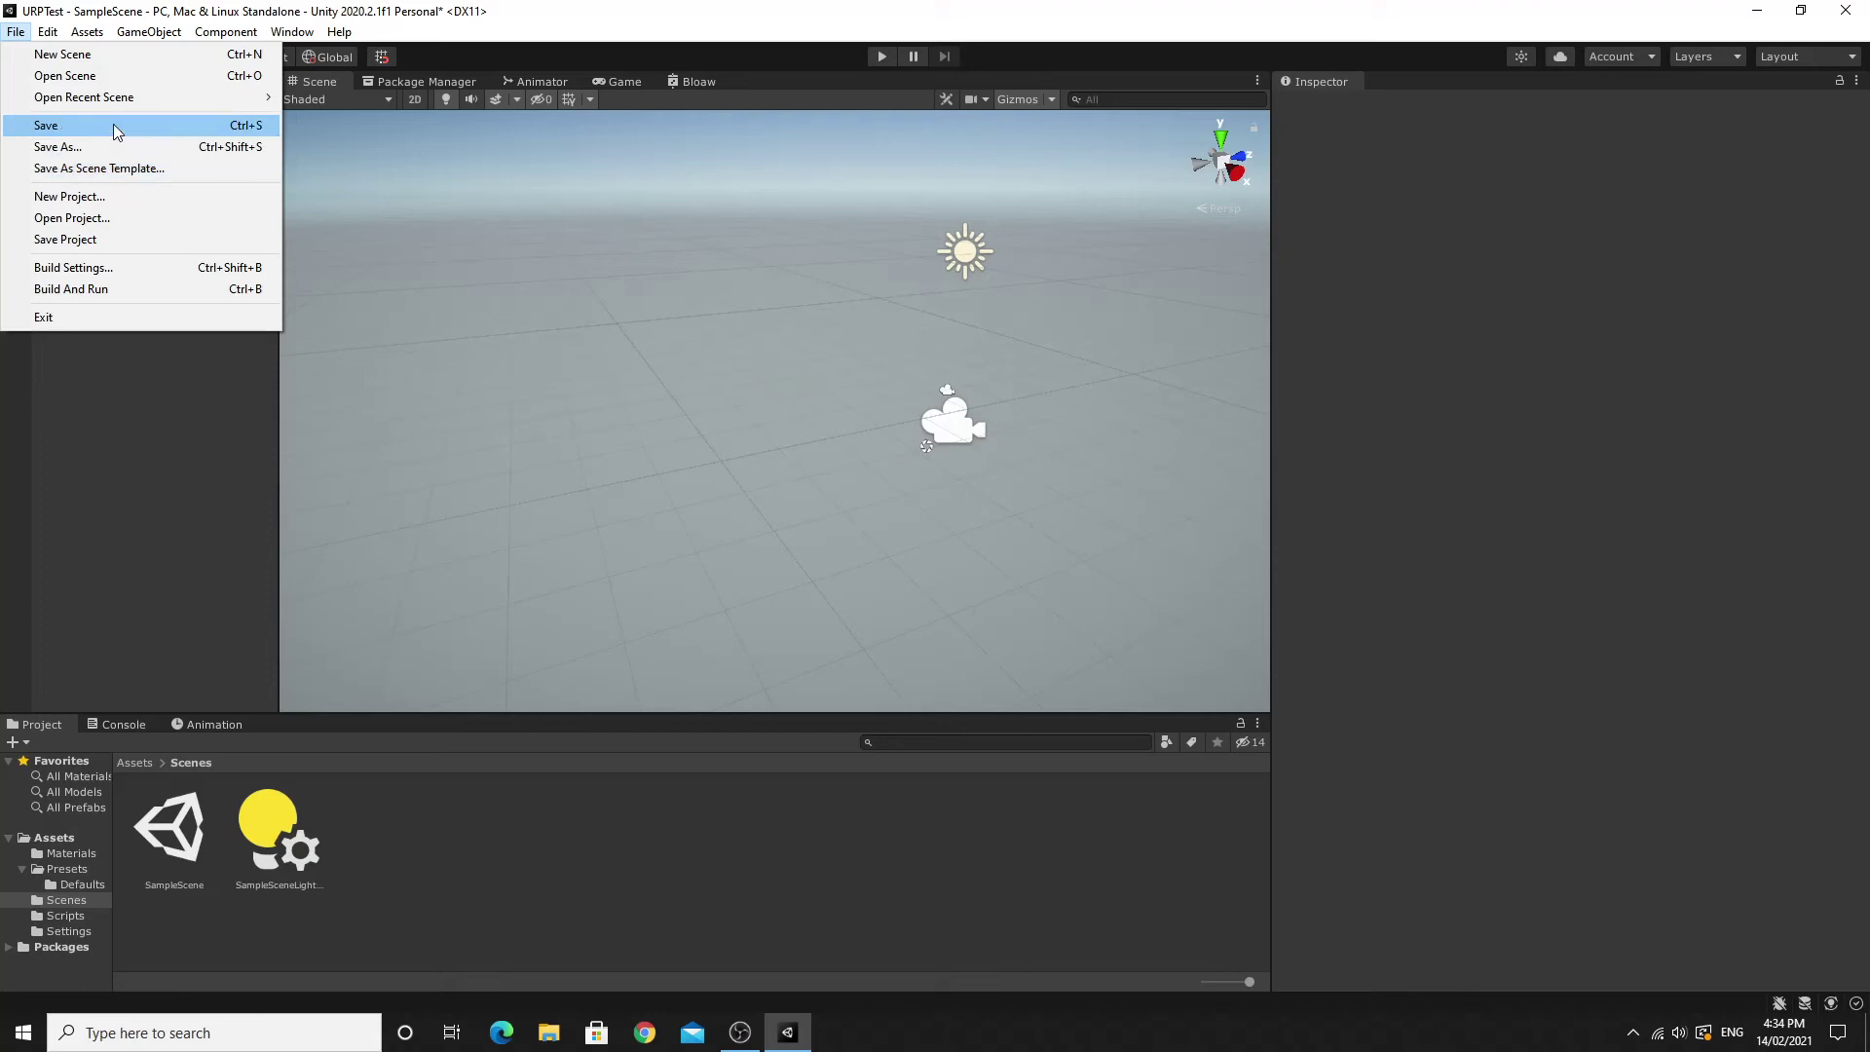
left_click(88, 61)
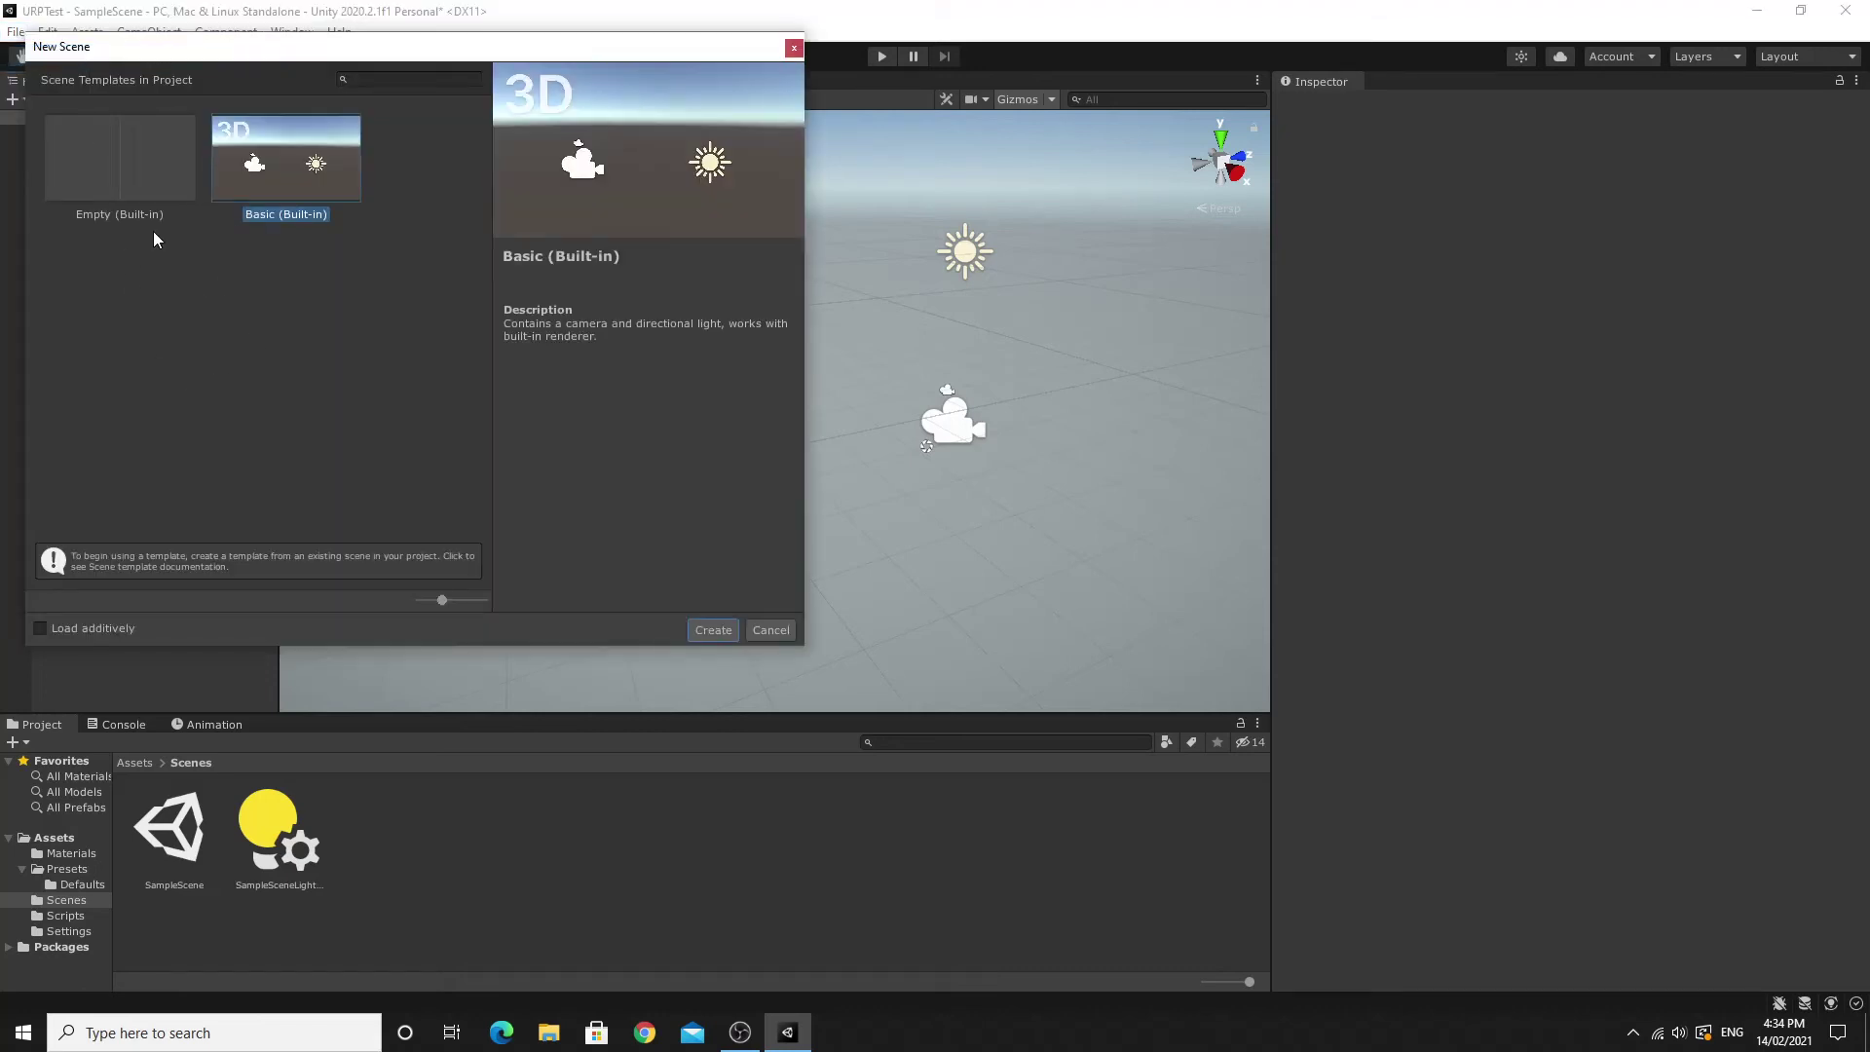
left_click(273, 173)
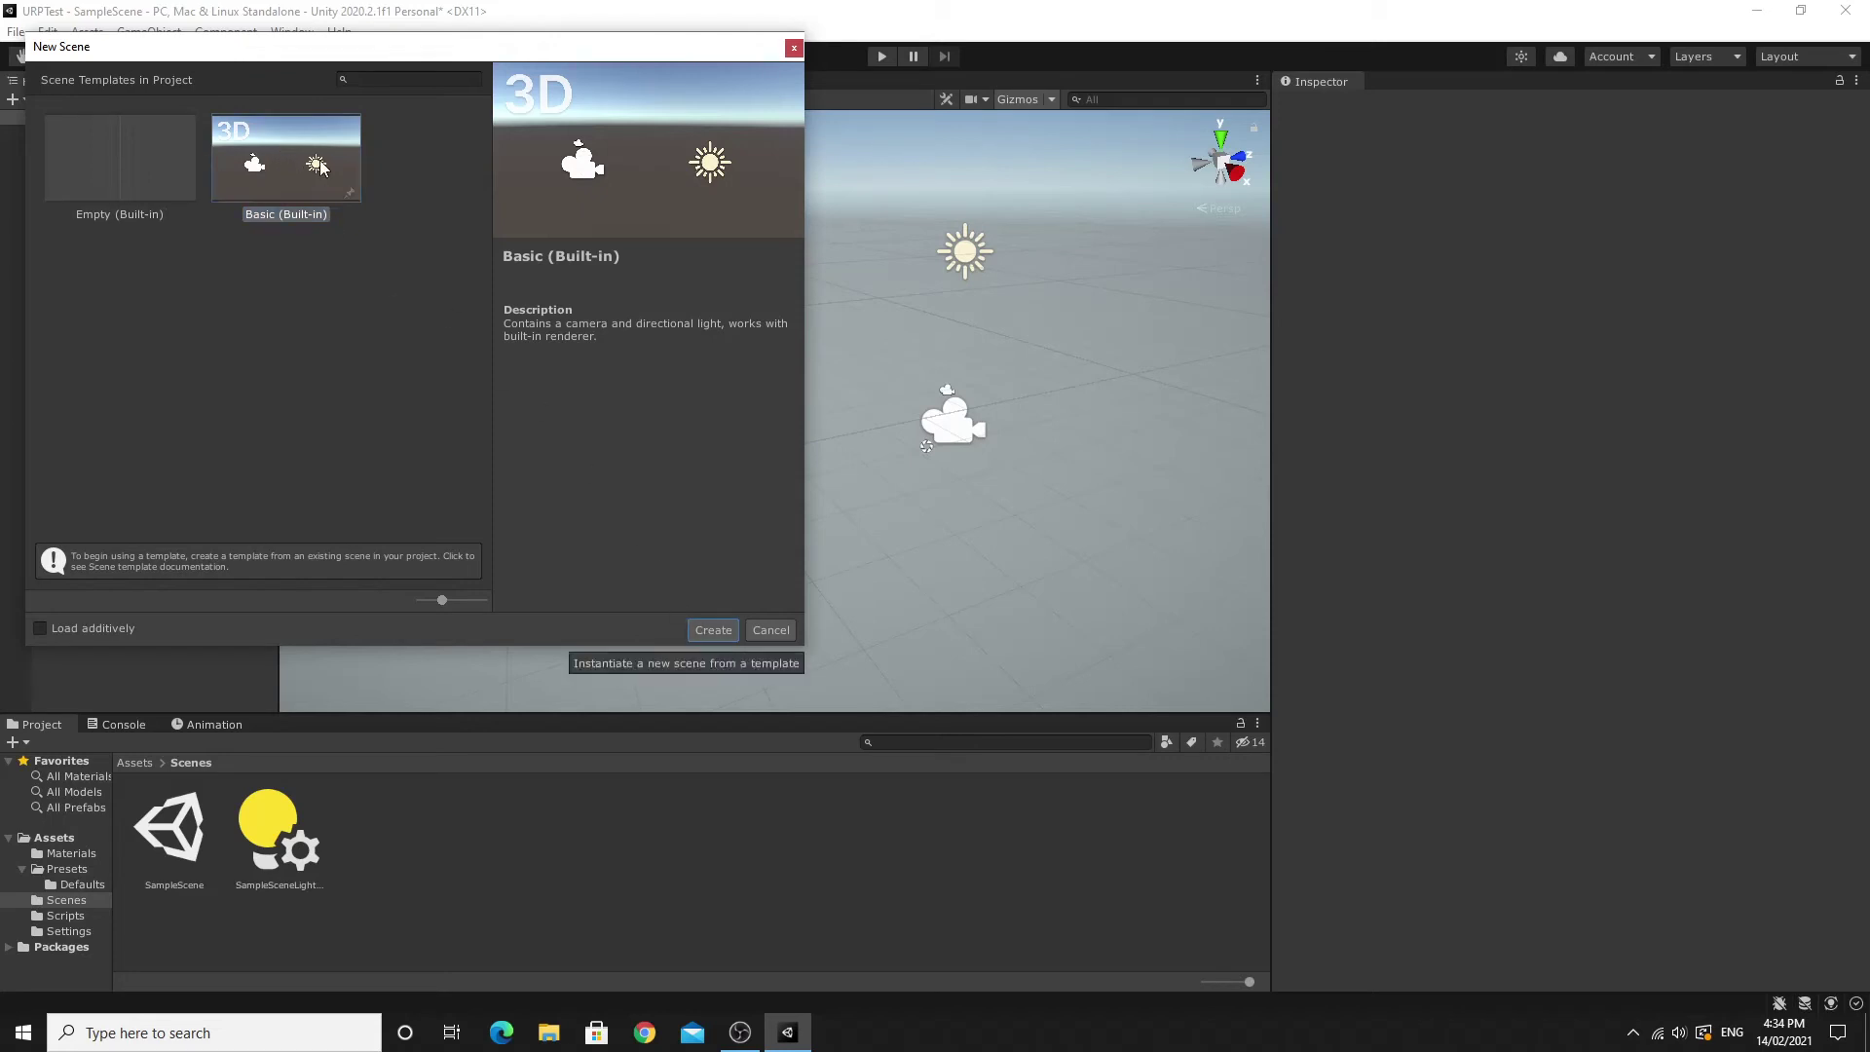
left_click(714, 630)
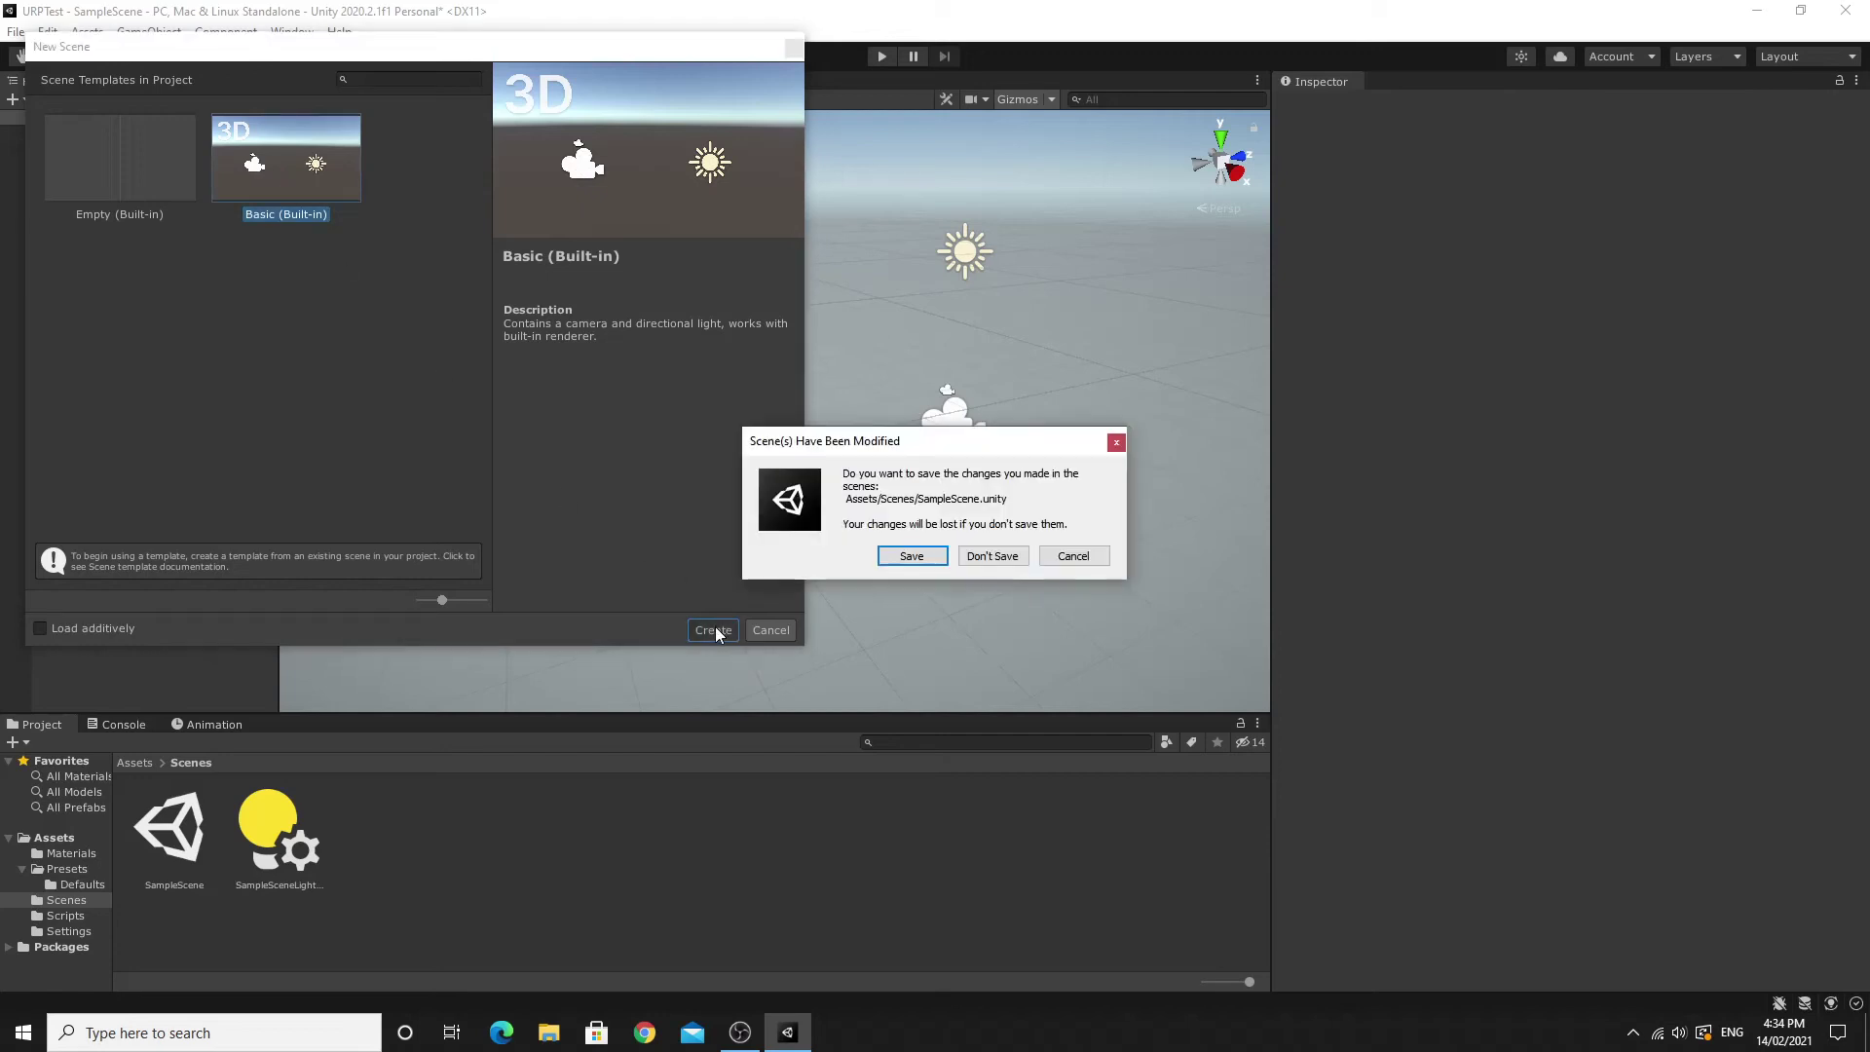
left_click(930, 559)
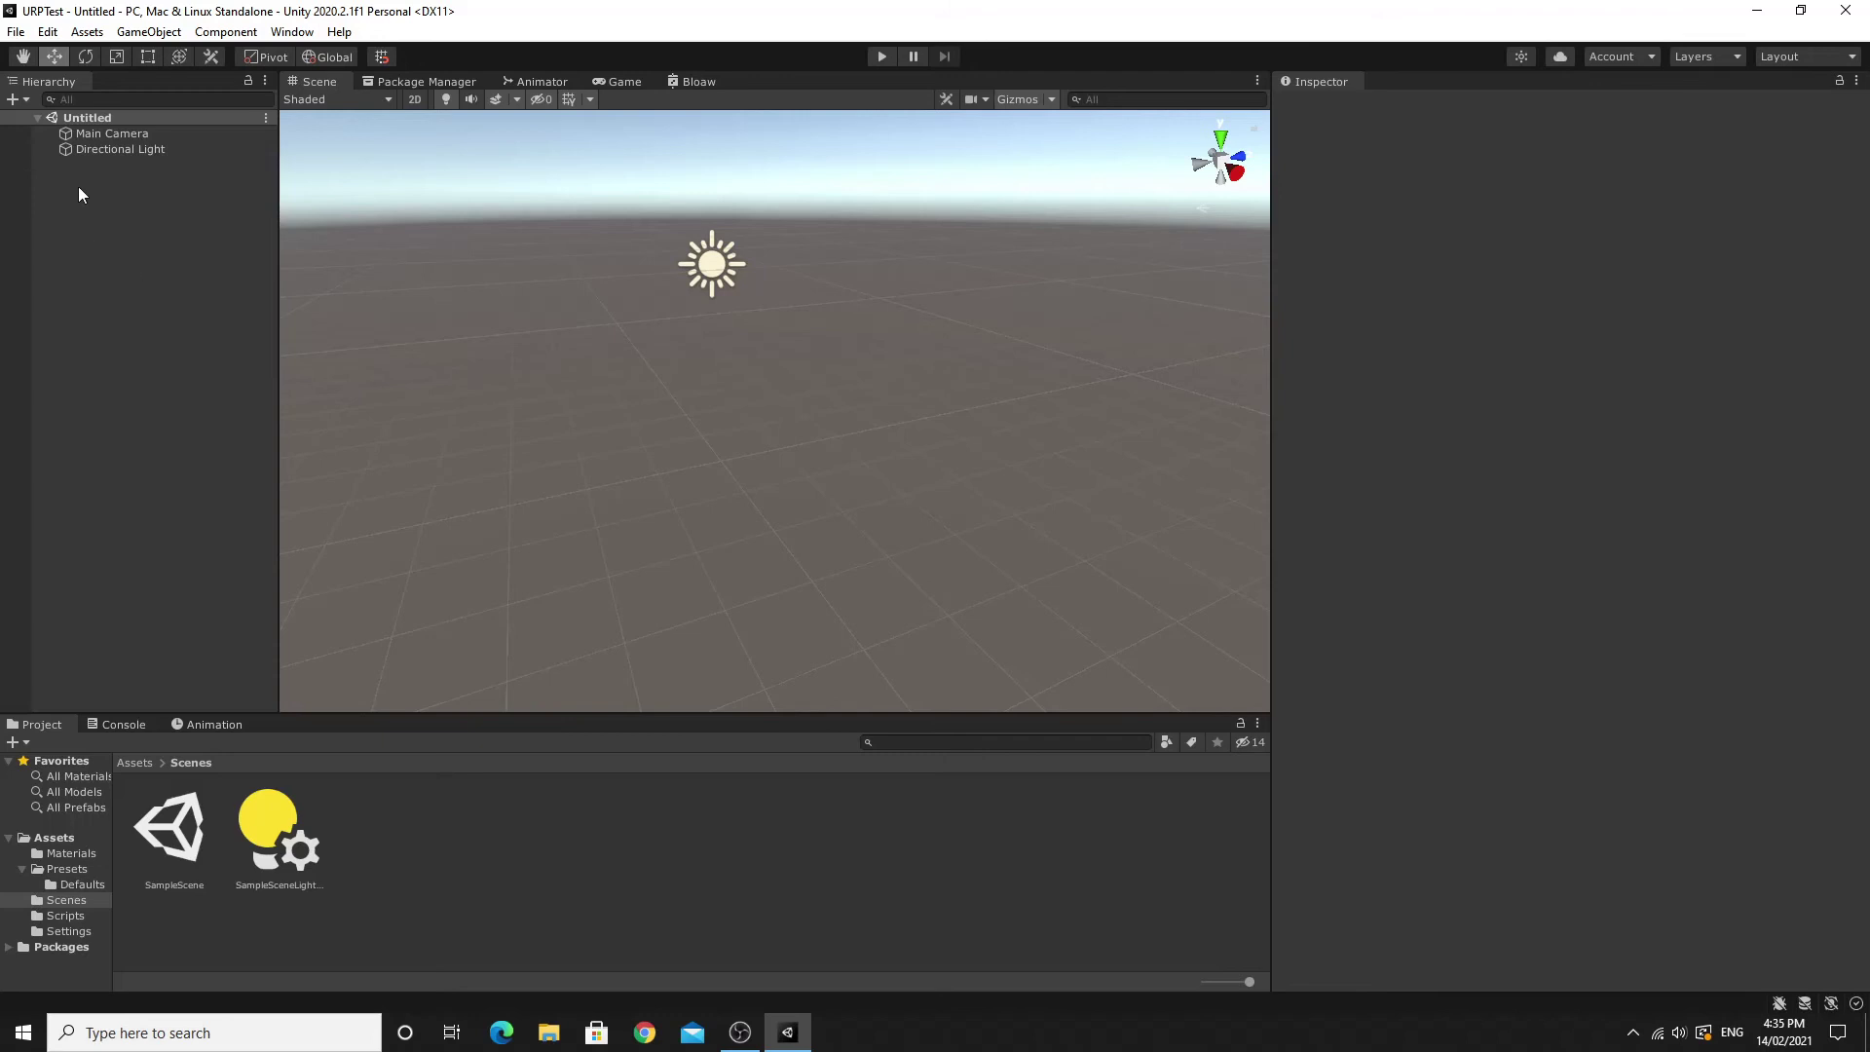
Check the Main Camera and Directional Light, then add a Global Volume keeping its default name.
left_click(101, 135)
left_click(113, 151)
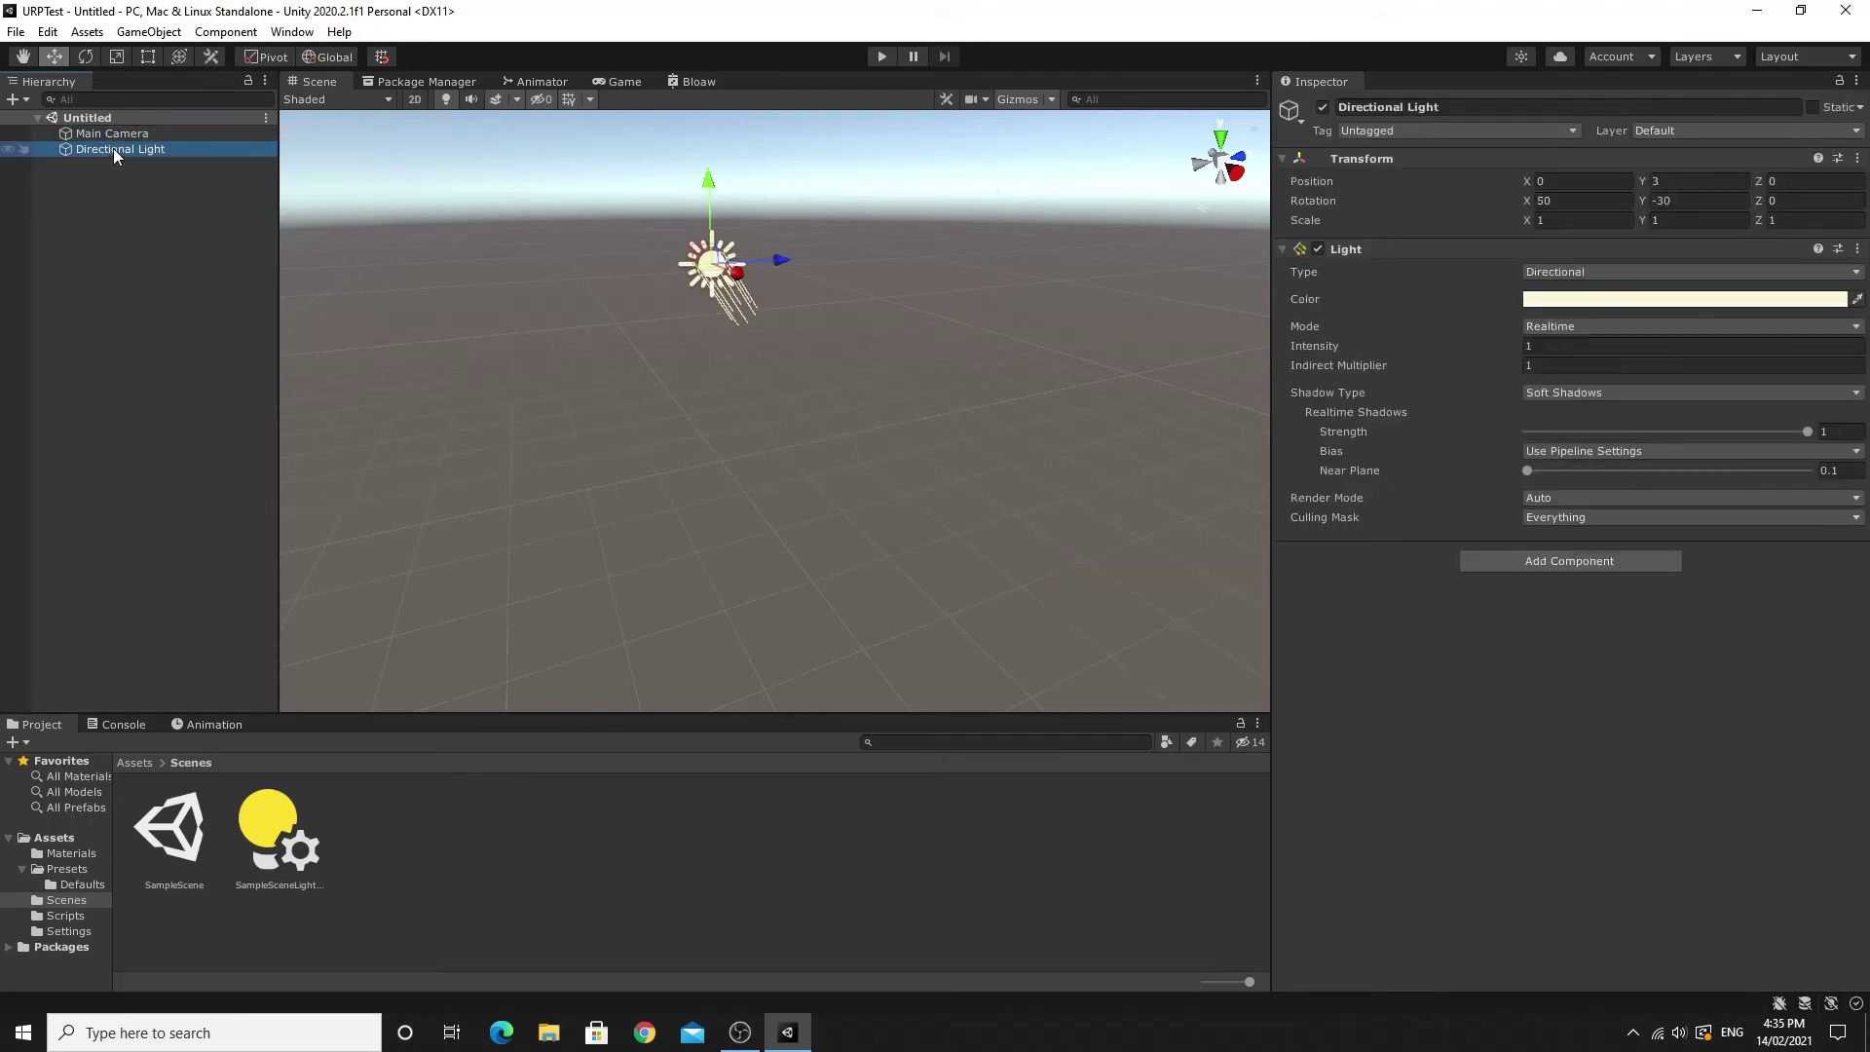
left_click(111, 210)
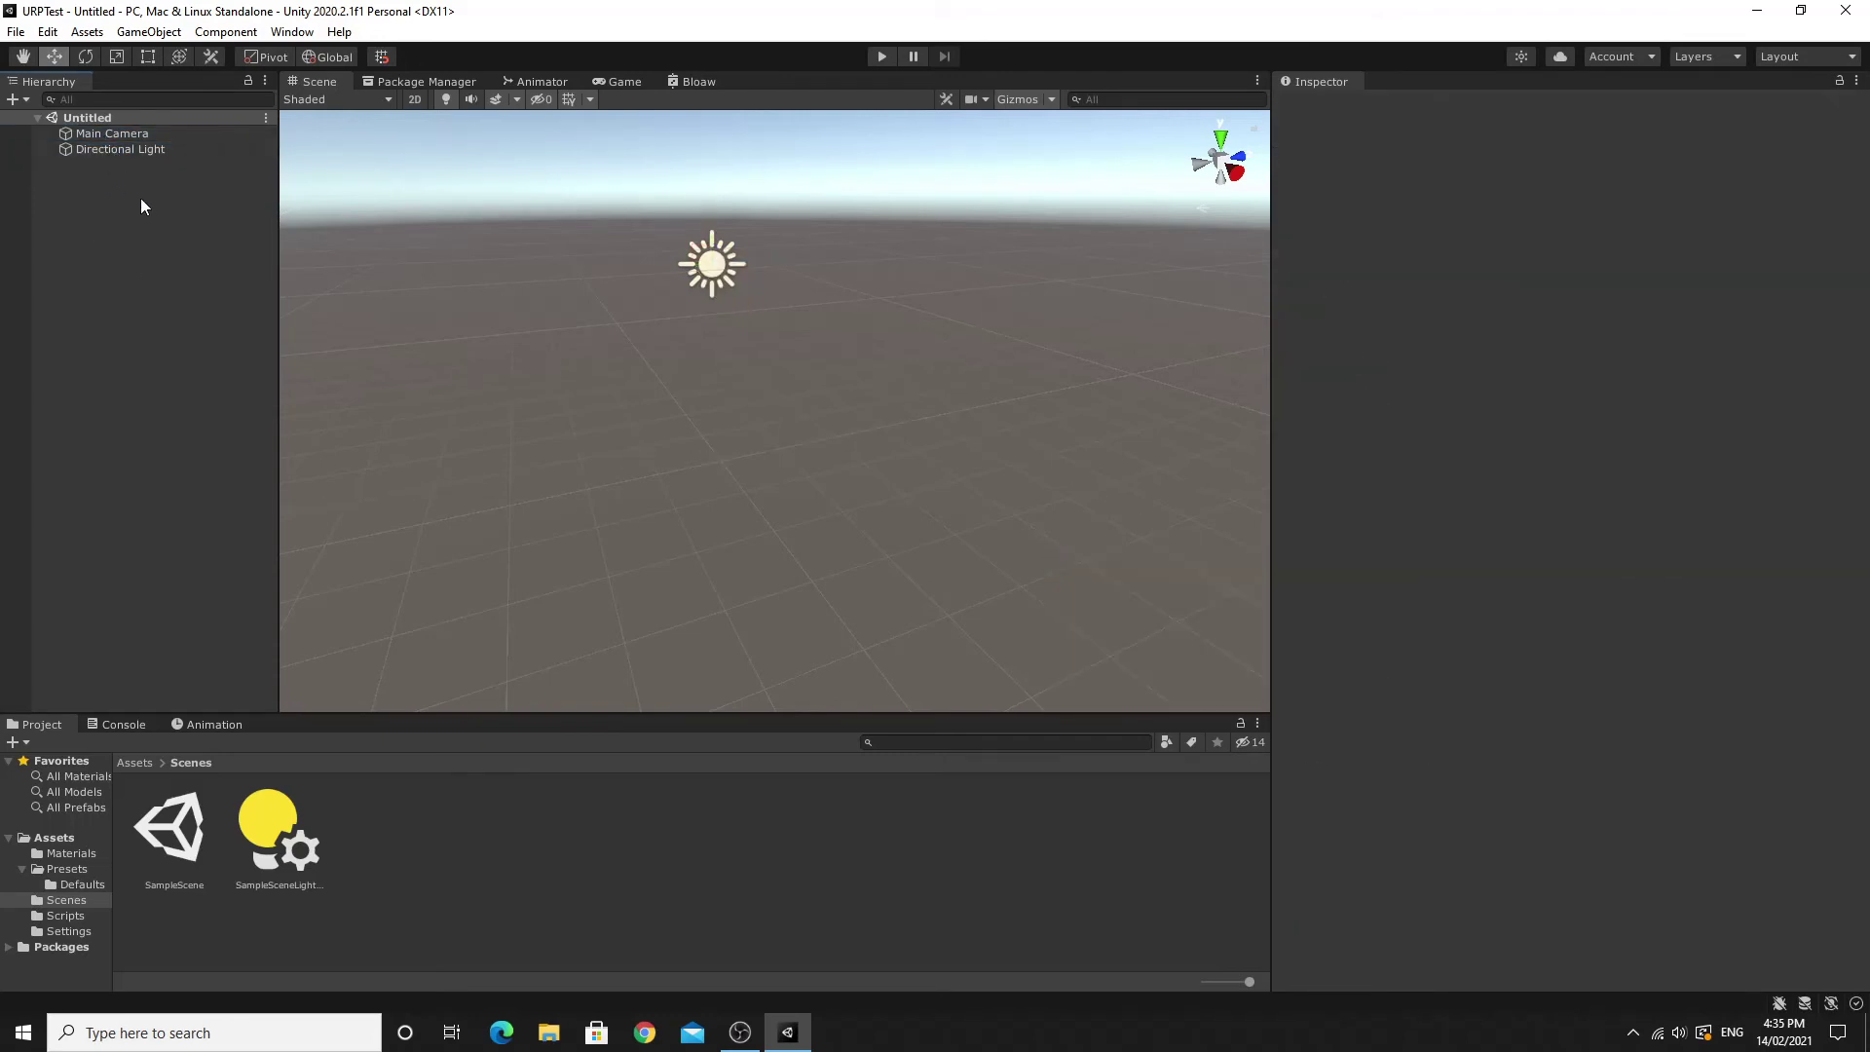
left_click(175, 34)
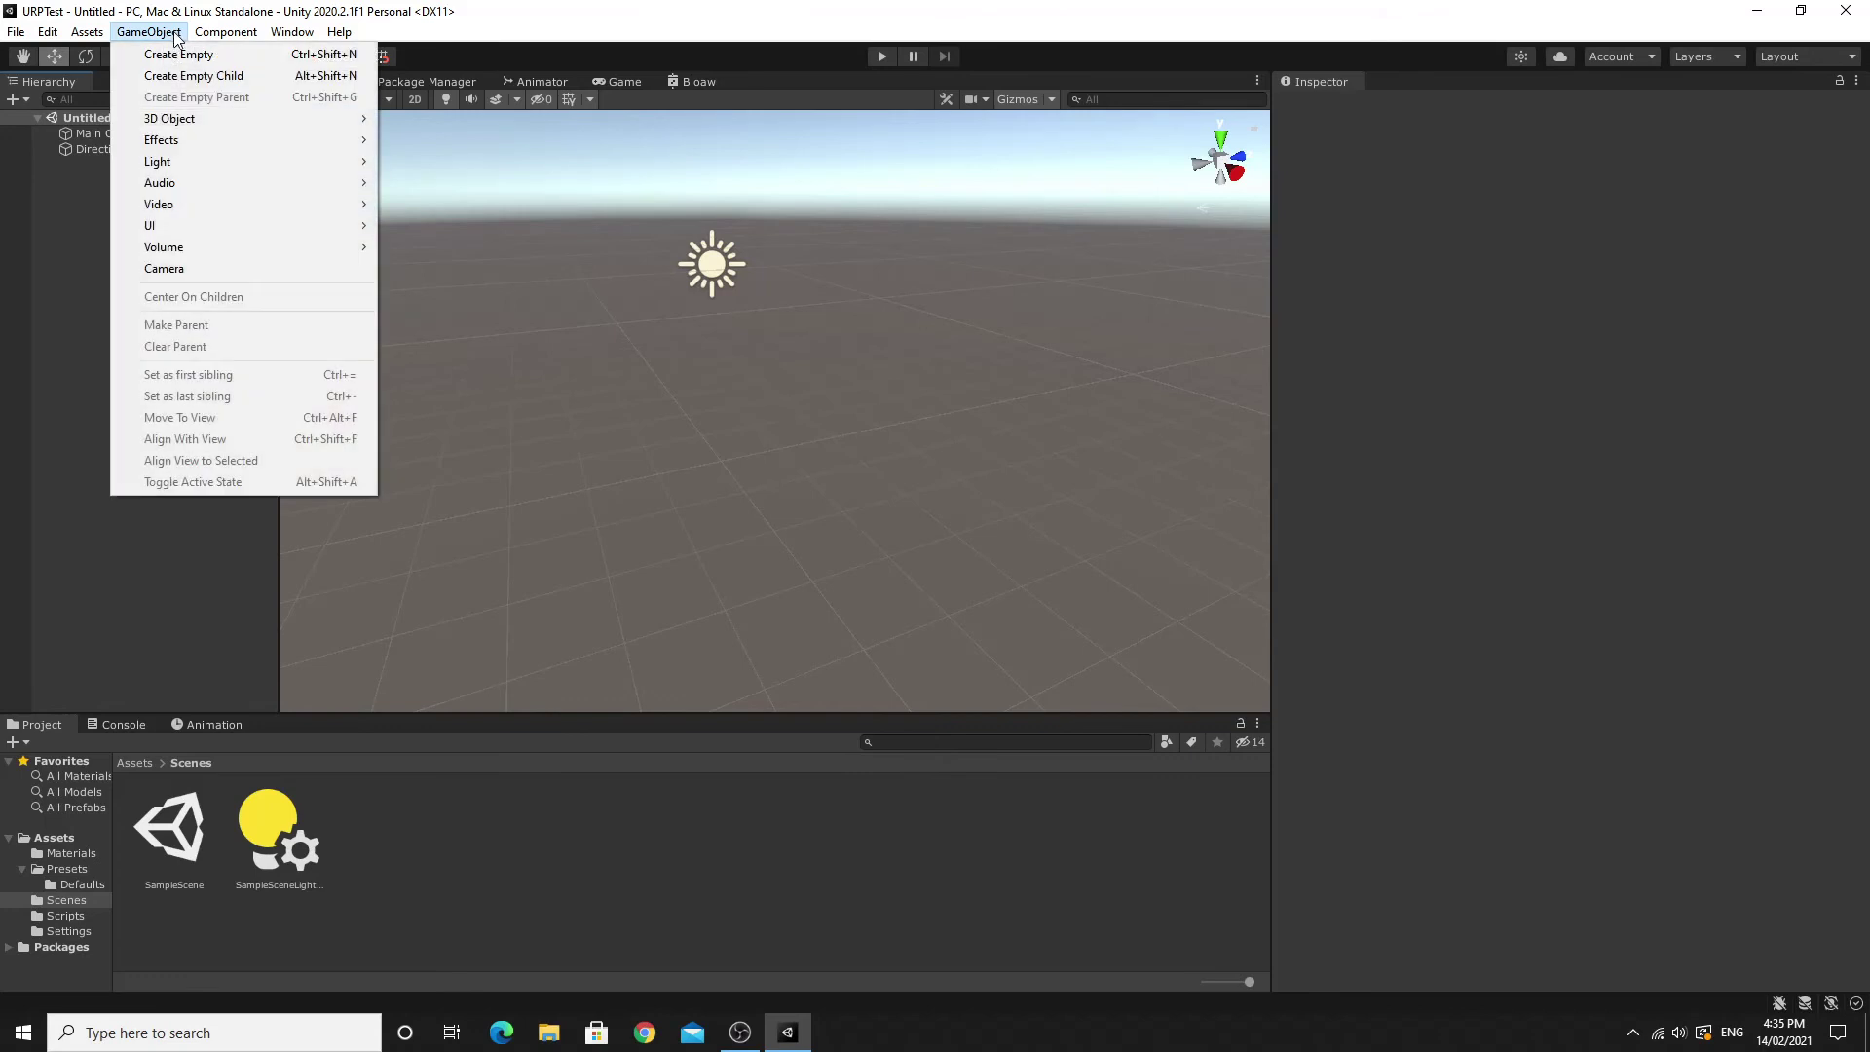
mouse_move(193, 252)
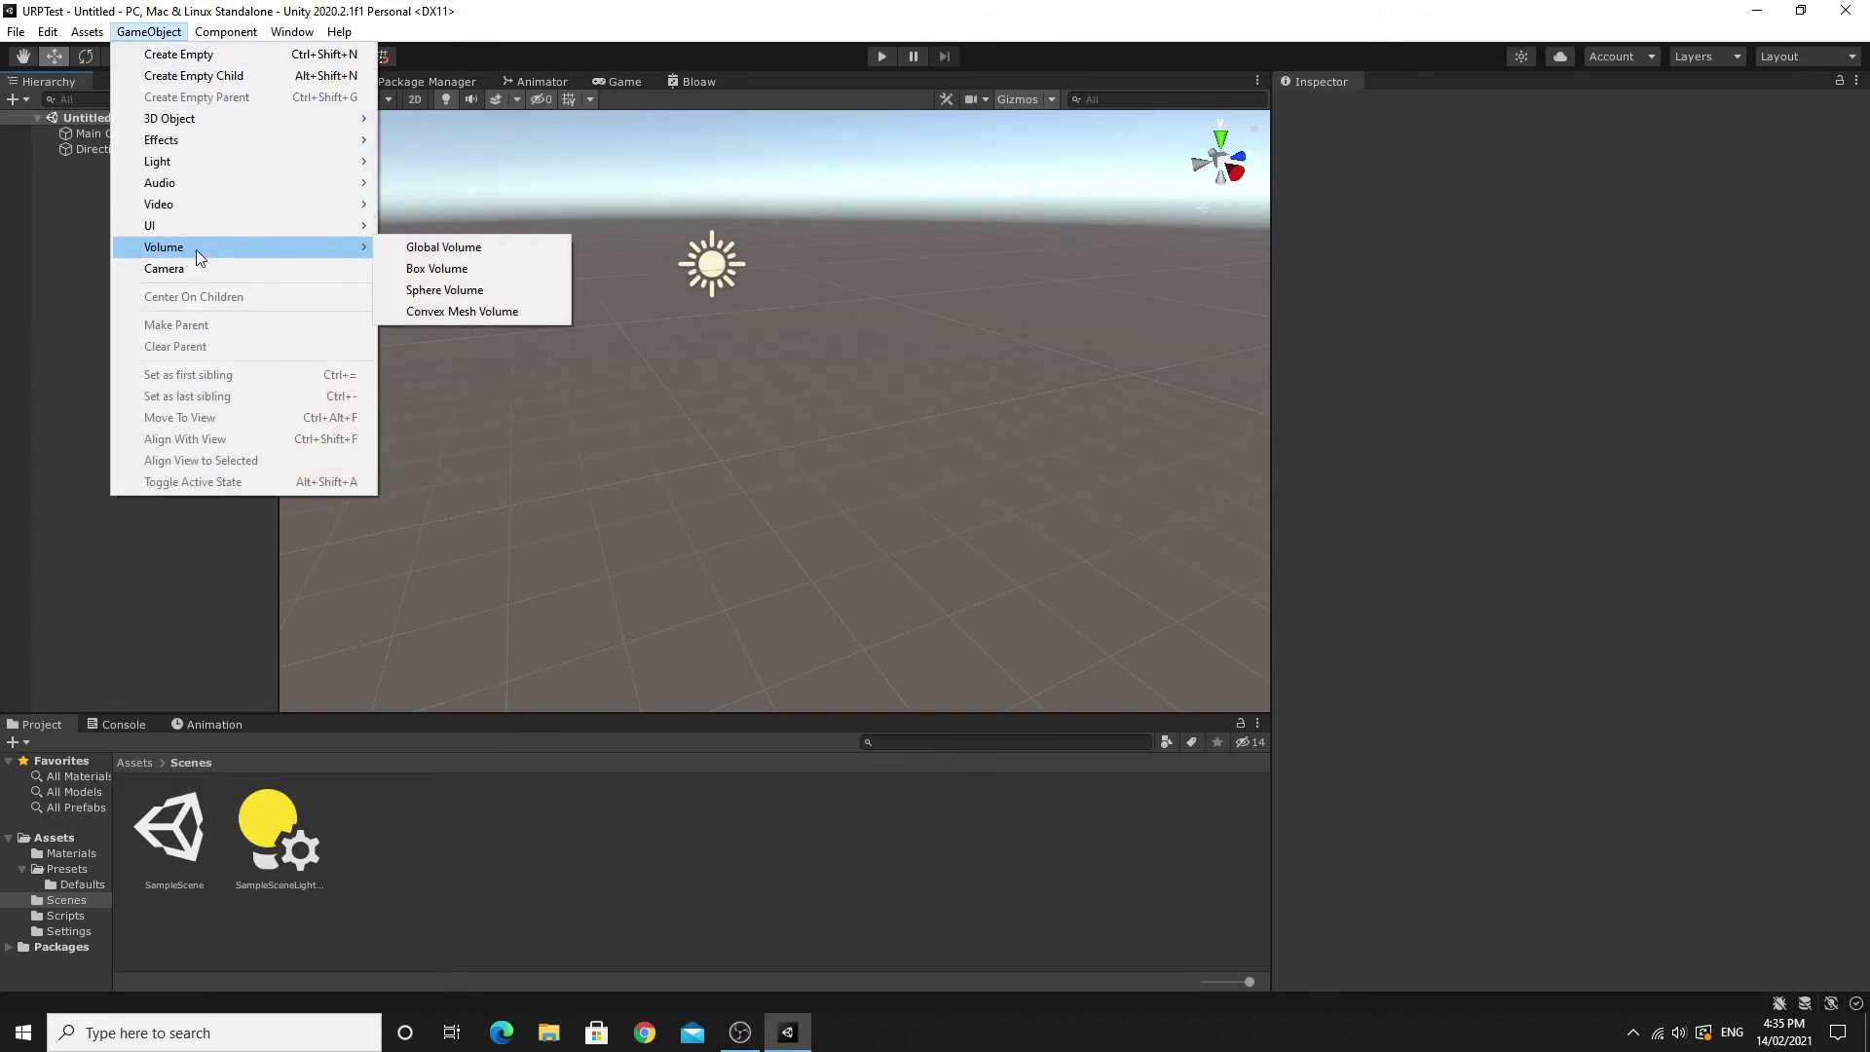
left_click(432, 255)
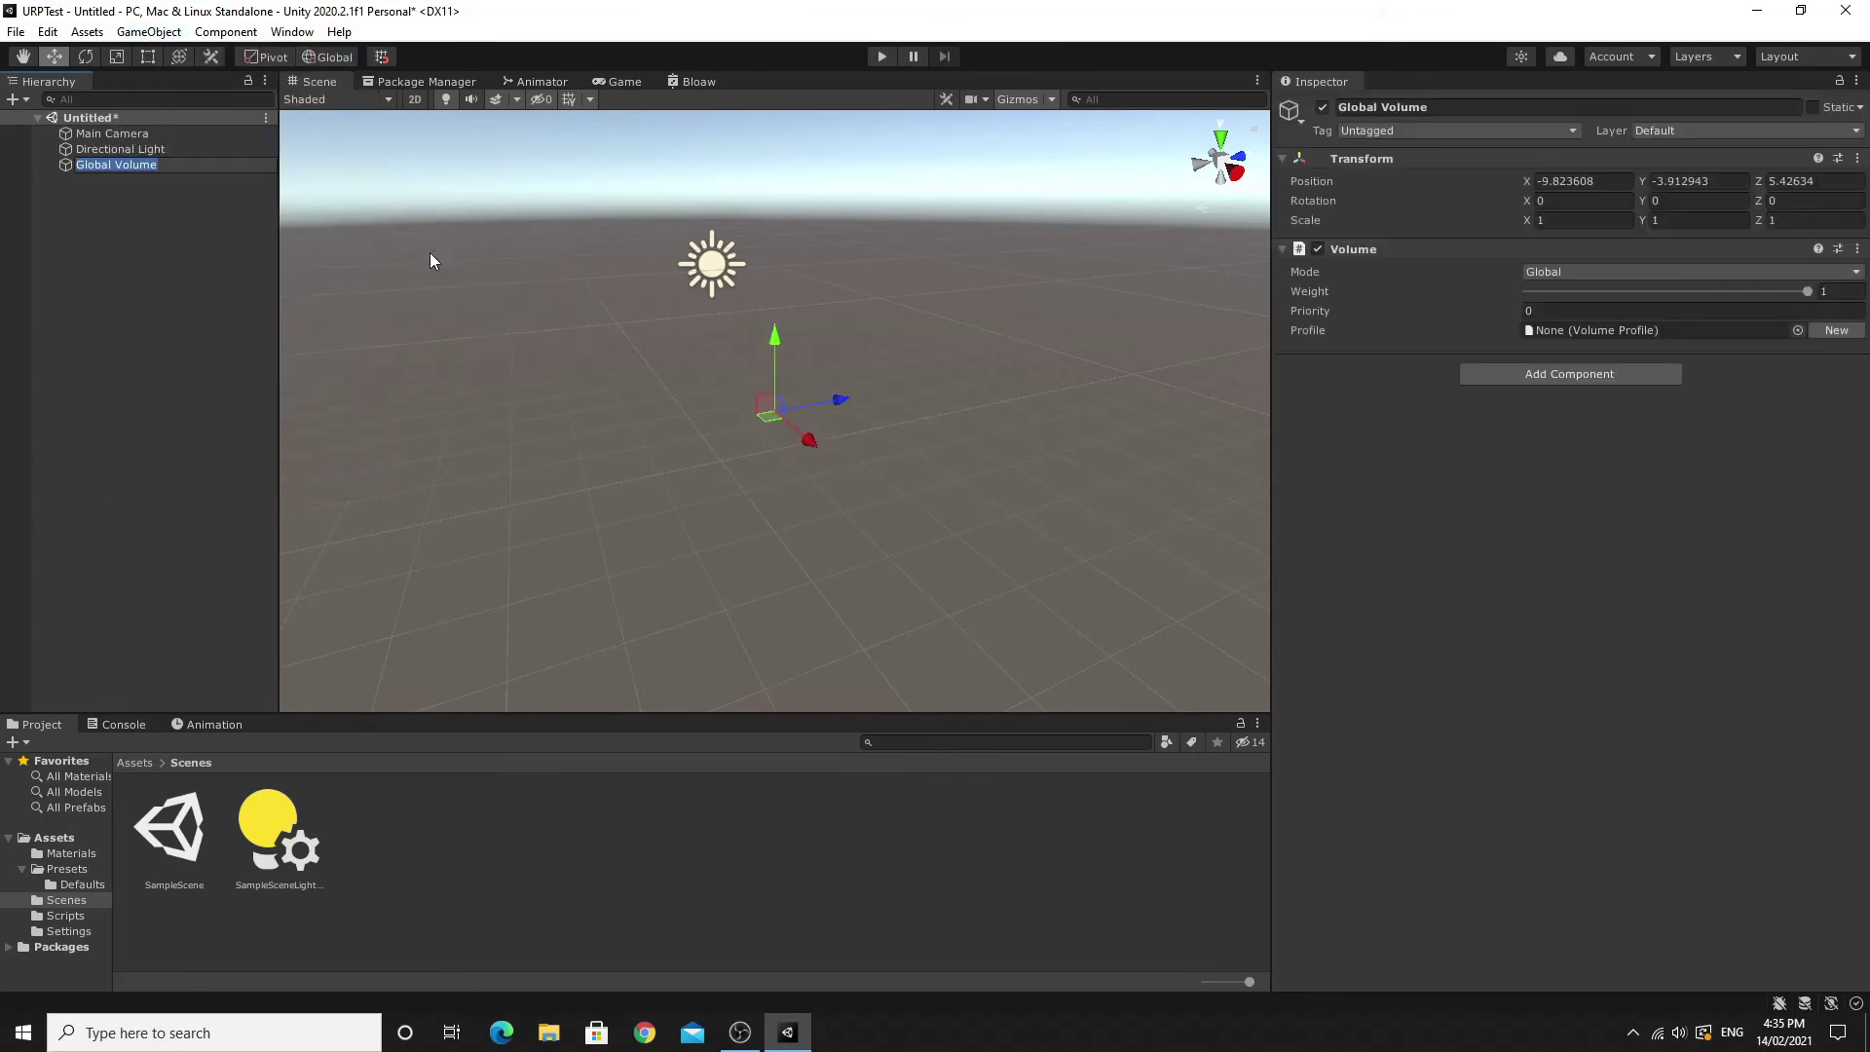
left_click(113, 167)
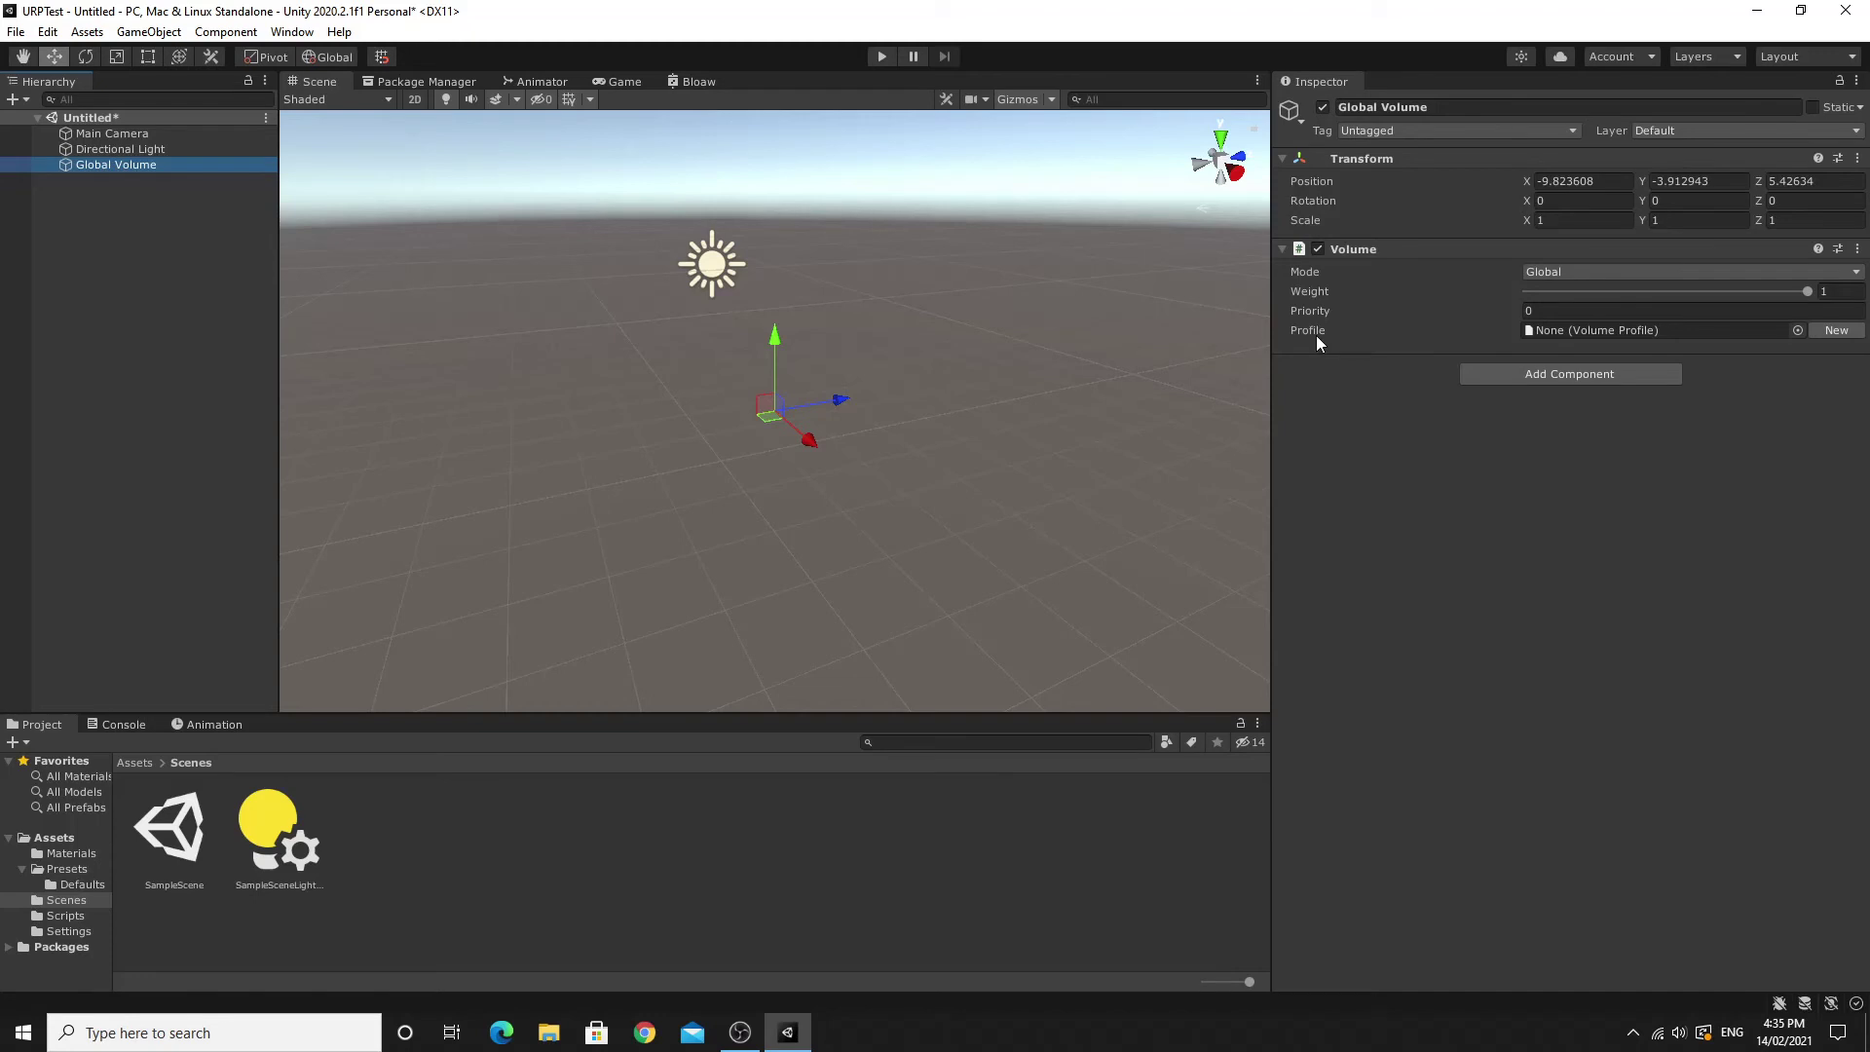
Assign SampleSceneProfile to the Global Volume's Profile field.
left_click(1798, 331)
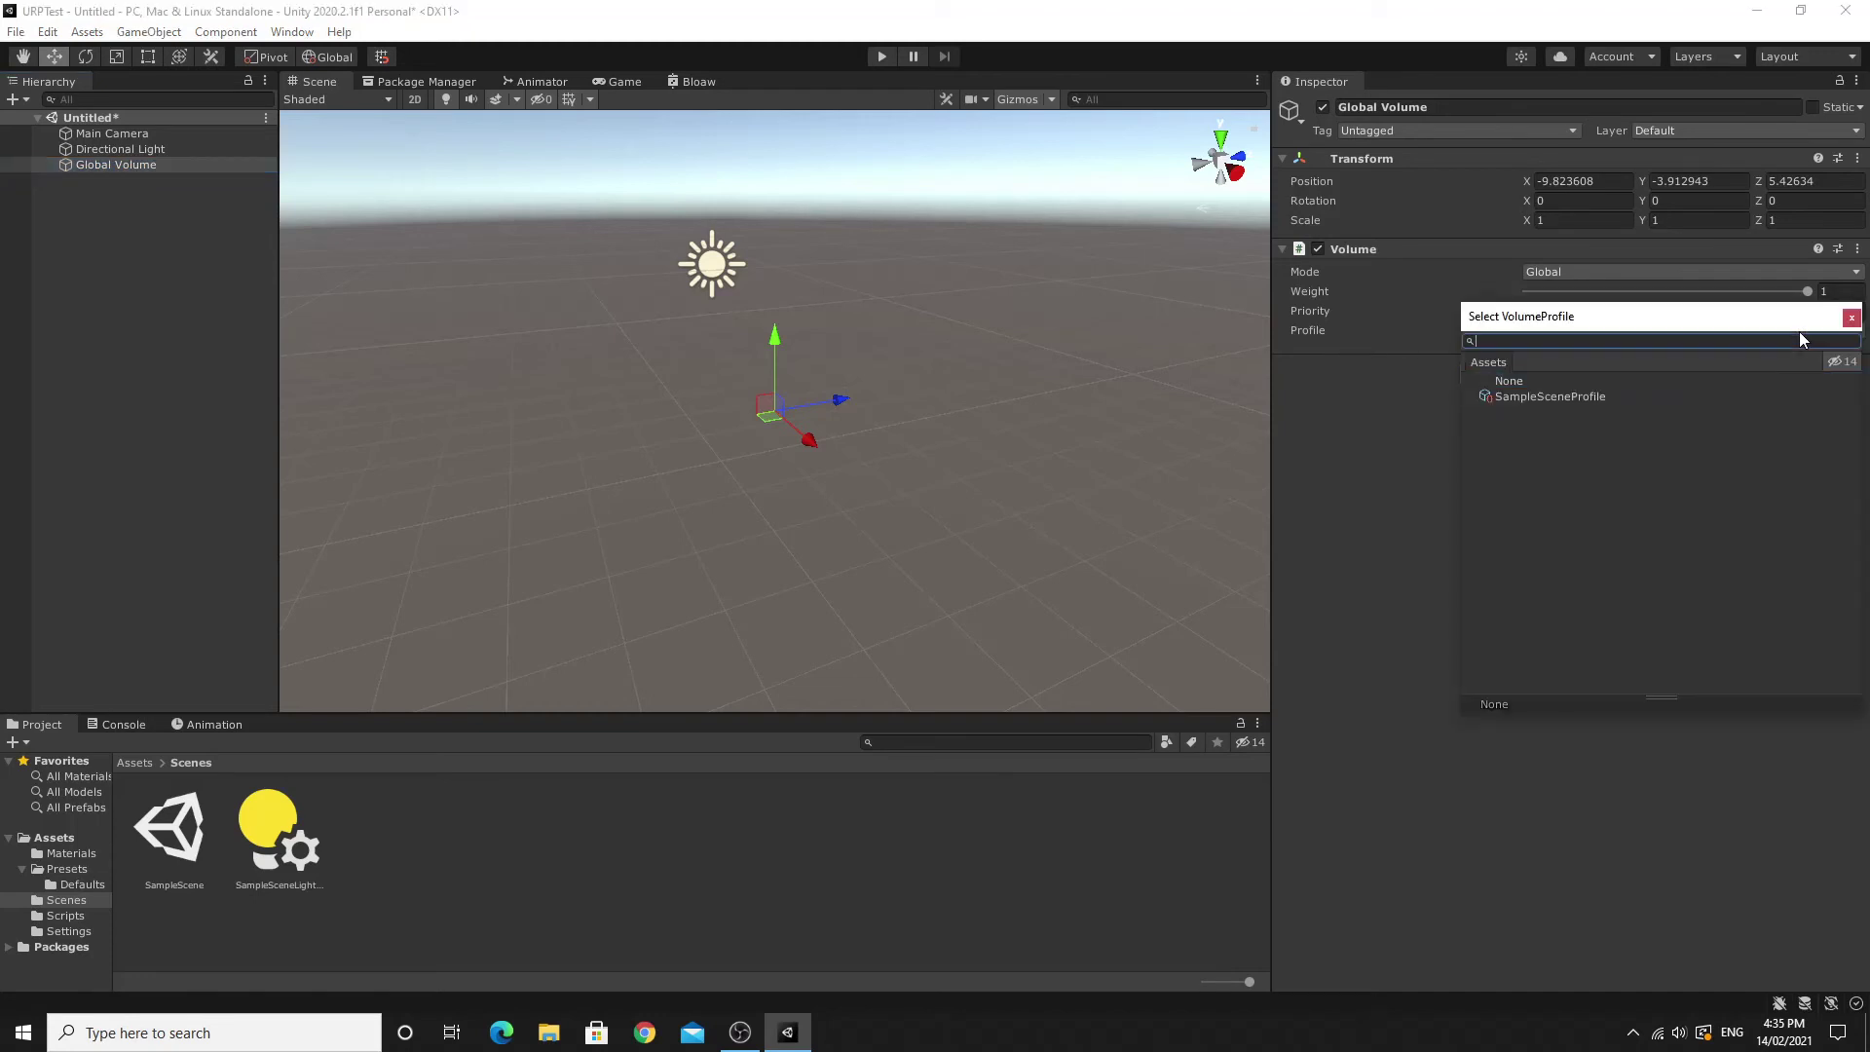
left_click(1514, 398)
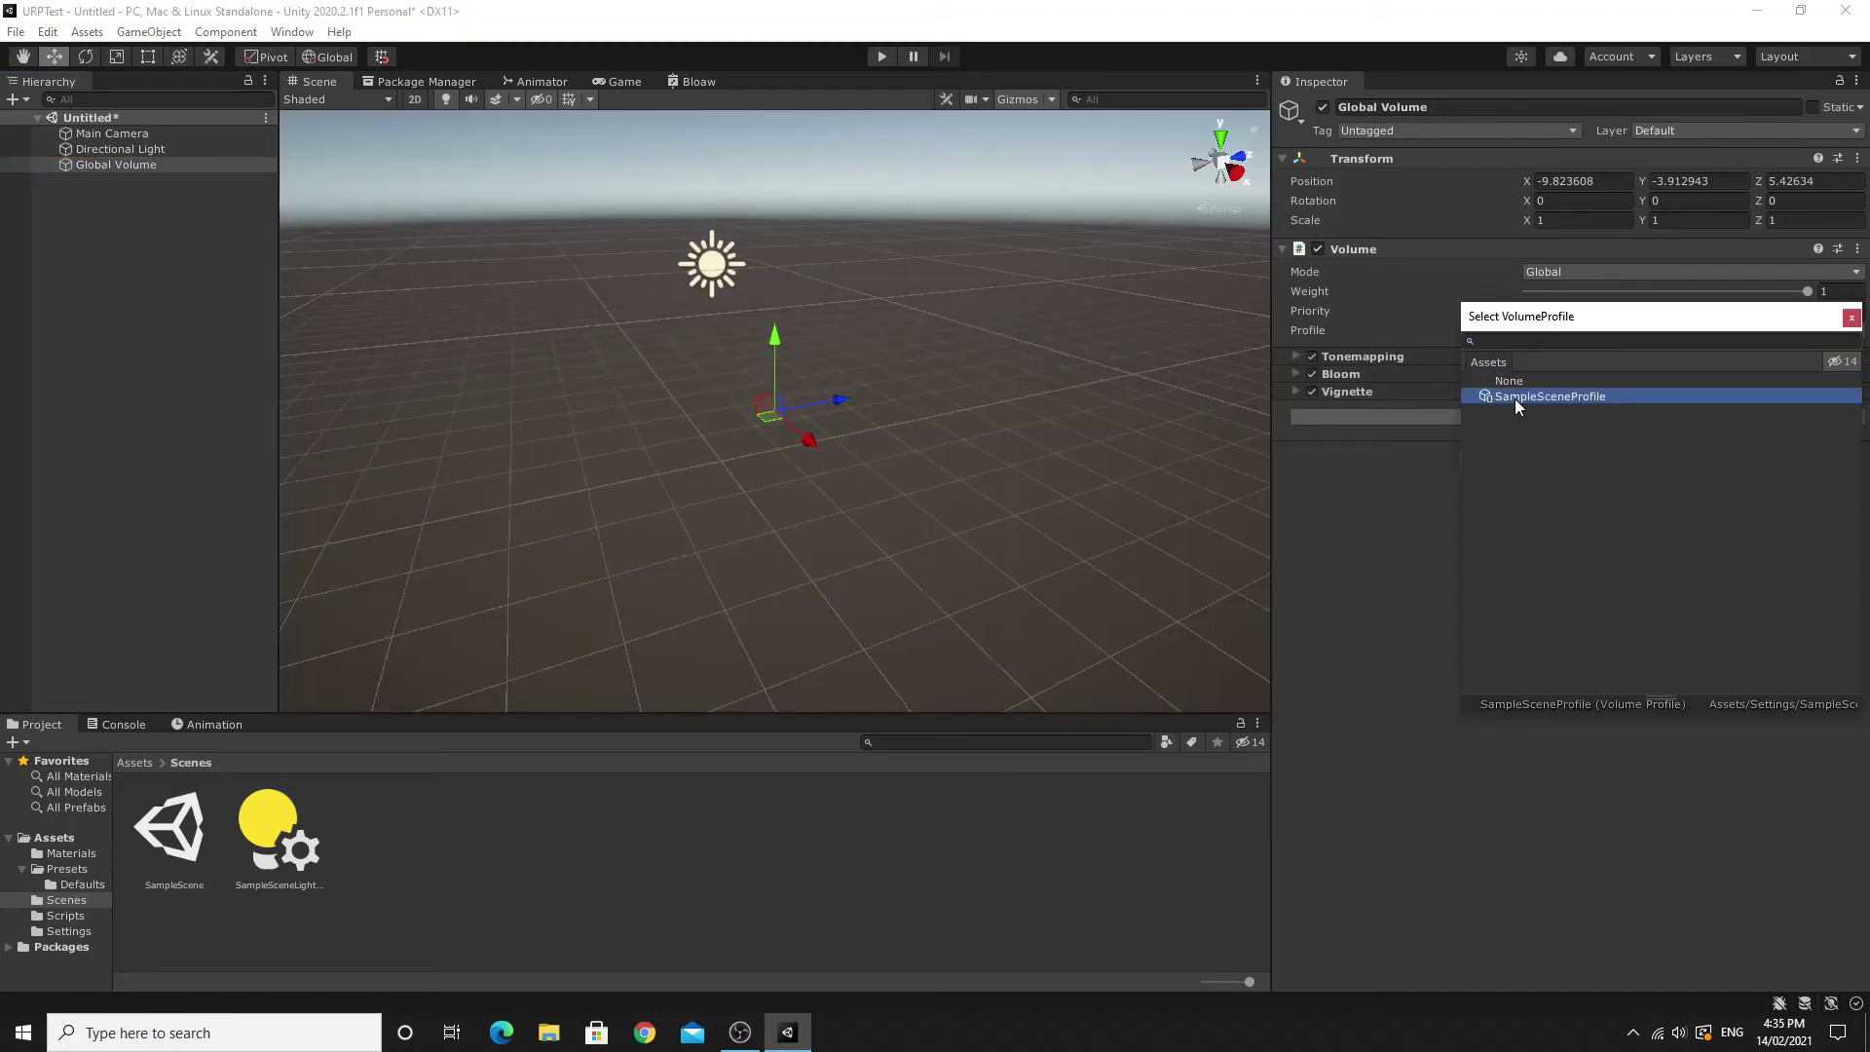
left_click(1417, 522)
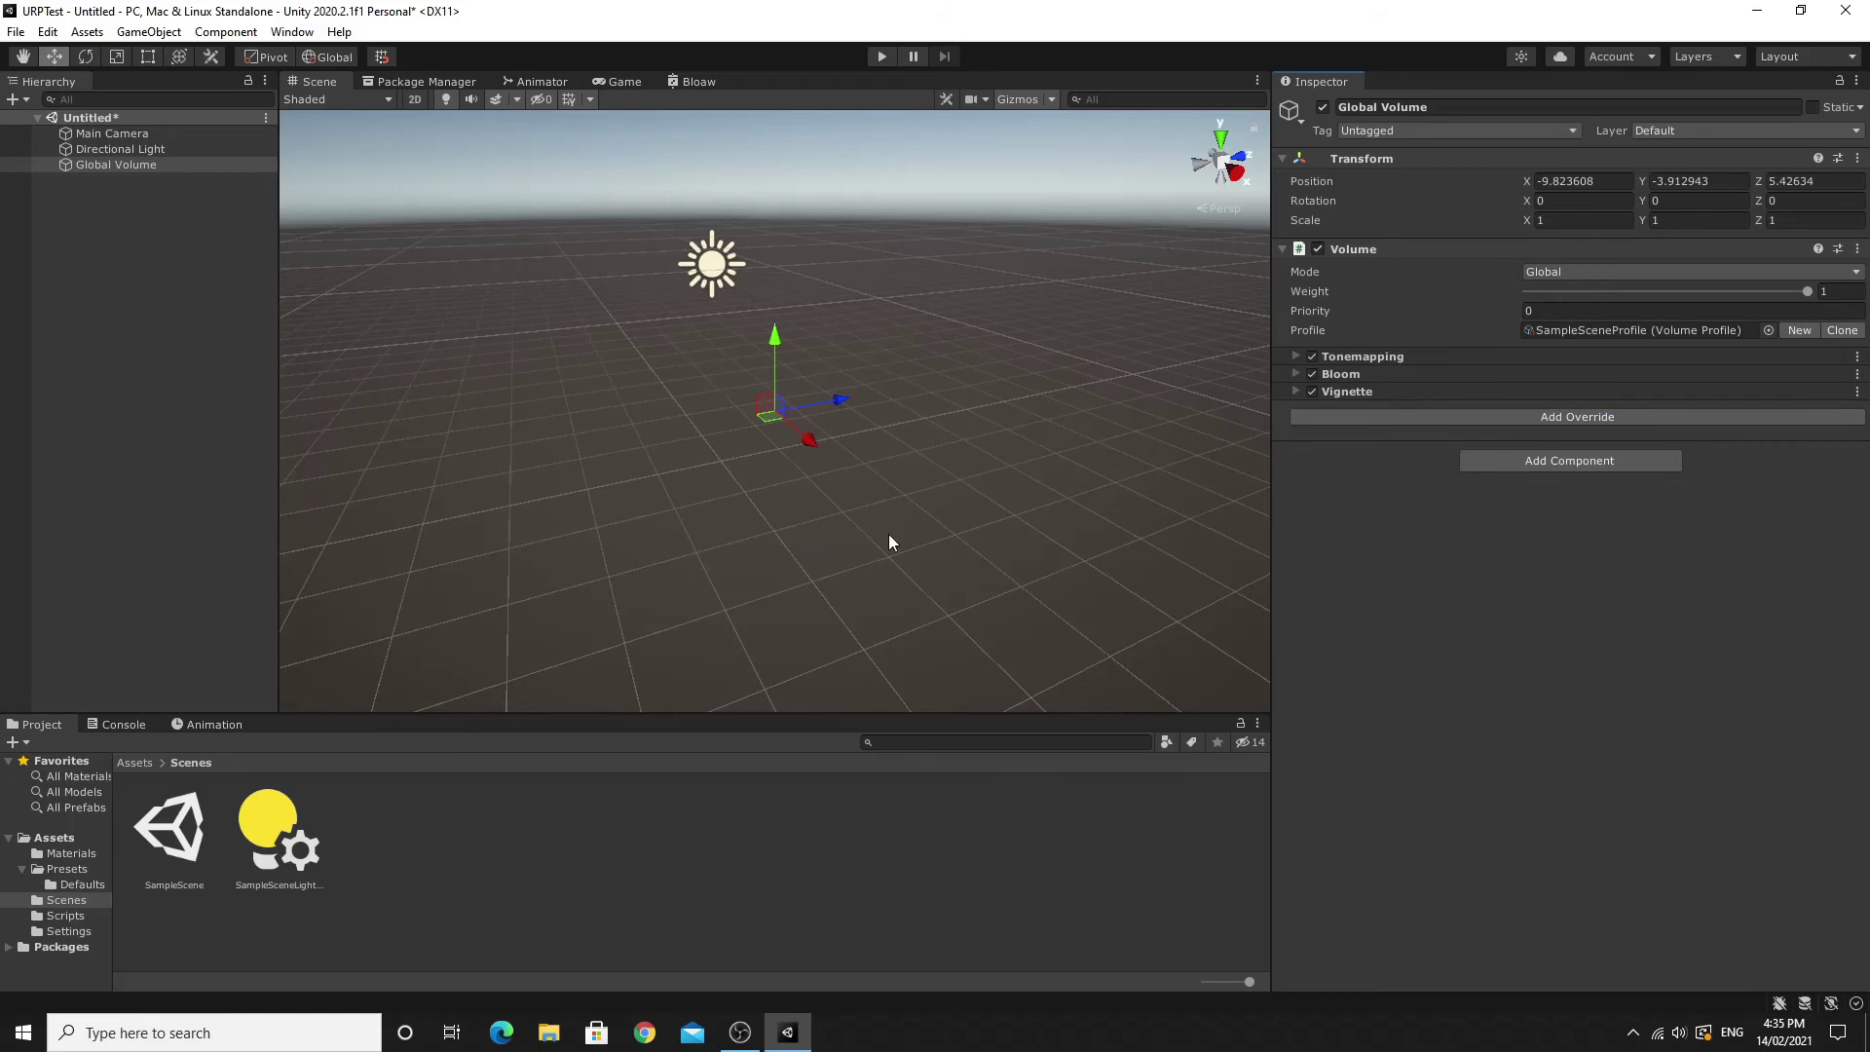
Set the profile's Vignette intensity to about 0.21.
right_click_drag(1036, 506, 1083, 493)
left_click(1295, 391)
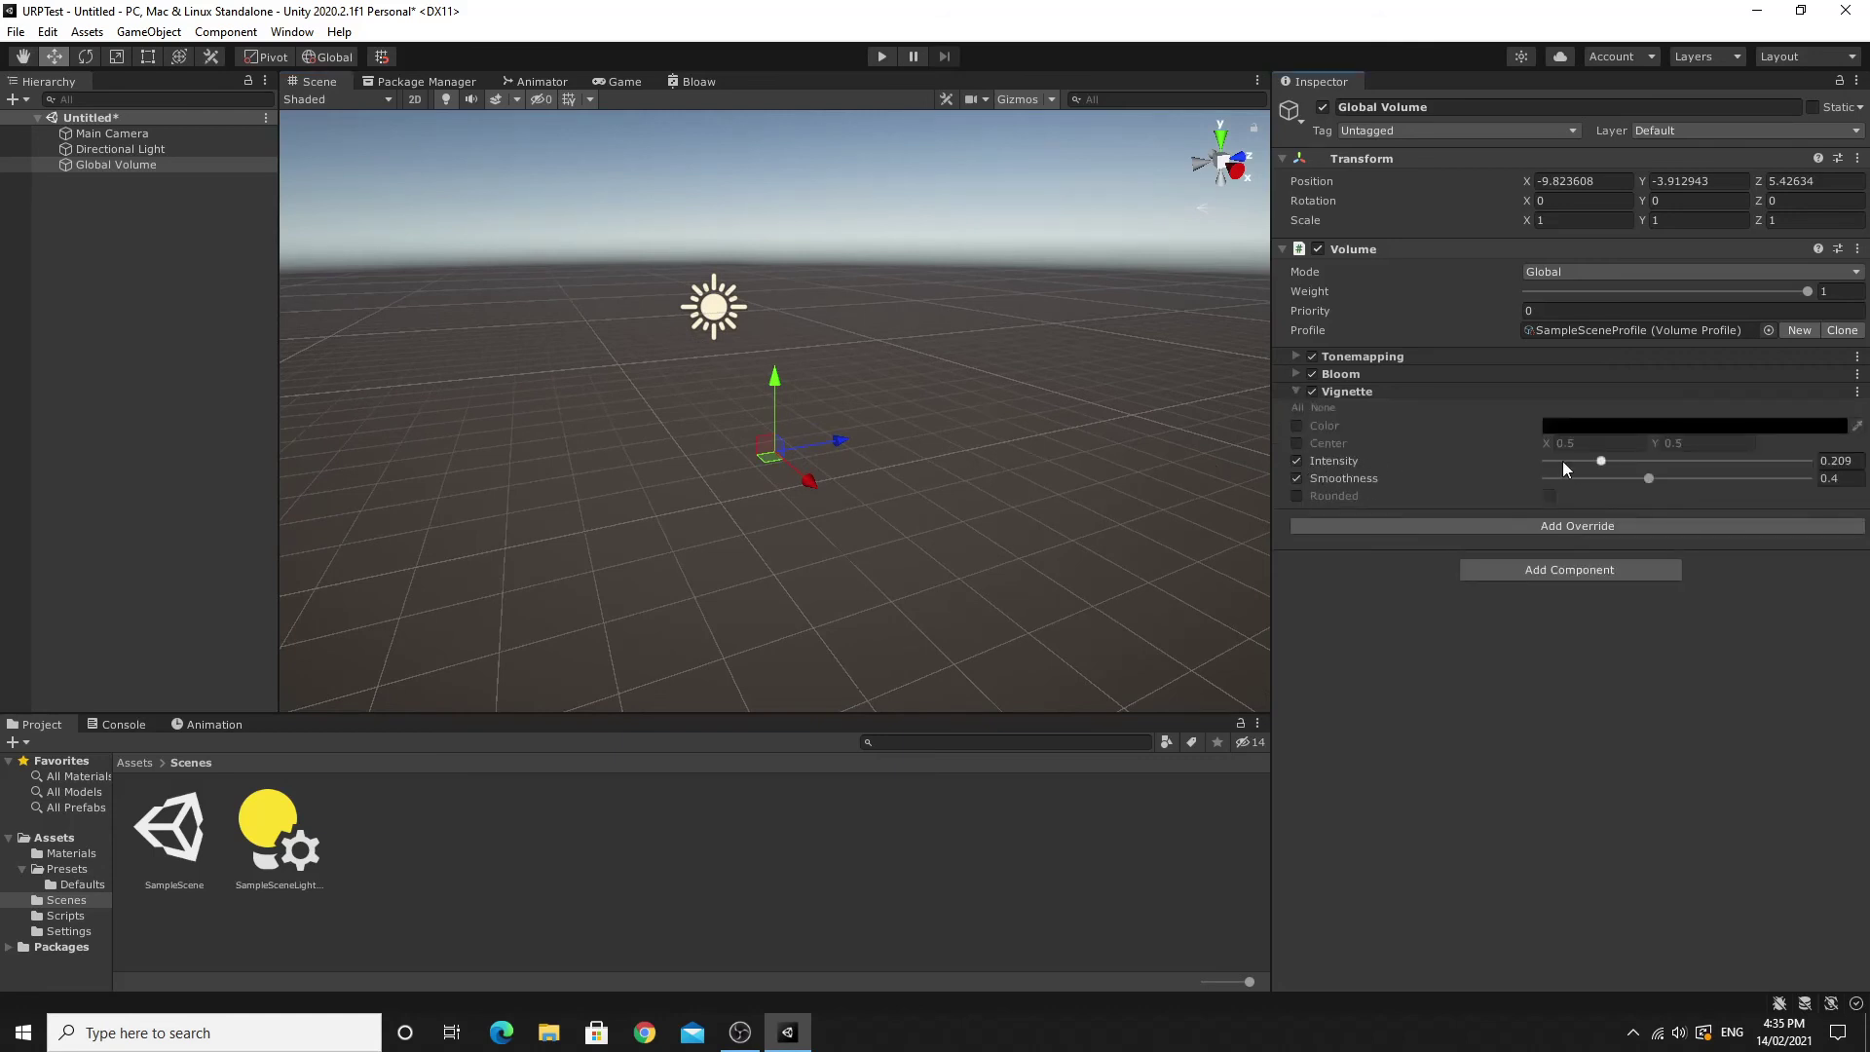
mouse_move(1597, 462)
left_mouse_down()
mouse_move(1645, 460)
mouse_move(1599, 464)
left_mouse_up()
left_click(1389, 525)
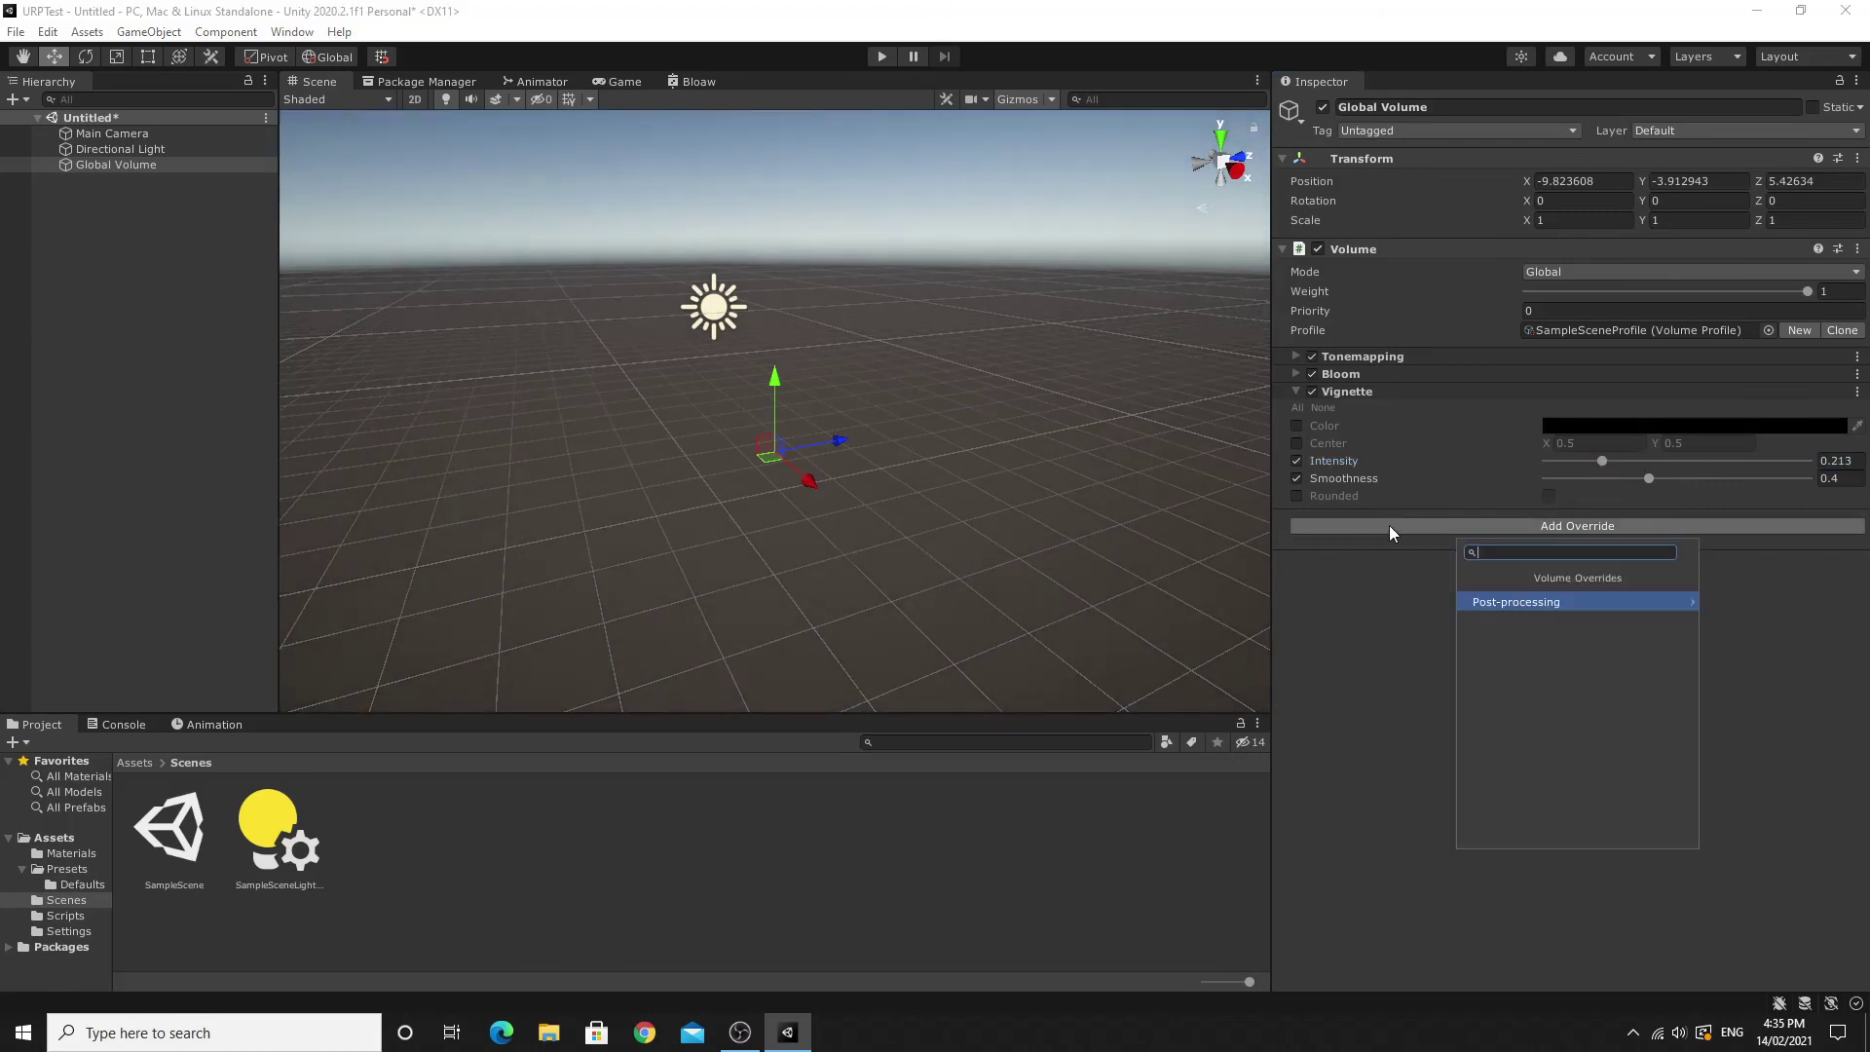
Add a Depth Of Field override with all settings enabled and Mode set to Gaussian (Start 10, End 30).
left_click(1492, 605)
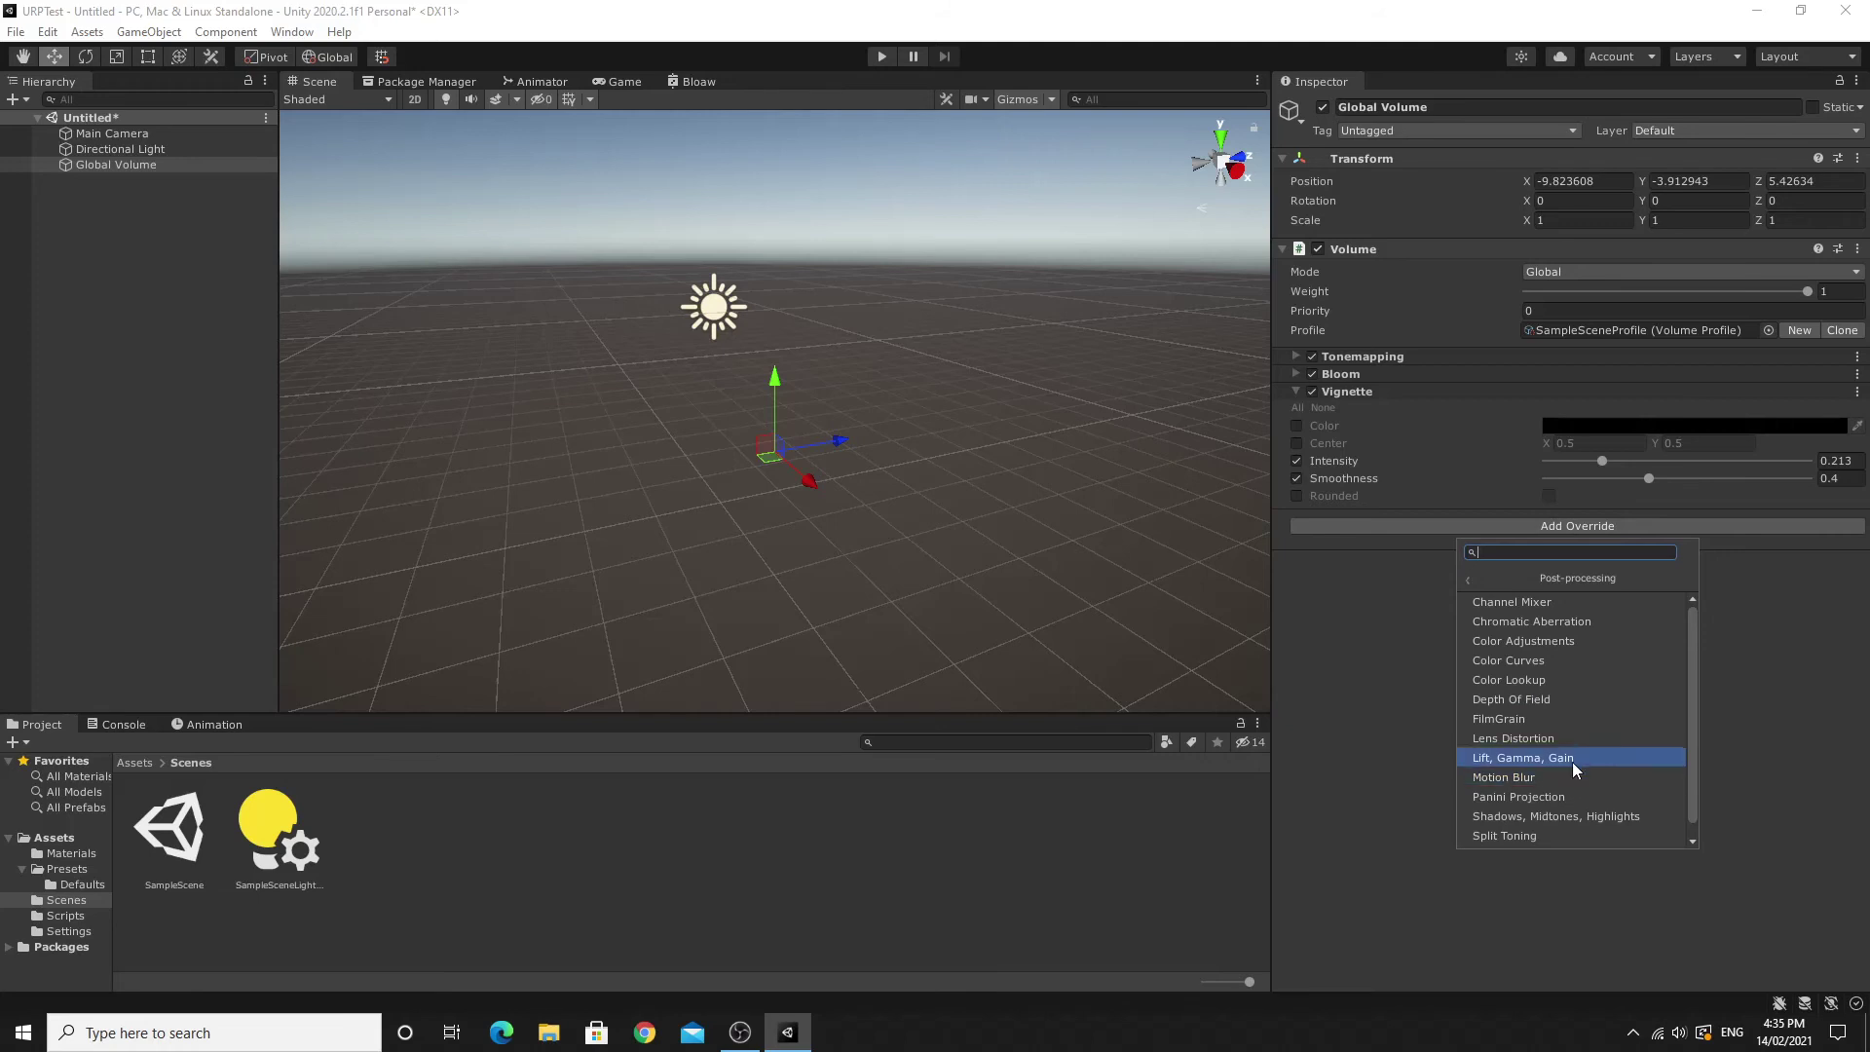
left_click(1565, 699)
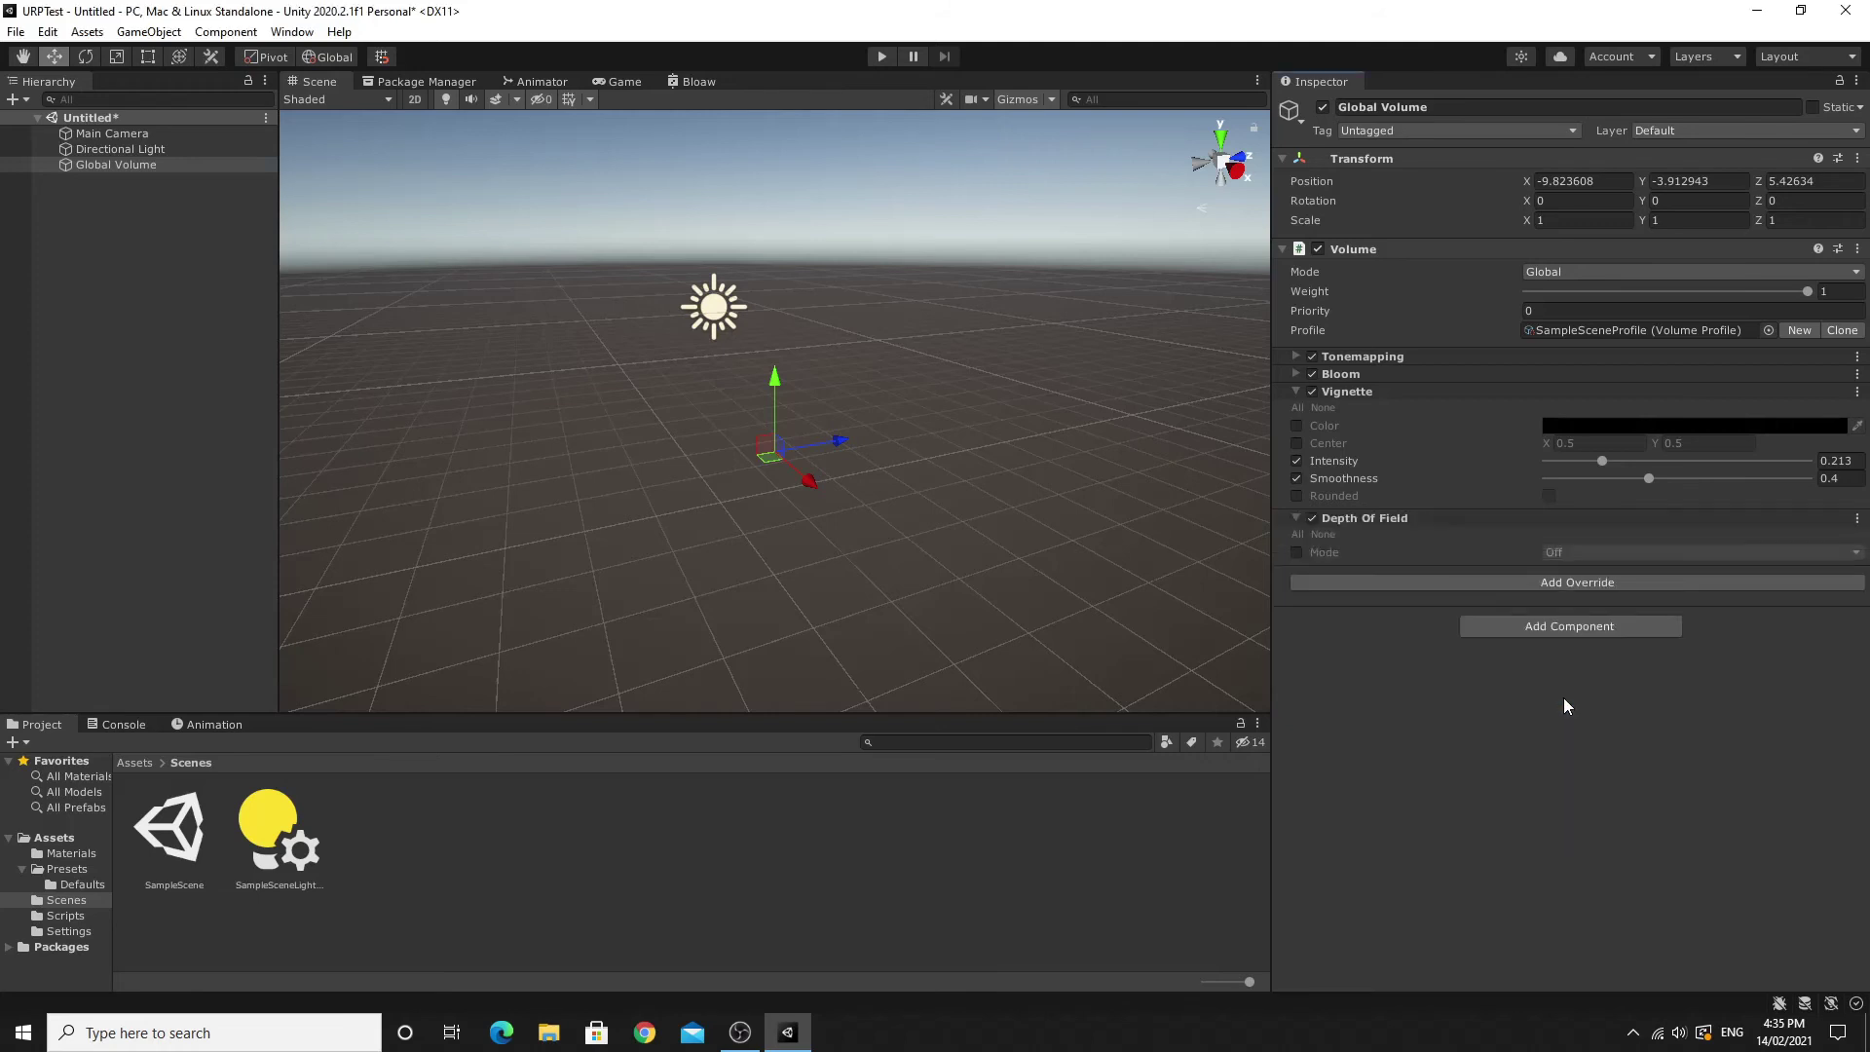
left_click(1298, 536)
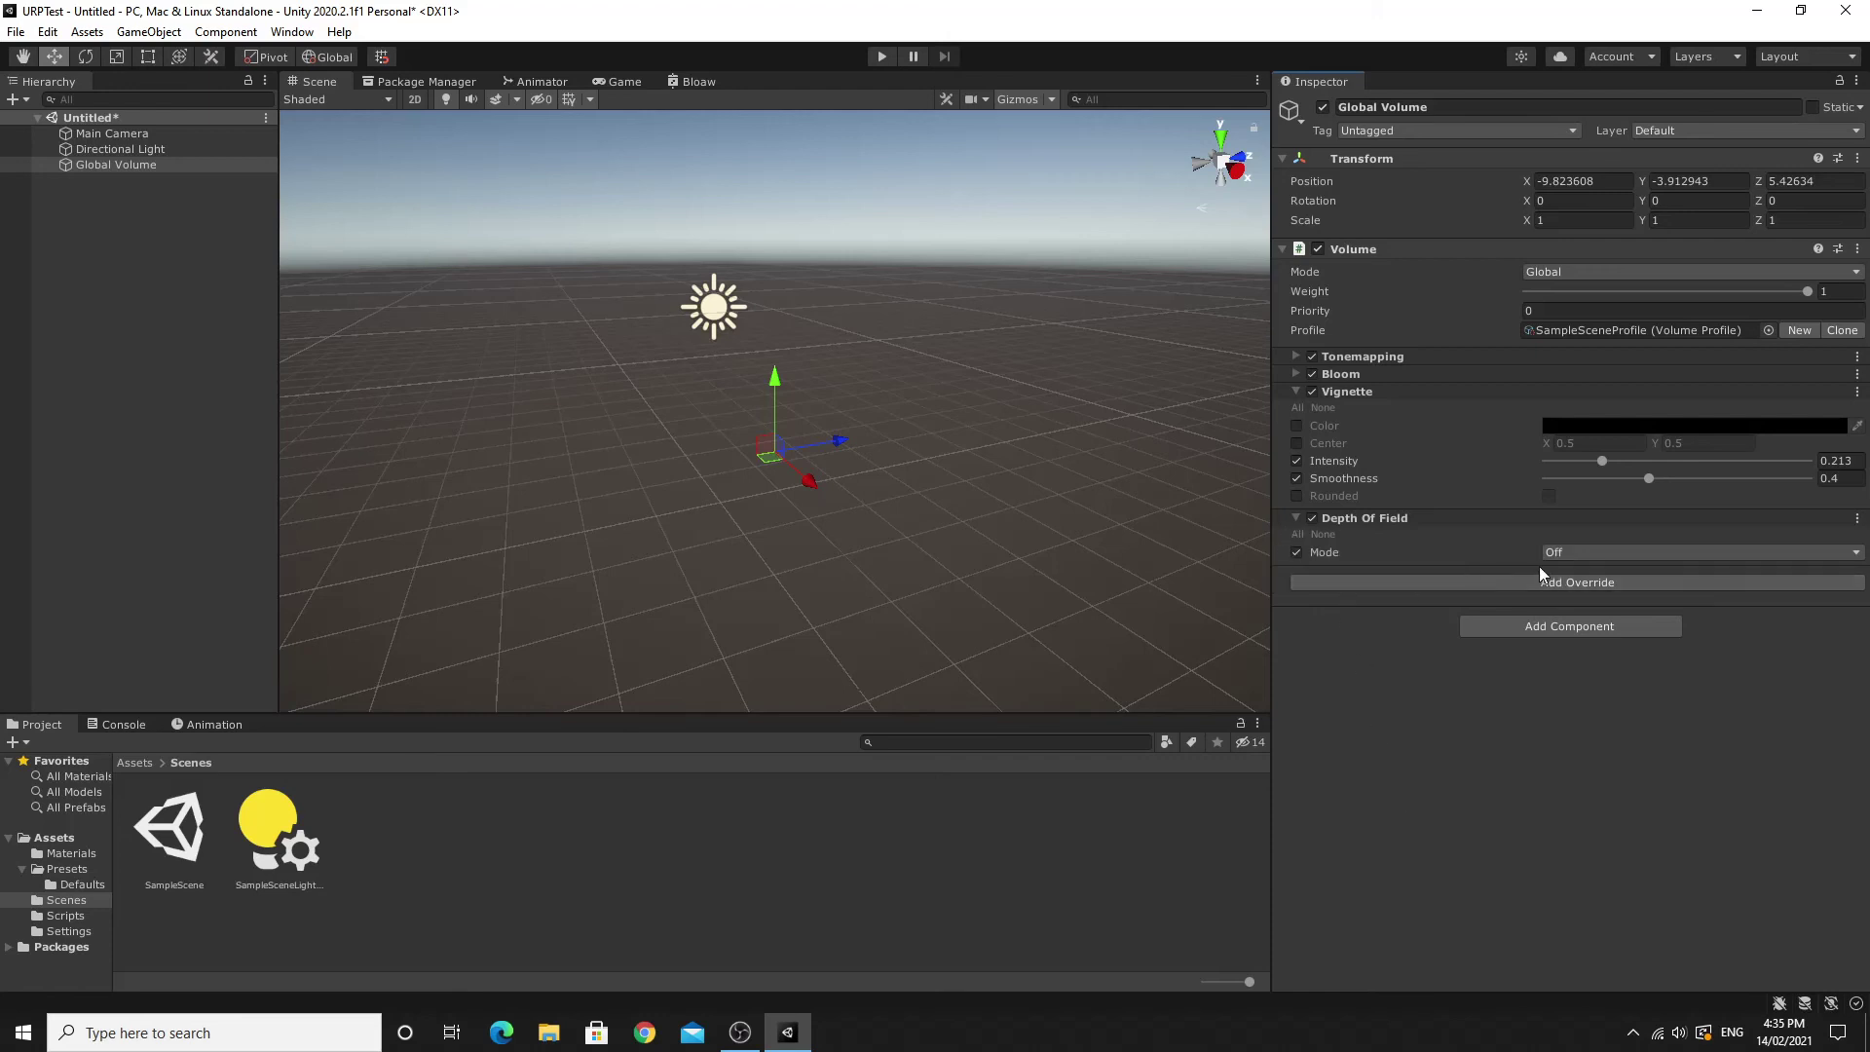
left_click(1565, 557)
left_click(1617, 599)
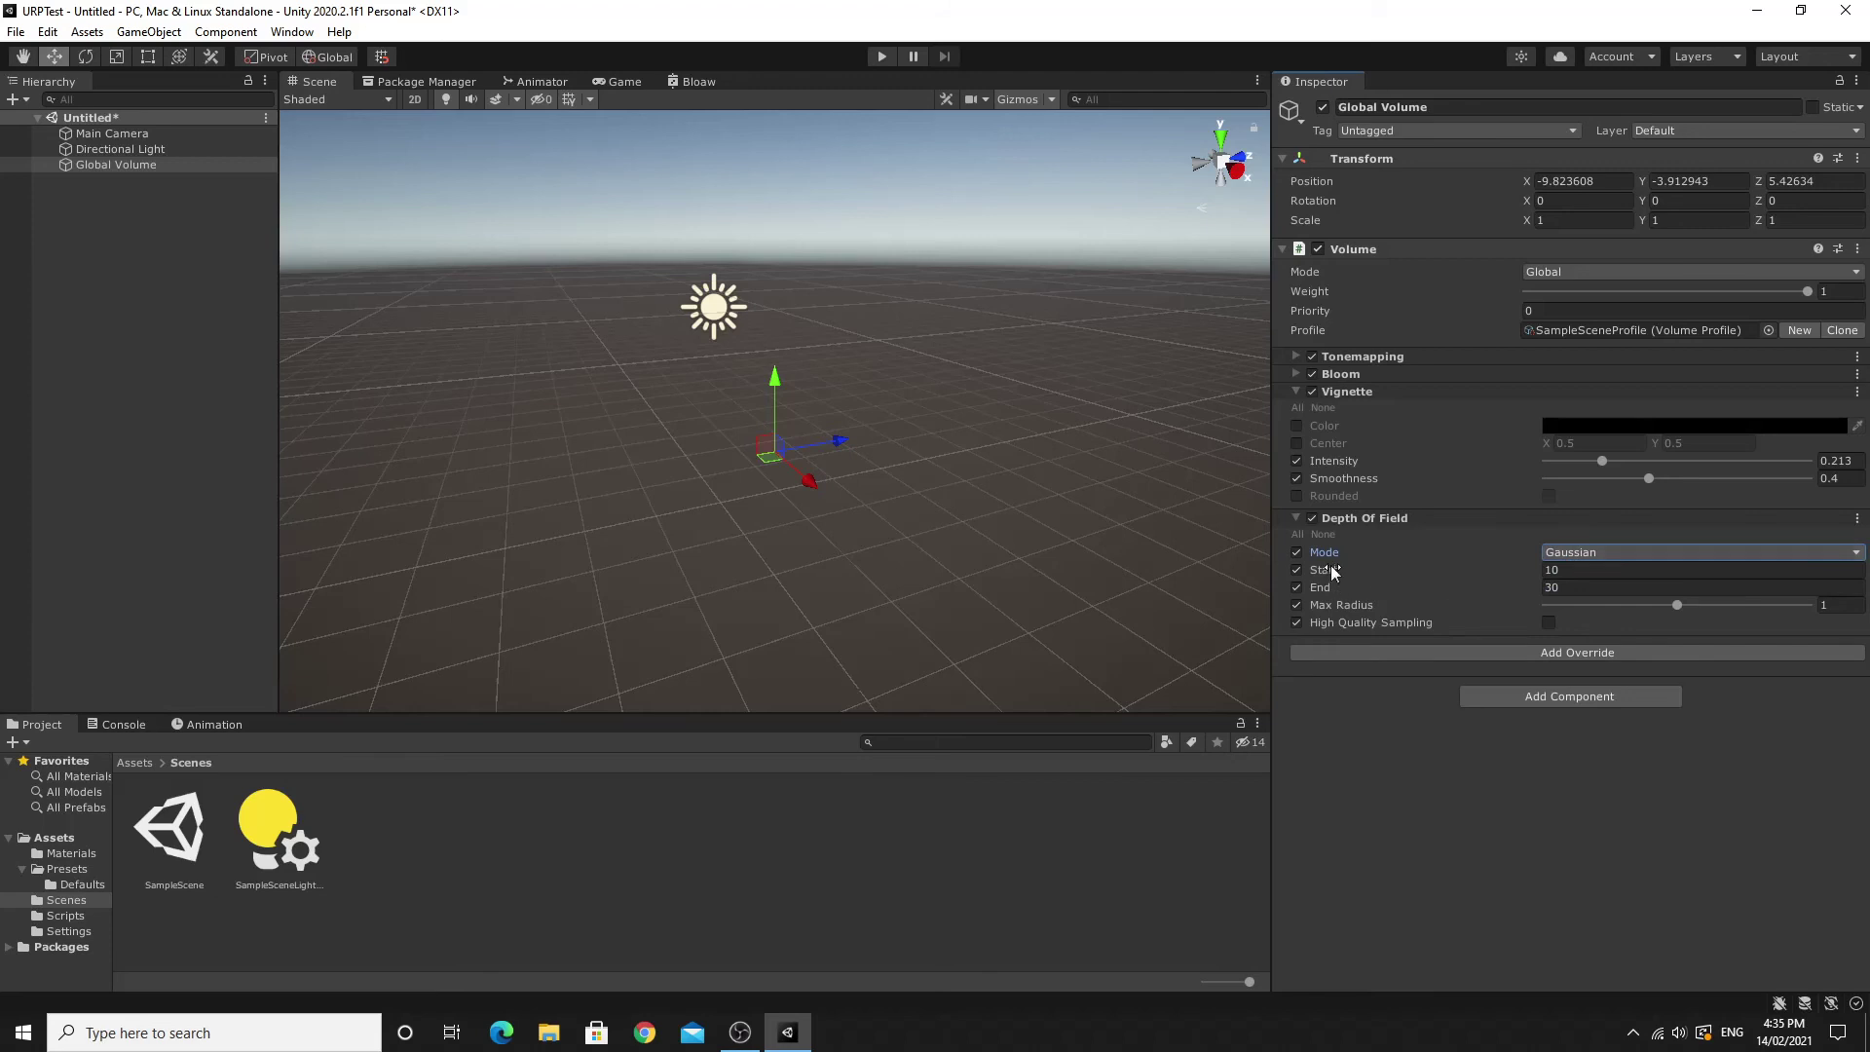
mouse_move(1331, 623)
left_click(112, 133)
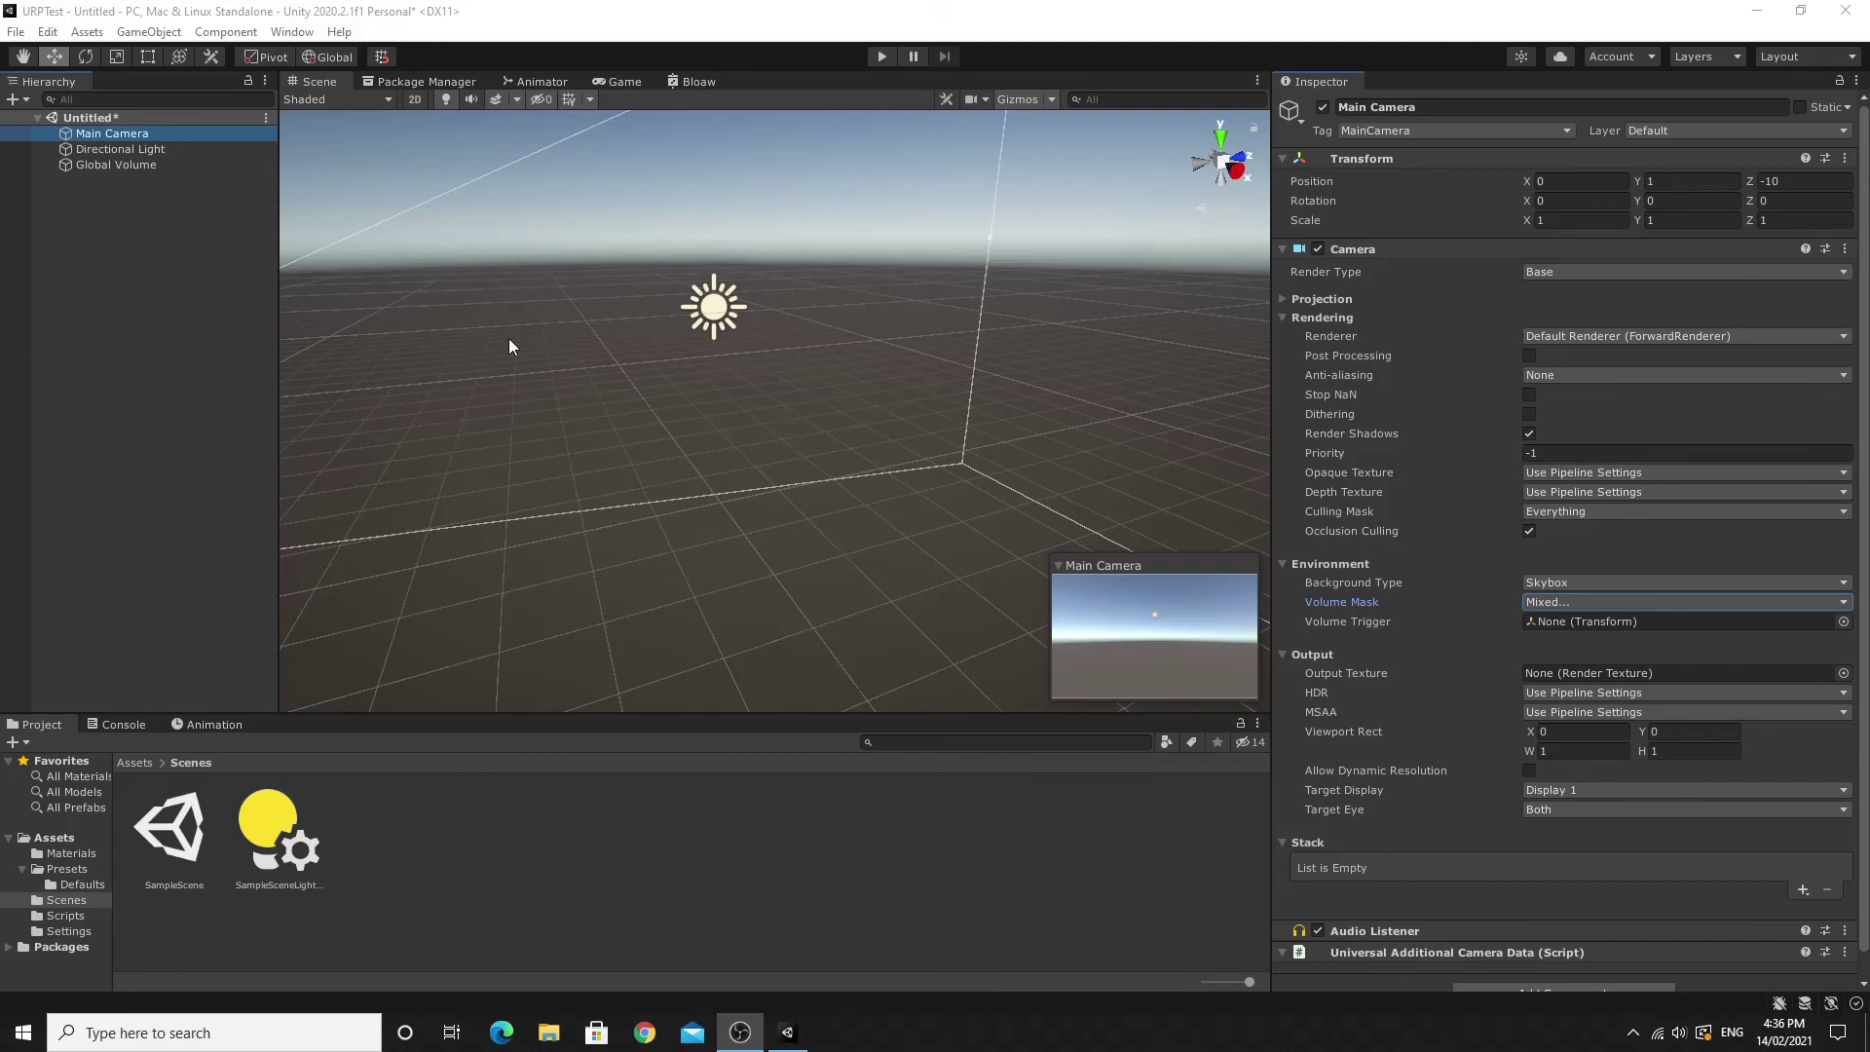
Set the Main Camera's Volume Mask to Nothing.
left_click(140, 132)
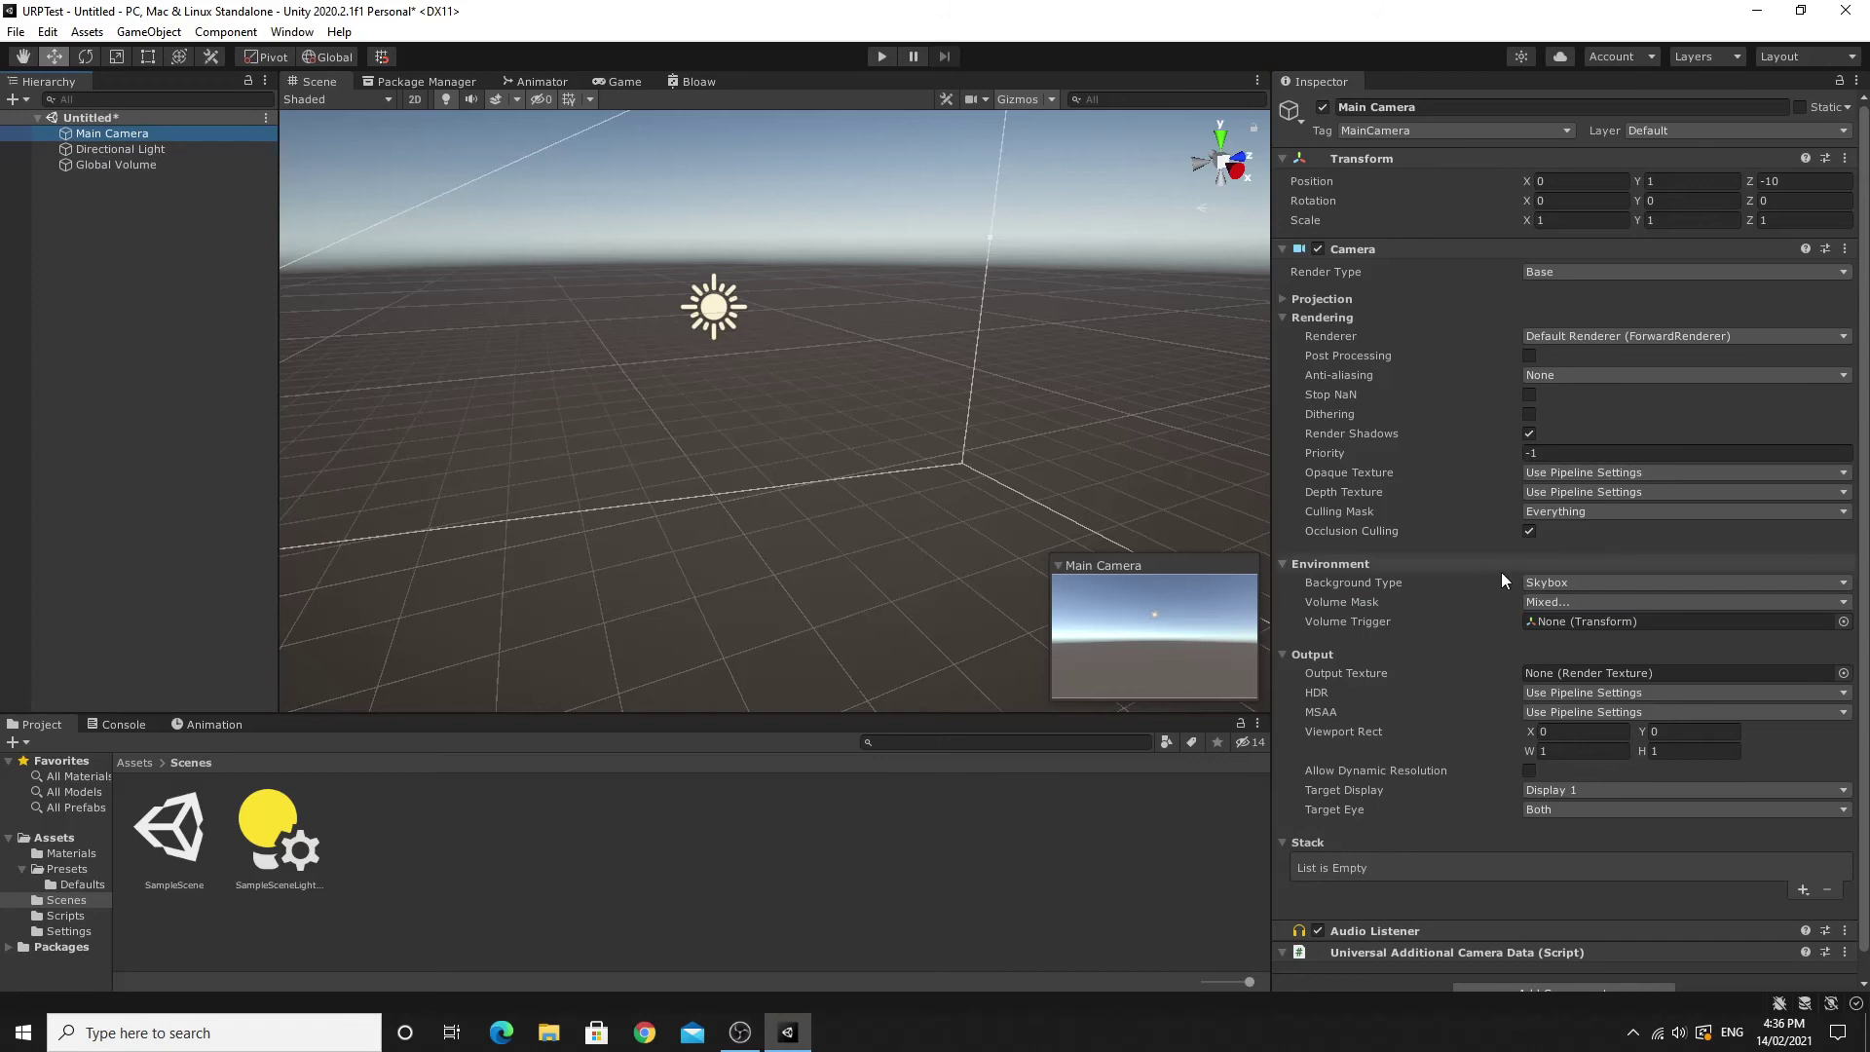
left_click(1564, 602)
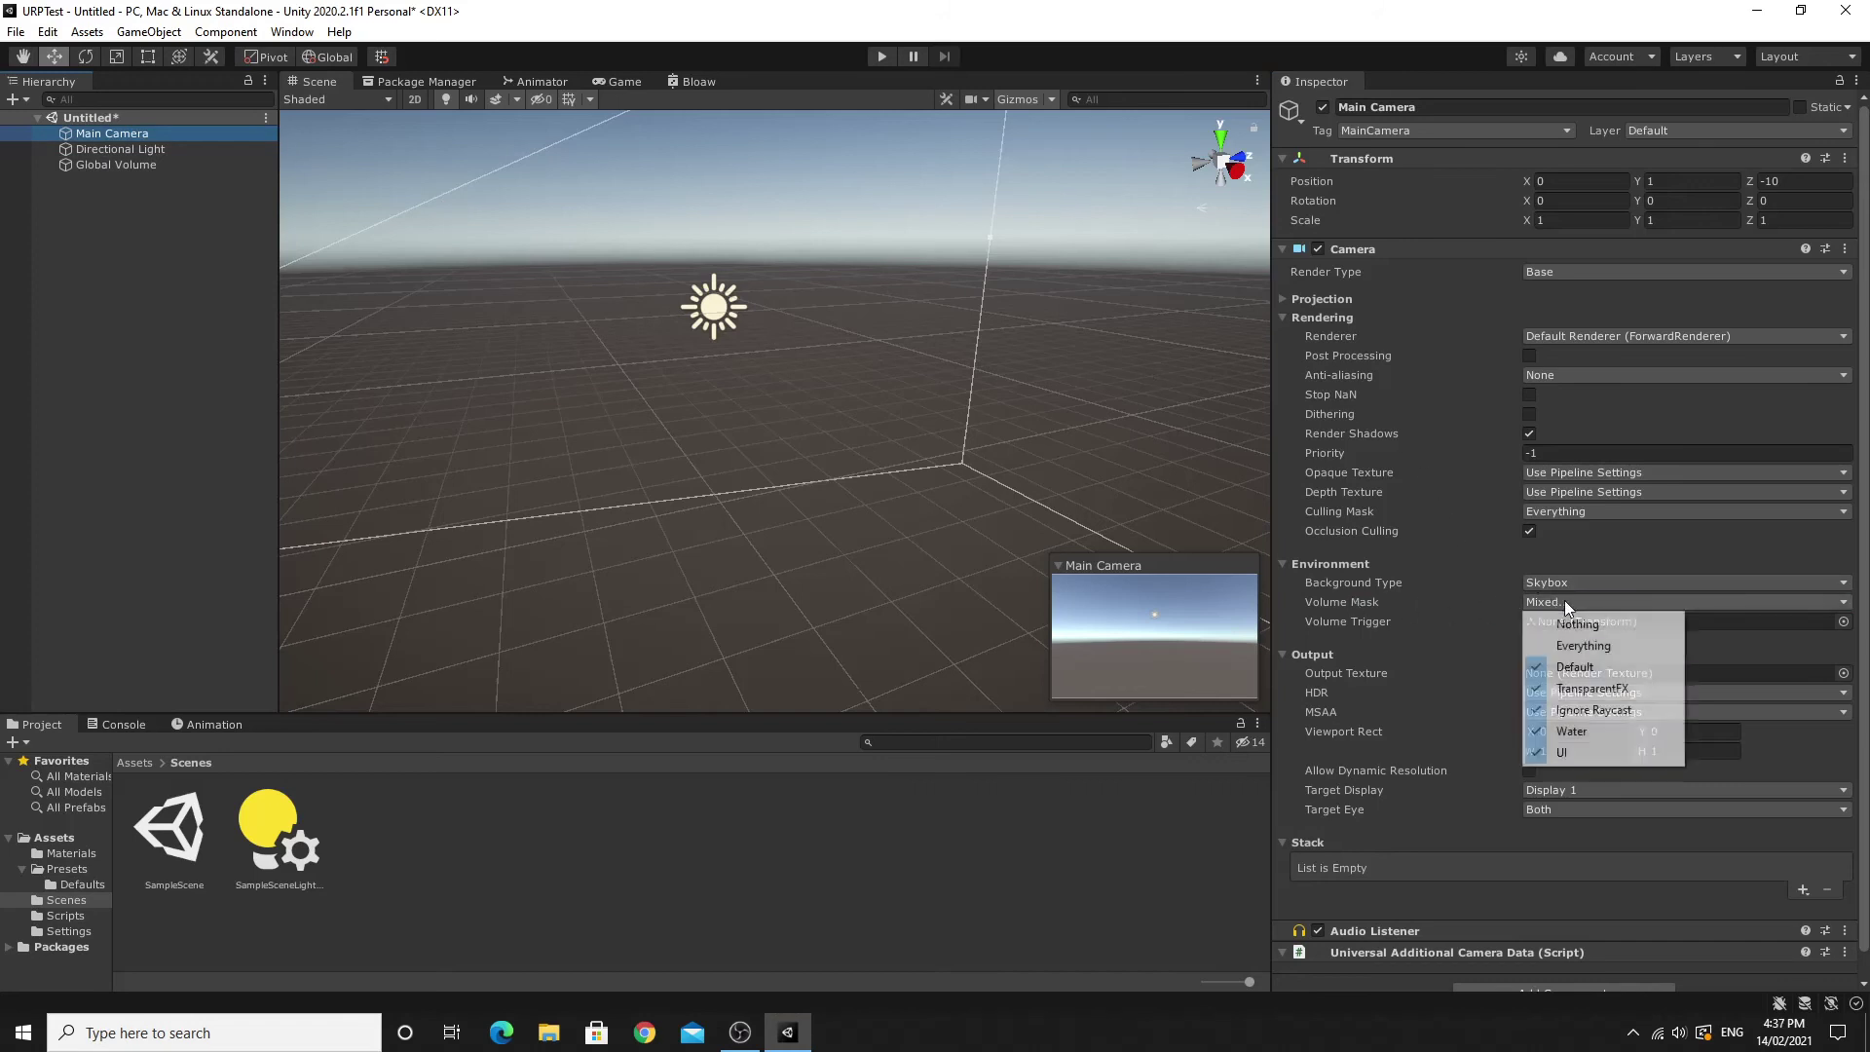
left_click(1564, 618)
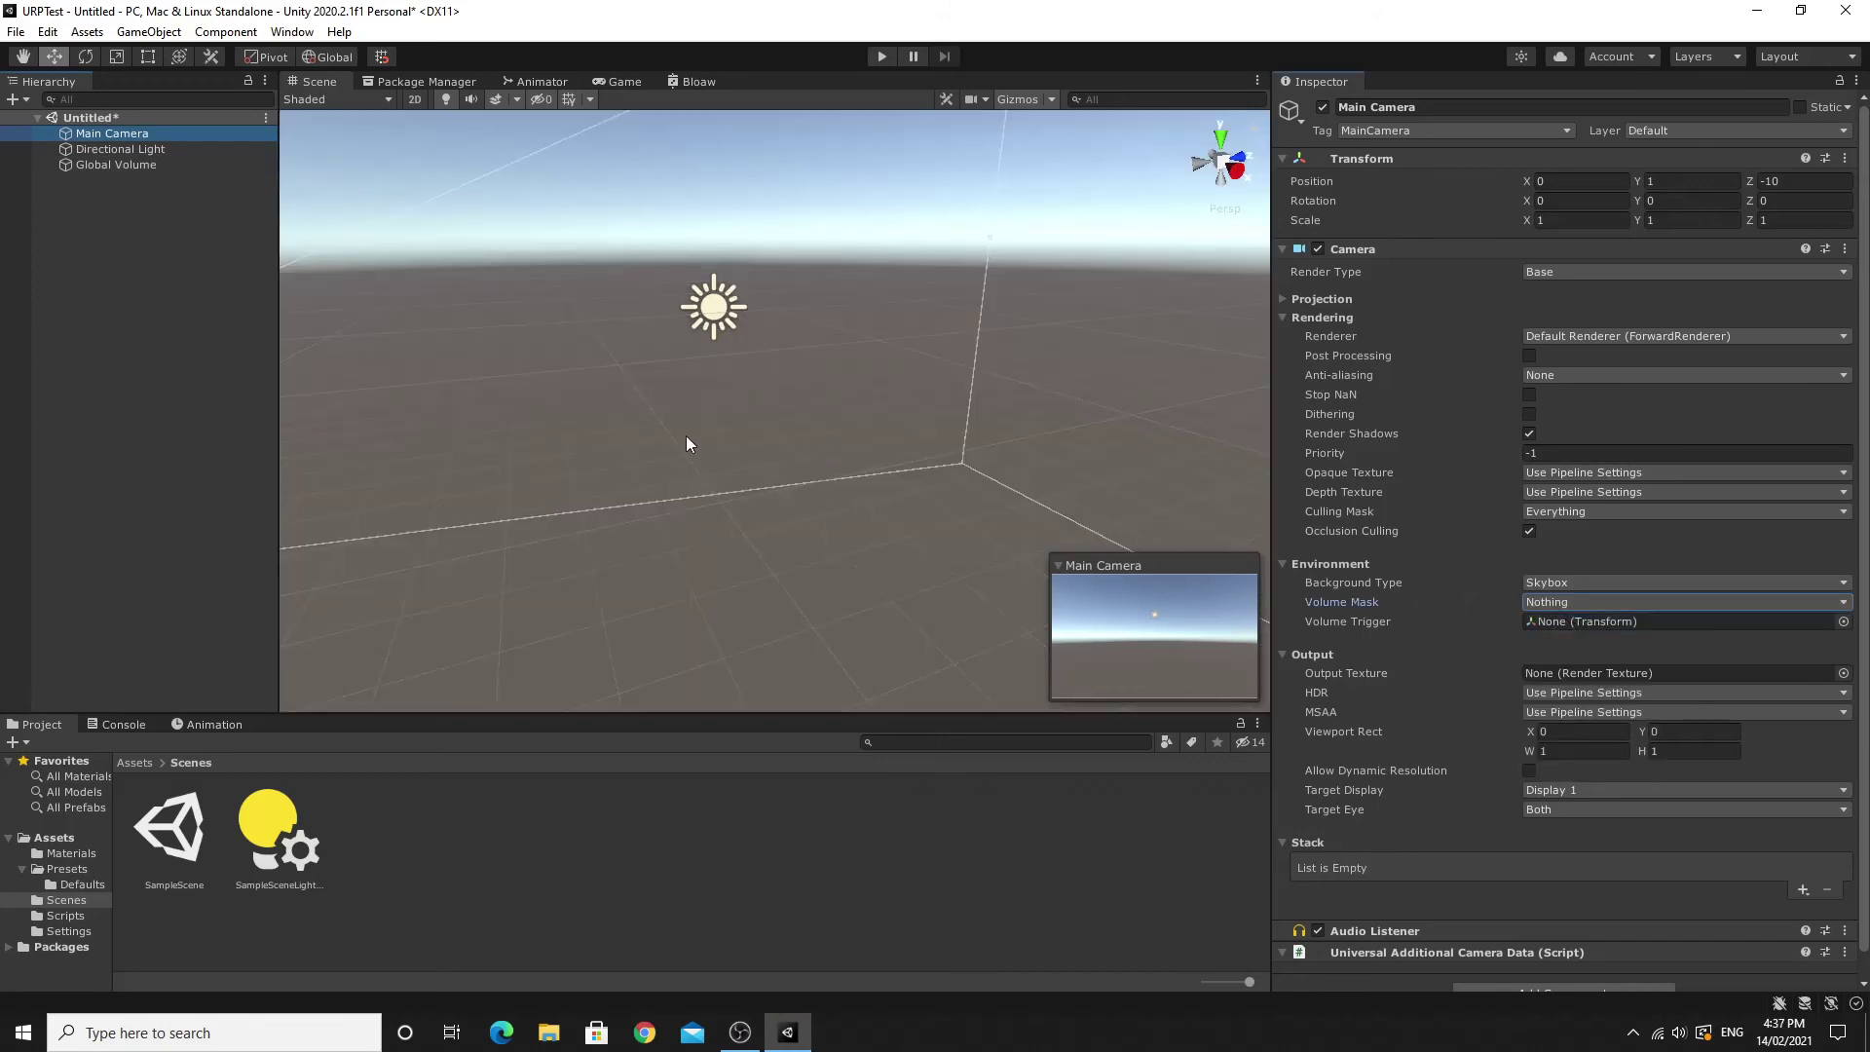
Orbit the Scene view and return the Project panel to the top-level Assets folder.
left_click_drag(744, 453, 822, 342, "alt")
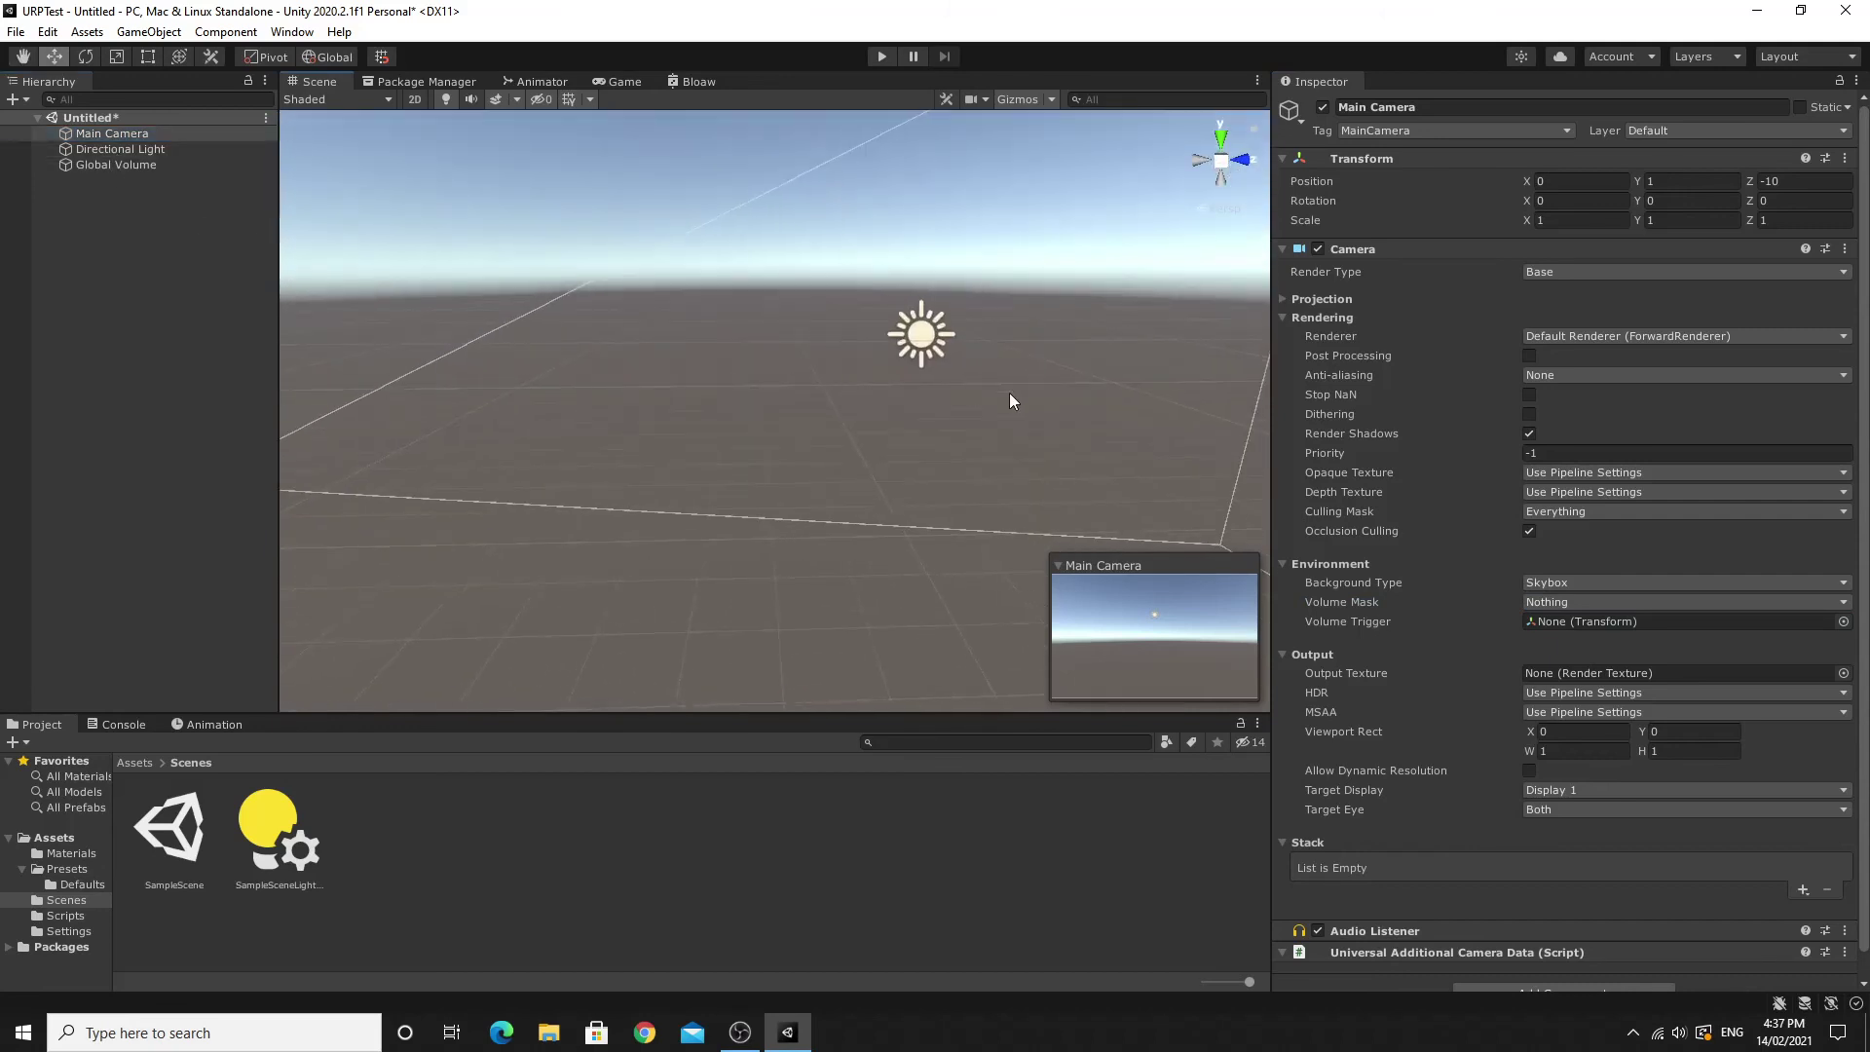
left_click_drag(1009, 394, 1052, 402, "alt")
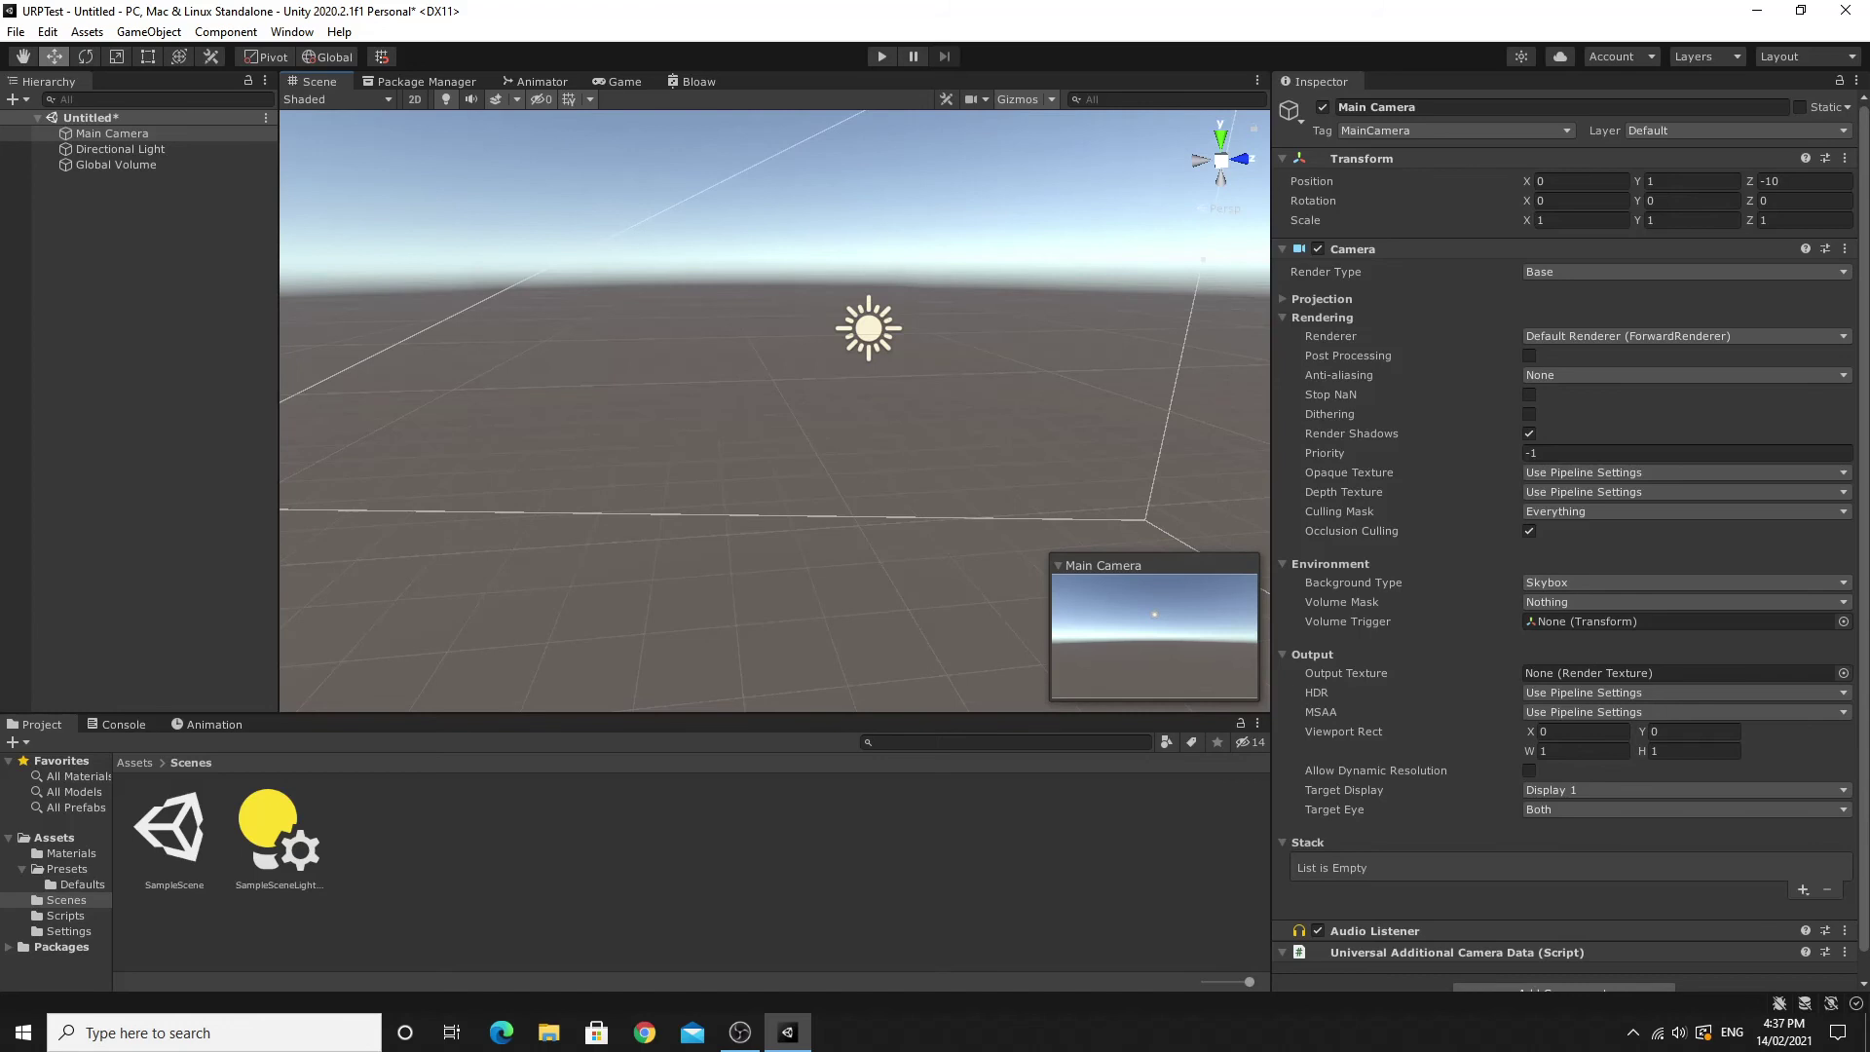
left_click(130, 765)
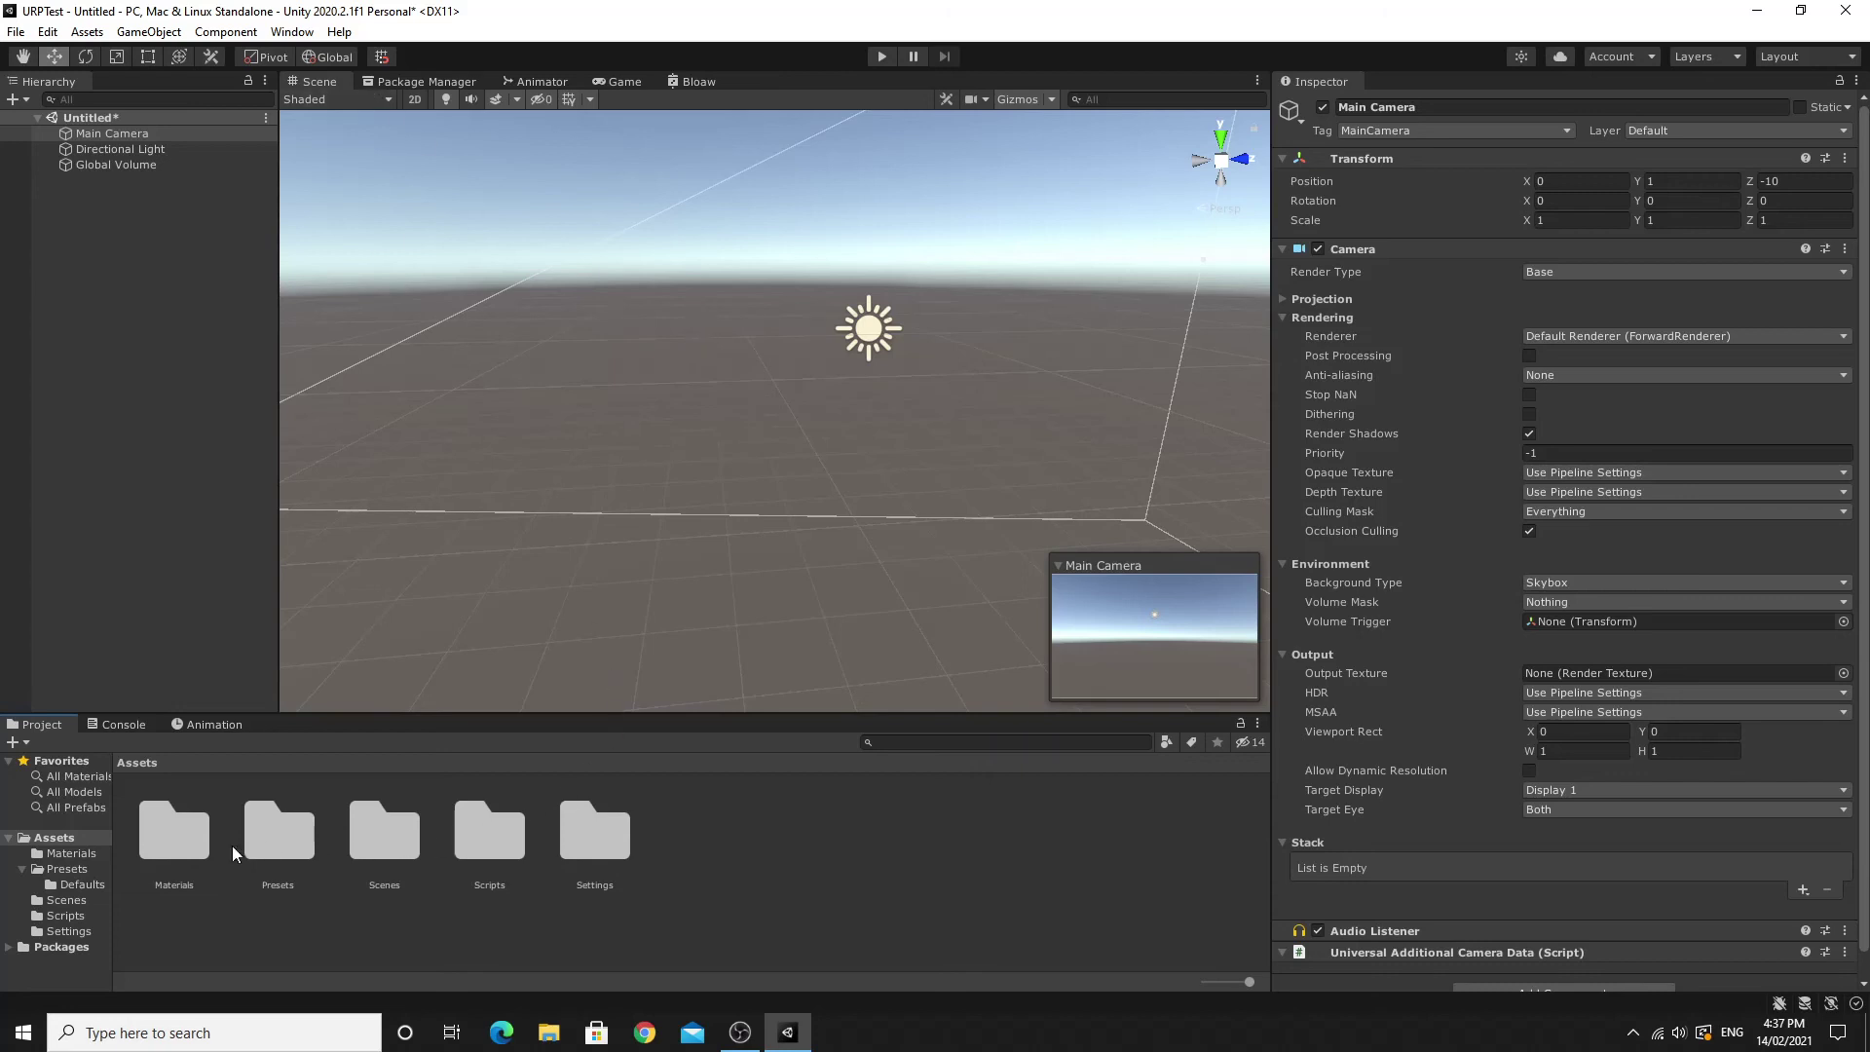
In the Materials folder, create a URP Lit Shader Graph named BlueFade.
double_click(177, 850)
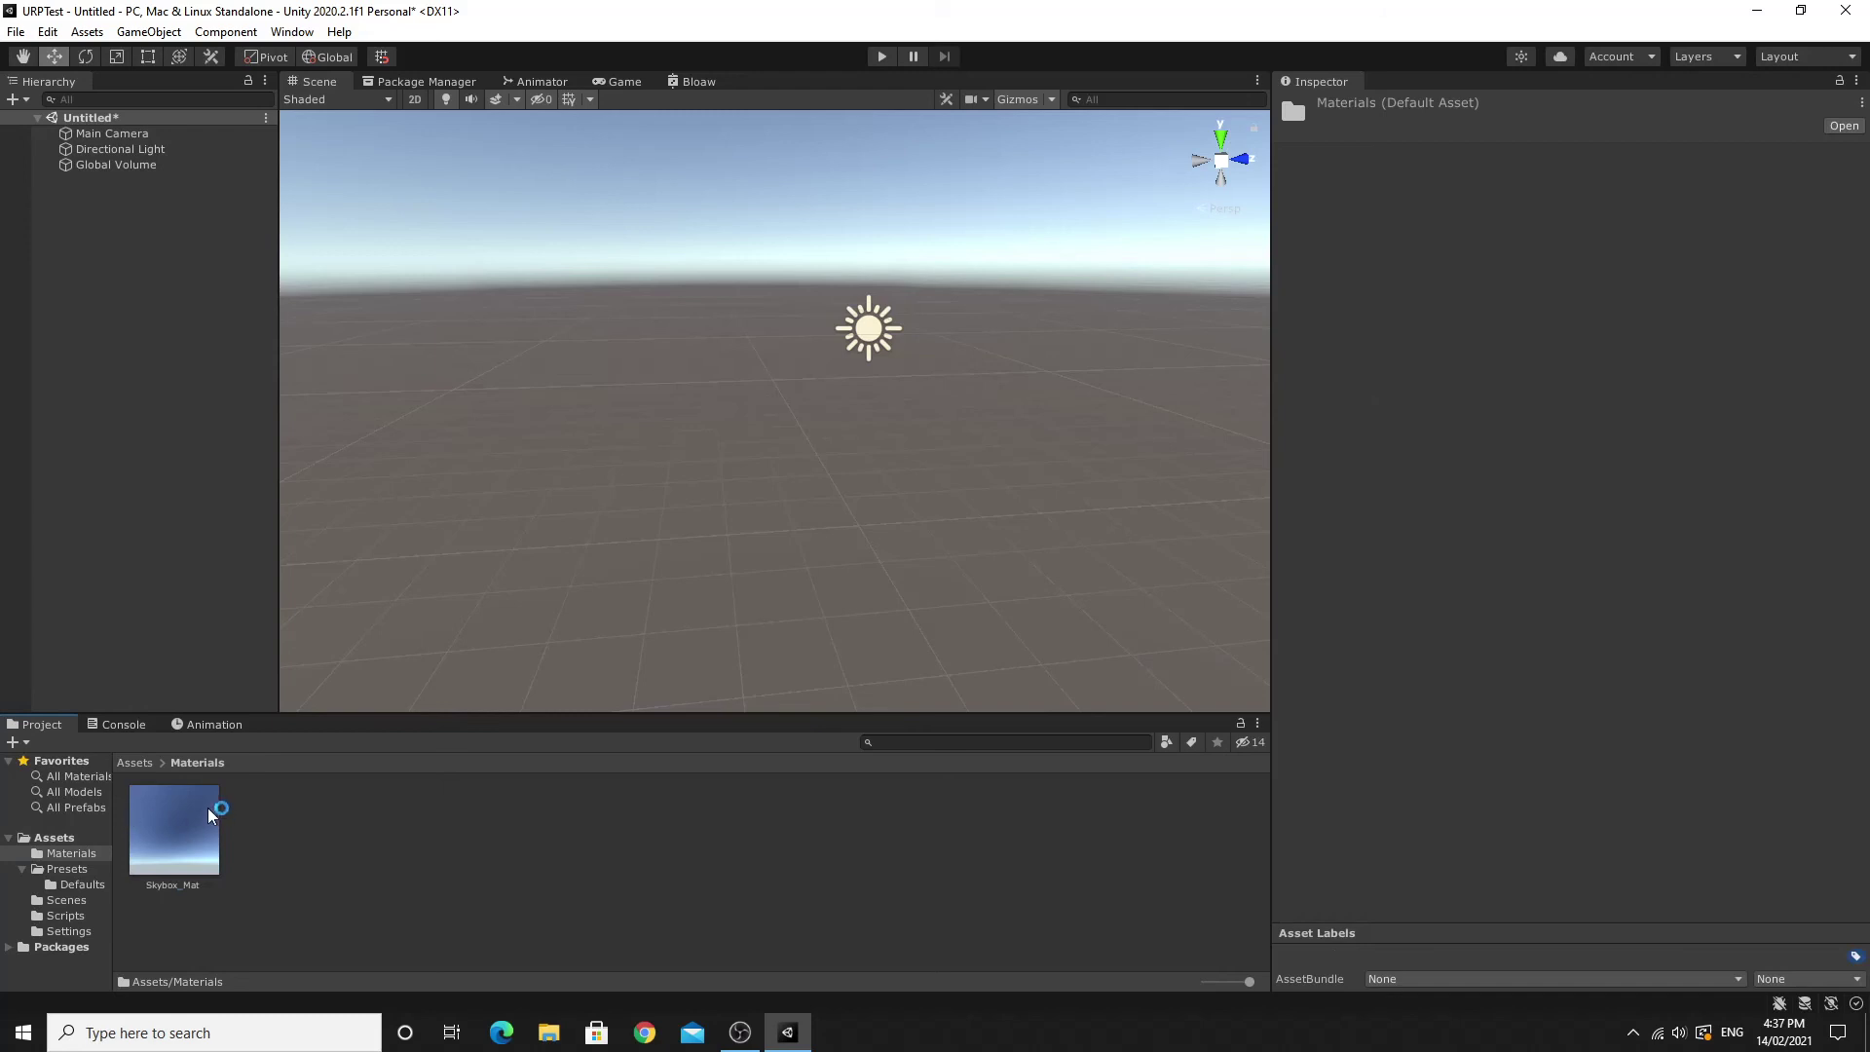
right_click(389, 849)
mouse_move(478, 346)
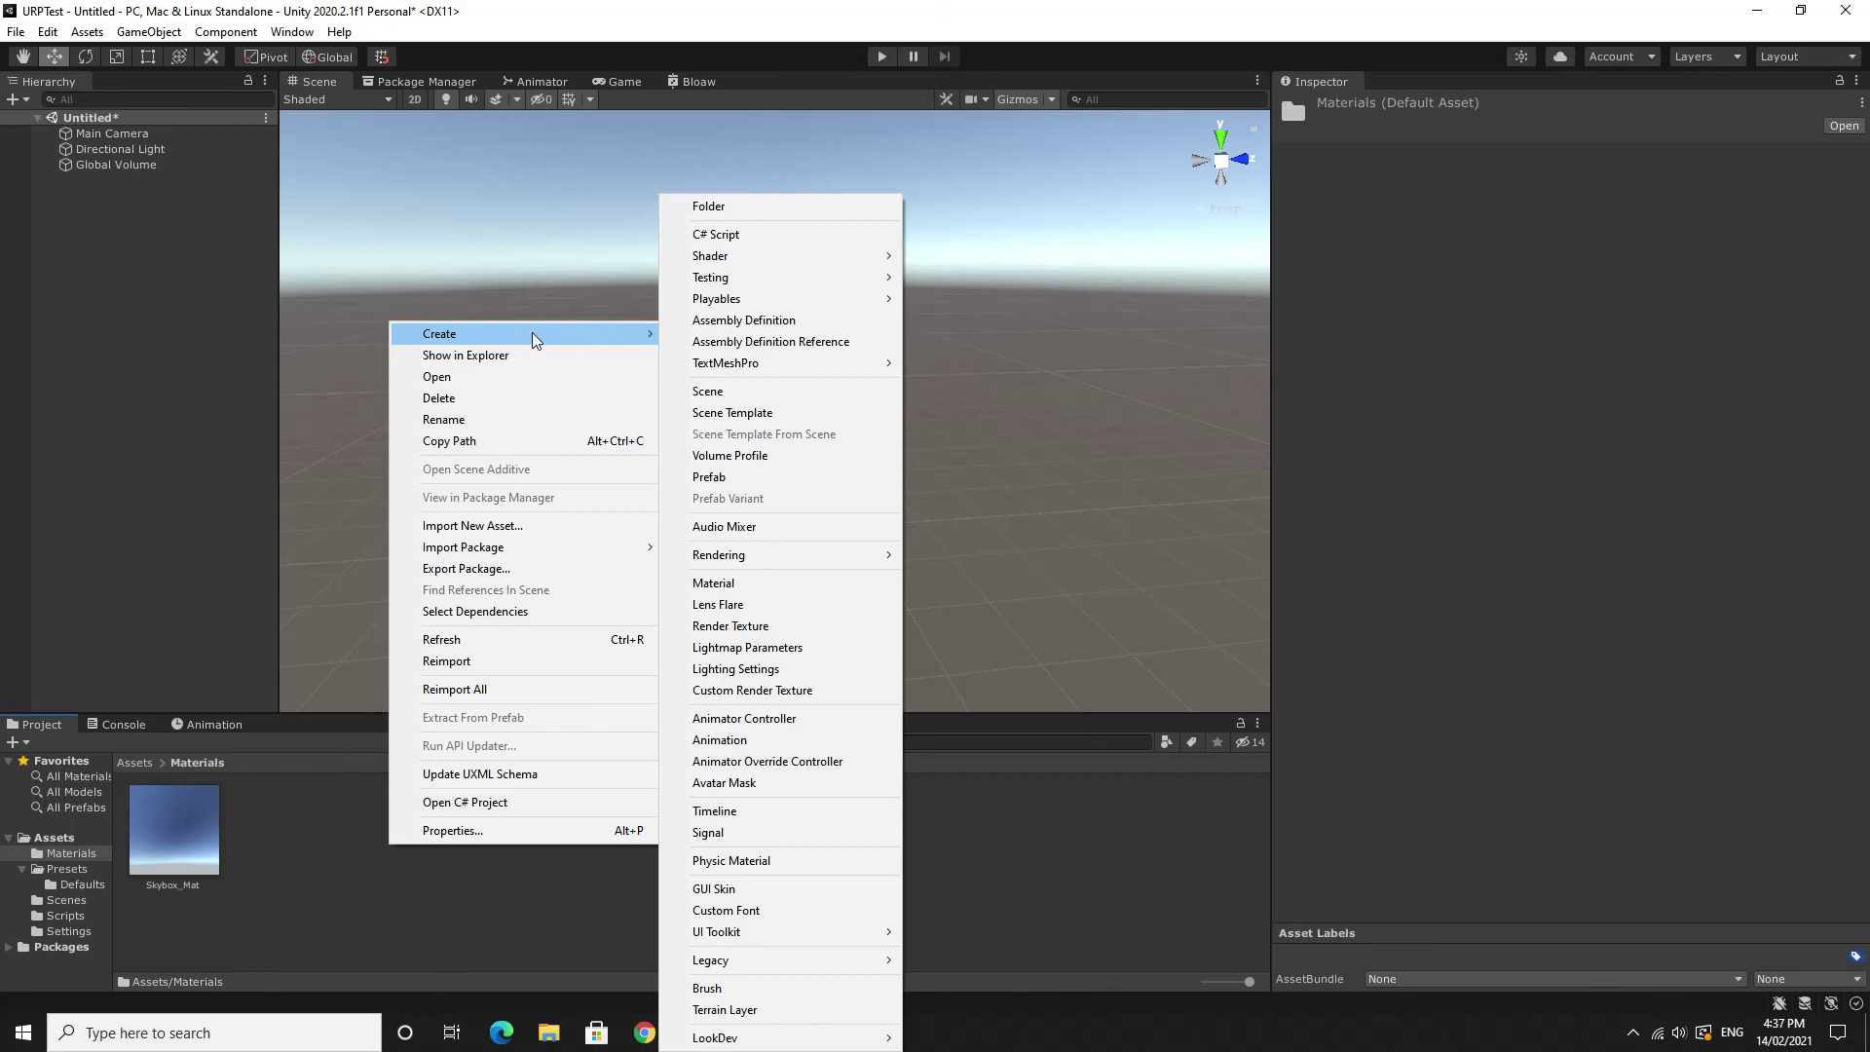
mouse_move(751, 259)
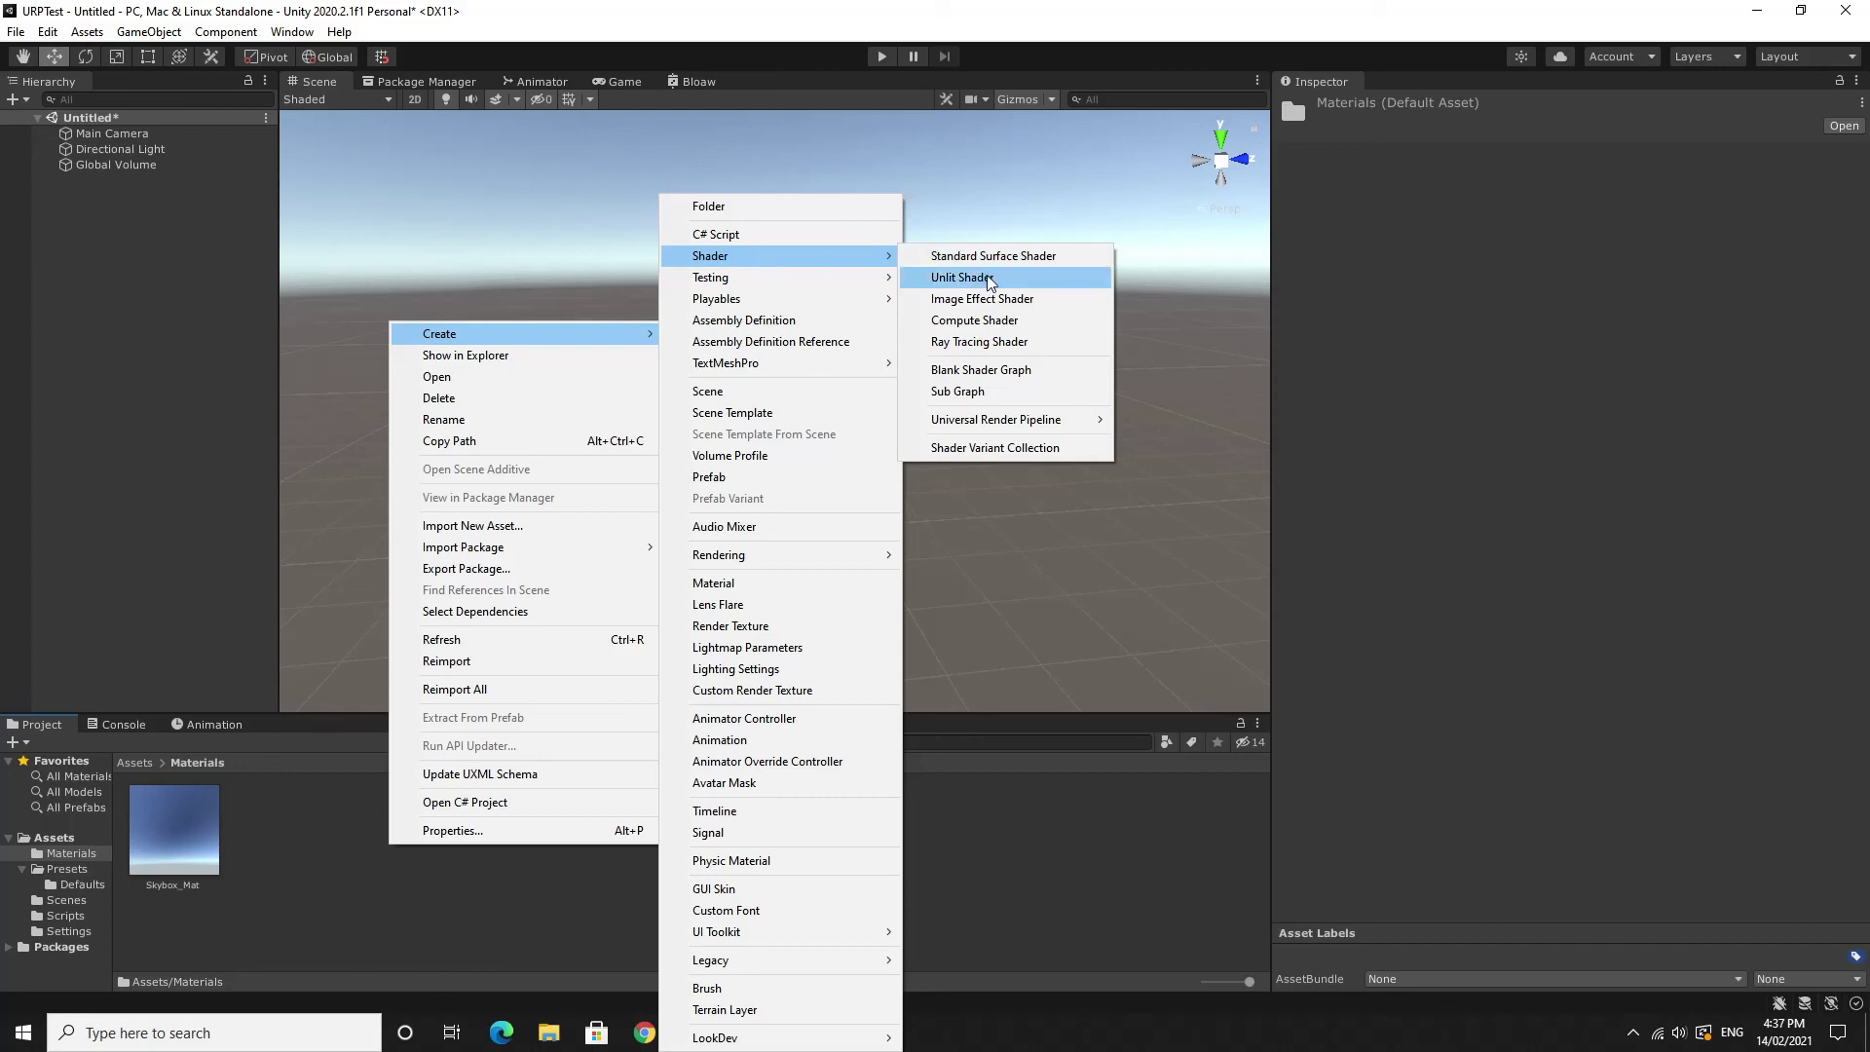
mouse_move(1003, 425)
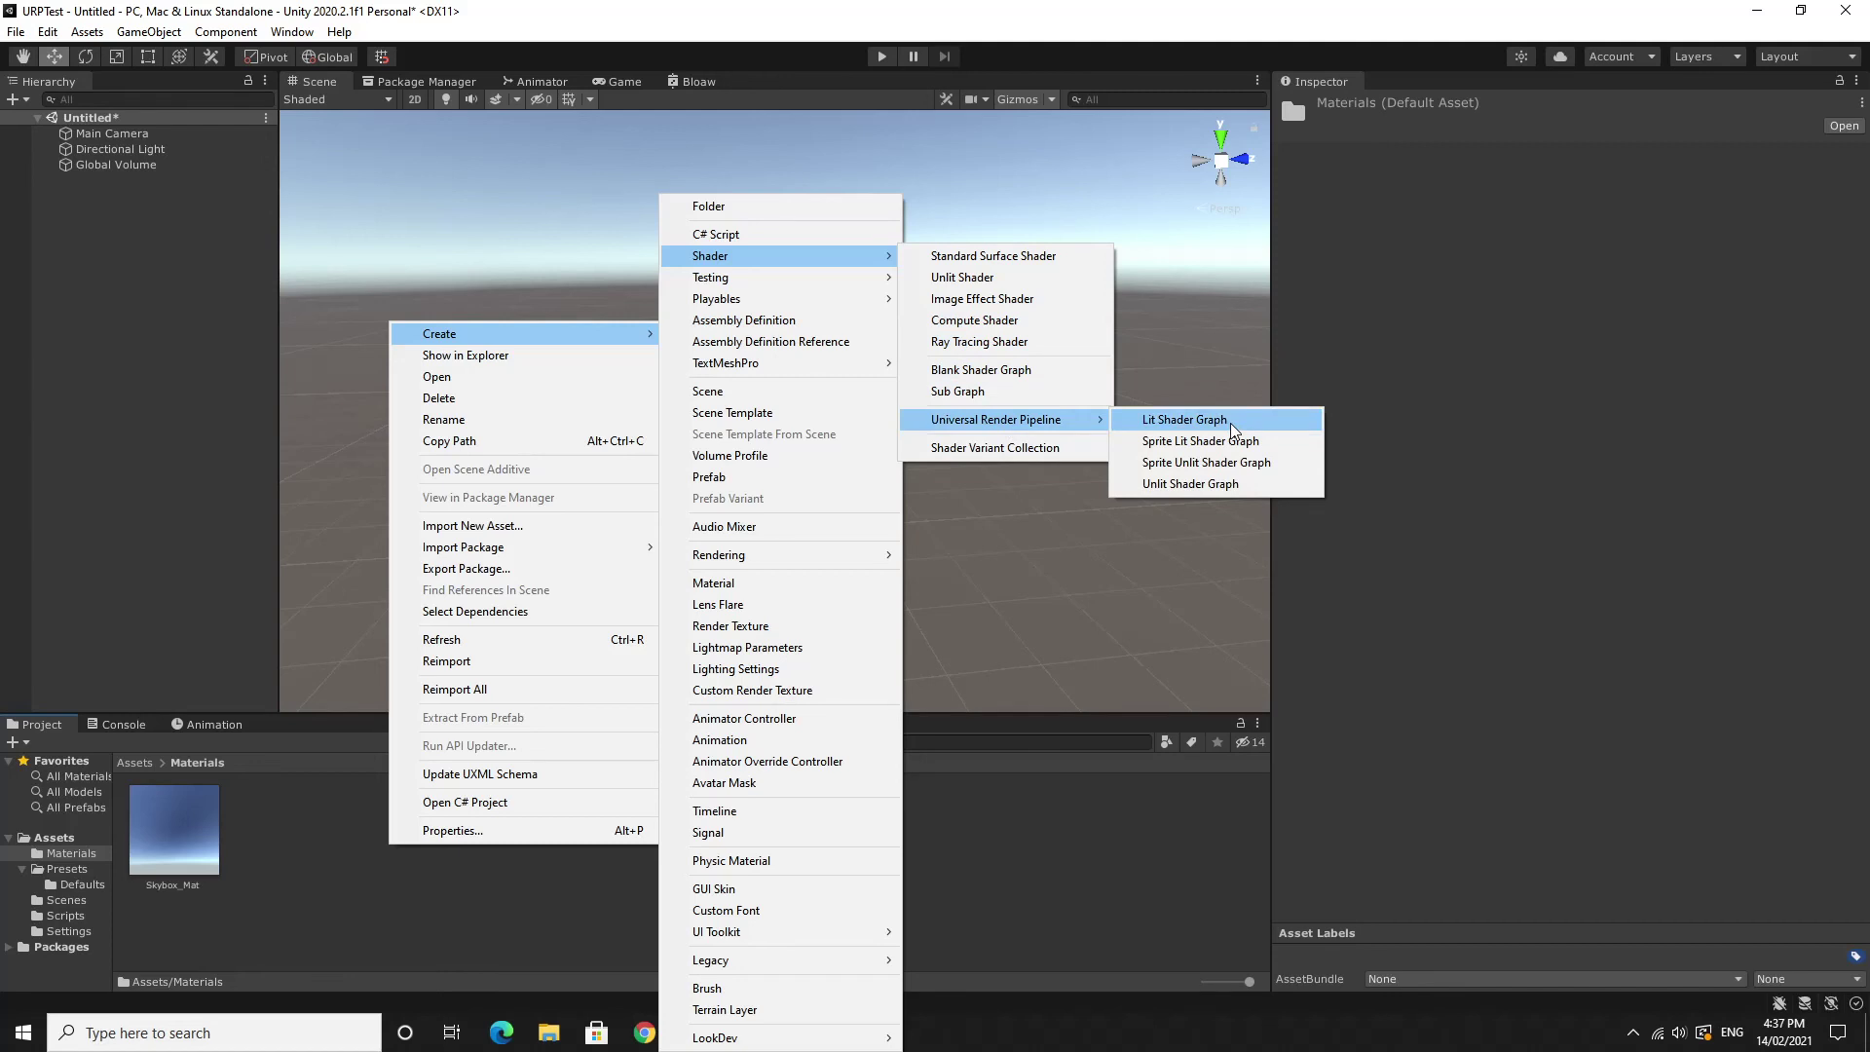
left_click(1185, 419)
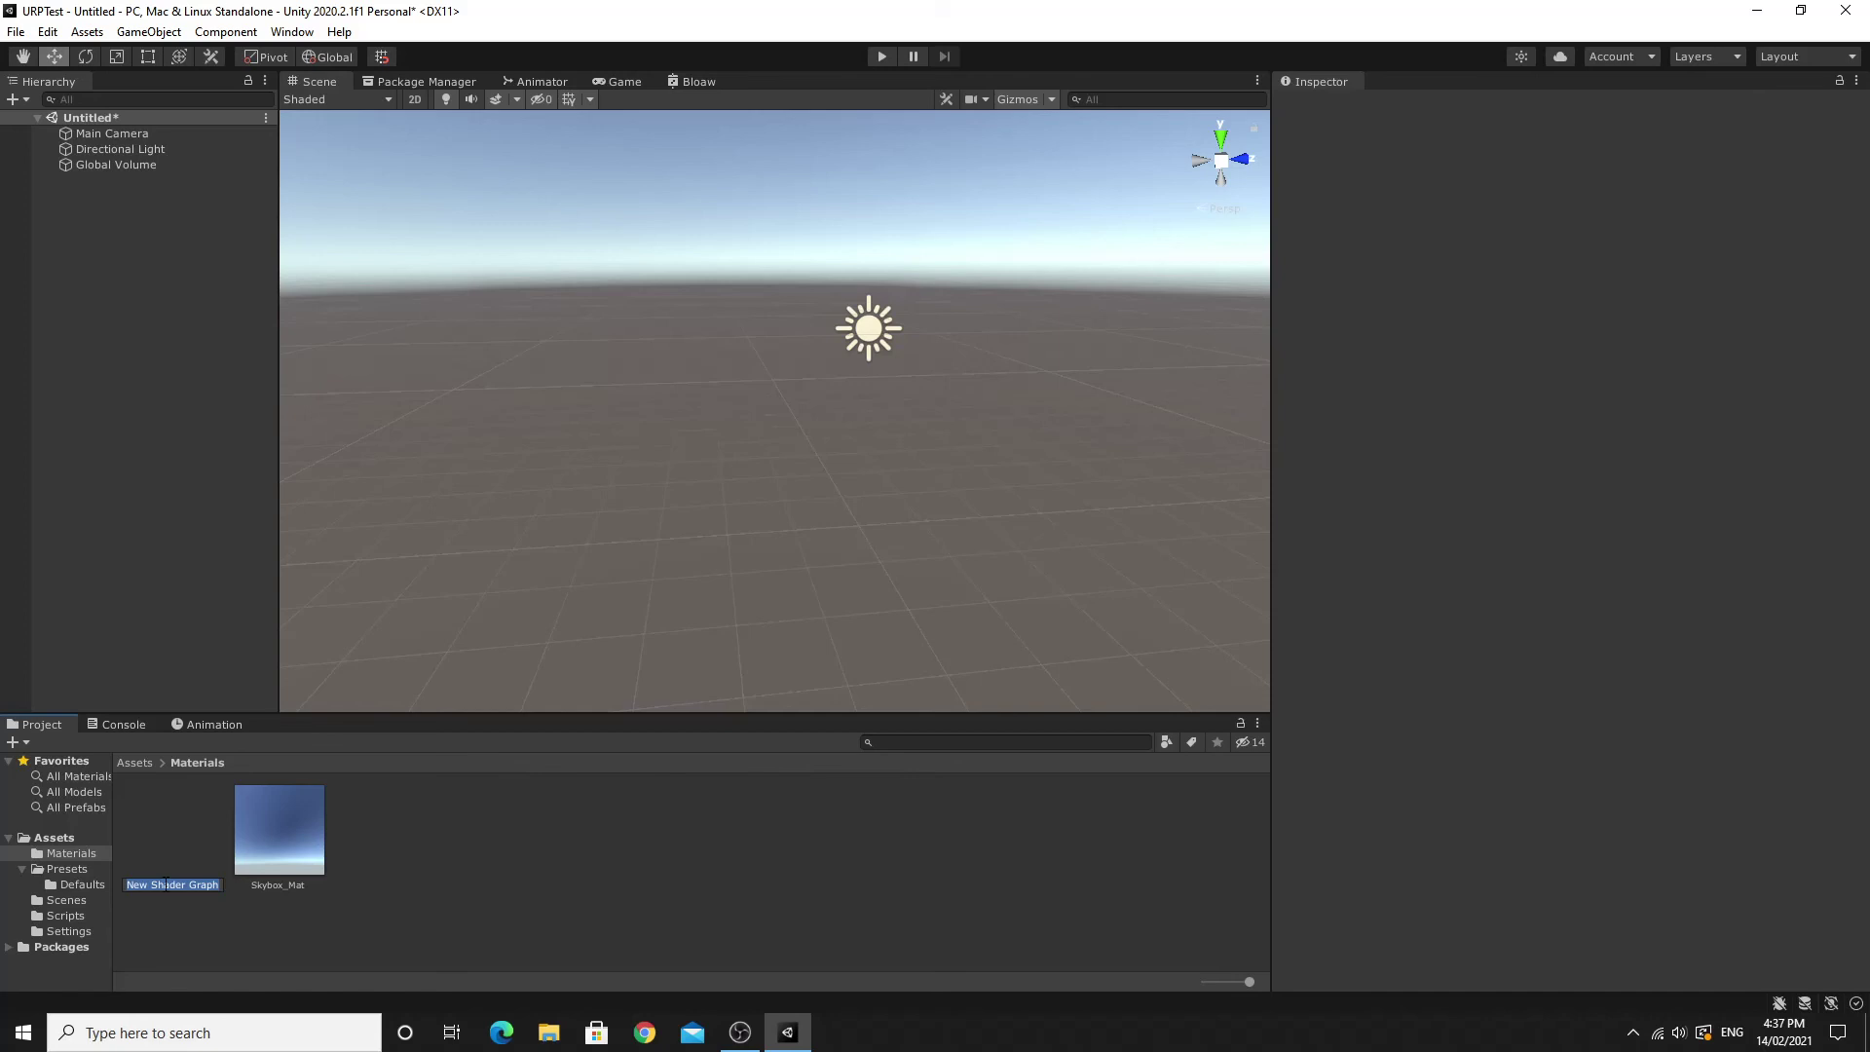
type("BlueFade")
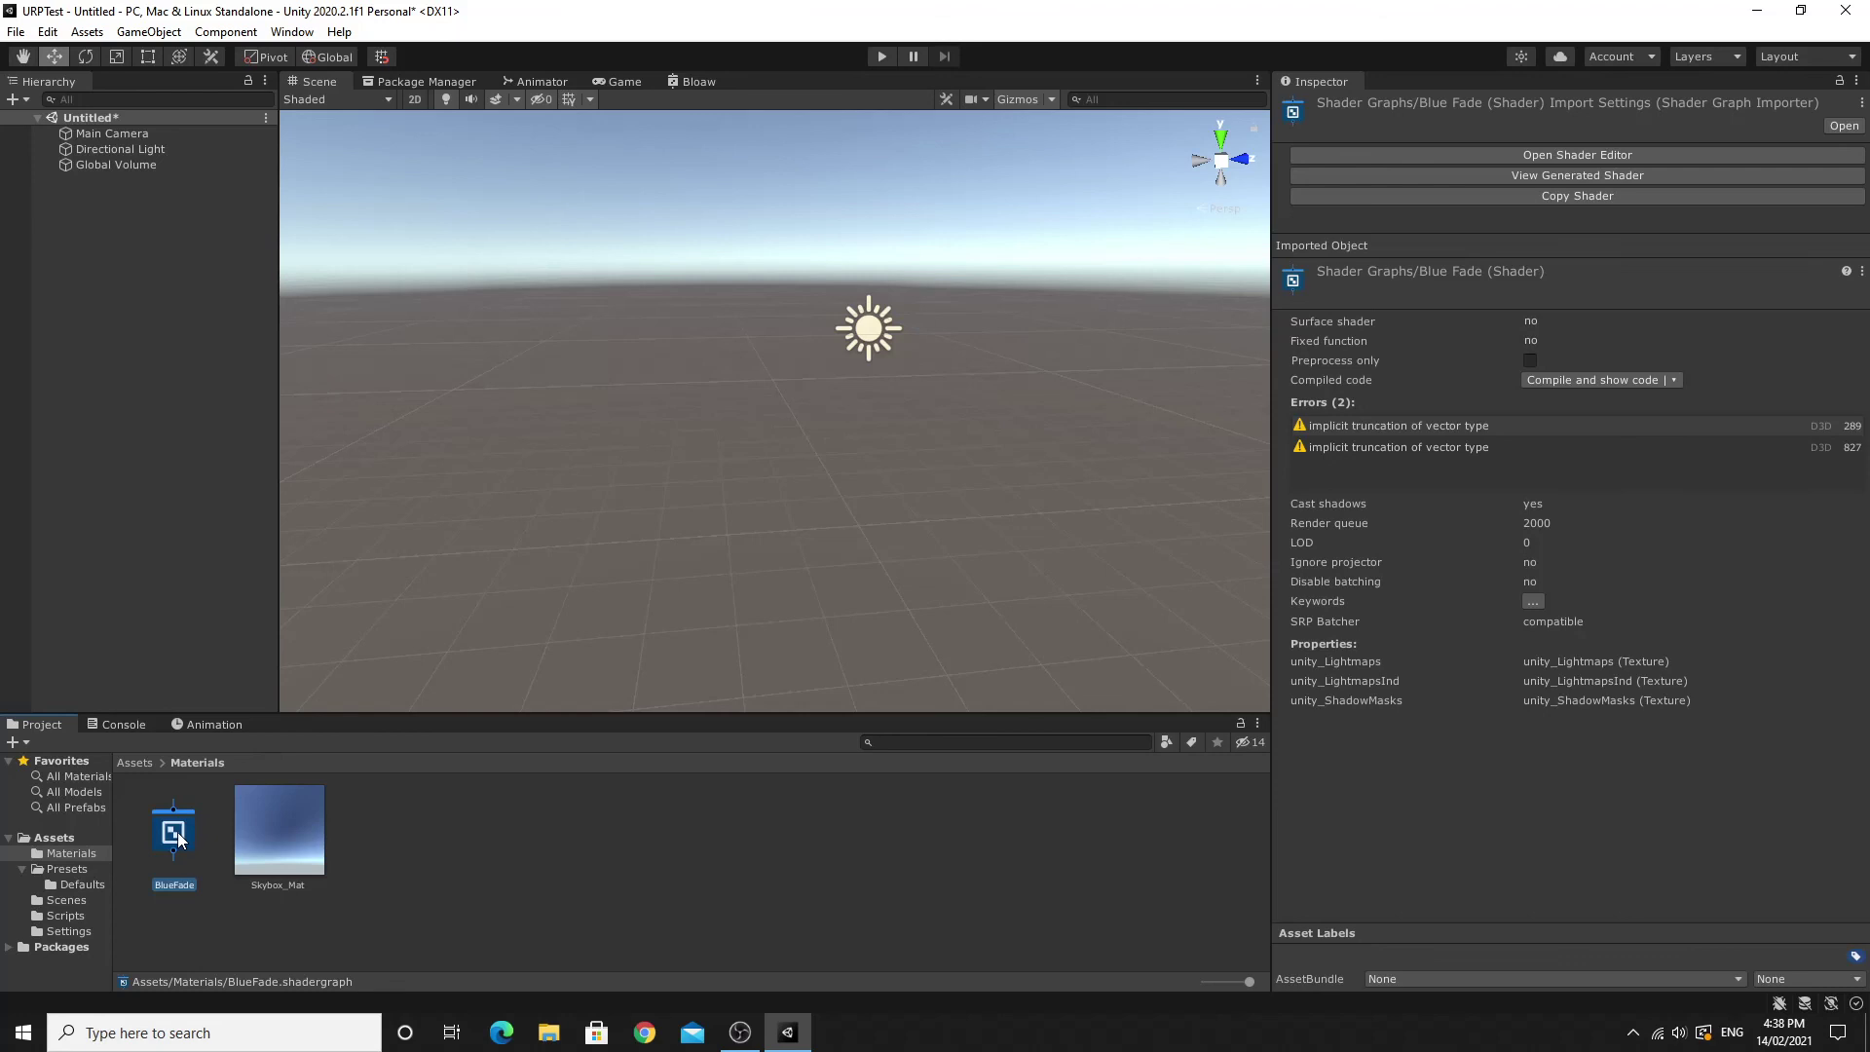
Open BlueFade in Shader Graph and pan the canvas to centre the Vertex and Fragment stacks.
double_click(176, 836)
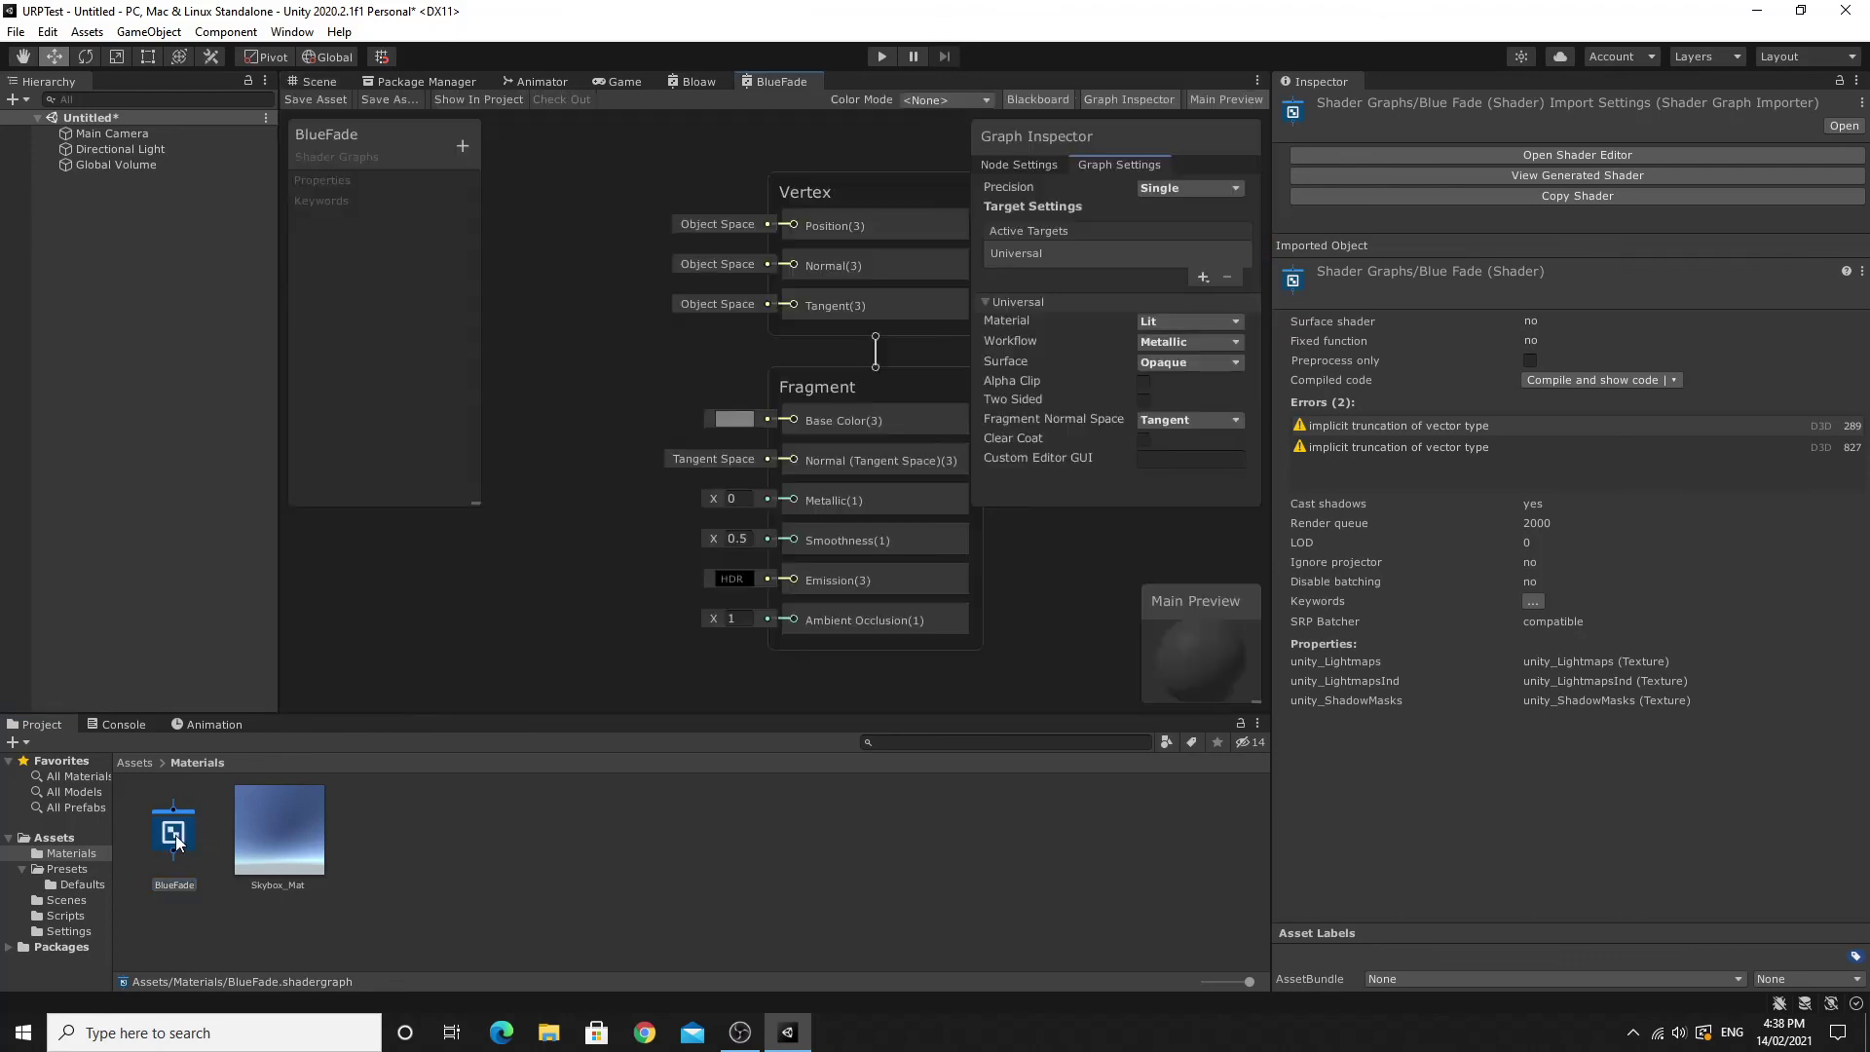
scroll(602, 515, "down", 4)
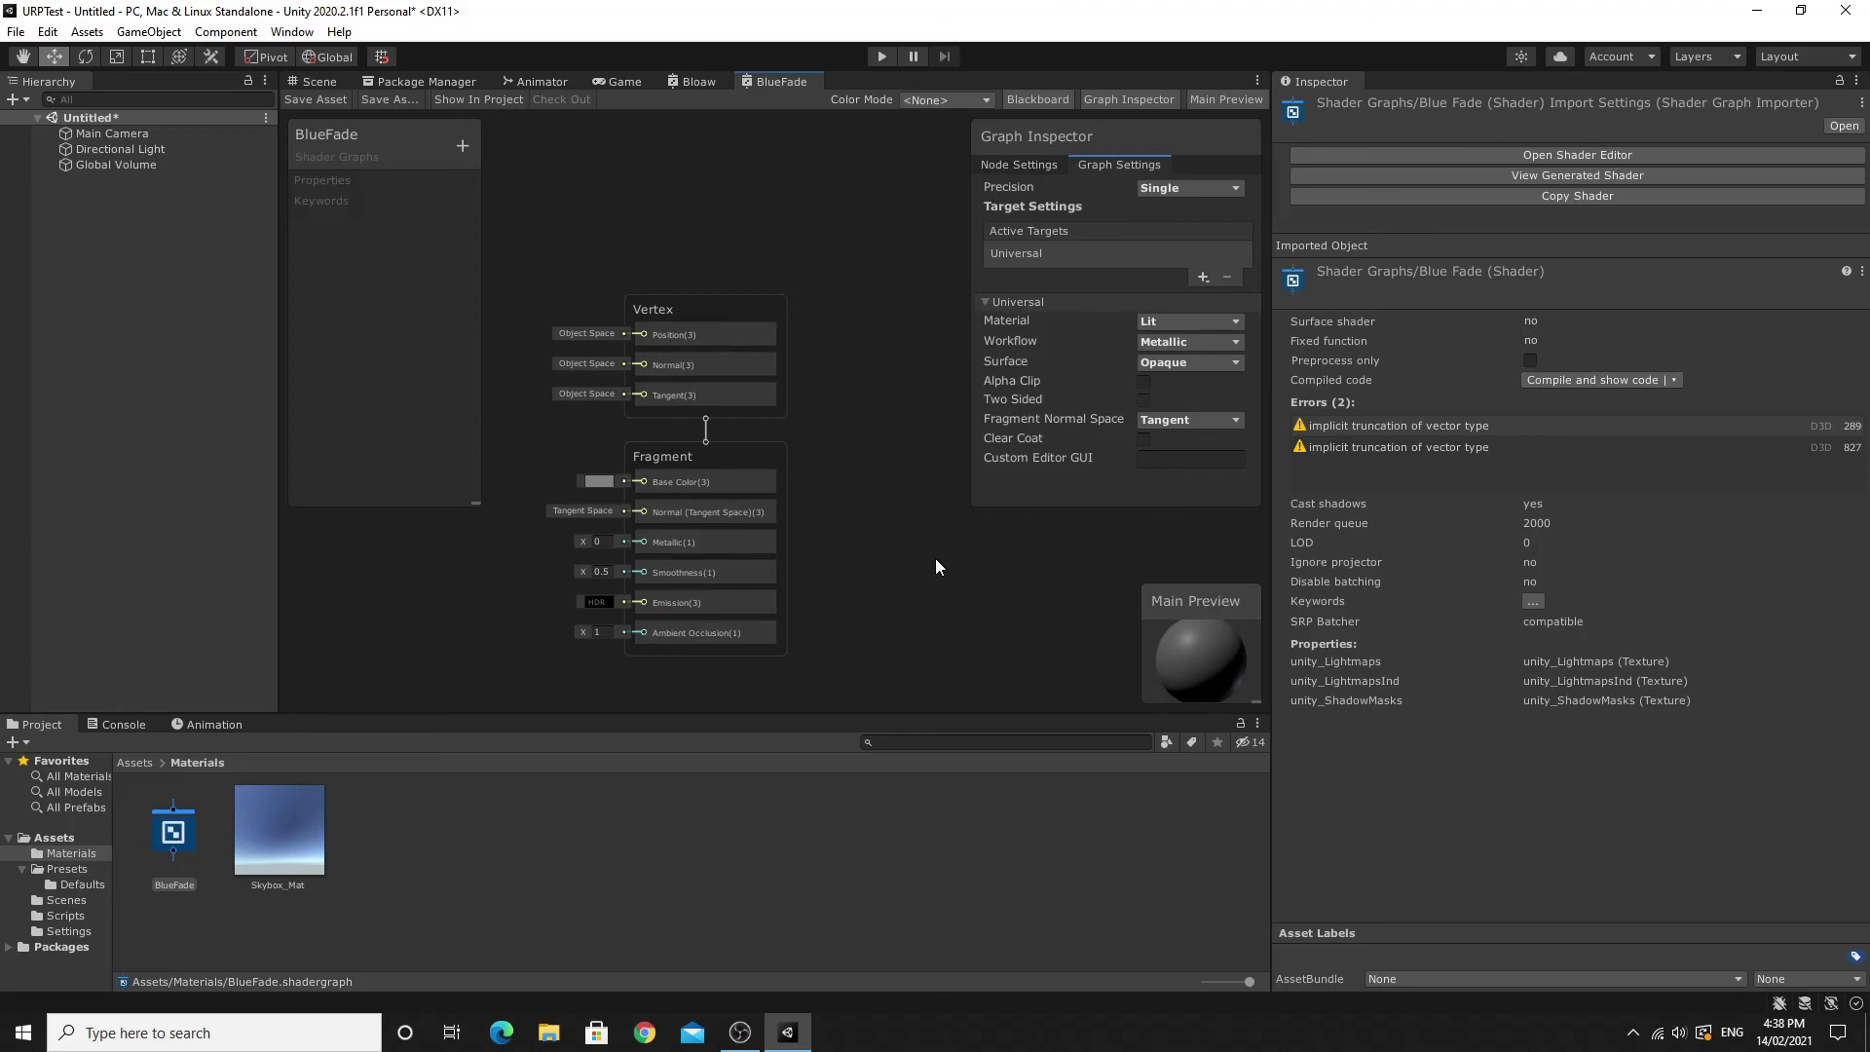
middle_click_drag(931, 559, 962, 571)
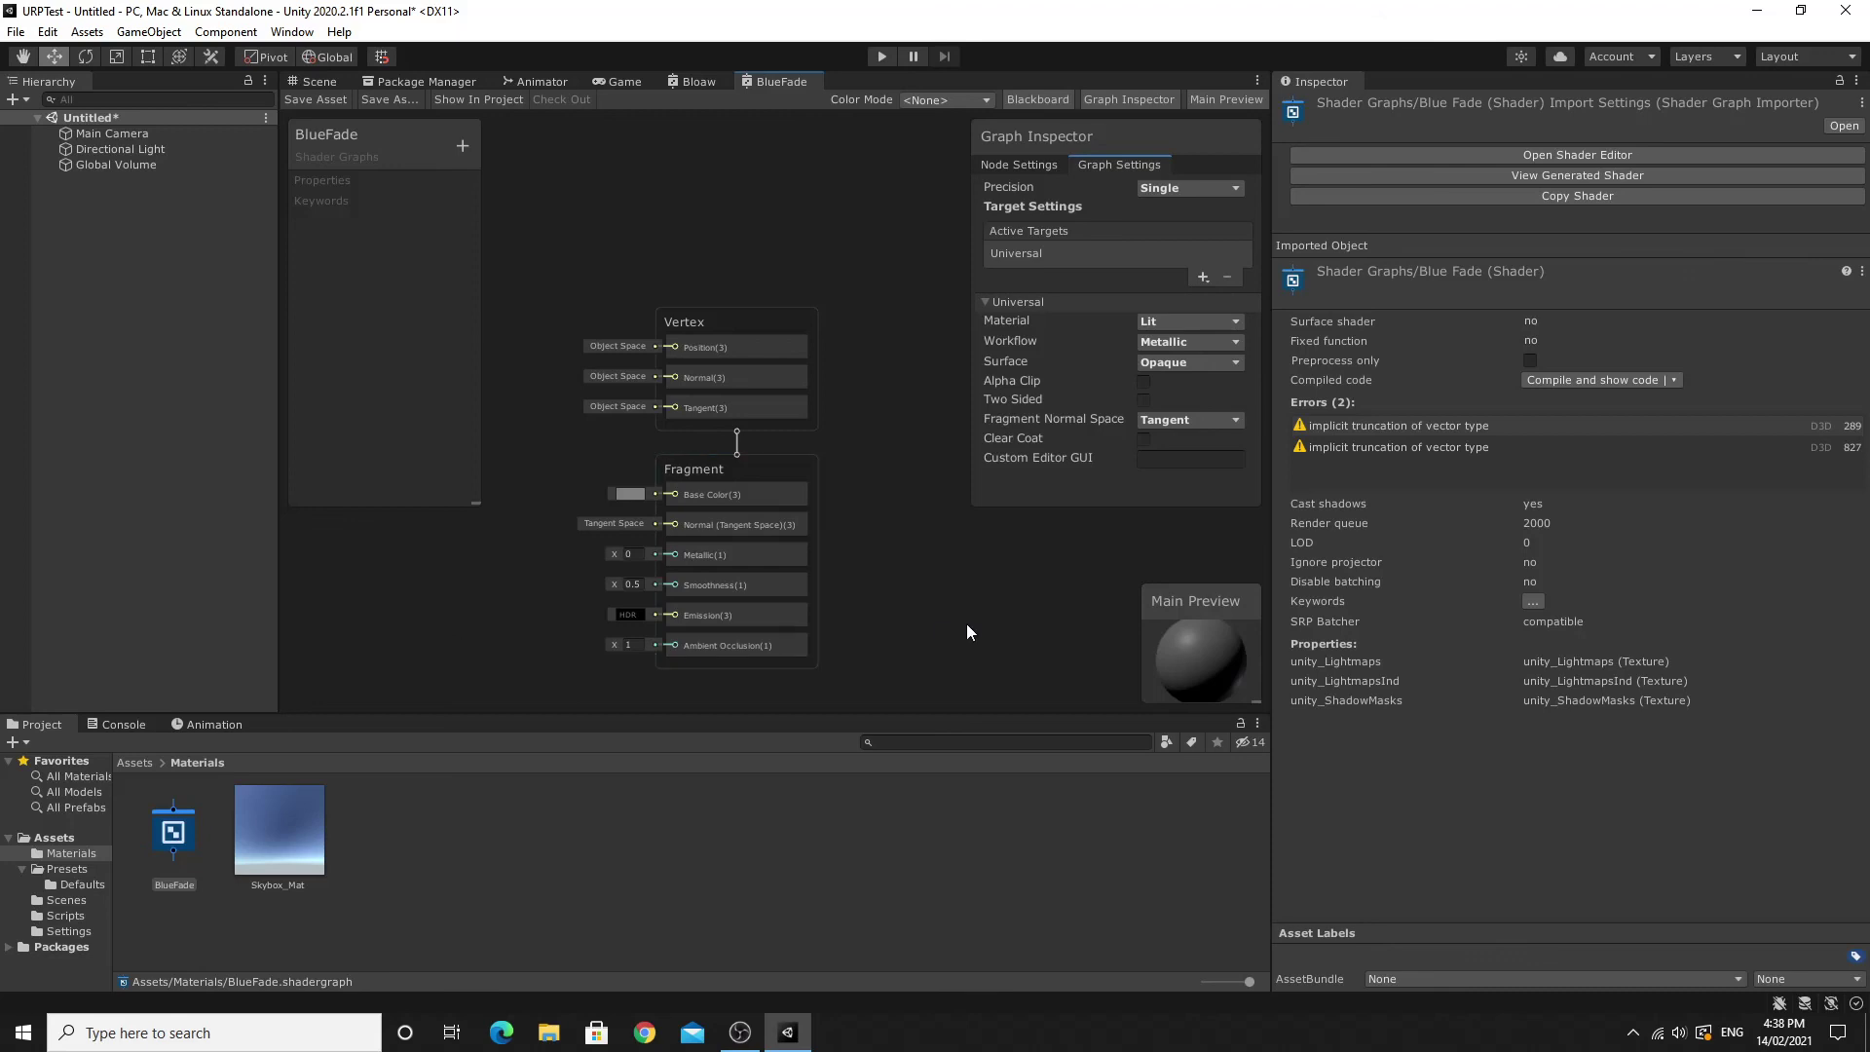
middle_click_drag(966, 626, 952, 637)
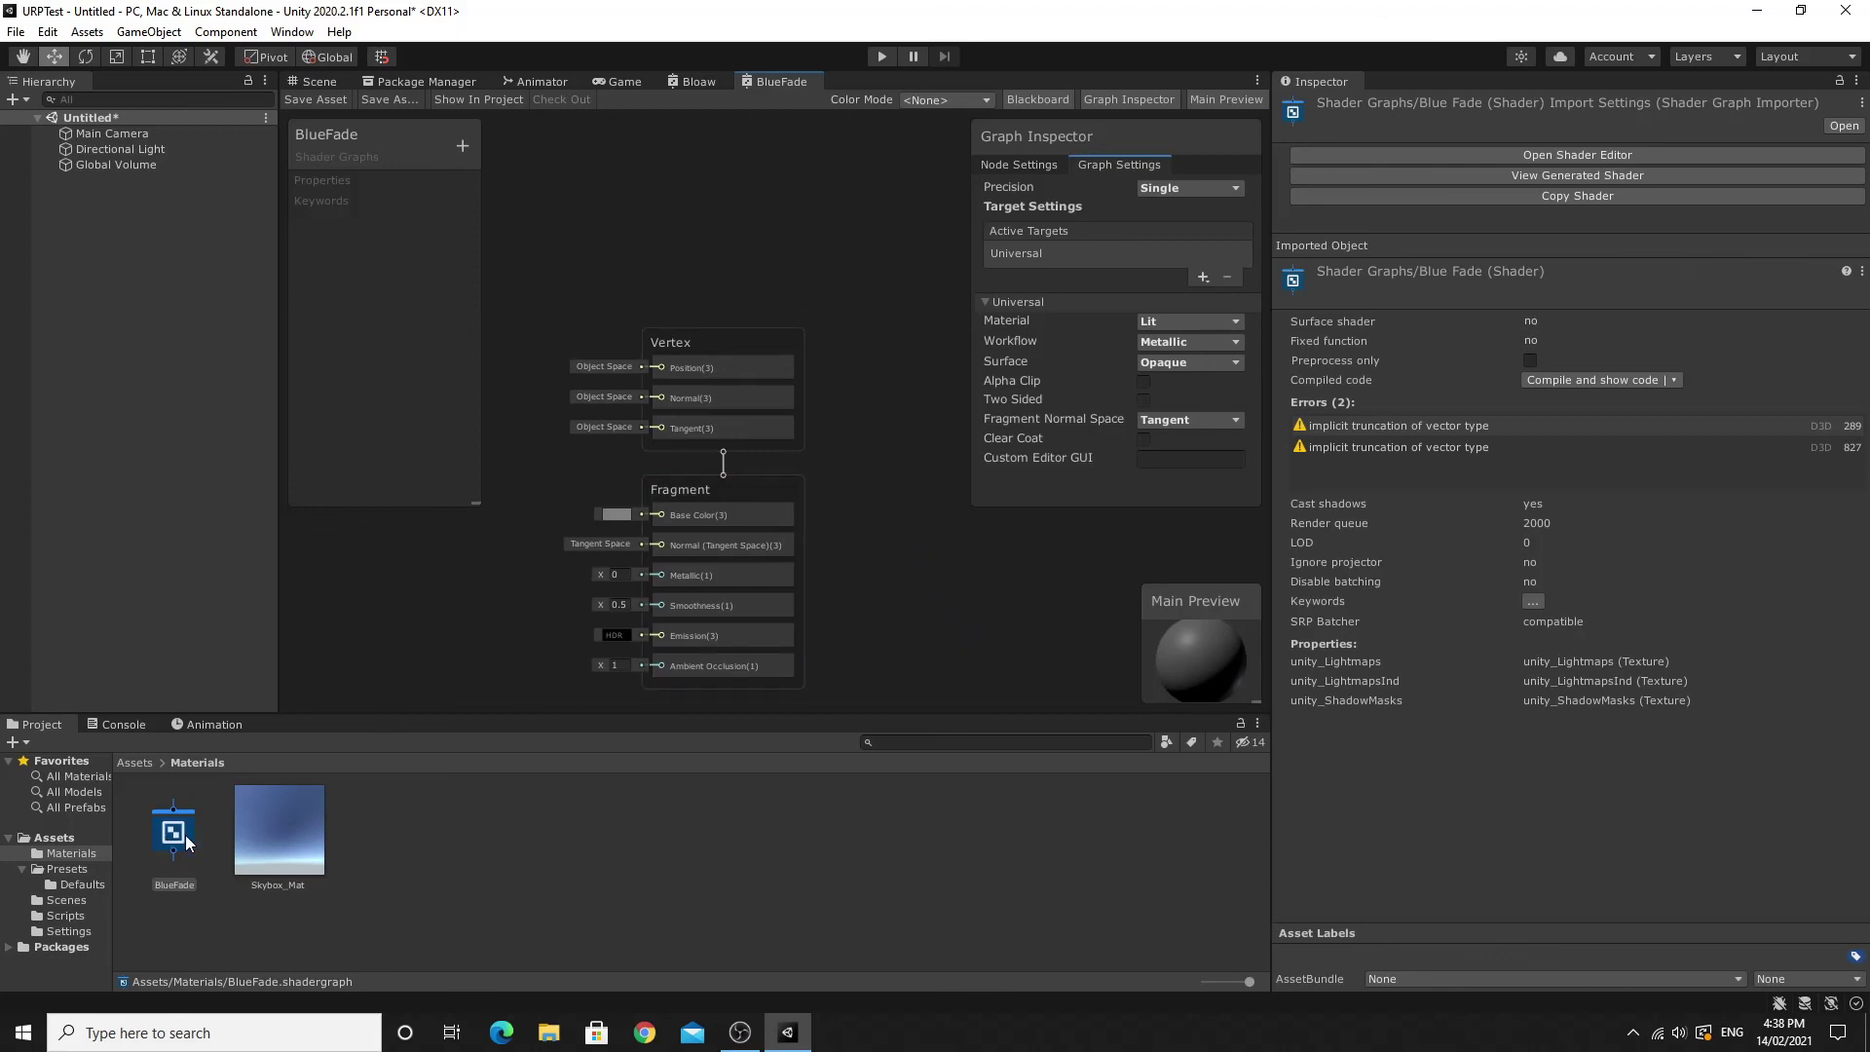
right_click(443, 844)
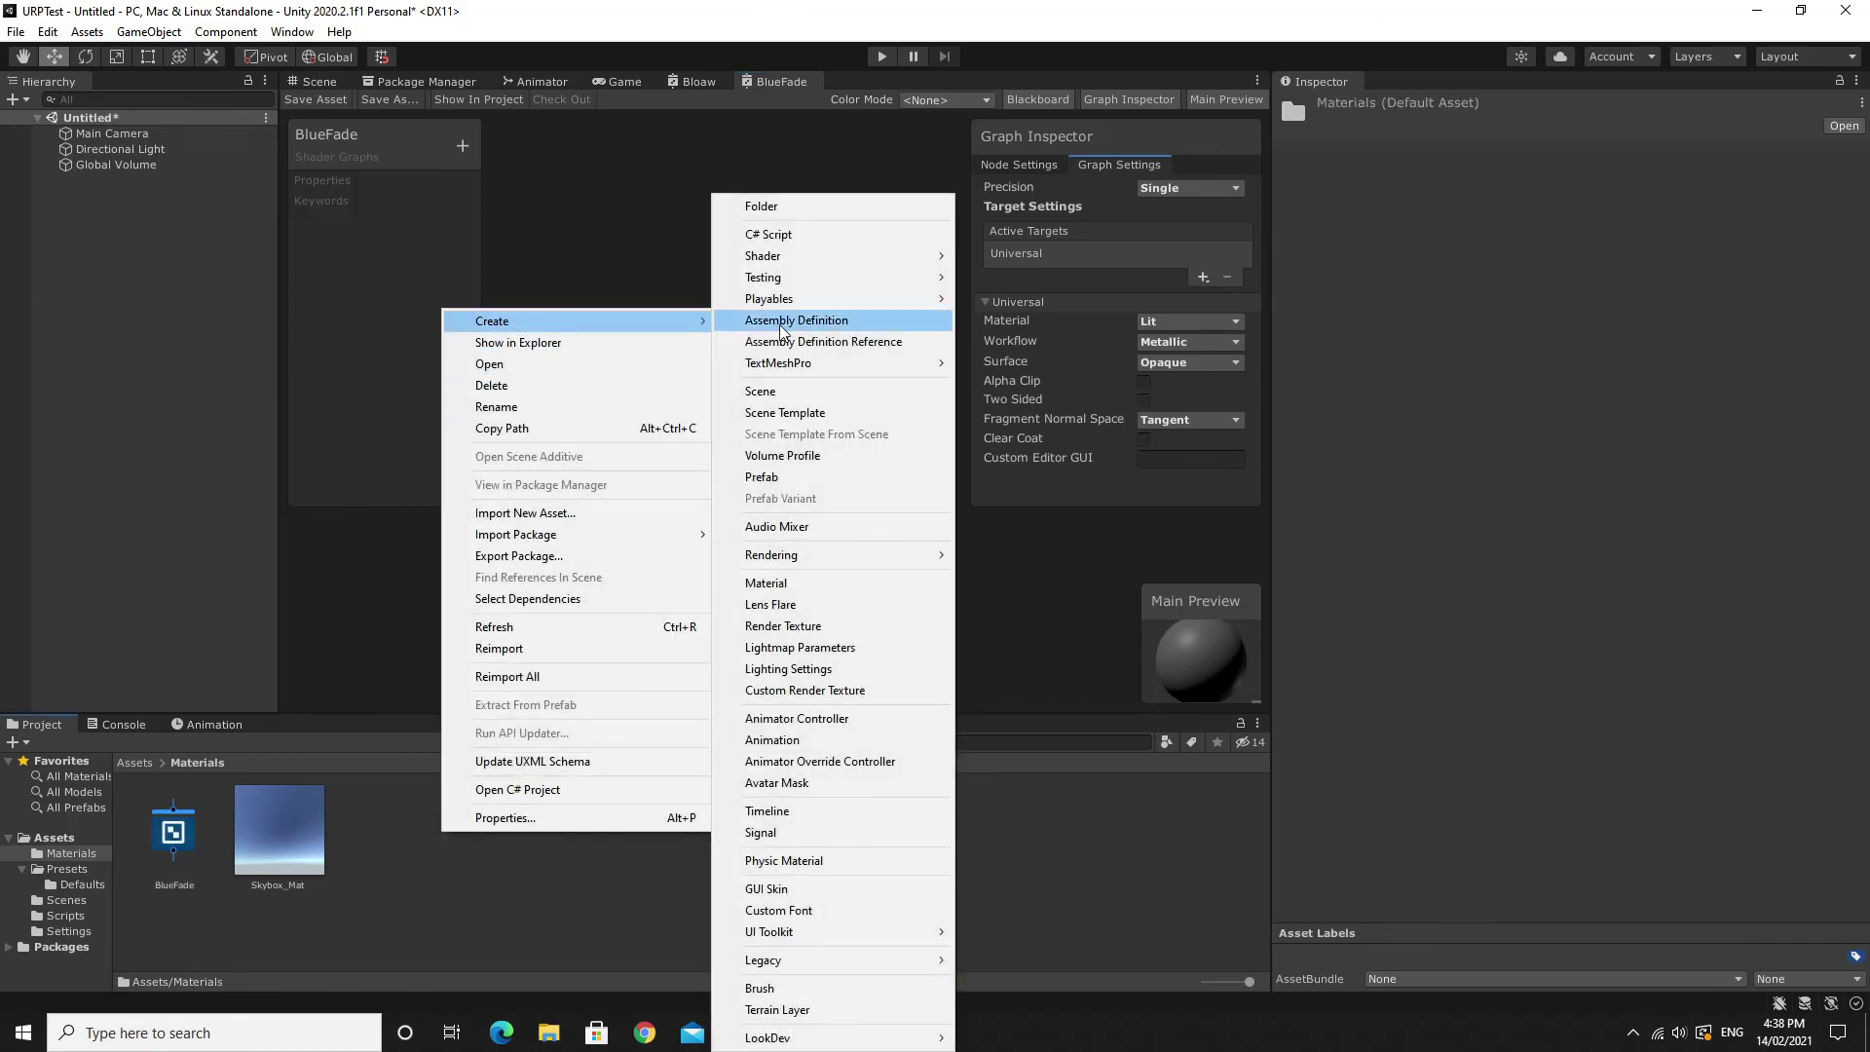
Create a material named BlueFadeMaterial using the Shader Graphs/BlueFade shader.
left_click(784, 585)
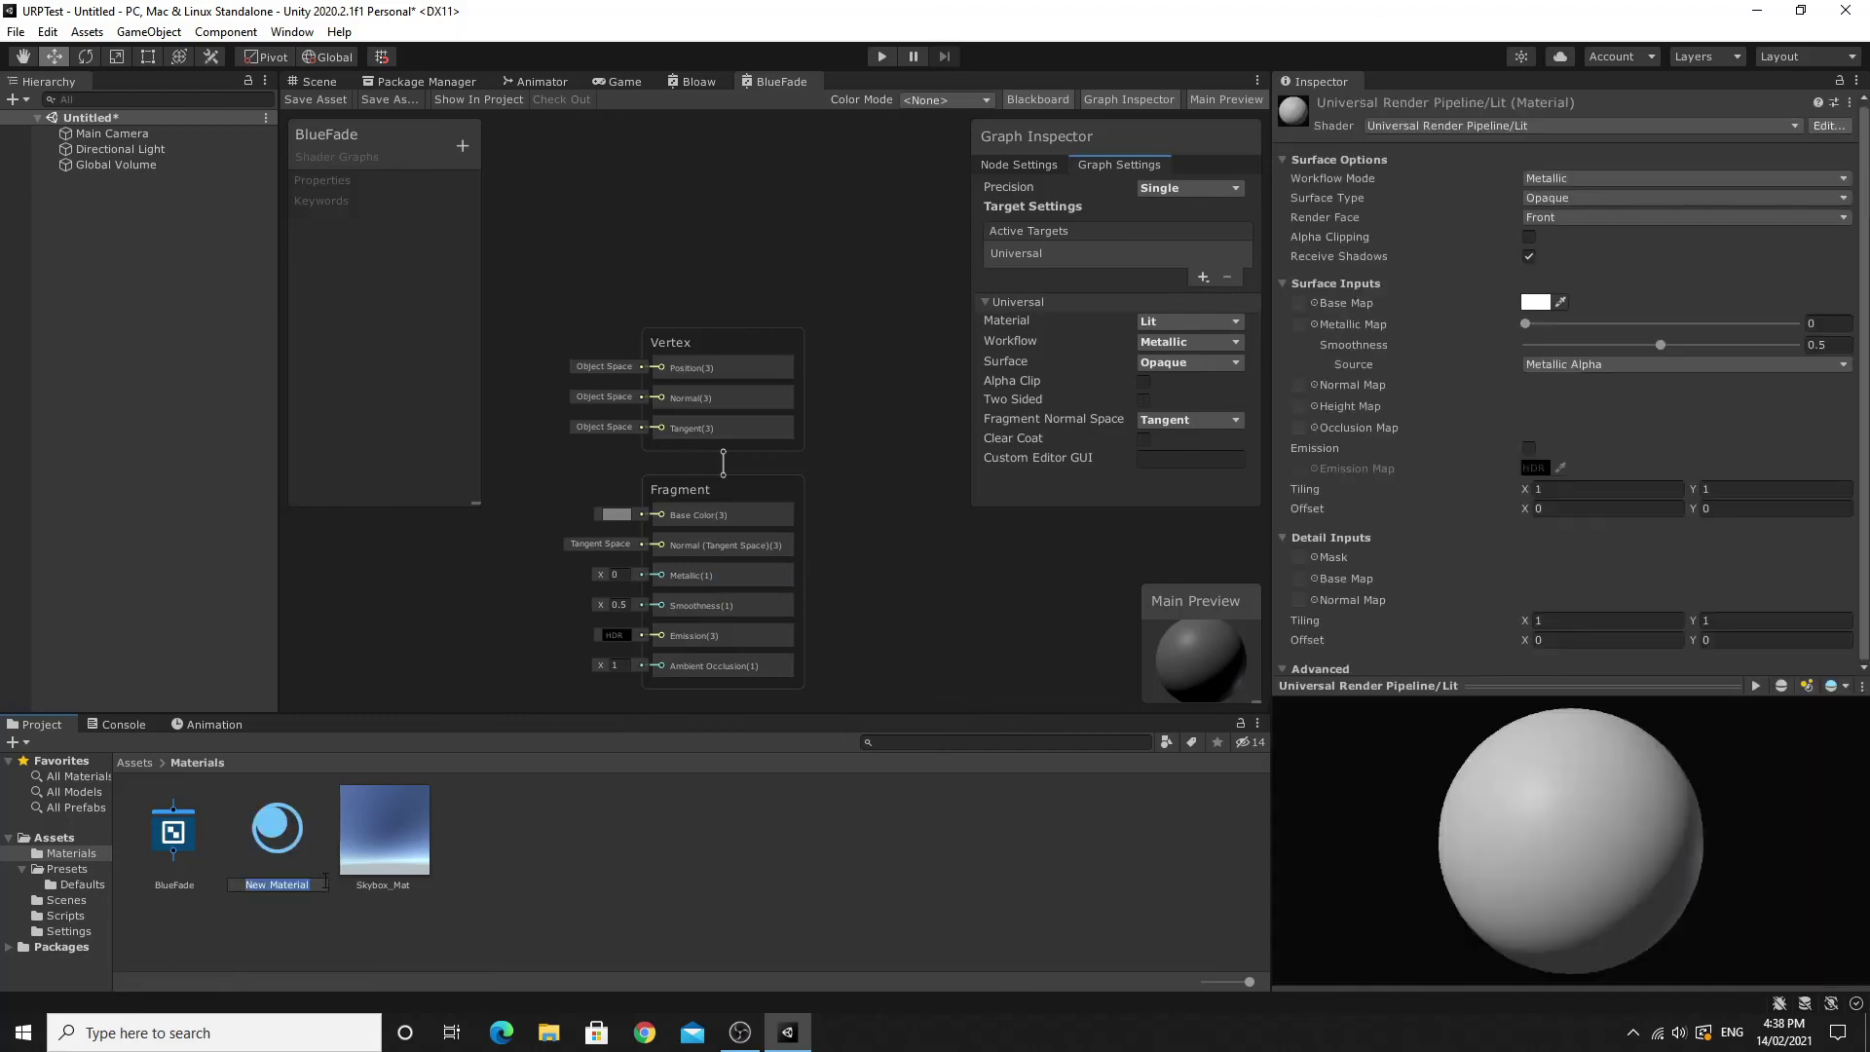
type("BlueFadeMaterial")
key("Return")
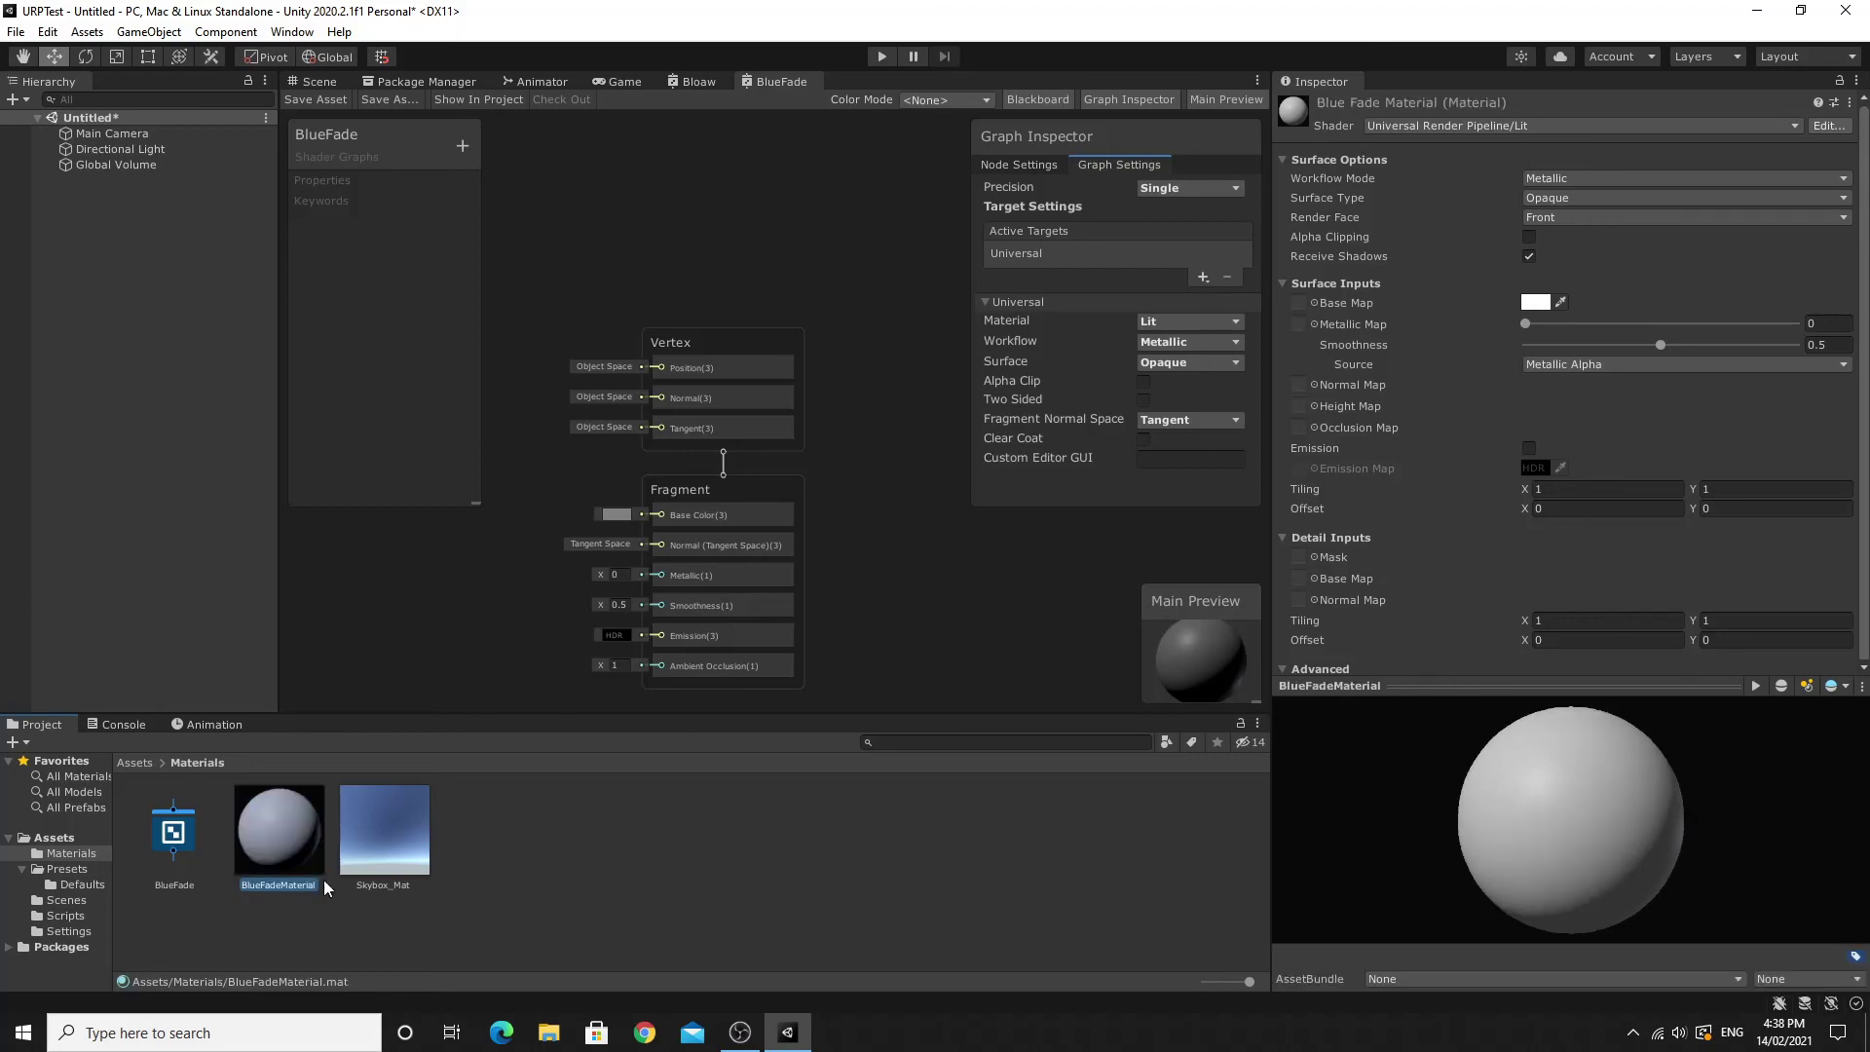
left_click(1436, 125)
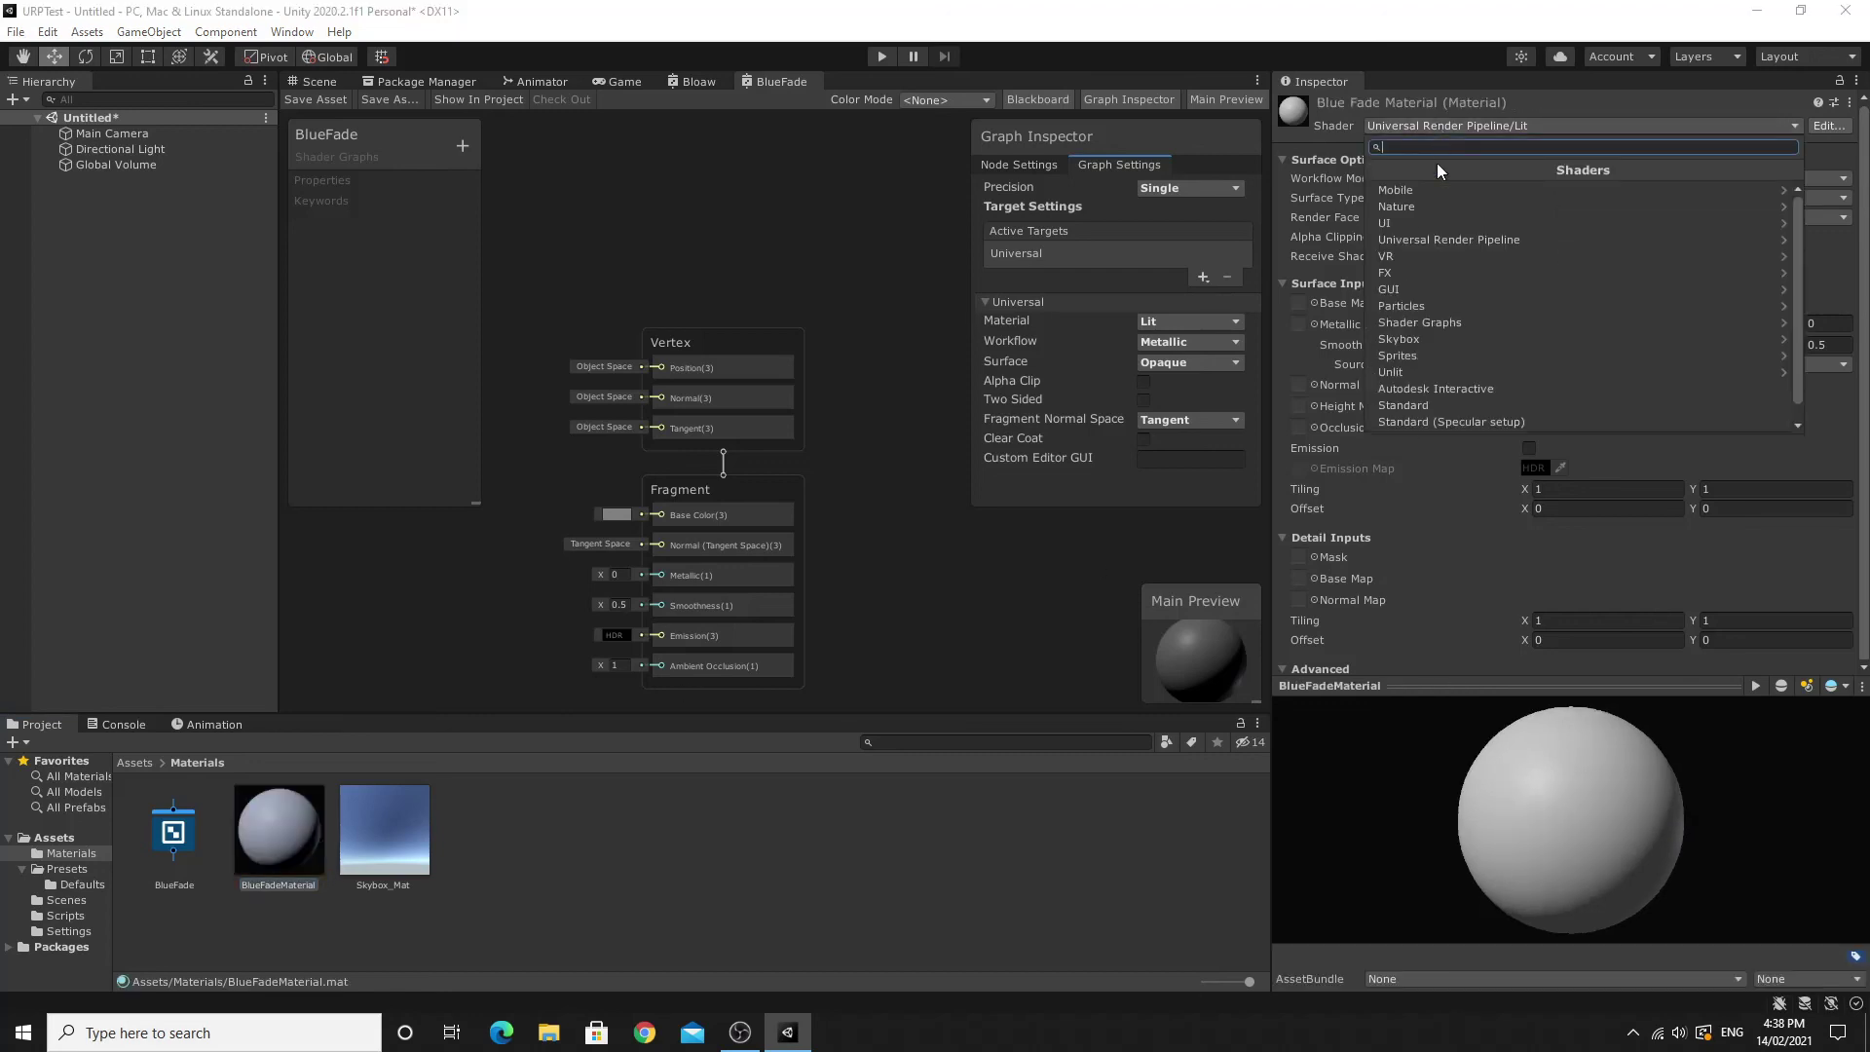
scroll(1470, 351, "down", 1)
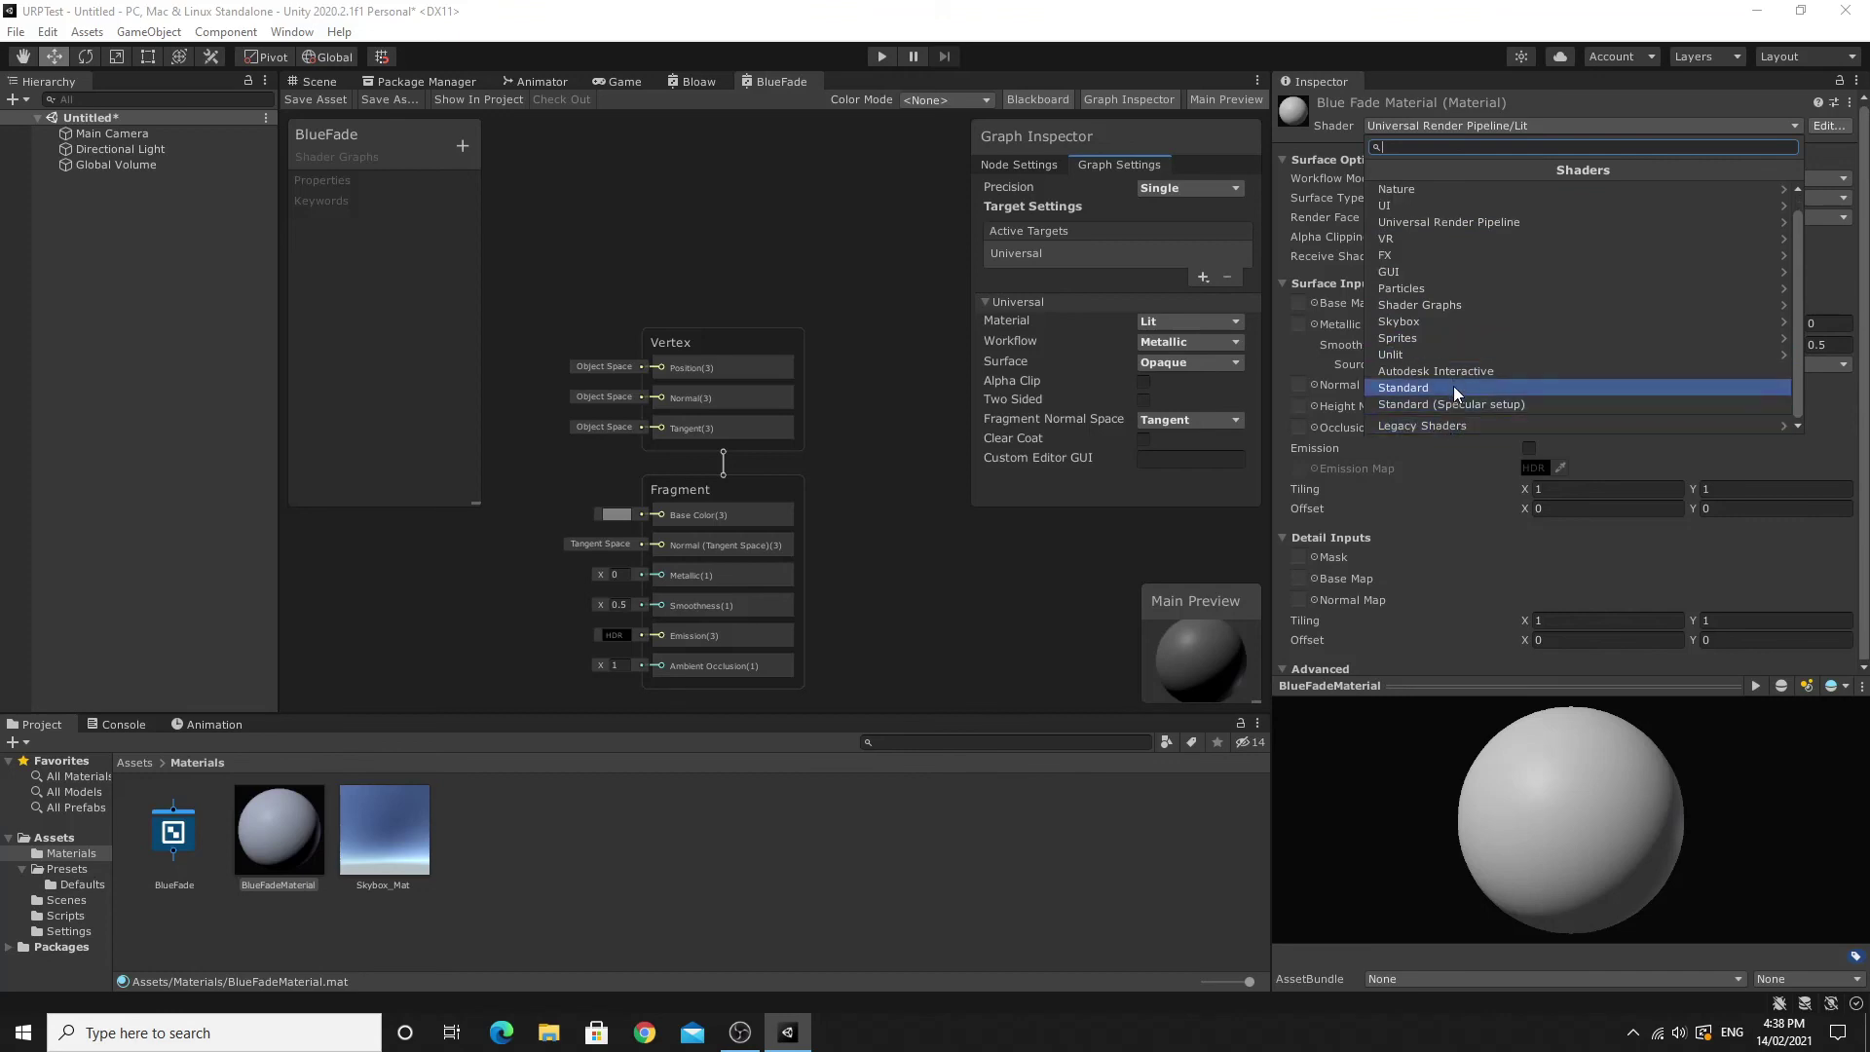
left_click(1461, 304)
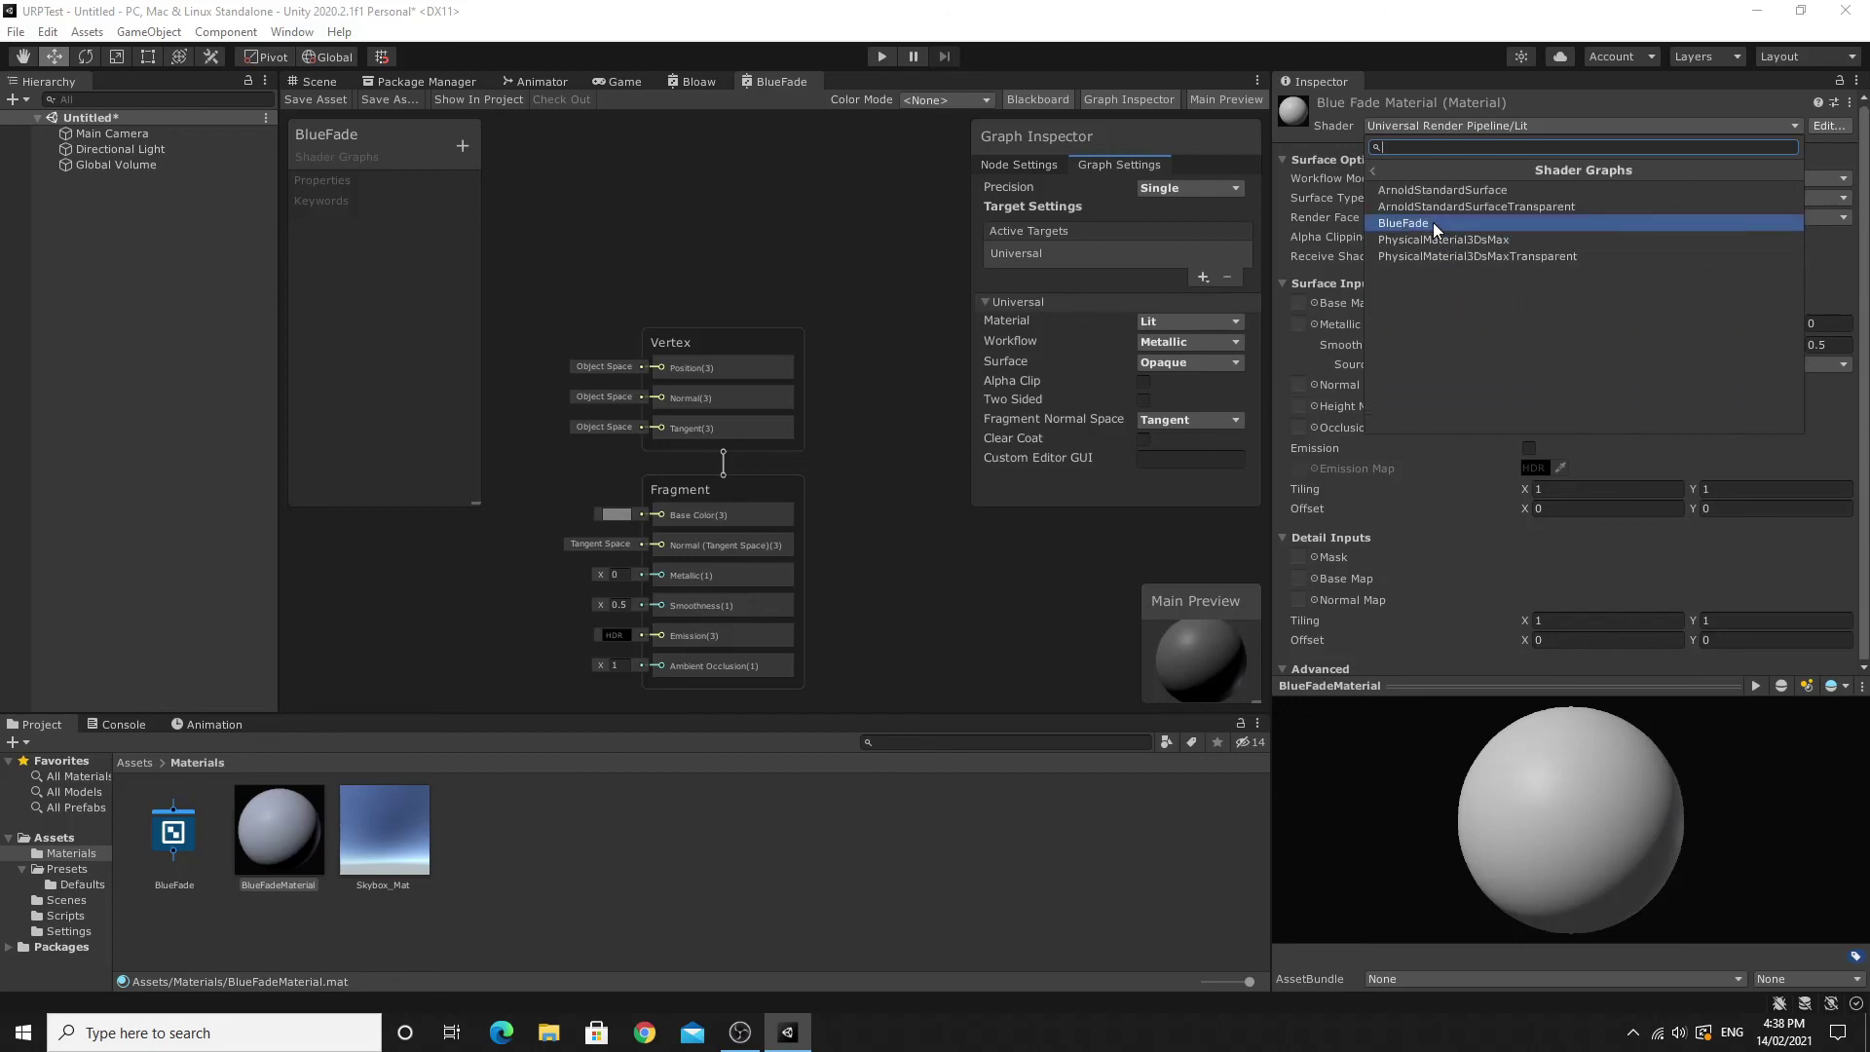
left_click(1430, 224)
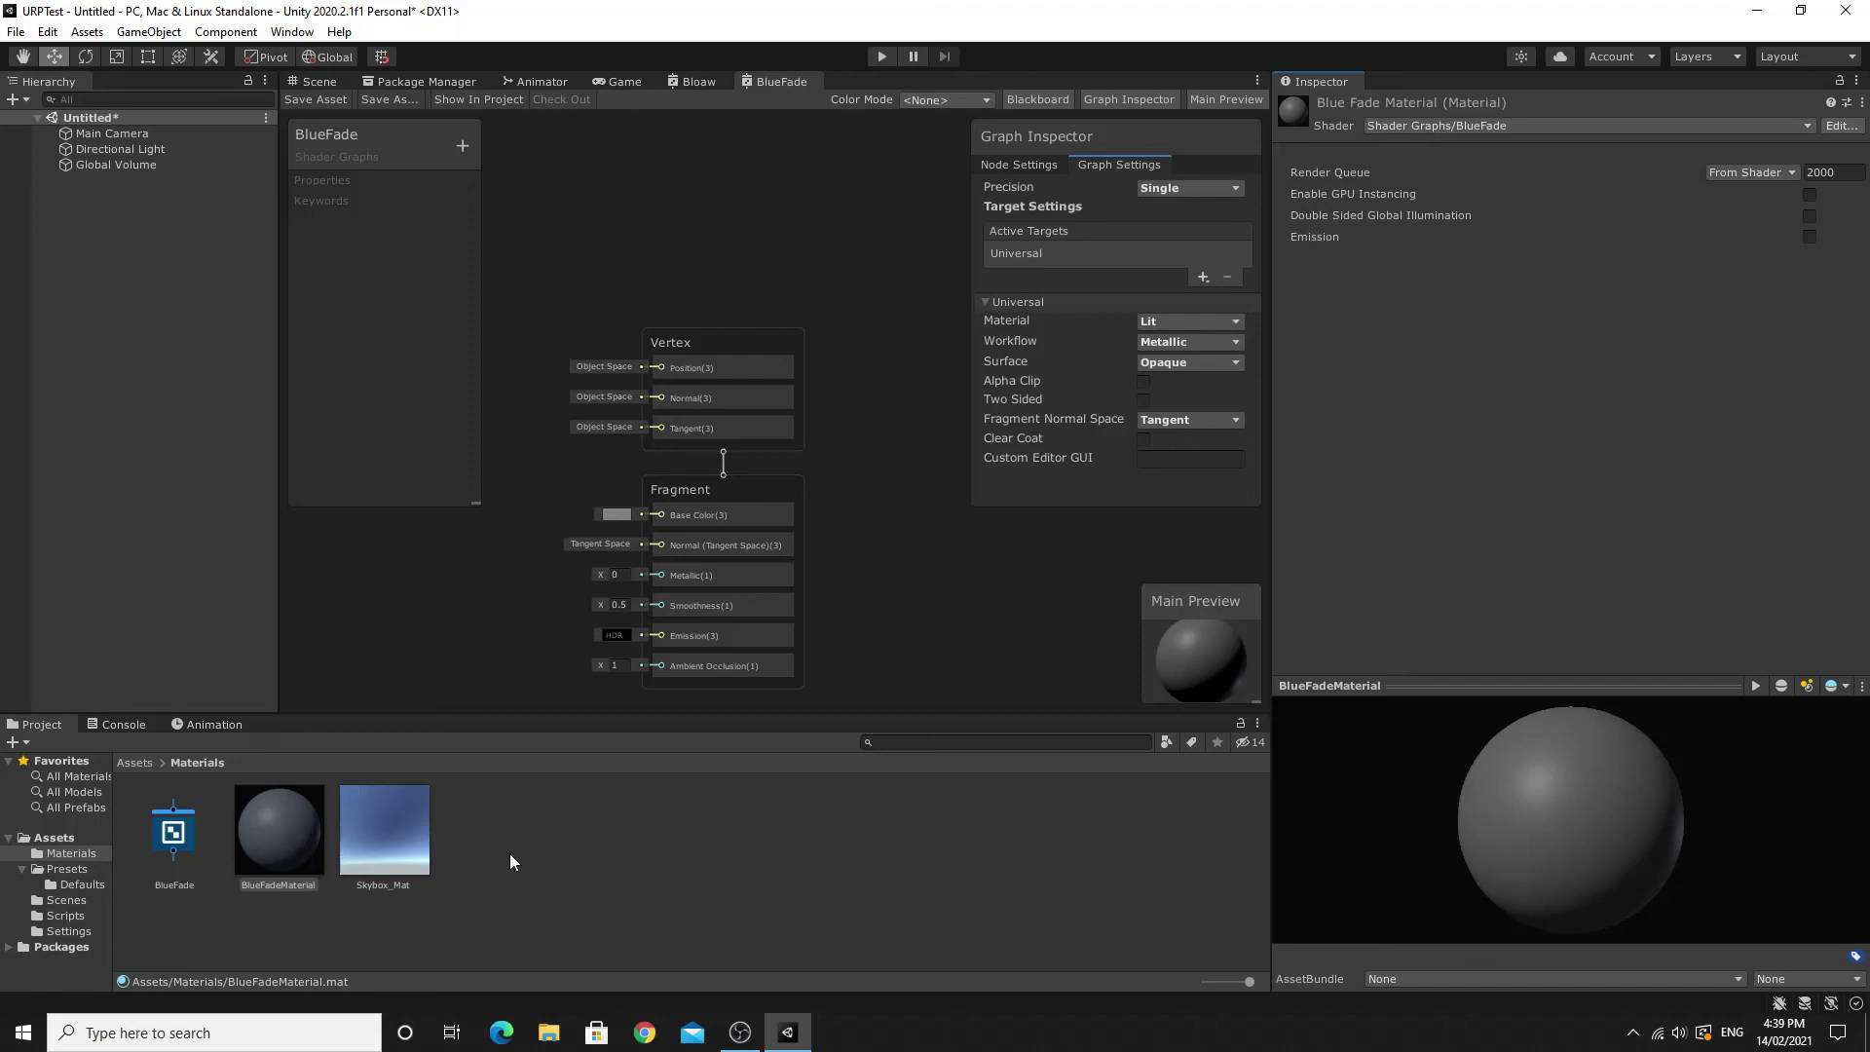
Review the BlueFade shader graph and BlueFadeMaterial assets, then bring back the Scene view.
left_click(173, 833)
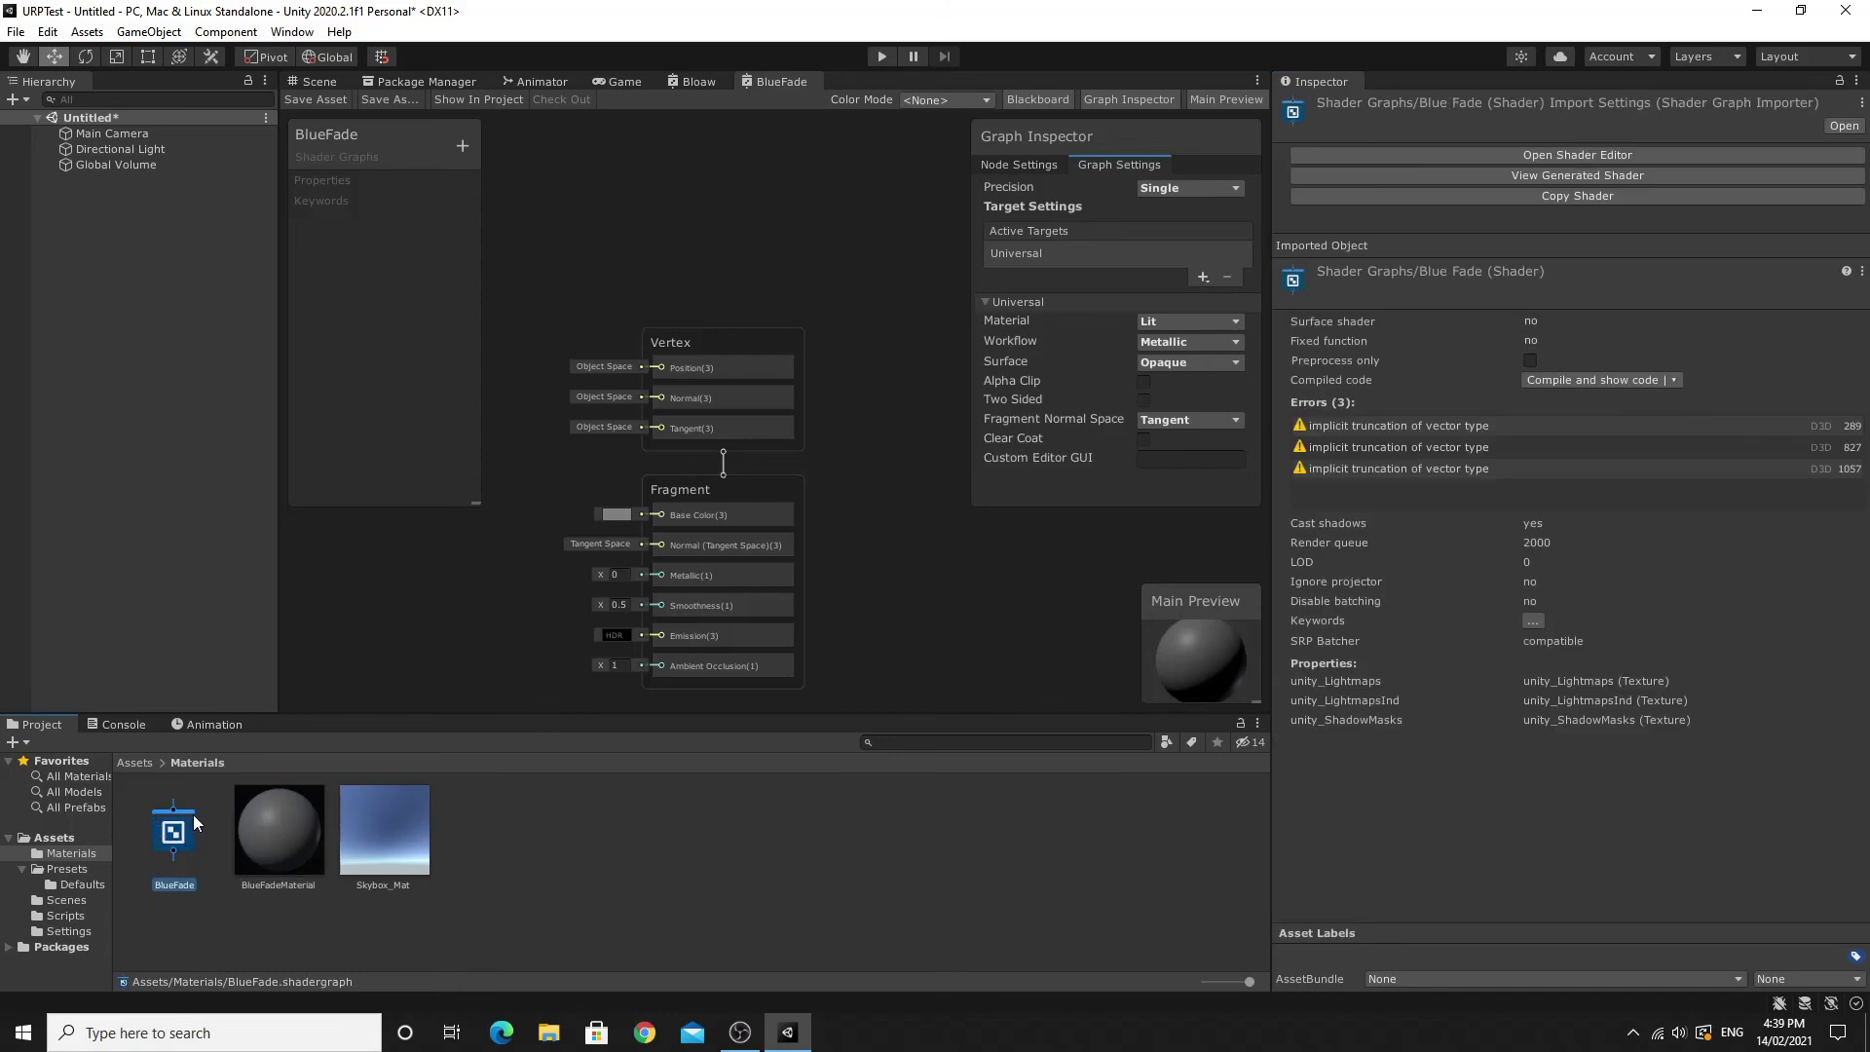
left_click(254, 853)
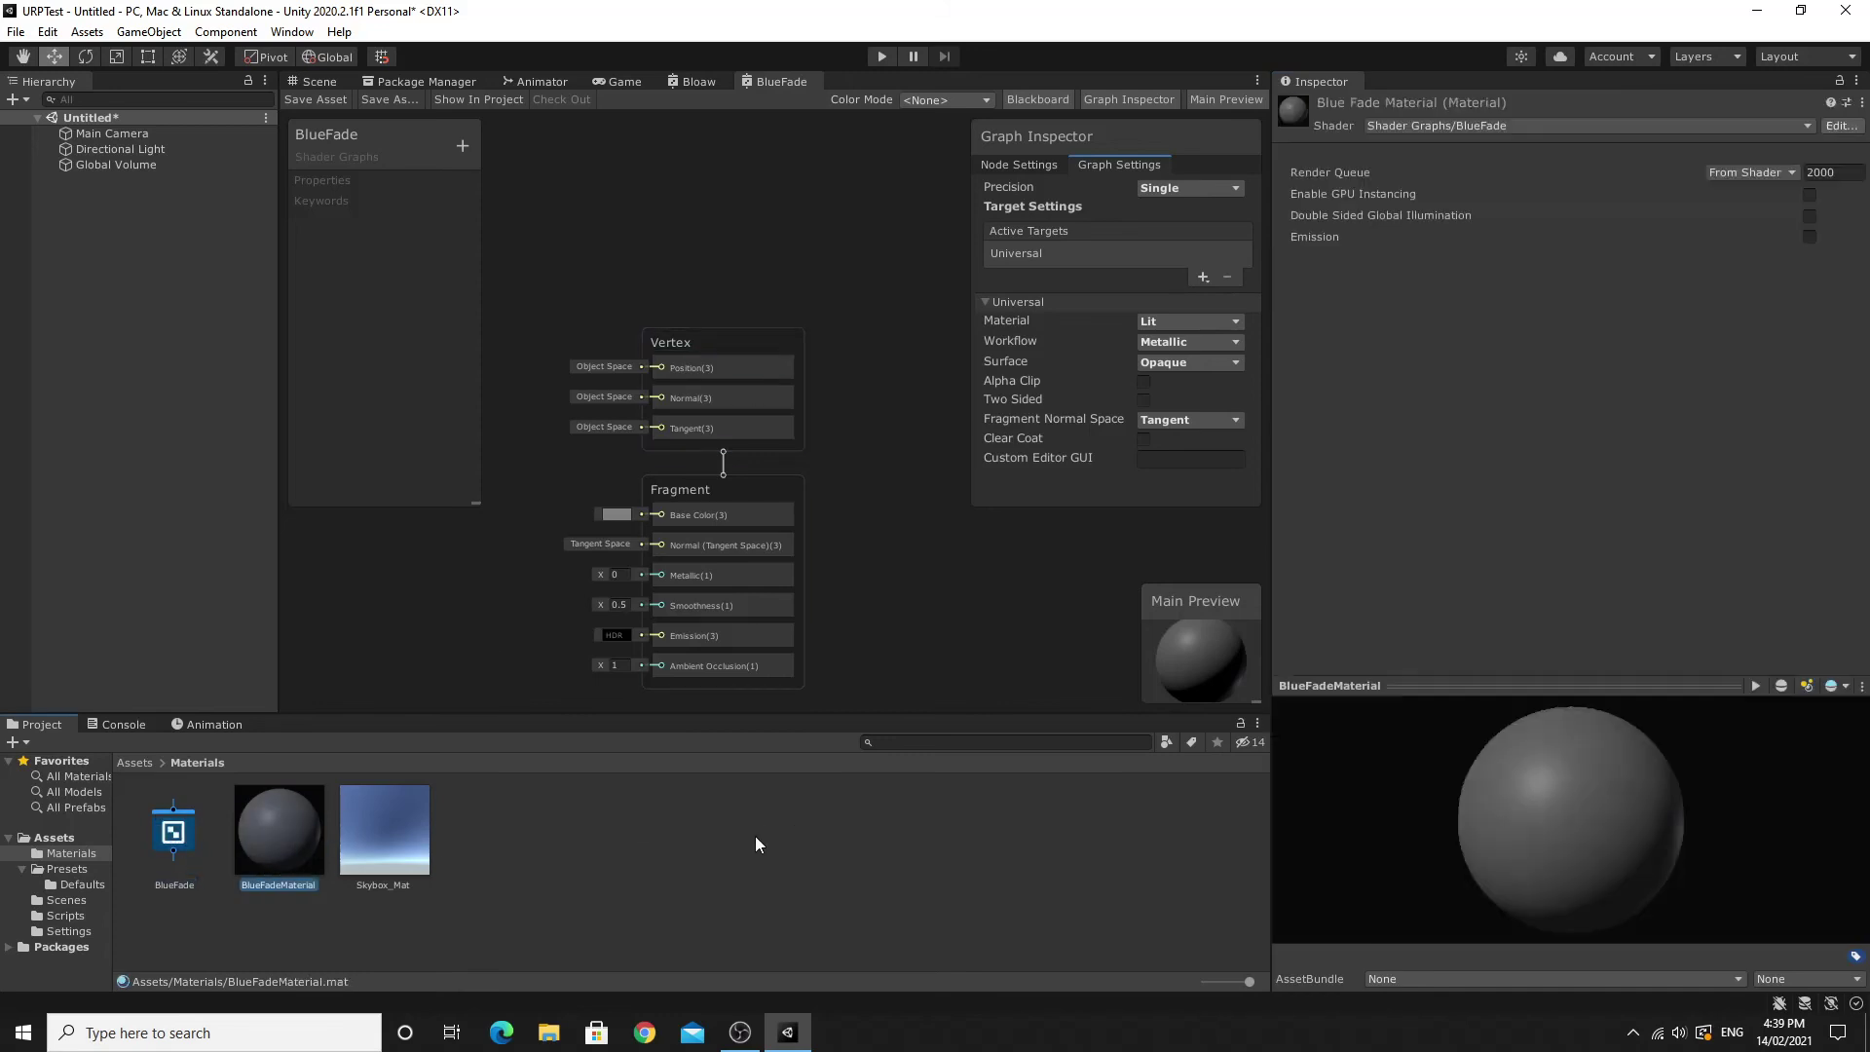
left_click(320, 82)
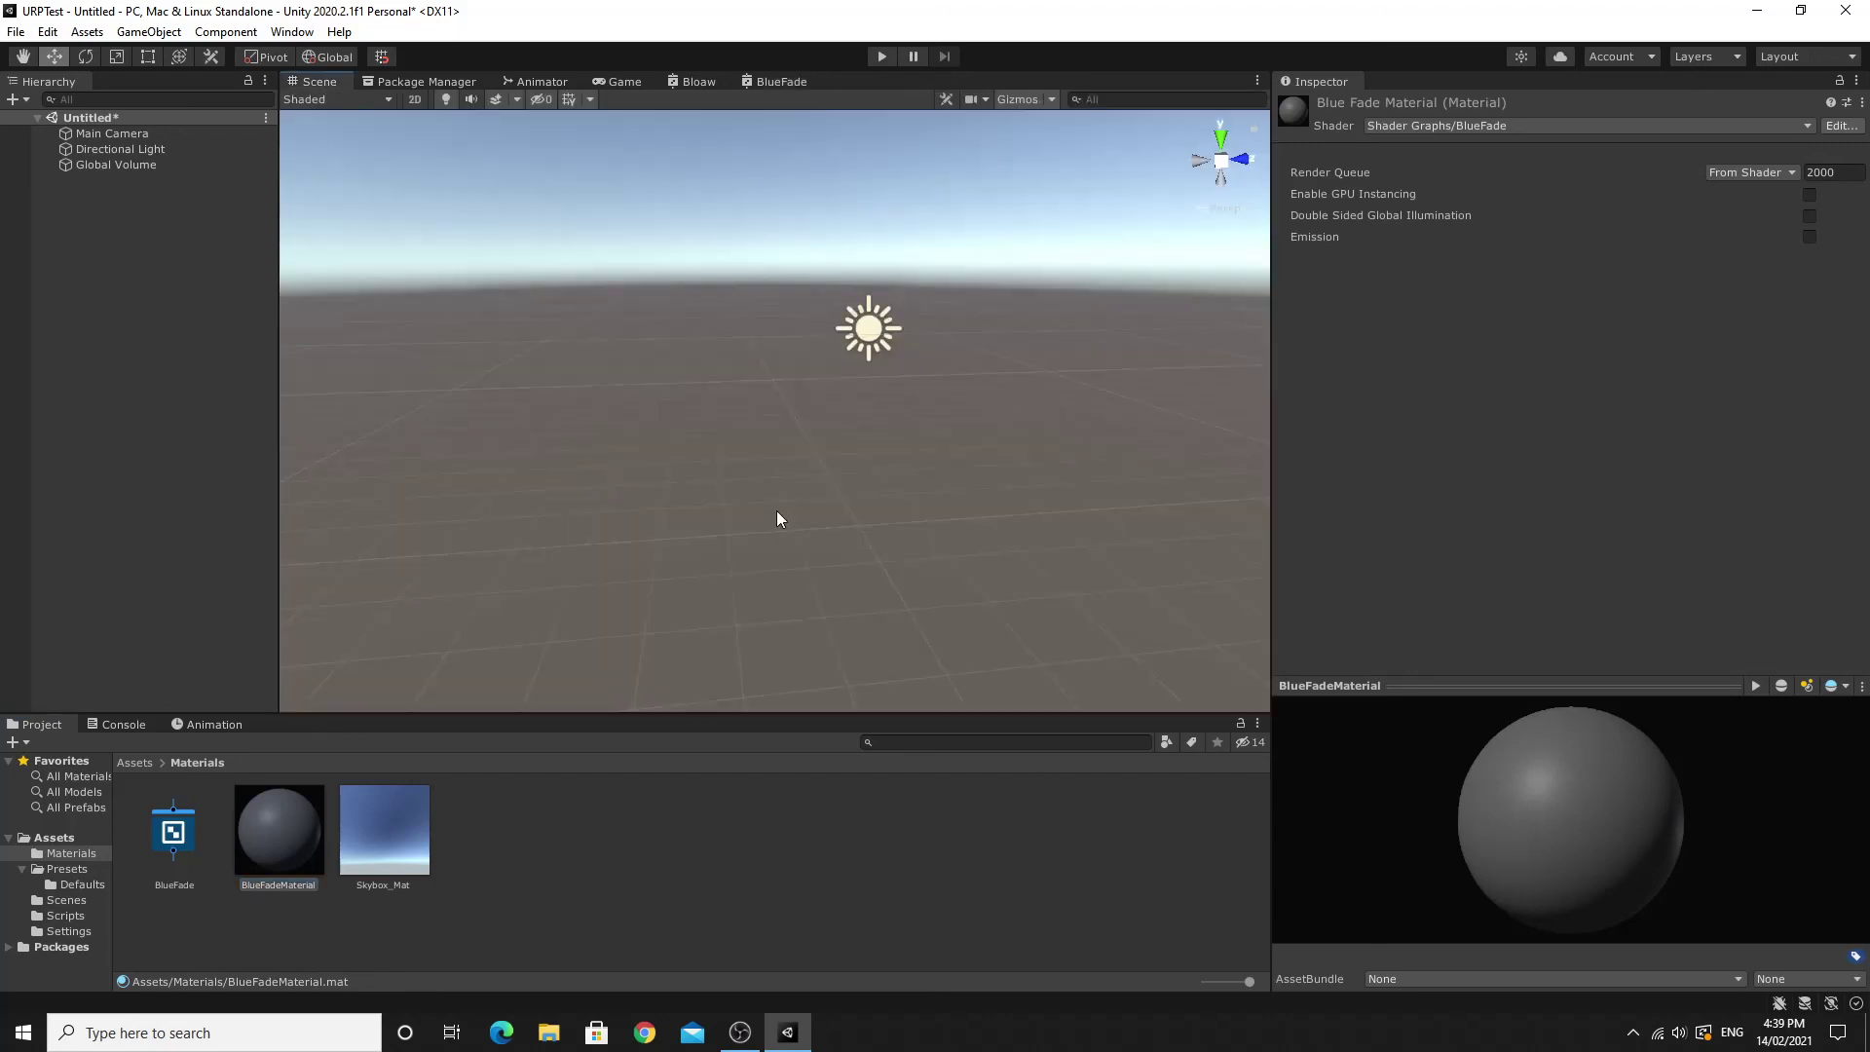
Return the Project panel to the top-level Assets folder and reposition the Scene view.
left_click(146, 762)
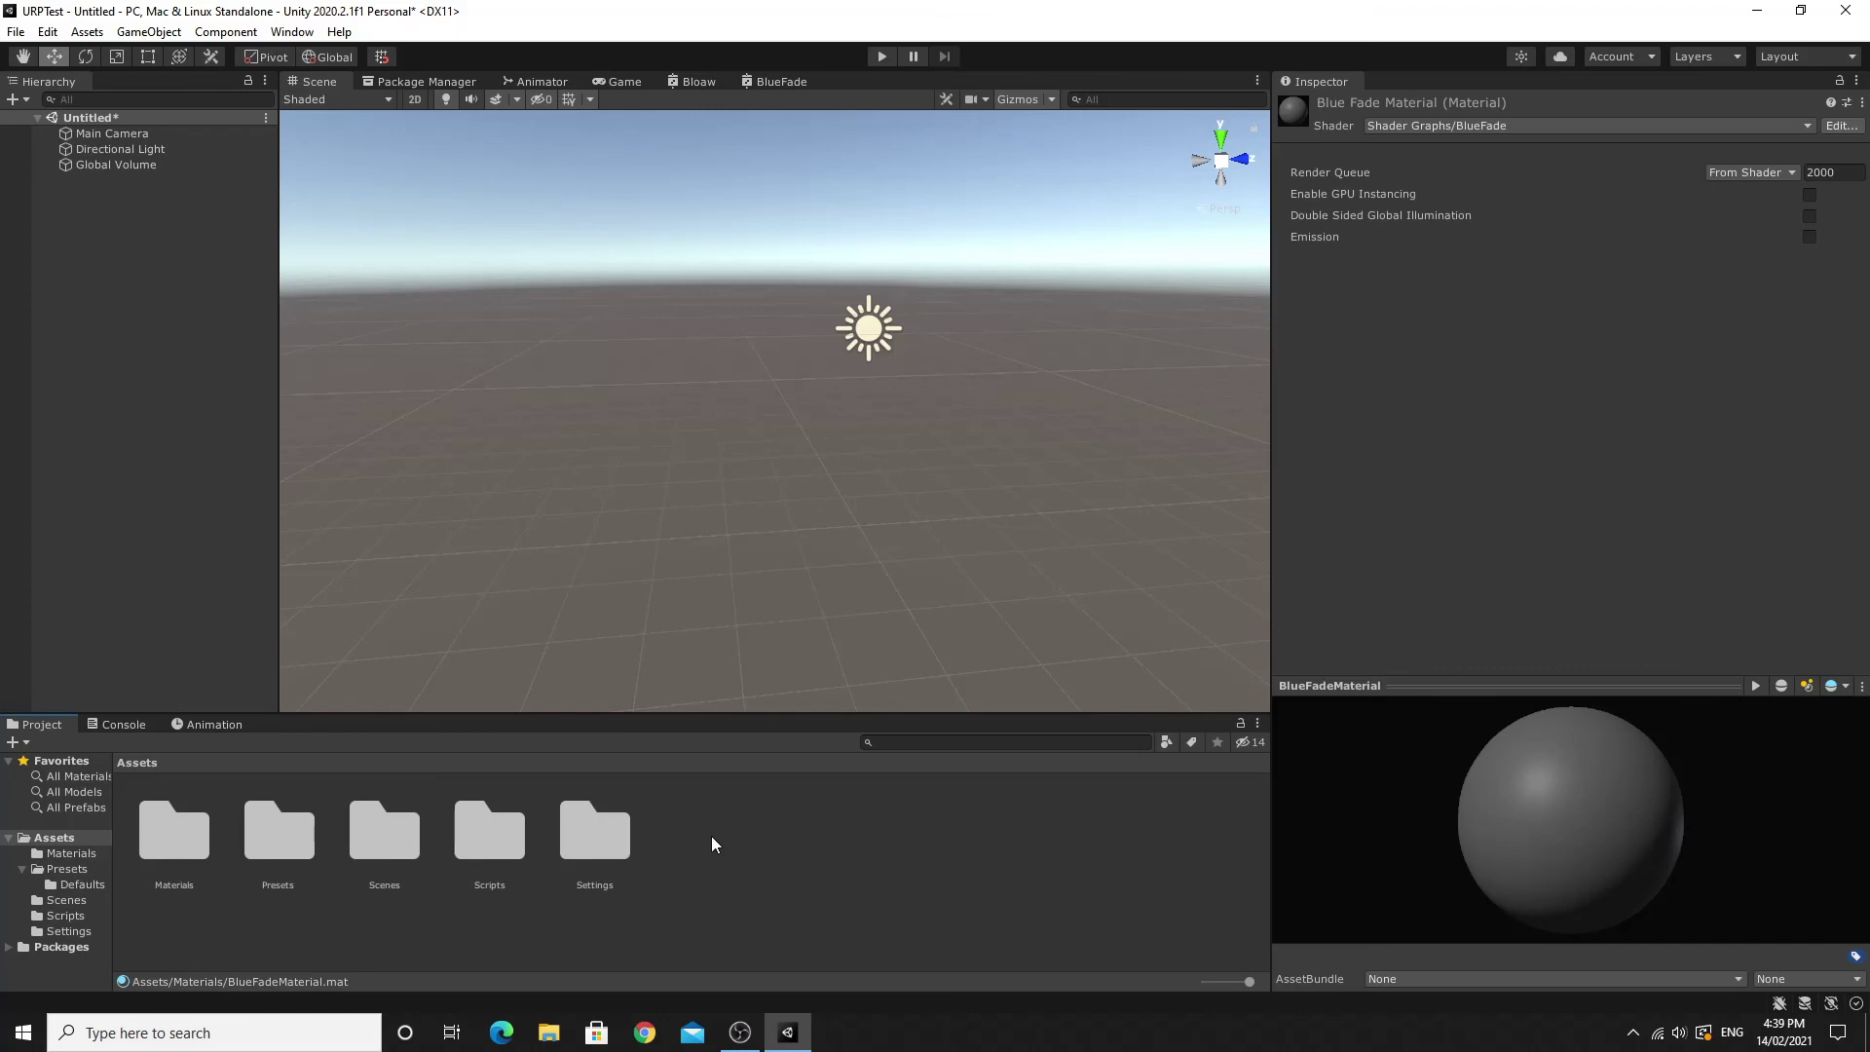
left_click_drag(656, 559, 750, 535, "alt")
key("q")
right_click_drag(749, 534, 781, 517)
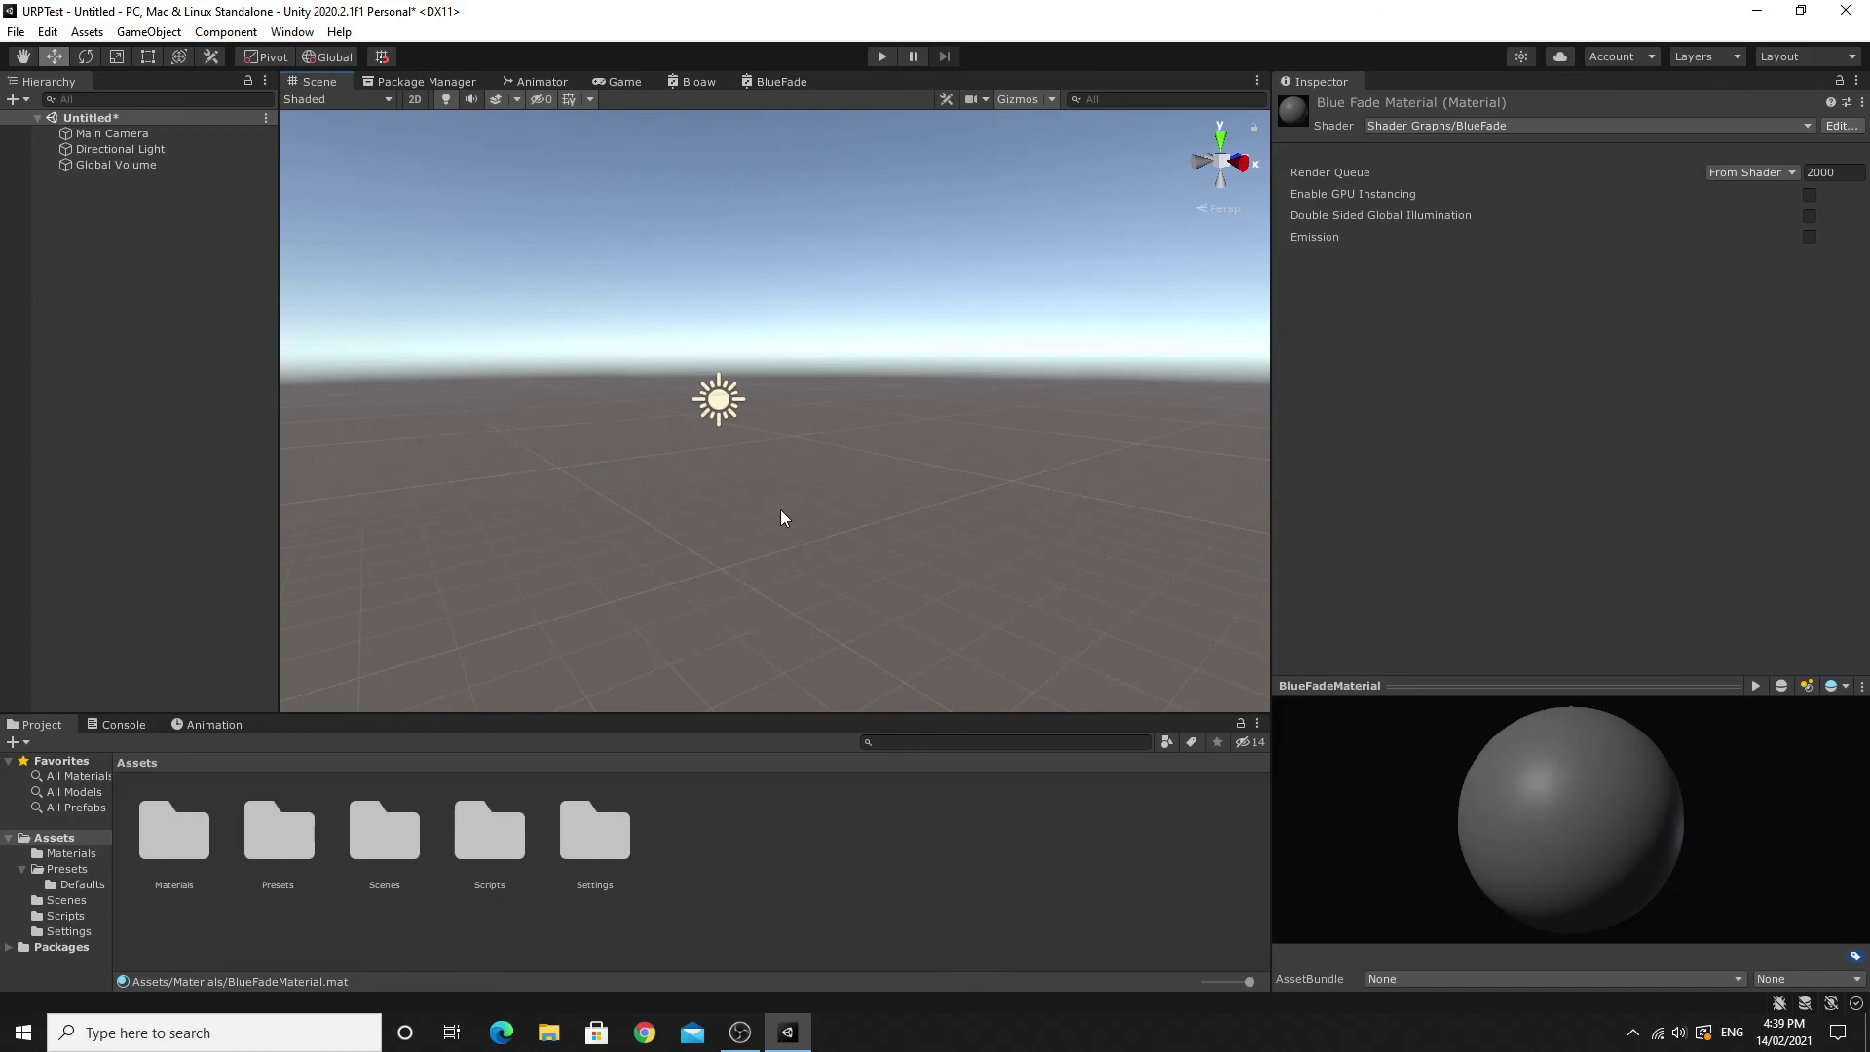
Select Main Camera to inspect its settings, showing Depth Texture on Use Pipeline Settings.
left_click(140, 136)
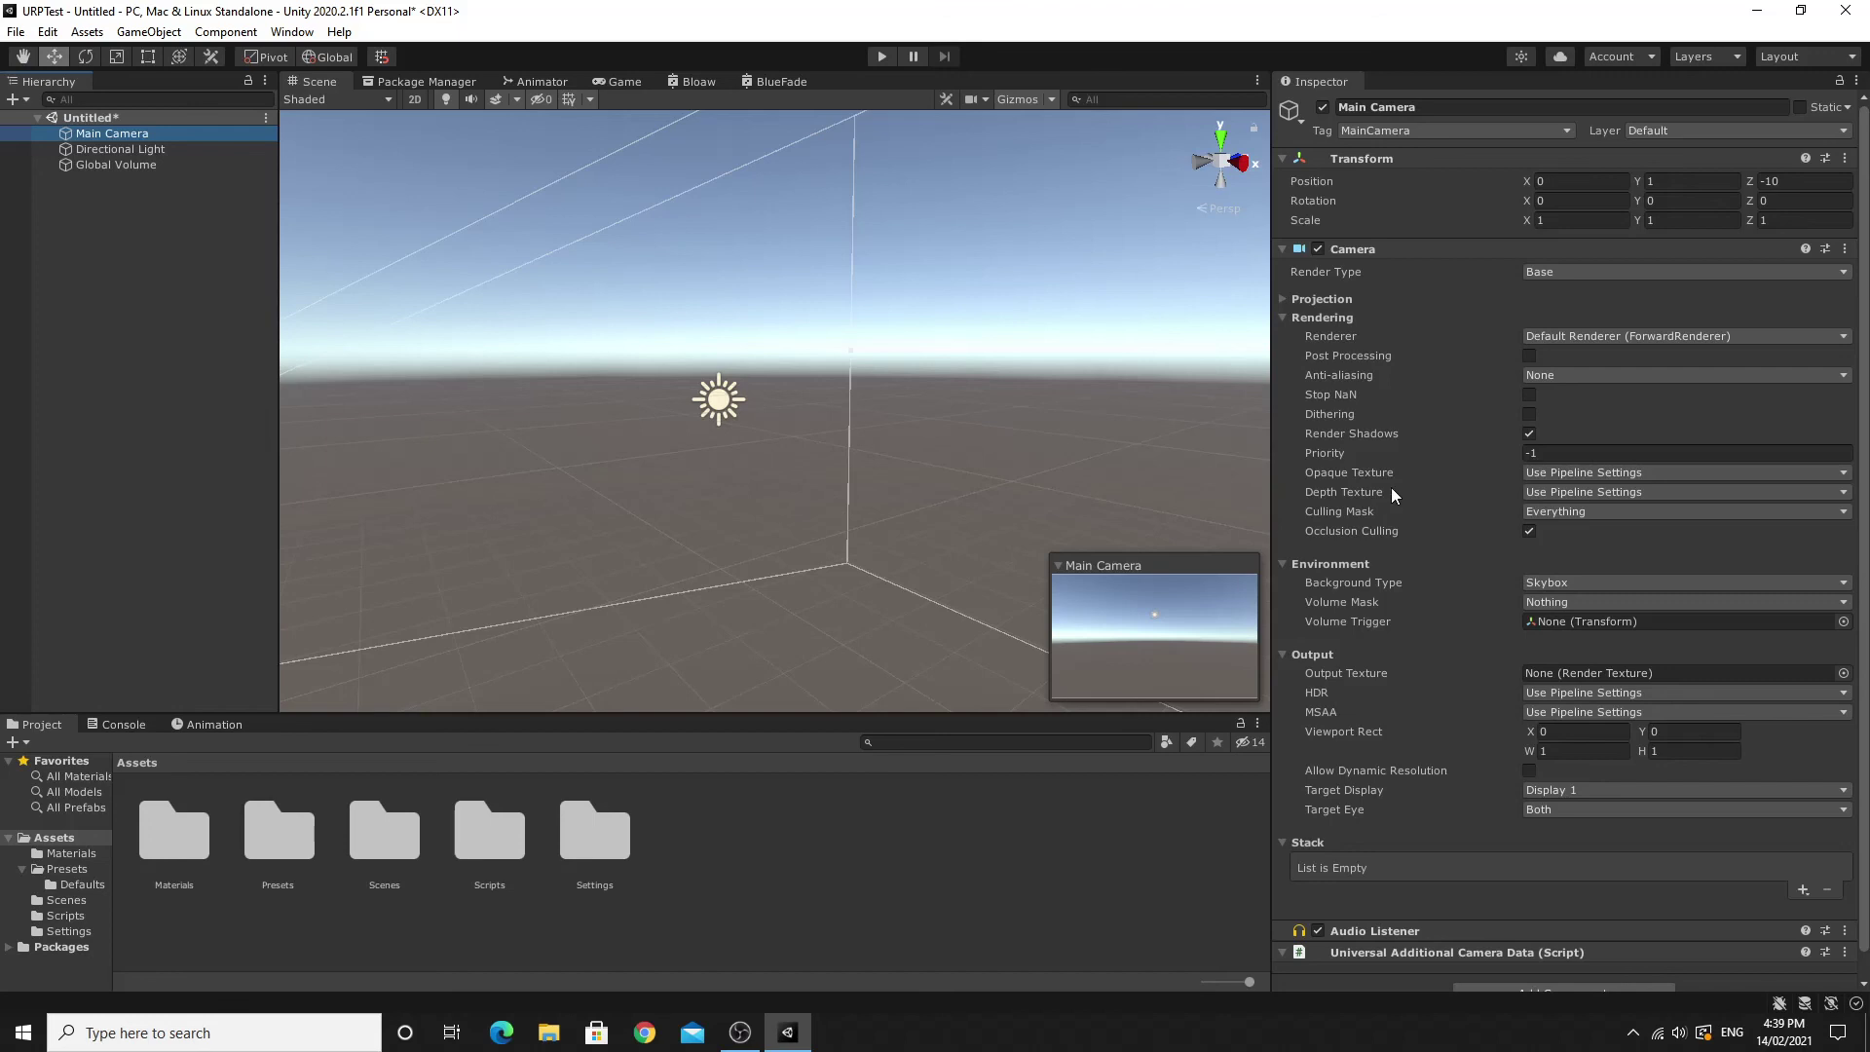
mouse_move(1391, 494)
right_click_drag(1019, 415, 1007, 422)
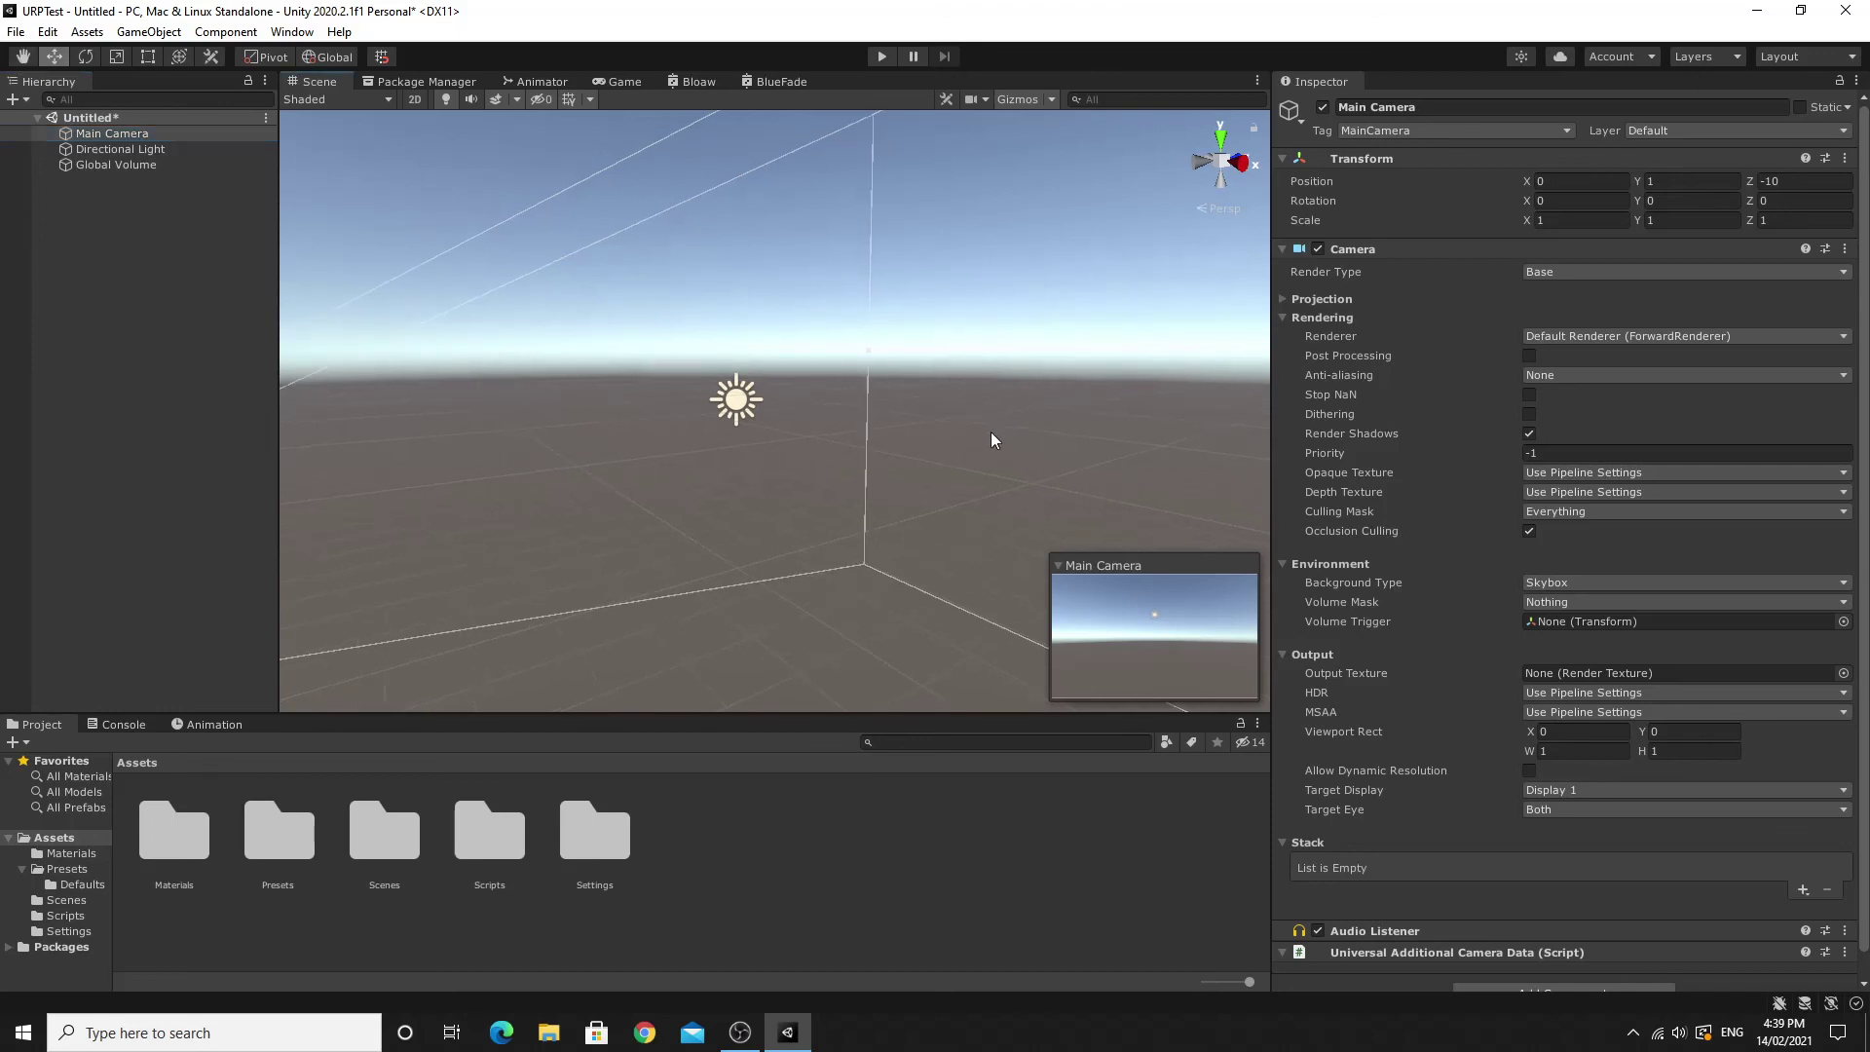